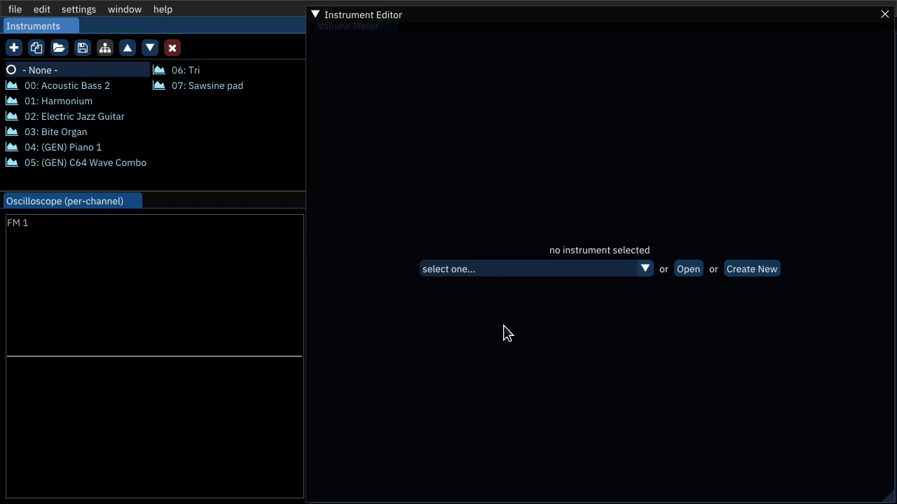
# - Create a new instrument and set operator 4's total level to 0
pyautogui.click(548, 386)
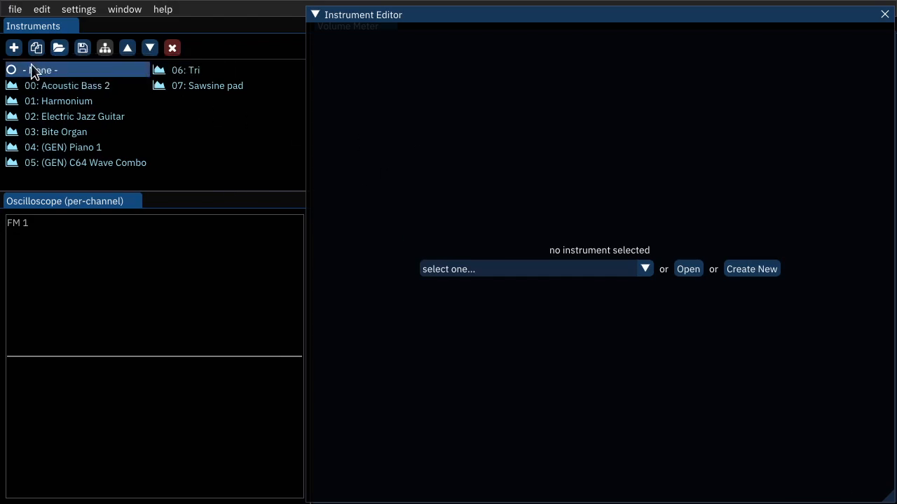
pyautogui.click(14, 48)
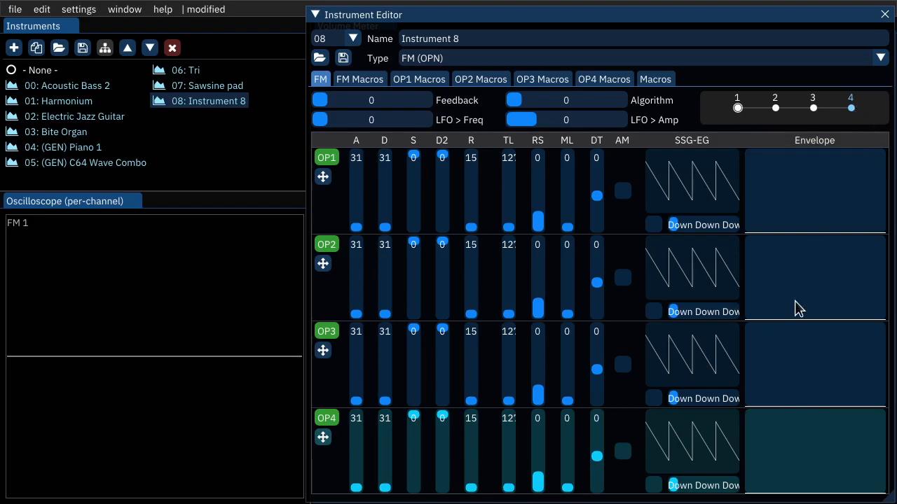
pyautogui.moveTo(510, 487); pyautogui.dragTo(511, 386)
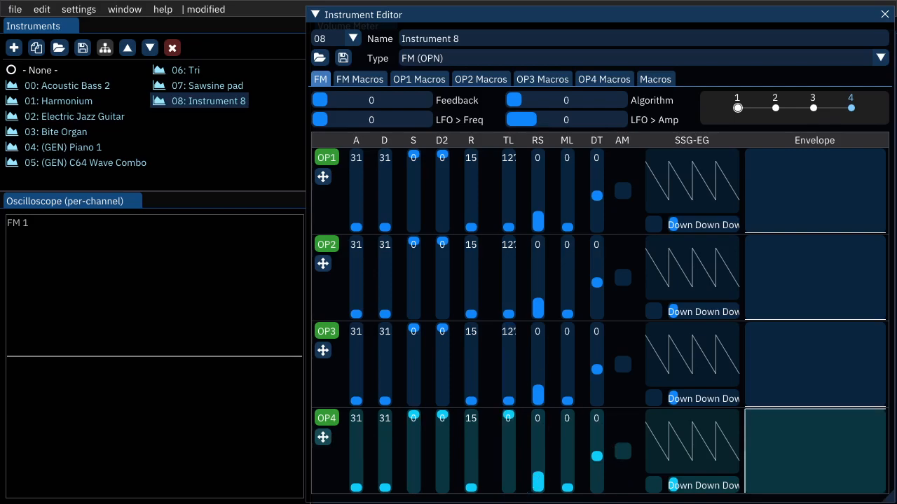
# - Play several low and high test notes to examine operator 4's waveform in the oscilloscope
pyautogui.press('z')
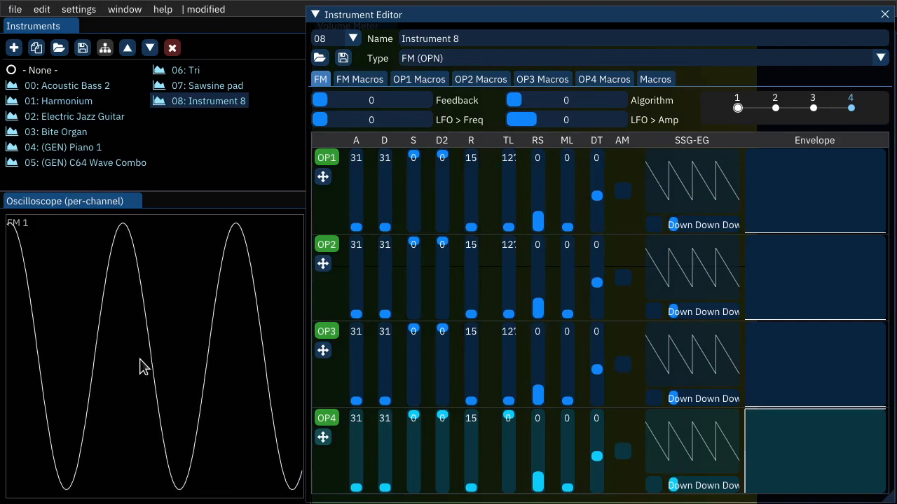
pyautogui.press('z')
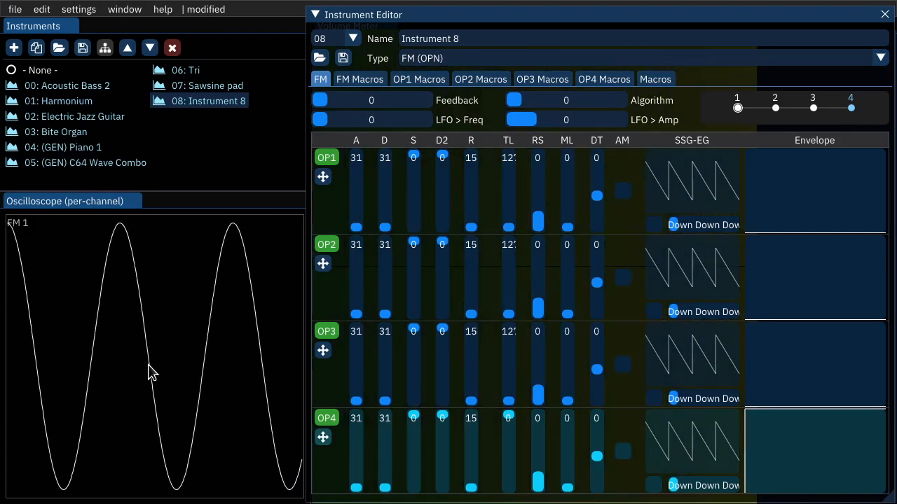
pyautogui.press('z')
pyautogui.press('z')
pyautogui.press('q')
pyautogui.press('e')
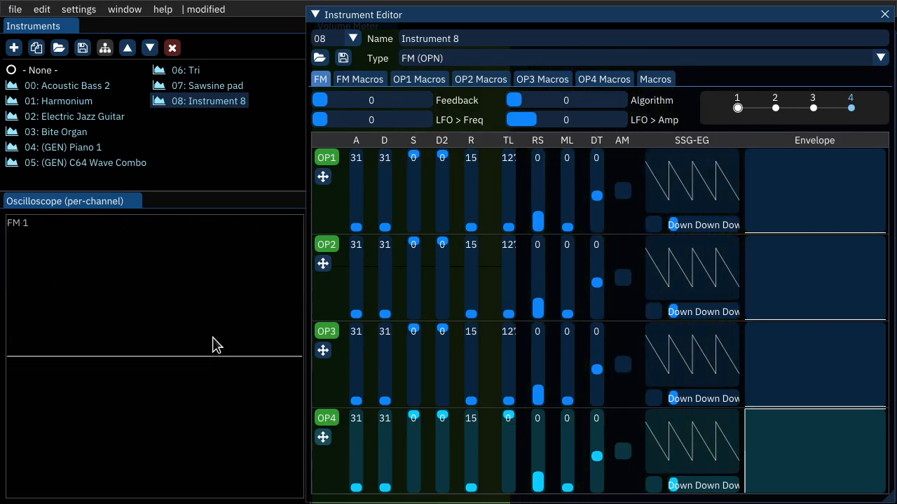
# - Try operator 4's total level at 60 and 19, playing test notes, and return it to 0
pyautogui.click(510, 449)
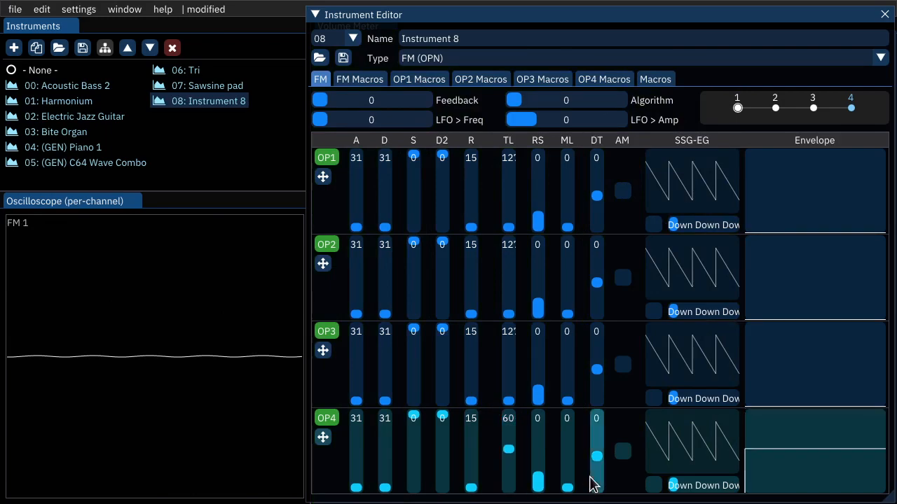
pyautogui.moveTo(513, 449); pyautogui.dragTo(517, 426)
pyautogui.press('q')
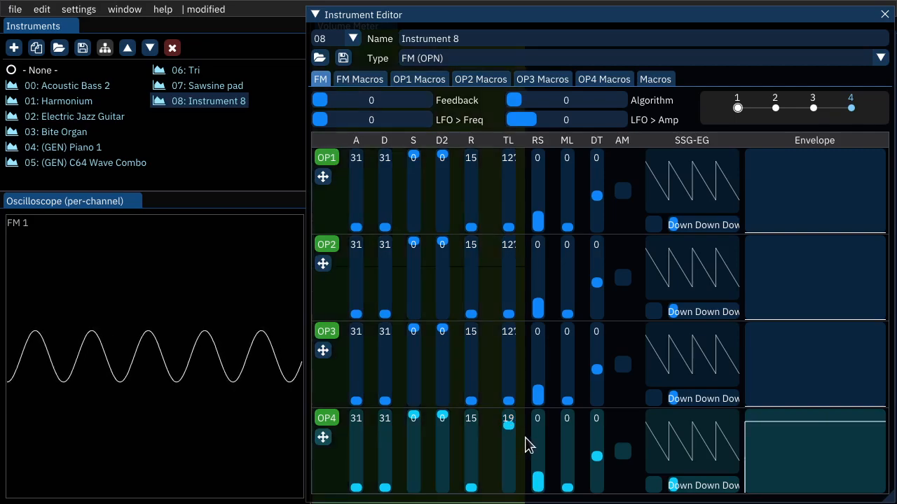
pyautogui.moveTo(509, 426)
pyautogui.mouseDown()
pyautogui.moveTo(512, 456)
pyautogui.moveTo(498, 483)
pyautogui.moveTo(522, 434)
pyautogui.moveTo(509, 416)
pyautogui.moveTo(515, 403)
pyautogui.moveTo(519, 420)
pyautogui.mouseUp()
pyautogui.press('q')
pyautogui.press('q')
pyautogui.press('q')
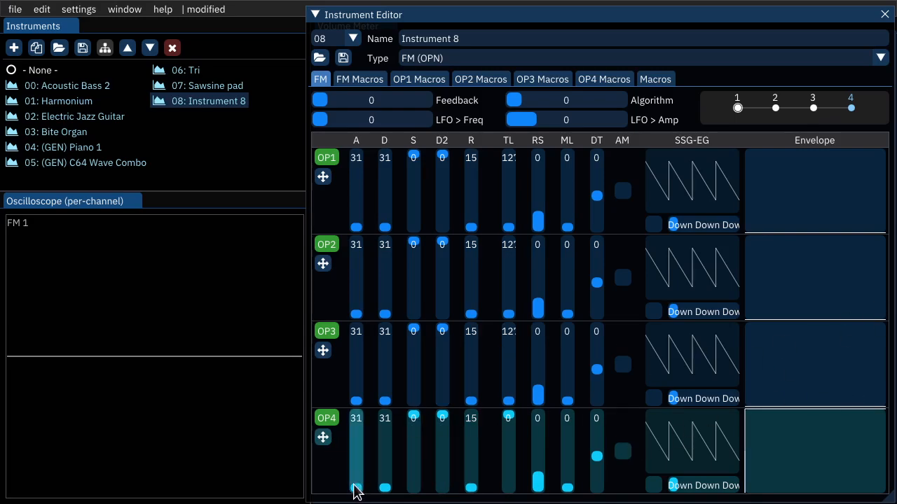
# - Try operator 4's attack at 18 and 8, and adjust its decay, ending at 31
pyautogui.moveTo(355, 495); pyautogui.dragTo(357, 459)
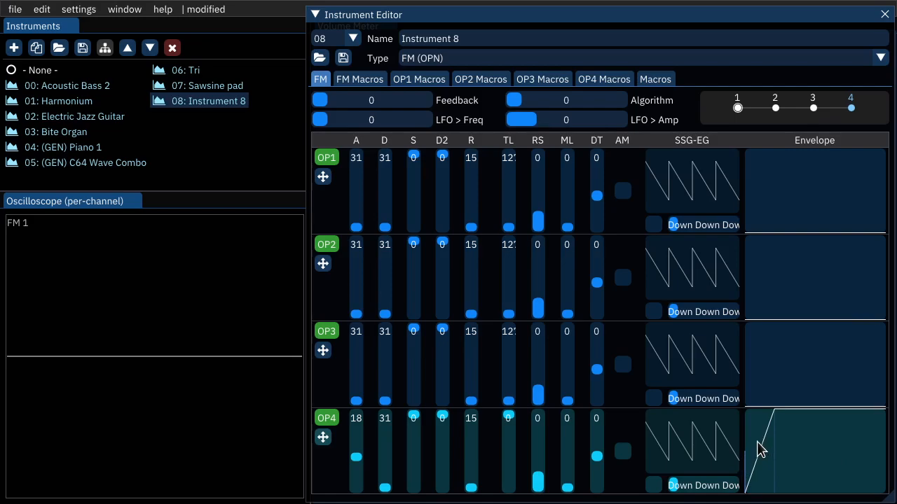
pyautogui.moveTo(356, 456); pyautogui.dragTo(356, 434)
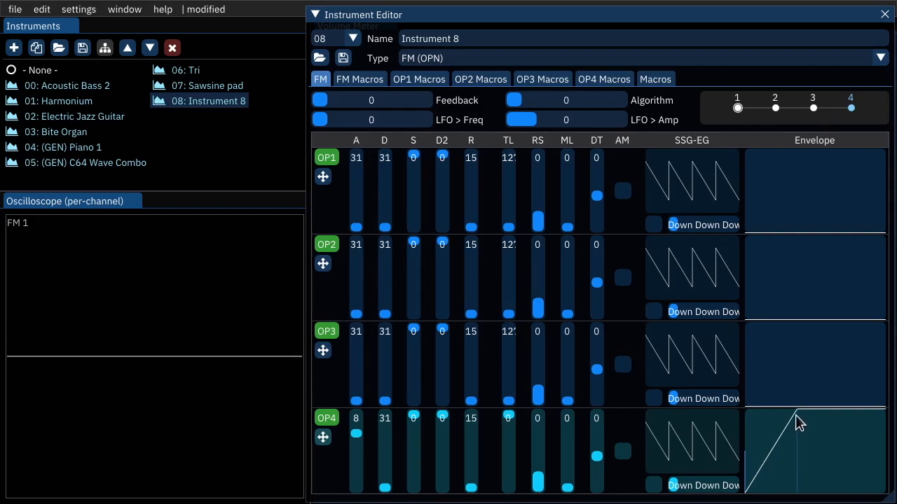
pyautogui.moveTo(385, 481); pyautogui.dragTo(386, 487)
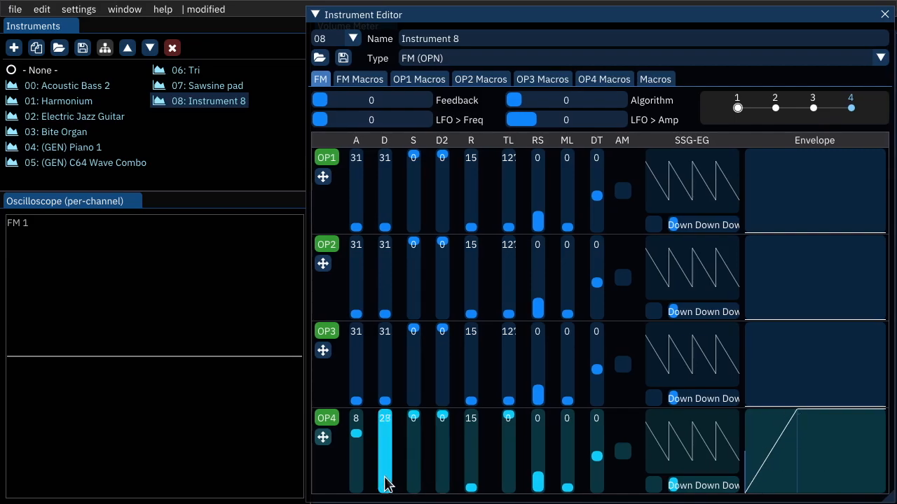
pyautogui.moveTo(387, 433); pyautogui.dragTo(386, 491)
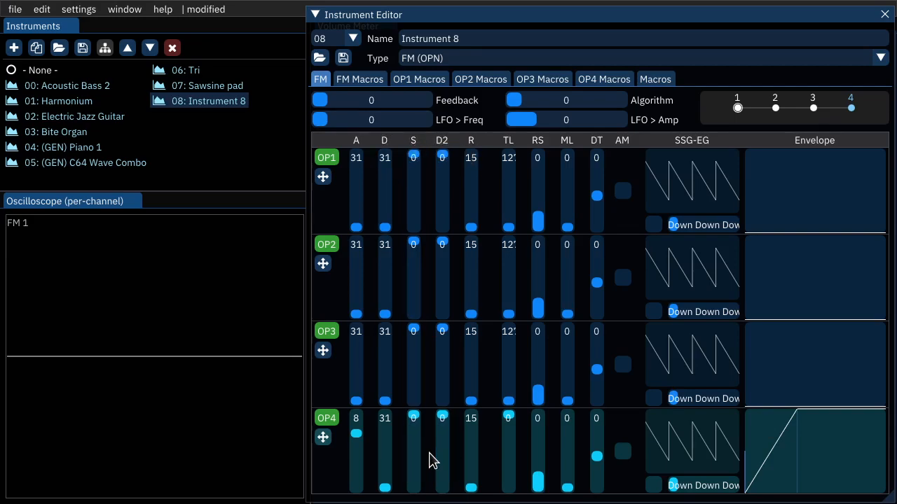
# - Set operator 4's decay to 8 and try its sustain at 5, 11 and 14
pyautogui.moveTo(417, 443); pyautogui.dragTo(411, 440)
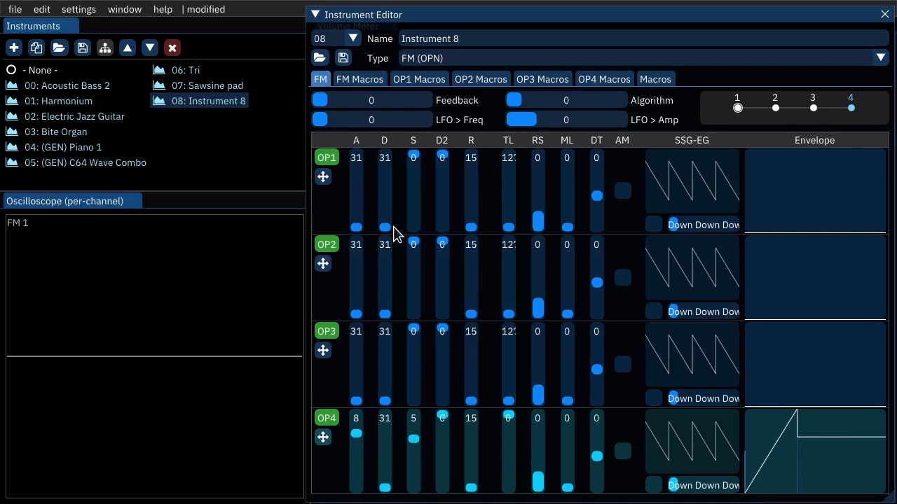
pyautogui.moveTo(387, 490); pyautogui.dragTo(385, 482)
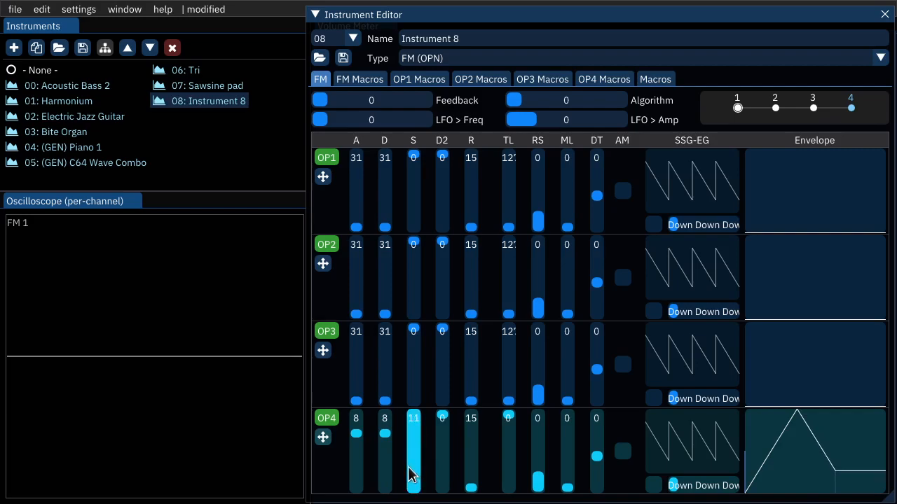
pyautogui.moveTo(412, 466); pyautogui.dragTo(413, 491)
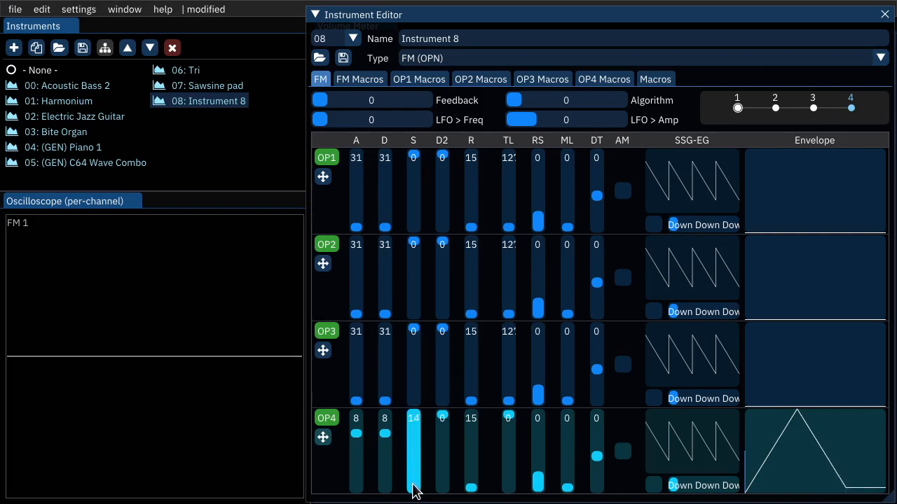
# - Set operator 4's attack to 14, decay to 24 and sustain to 12, and play the note
pyautogui.moveTo(356, 434); pyautogui.dragTo(386, 475)
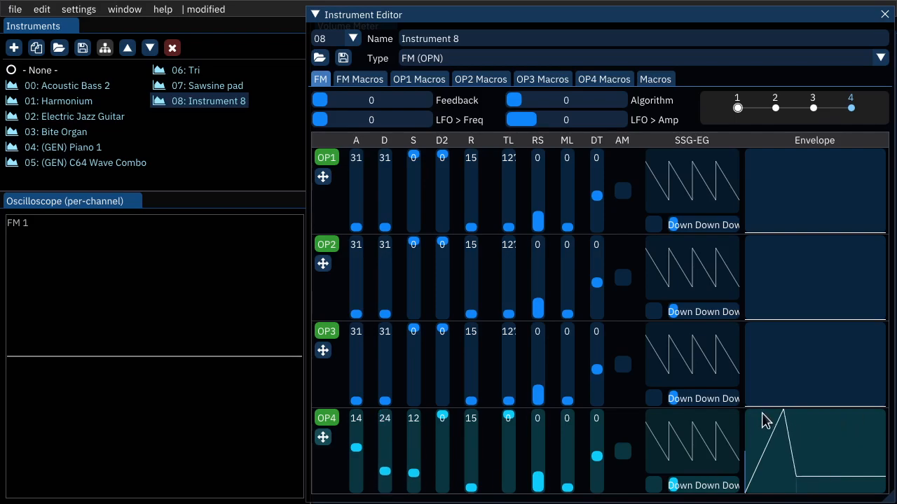
pyautogui.press('q')
pyautogui.press('q')
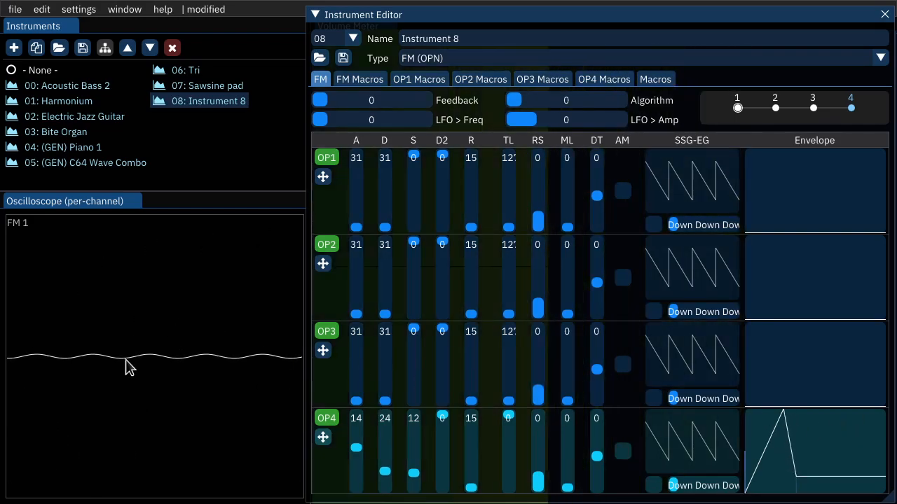
# - Set operator 4's attack to 7 and try its decay at 16 and 3, playing a note after each change
pyautogui.moveTo(386, 467); pyautogui.dragTo(389, 453)
pyautogui.press('q')
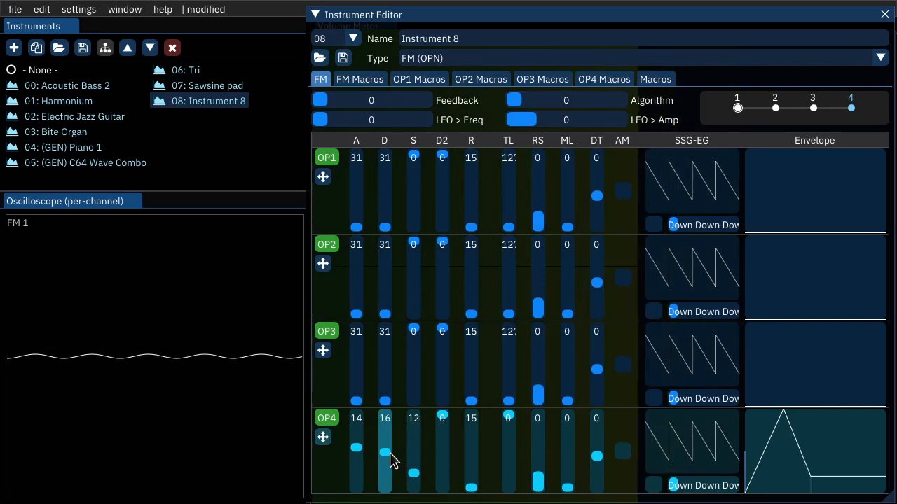
pyautogui.moveTo(358, 479); pyautogui.dragTo(359, 438)
pyautogui.press('q')
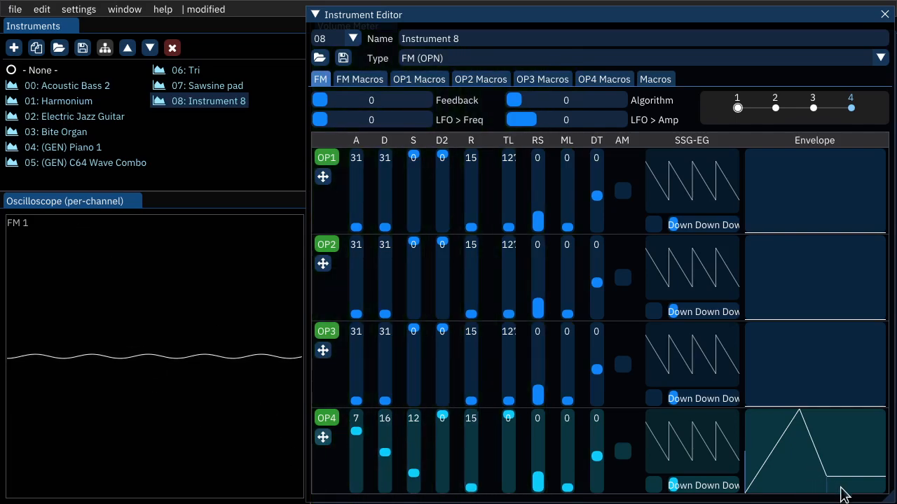
pyautogui.moveTo(386, 445); pyautogui.dragTo(387, 421)
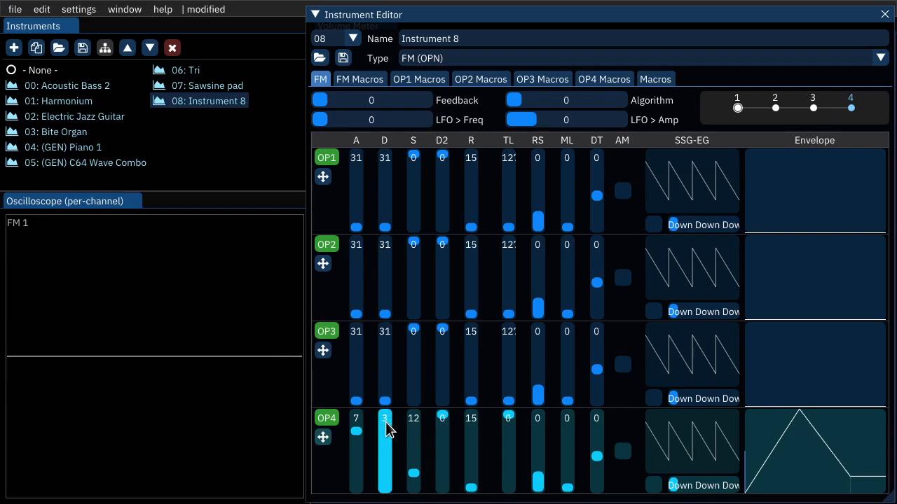
pyautogui.press('q')
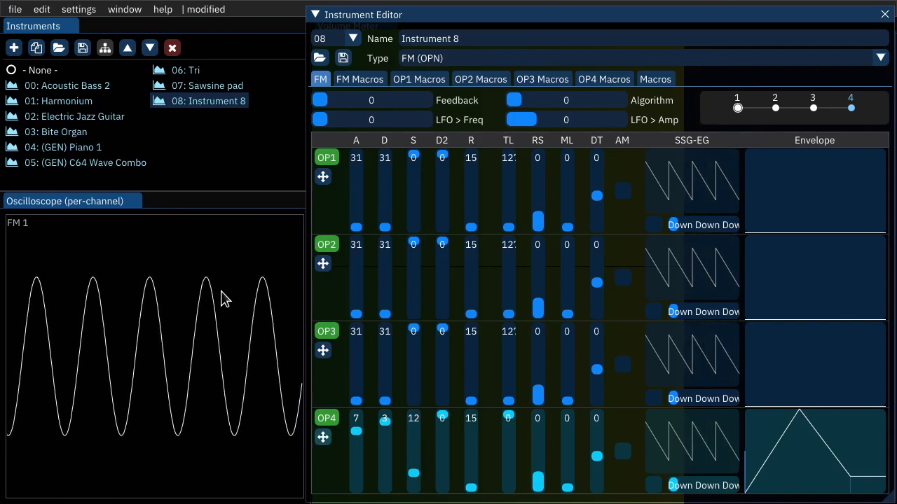
# - Set operator 4's sustain to 4 and Decay 2 to 2, and try its decay at 15 and 8
pyautogui.moveTo(412, 475); pyautogui.dragTo(417, 435)
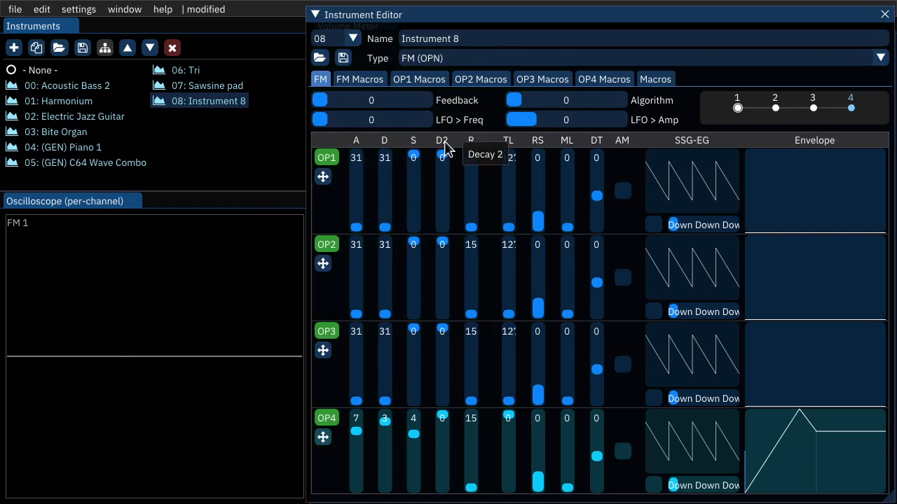
pyautogui.click(443, 420)
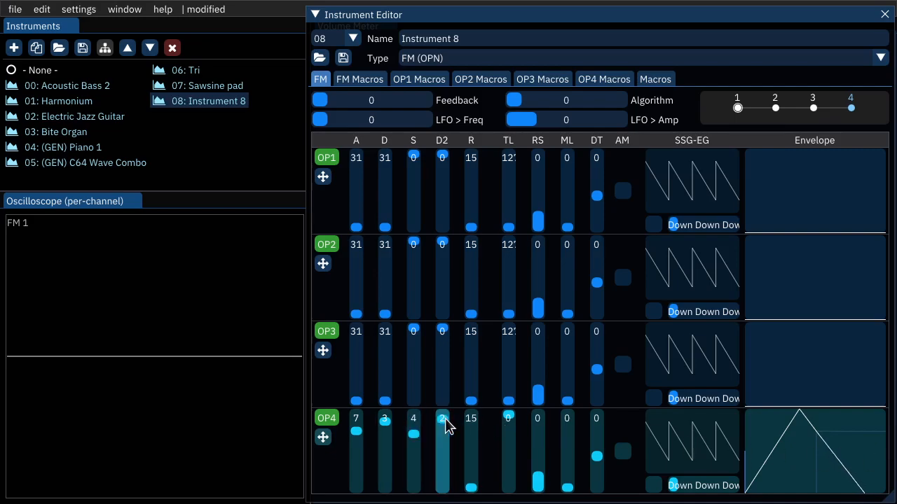
pyautogui.click(385, 426)
pyautogui.moveTo(385, 456); pyautogui.dragTo(387, 468)
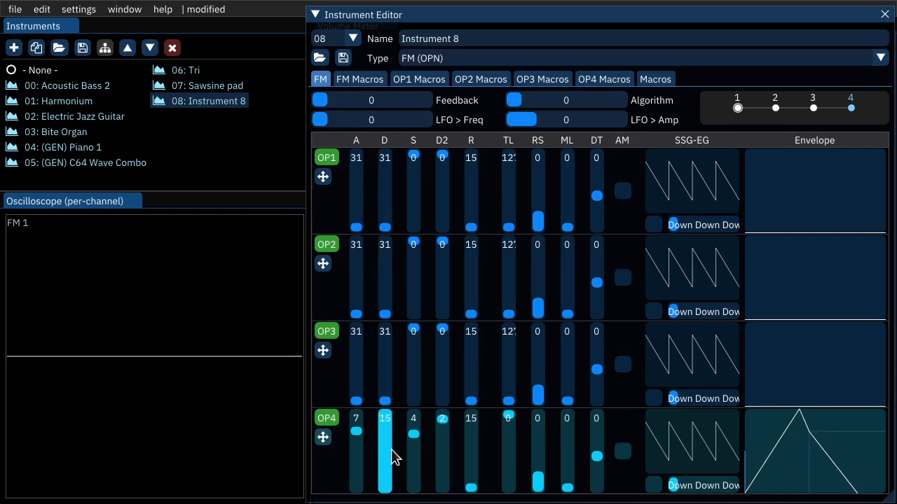
pyautogui.moveTo(394, 436); pyautogui.dragTo(396, 444)
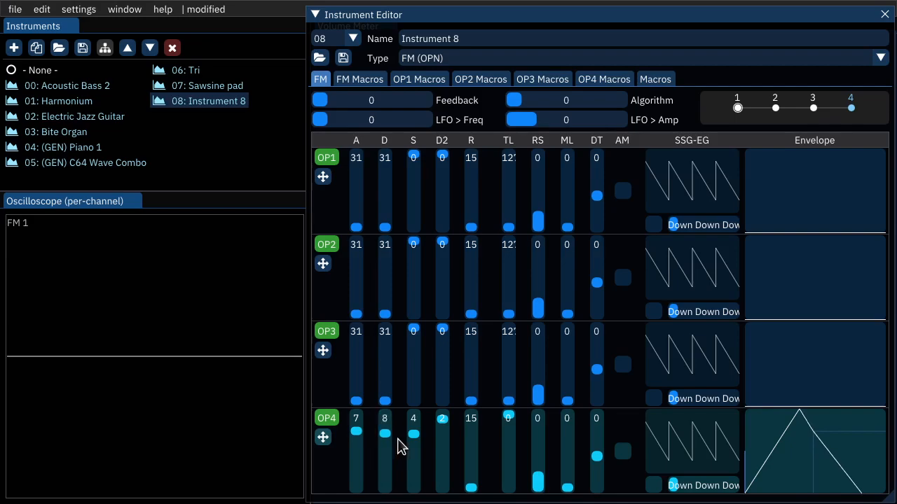
# - Set operator 4's sustain to 2 and try Decay 2 at 1 and 2
pyautogui.click(414, 433)
pyautogui.click(415, 424)
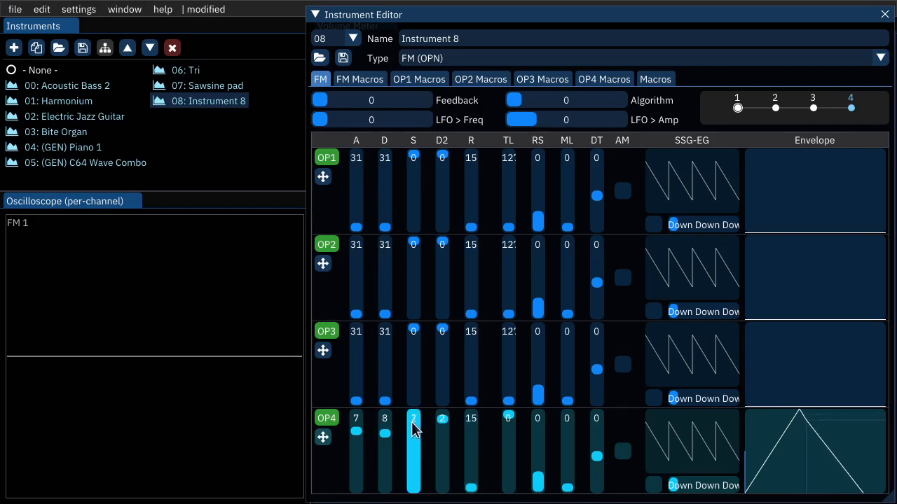
pyautogui.click(443, 422)
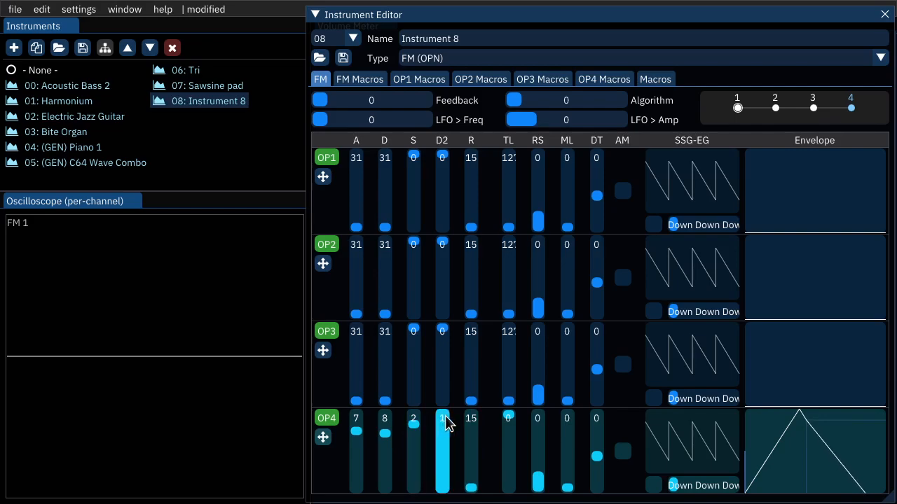
pyautogui.moveTo(444, 425); pyautogui.dragTo(444, 427)
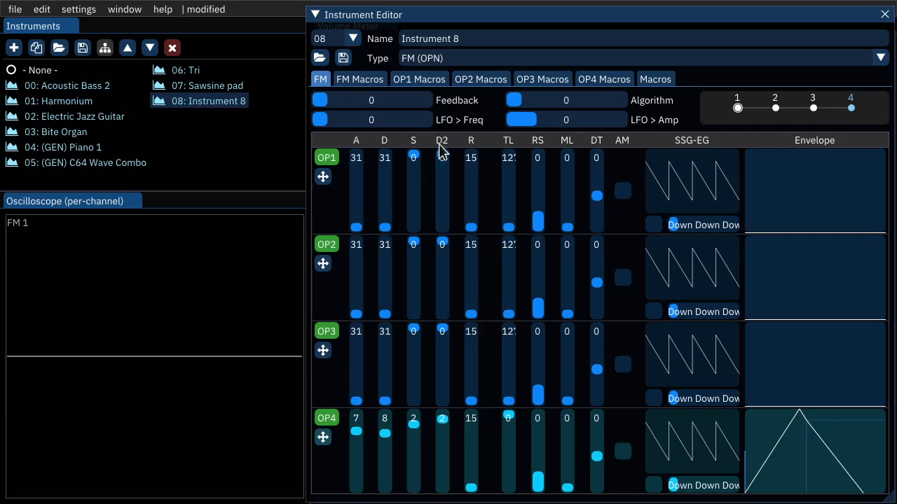
# - Set operator 4's attack to 12 and play a test note
pyautogui.click(388, 432)
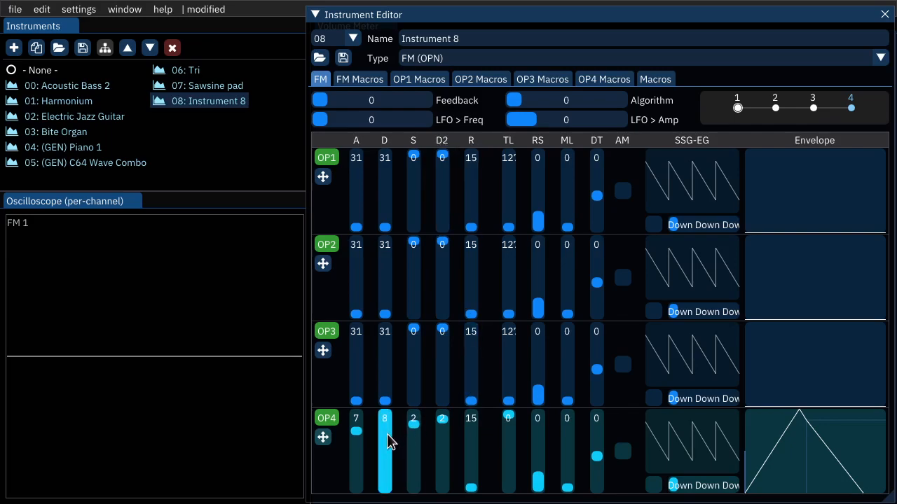
pyautogui.moveTo(387, 432); pyautogui.dragTo(357, 445)
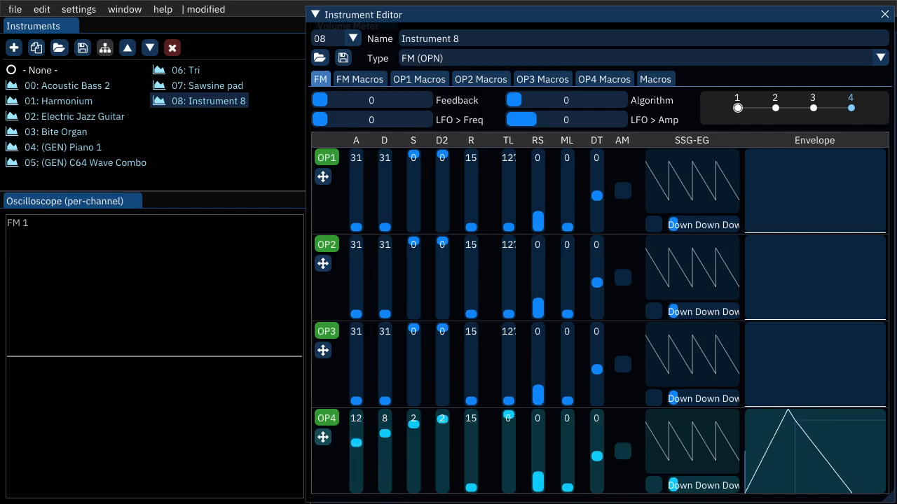
pyautogui.press('q')
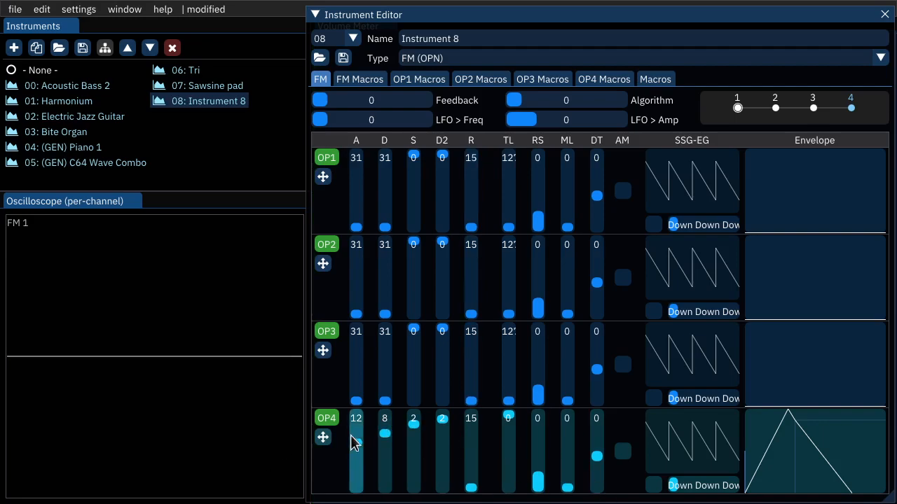
# - Set operator 4's sustain to 0, decay to 31 and Decay 2 to 7, playing a note before the final Decay 2 change
pyautogui.moveTo(414, 424); pyautogui.dragTo(411, 400)
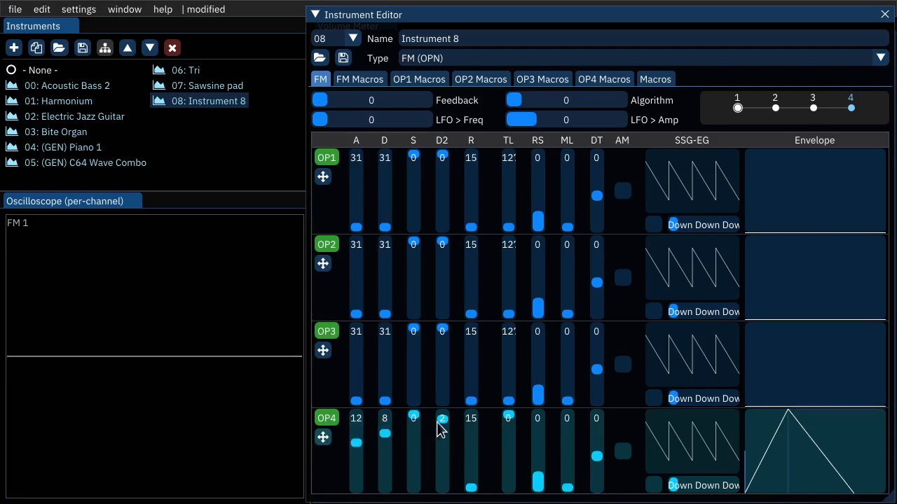
pyautogui.moveTo(436, 428); pyautogui.dragTo(445, 414)
pyautogui.moveTo(390, 444); pyautogui.dragTo(386, 479)
pyautogui.moveTo(388, 394); pyautogui.dragTo(385, 491)
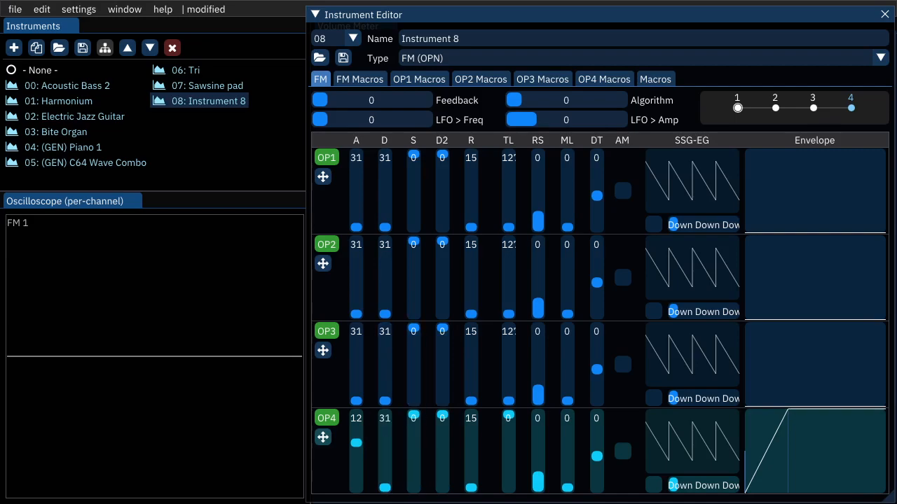
pyautogui.press('q')
pyautogui.moveTo(438, 443); pyautogui.dragTo(440, 432)
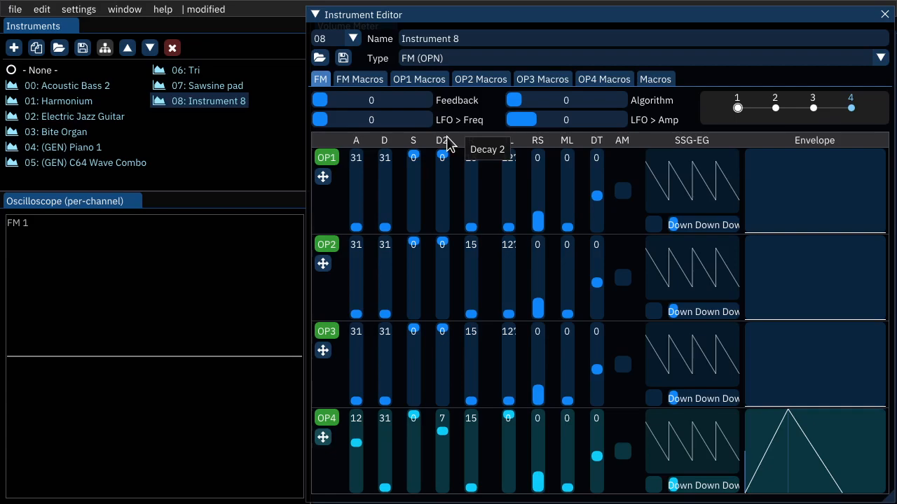
# - Set operator 4's Decay 2 to 3 and then 0, set its release to 5, and play a test note
pyautogui.moveTo(443, 435); pyautogui.dragTo(444, 423)
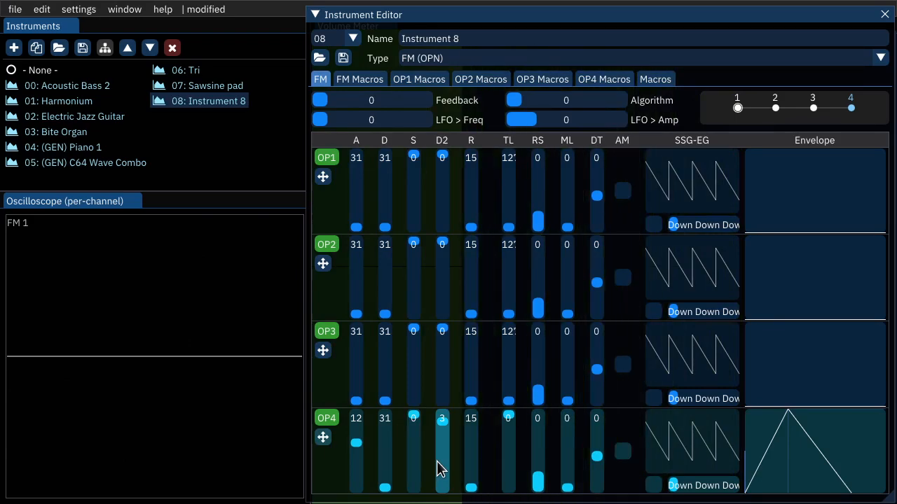
pyautogui.click(445, 421)
pyautogui.moveTo(444, 421); pyautogui.dragTo(443, 315)
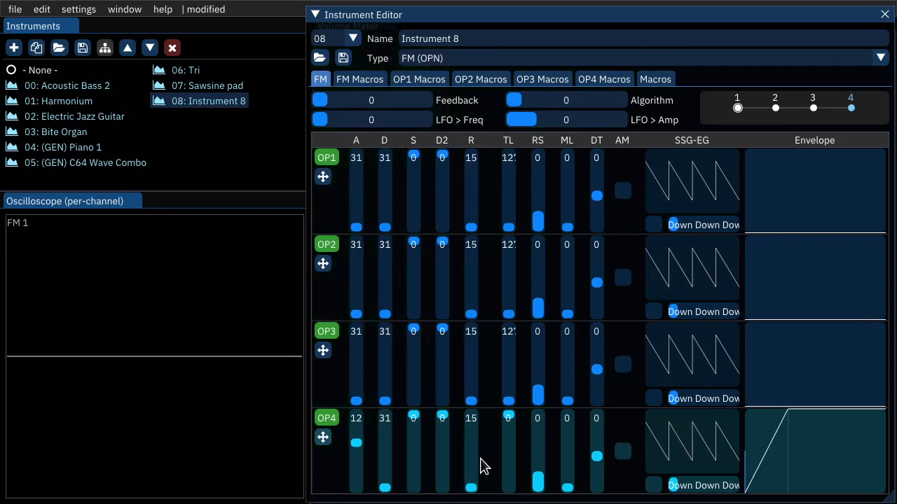
pyautogui.moveTo(481, 458)
pyautogui.mouseDown()
pyautogui.moveTo(470, 424)
pyautogui.moveTo(481, 480)
pyautogui.moveTo(472, 430)
pyautogui.moveTo(469, 448)
pyautogui.mouseUp()
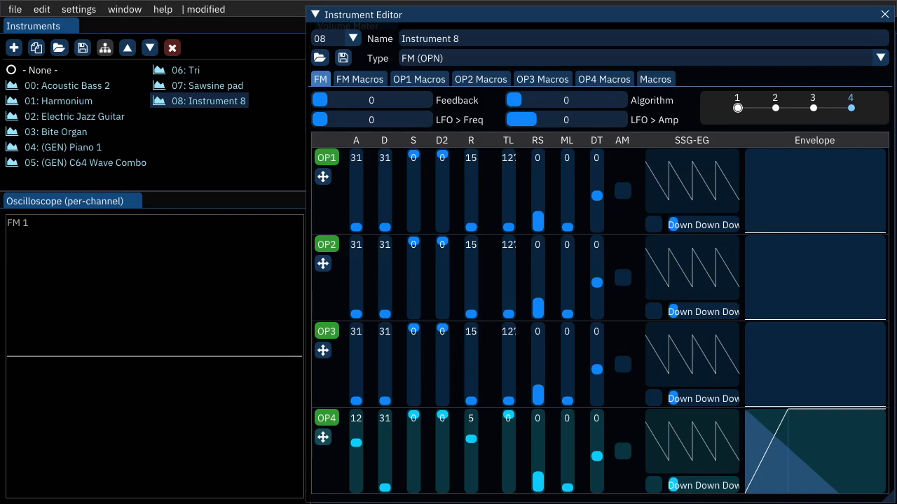
pyautogui.press('q')
# - Reset operator 4's release to 15 and attack to 31, play test notes, and reposition the Instrument Editor window
pyautogui.moveTo(385, 483)
pyautogui.mouseDown()
pyautogui.moveTo(387, 436)
pyautogui.moveTo(380, 469)
pyautogui.moveTo(393, 426)
pyautogui.moveTo(401, 490)
pyautogui.mouseUp()
pyautogui.moveTo(468, 423); pyautogui.dragTo(468, 502)
pyautogui.moveTo(361, 447); pyautogui.dragTo(351, 499)
pyautogui.press('q')
pyautogui.press('q')
pyautogui.press('q')
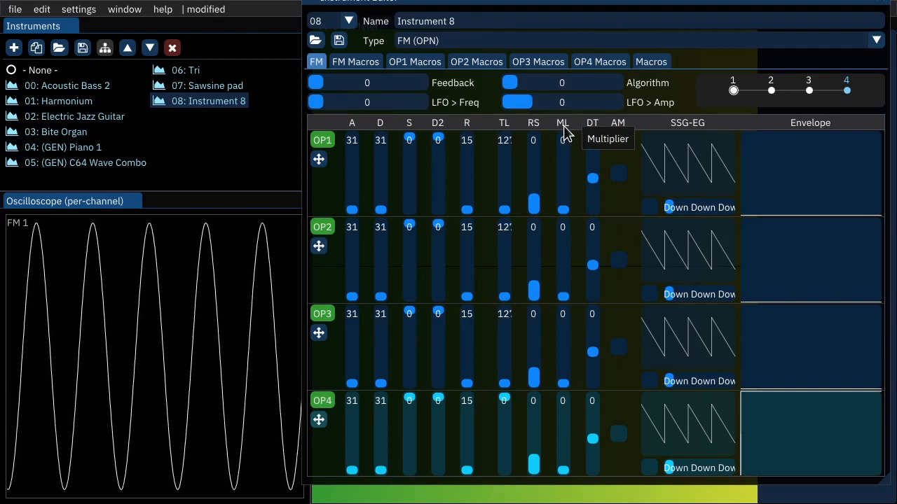
pyautogui.moveTo(491, 12); pyautogui.dragTo(497, 22)
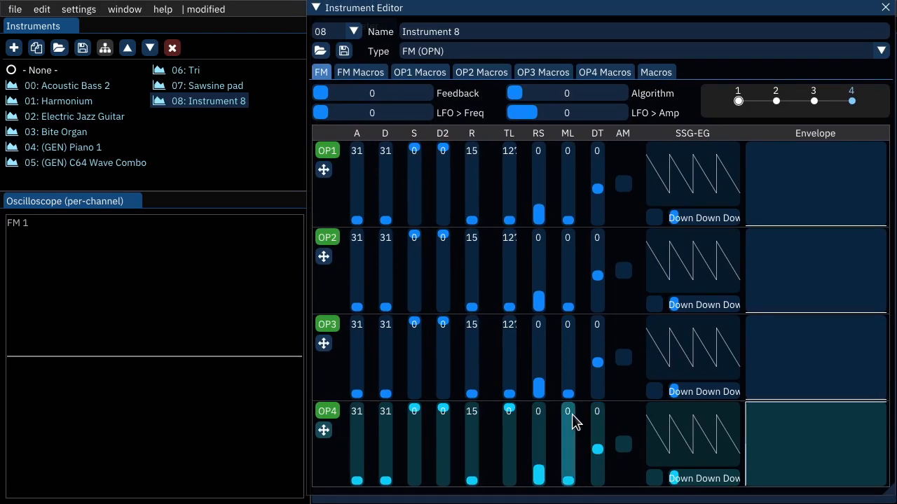
# - Try operator 4's multiplier at 1, 2 and 3, playing a test note at each value
pyautogui.click(569, 484)
pyautogui.press('q')
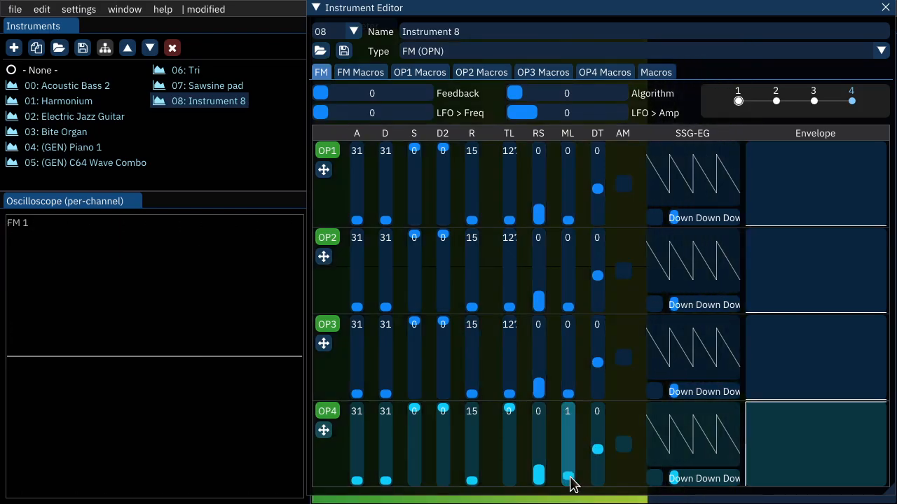
pyautogui.click(572, 478)
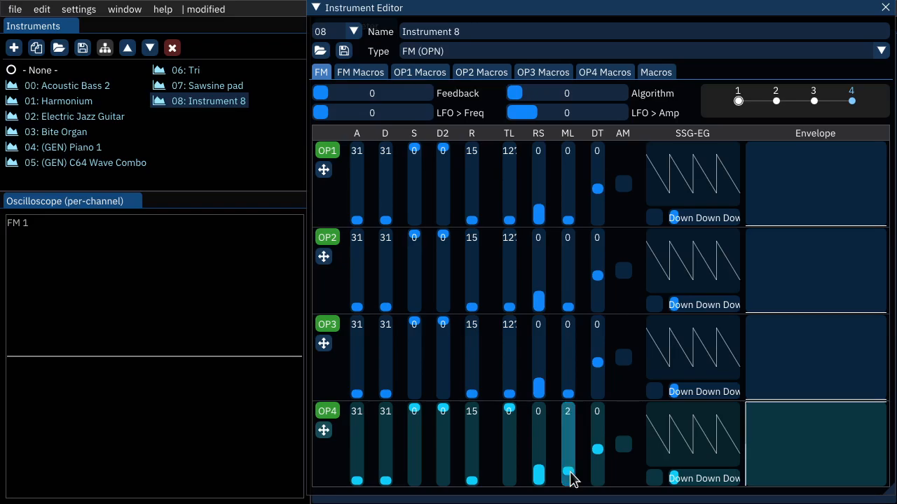
pyautogui.press('q')
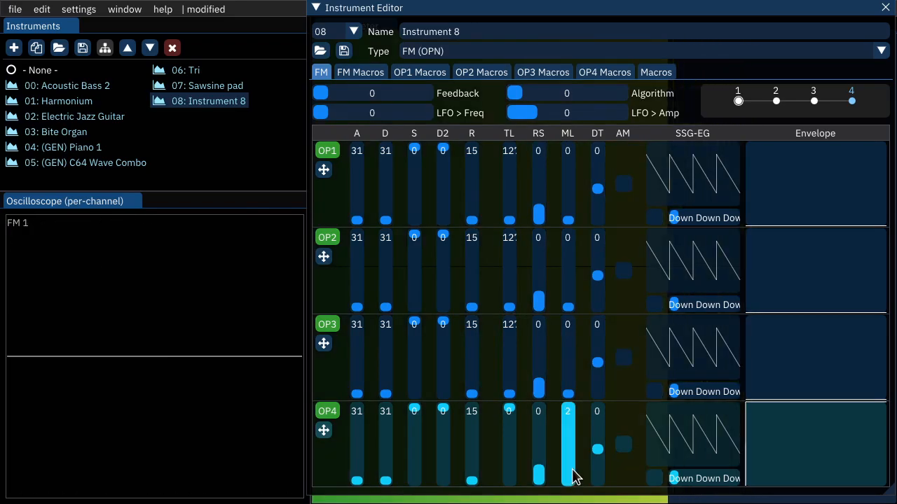
pyautogui.click(568, 475)
pyautogui.press('q')
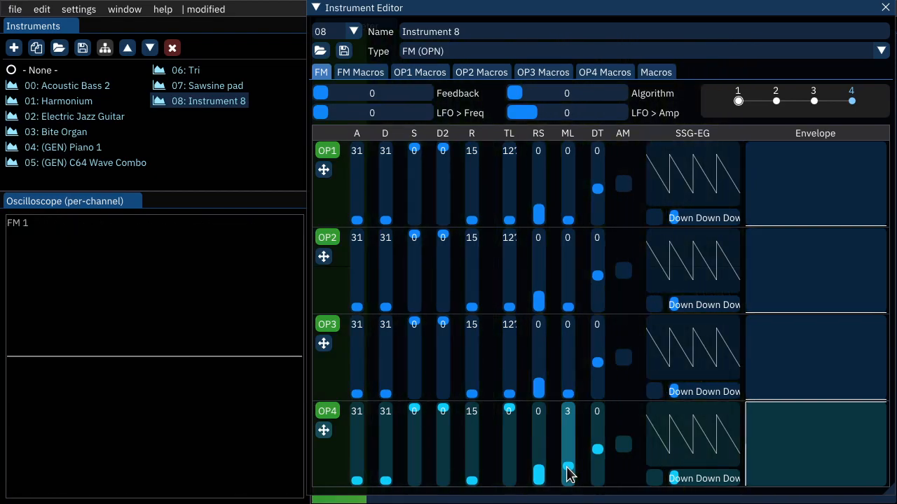
# - Raise operator 4's multiplier to 4 and beyond one step at a time, playing a test note at each value
pyautogui.scroll(1, 569, 473)
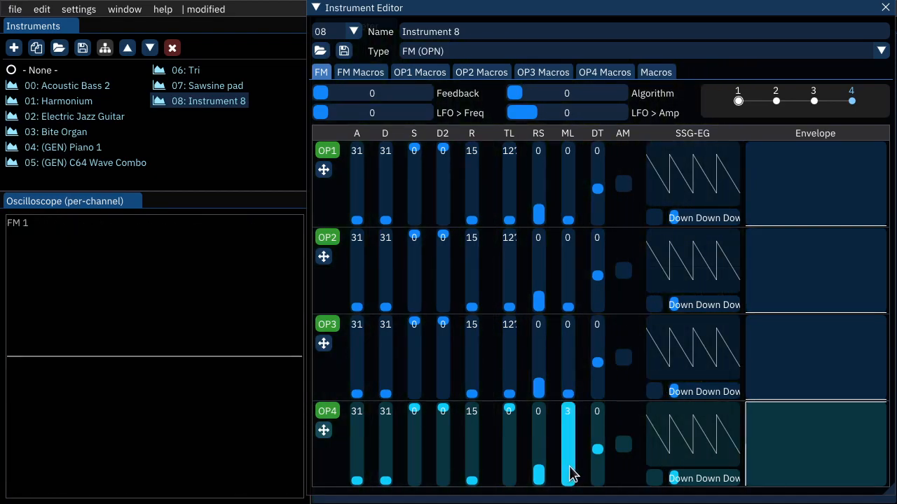
pyautogui.press('q')
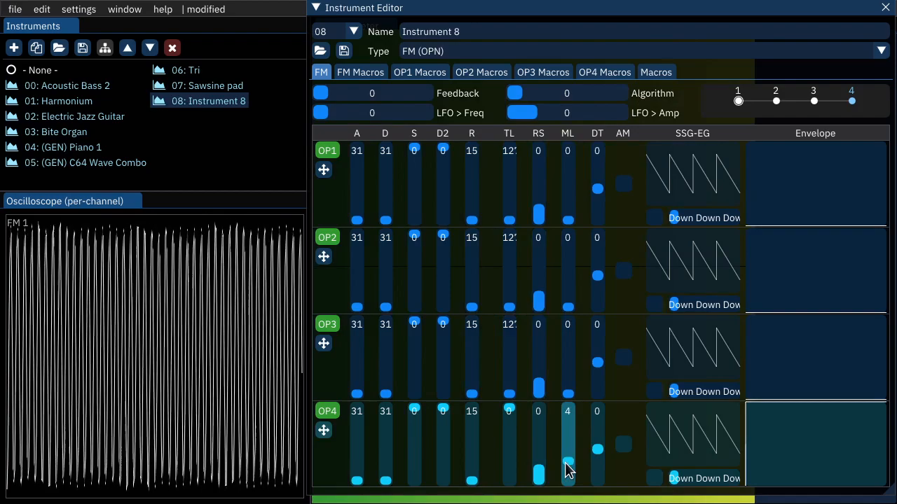
pyautogui.scroll(1, 578, 464)
pyautogui.press('q')
pyautogui.scroll(1, 579, 463)
pyautogui.press('q')
# - Reset operator 4's multiplier to 0 and try its total level at 34 and 6, playing a test note at each
pyautogui.moveTo(506, 421); pyautogui.dragTo(506, 428)
pyautogui.moveTo(573, 451); pyautogui.dragTo(572, 500)
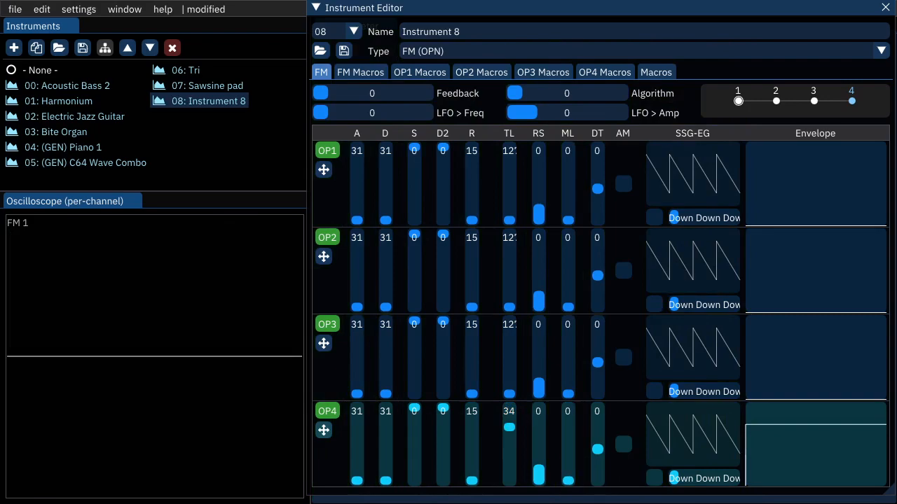
pyautogui.press('q')
pyautogui.moveTo(515, 428); pyautogui.dragTo(512, 412)
pyautogui.press('q')
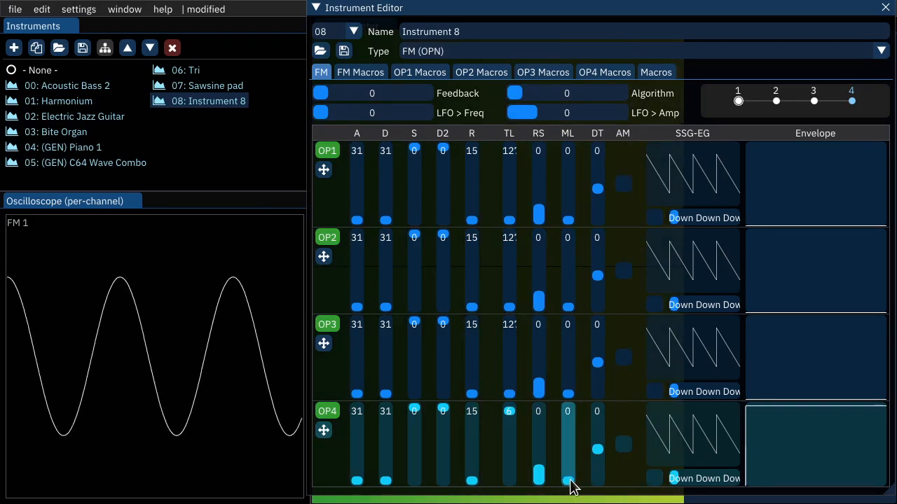
# - Raise operator 4's multiplier to 3 while a note sounds, and return it to 0
pyautogui.click(570, 482)
pyautogui.moveTo(571, 483); pyautogui.dragTo(569, 467)
pyautogui.click(572, 465)
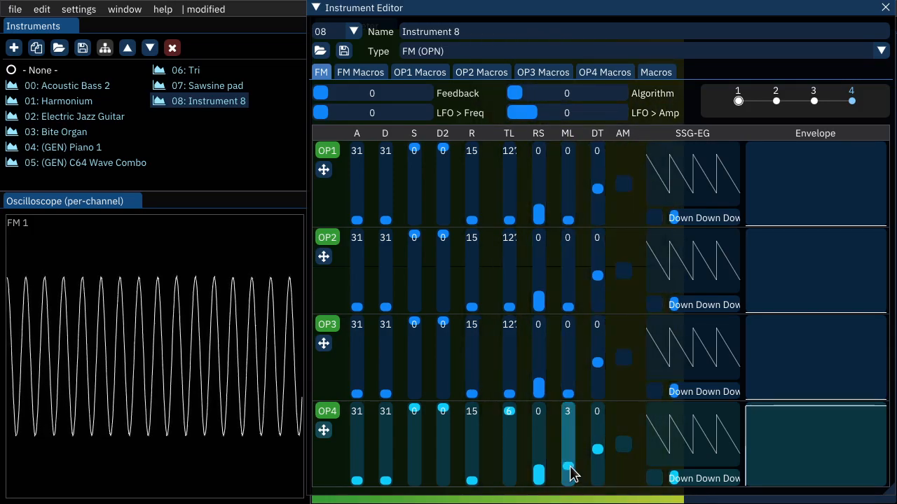
pyautogui.moveTo(570, 468)
pyautogui.mouseDown()
pyautogui.moveTo(568, 401)
pyautogui.moveTo(572, 483)
pyautogui.mouseUp()
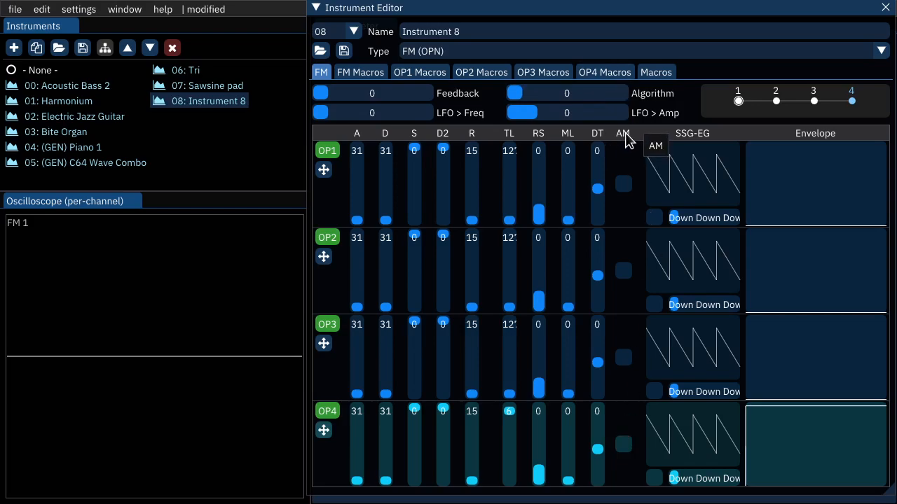
# - Try AM on operator 4 with LFO > Amp at 3, and switch AM off and return LFO > Amp to 0
pyautogui.click(623, 448)
pyautogui.moveTo(517, 114); pyautogui.dragTo(611, 113)
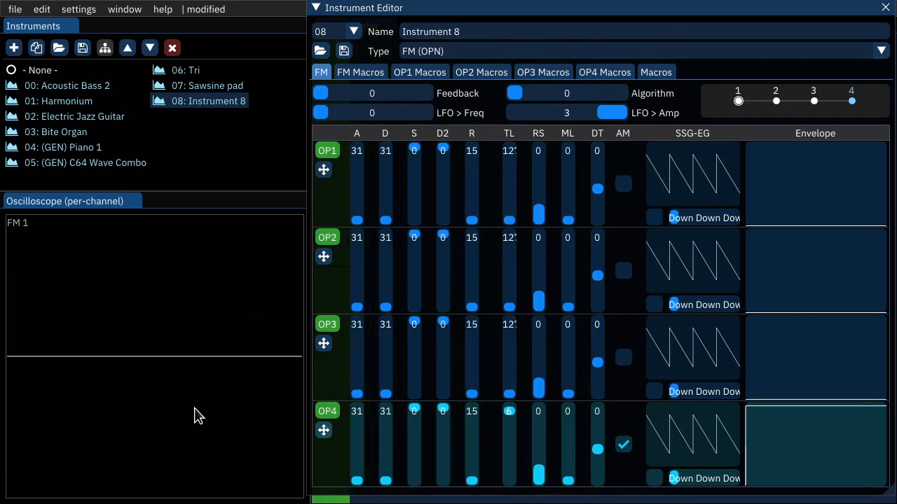
pyautogui.click(624, 445)
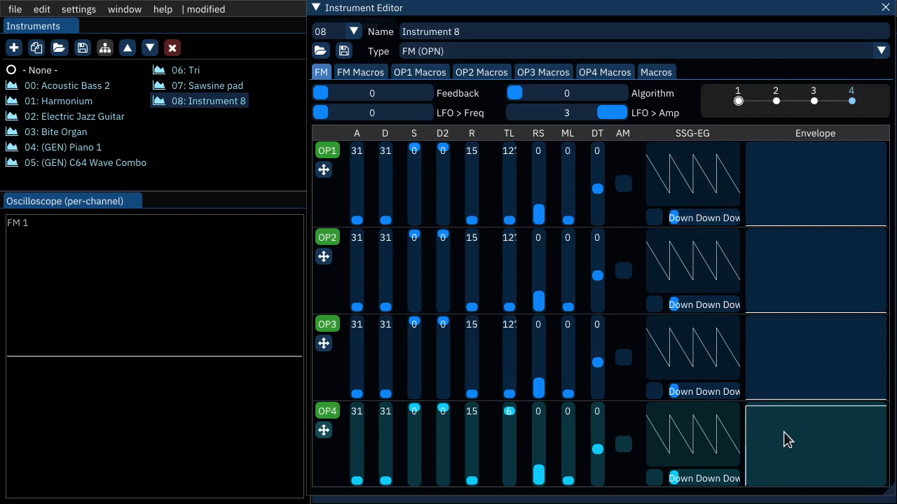
pyautogui.moveTo(611, 113); pyautogui.dragTo(522, 113)
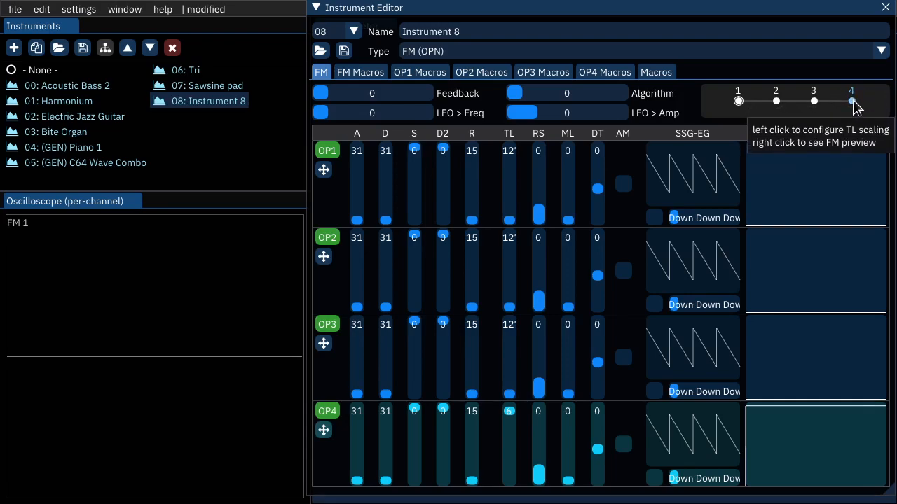
# - Set the total level of operator 4 and of operator 3 to 0, playing test notes after each change
pyautogui.click(504, 411)
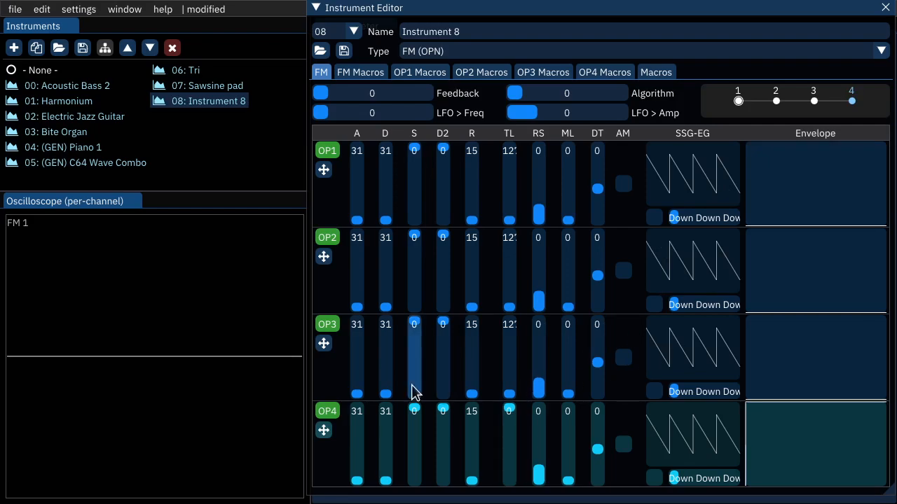
pyautogui.press('q')
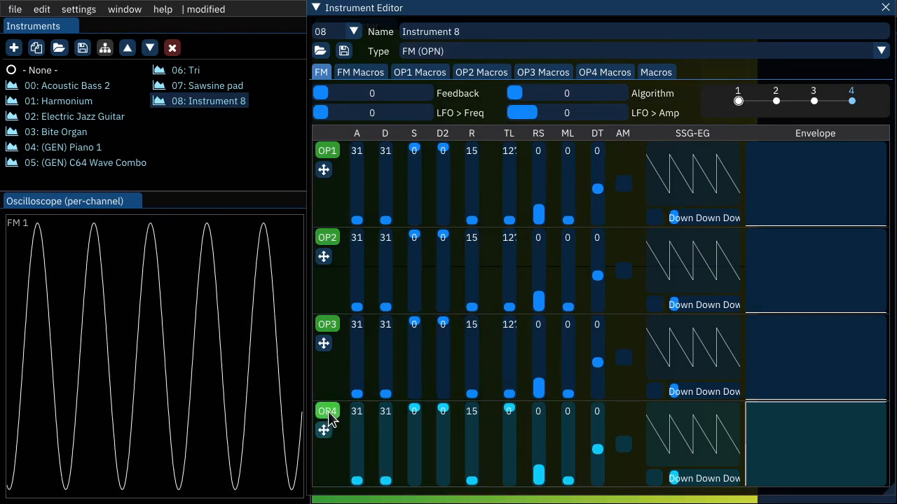
pyautogui.click(509, 386)
pyautogui.moveTo(509, 386); pyautogui.dragTo(516, 320)
pyautogui.press('q')
pyautogui.press('q')
pyautogui.press('q')
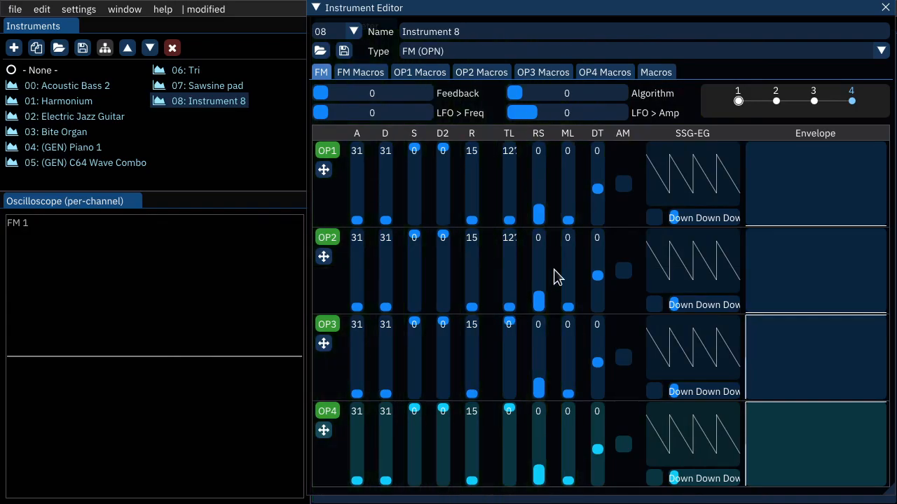
pyautogui.press('q')
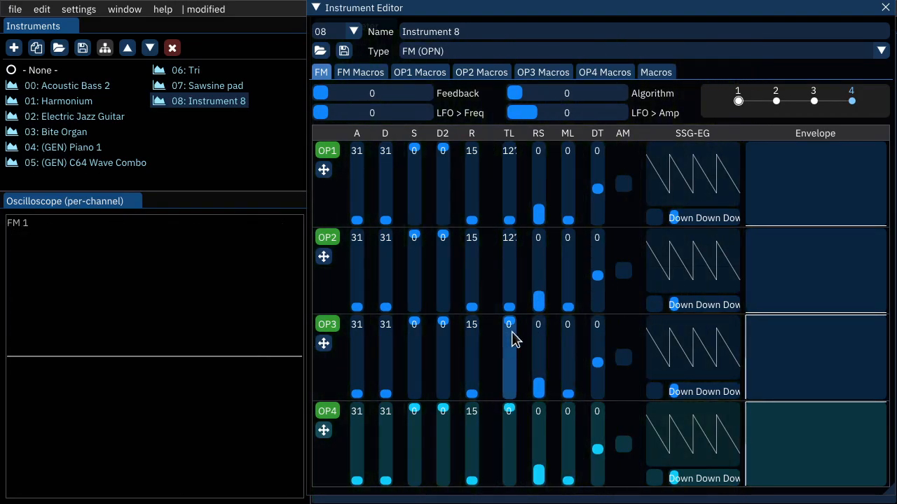
# - Set operator 3's multiplier to 1 and try its total level at 75 and 34, playing test notes
pyautogui.moveTo(509, 343); pyautogui.dragTo(507, 364)
pyautogui.moveTo(570, 397); pyautogui.dragTo(571, 387)
pyautogui.press('q')
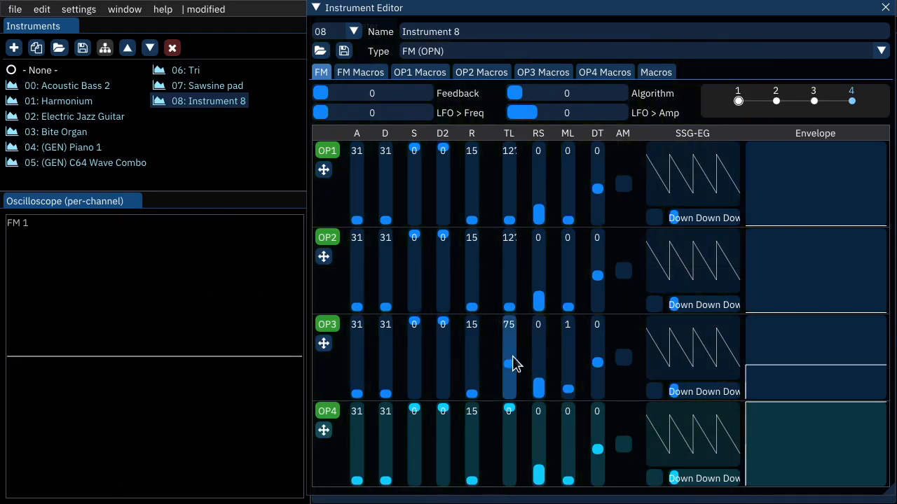
pyautogui.moveTo(512, 363); pyautogui.dragTo(511, 340)
pyautogui.press('q')
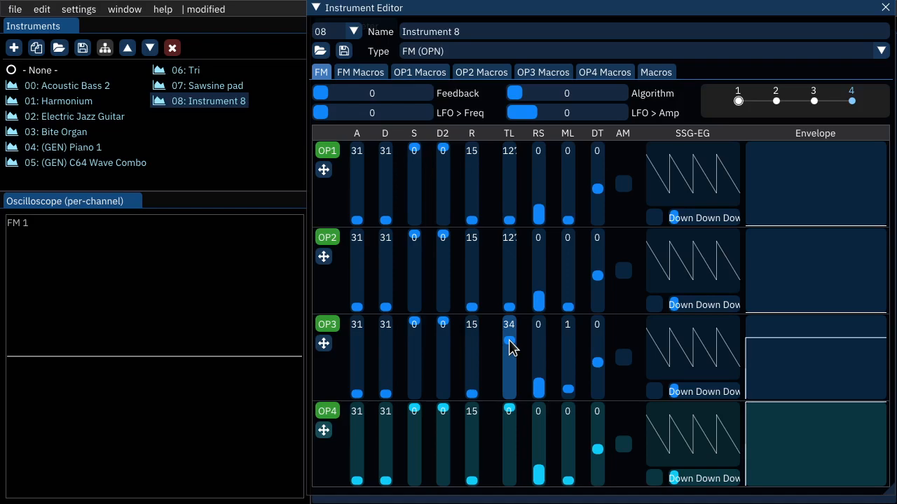
pyautogui.press('q')
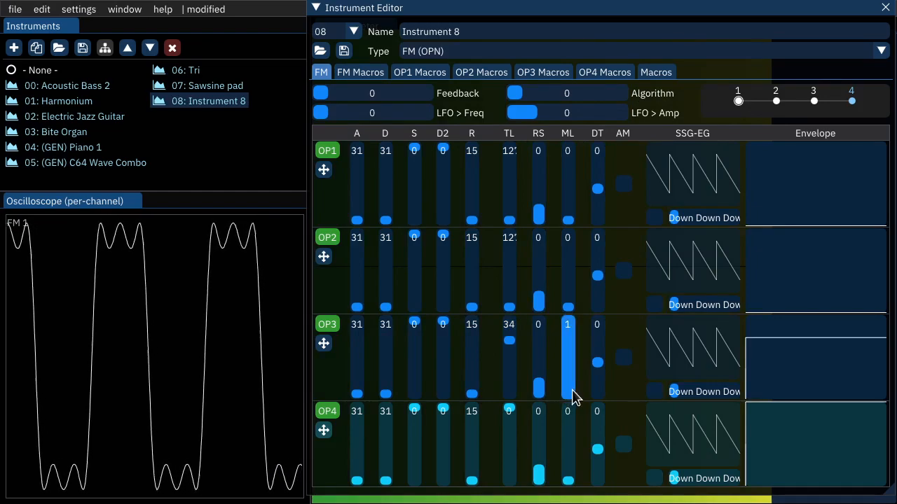
# - Try operator 3's multiplier at 0 and 1, and set its total level to 9, playing test notes
pyautogui.moveTo(572, 390); pyautogui.dragTo(572, 394)
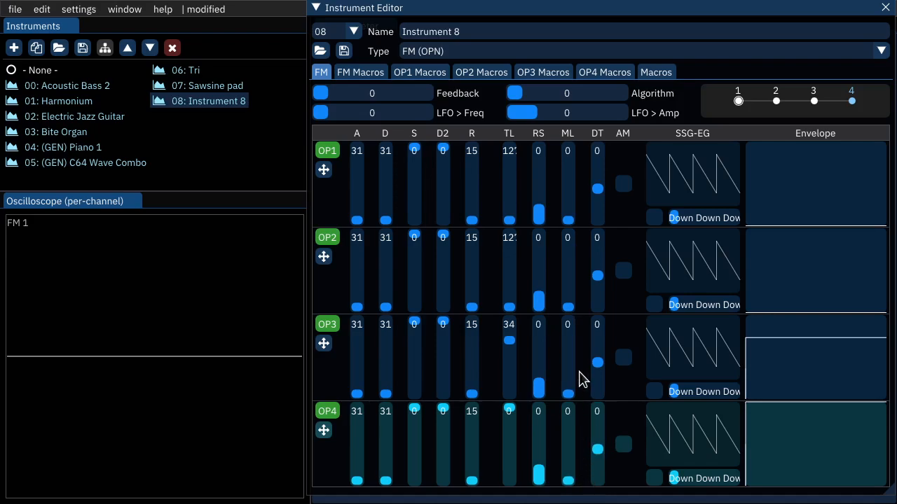
pyautogui.press('q')
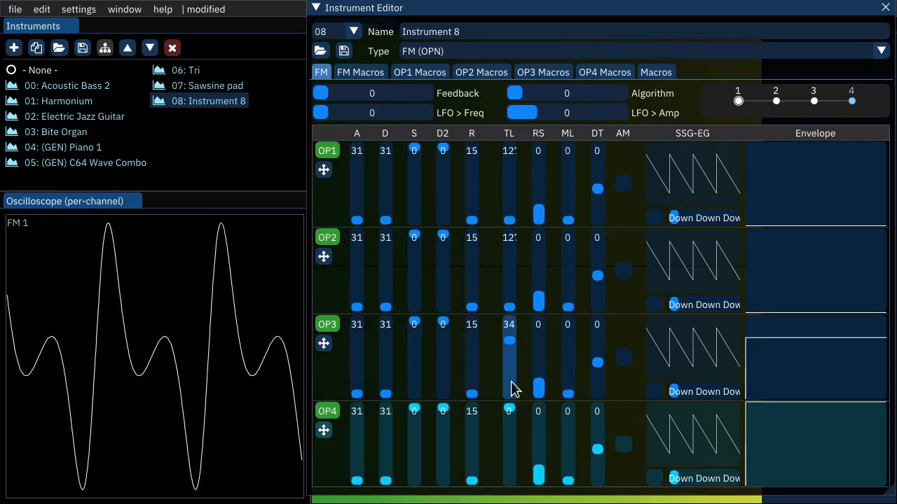
pyautogui.click(569, 391)
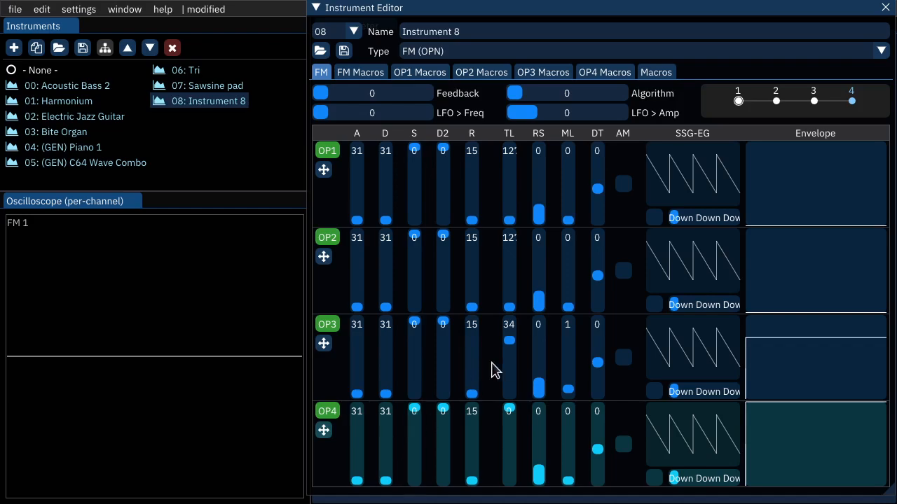
pyautogui.moveTo(514, 348); pyautogui.dragTo(512, 334)
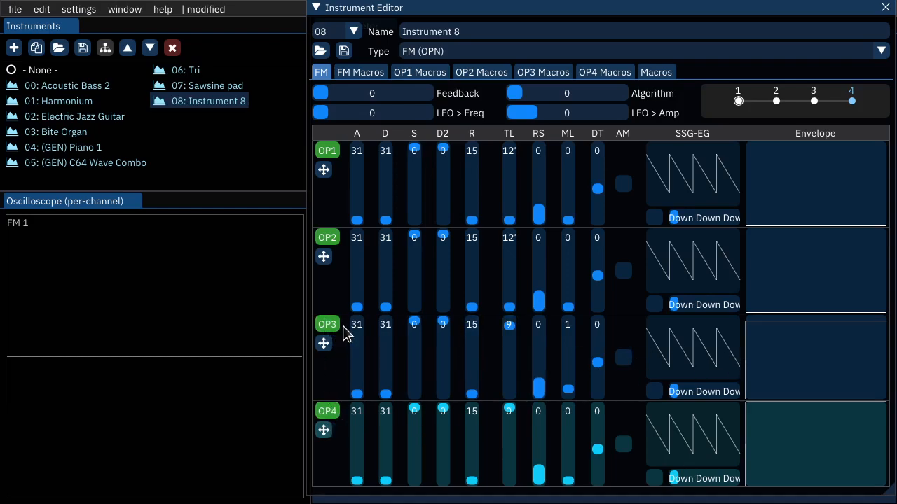
pyautogui.press('q')
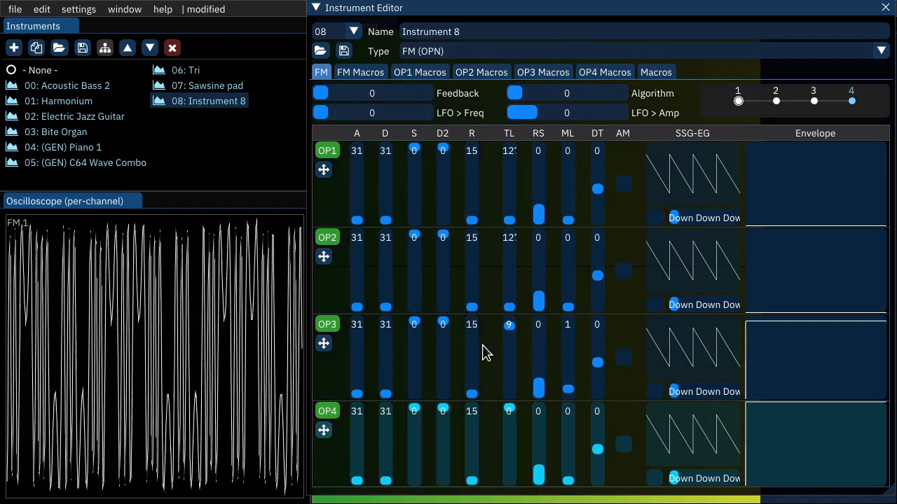
# - Raise operator 3's multiplier from 2 up to 15 with test notes along the way, and lower it to 12
pyautogui.click(567, 384)
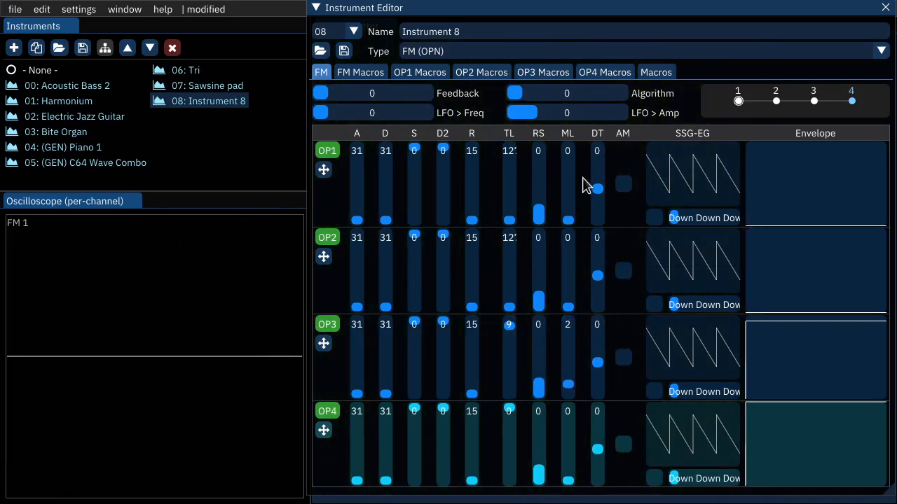
pyautogui.press('q')
pyautogui.click(568, 381)
pyautogui.press('q')
pyautogui.moveTo(567, 375); pyautogui.dragTo(570, 334)
pyautogui.press('q')
pyautogui.press('q')
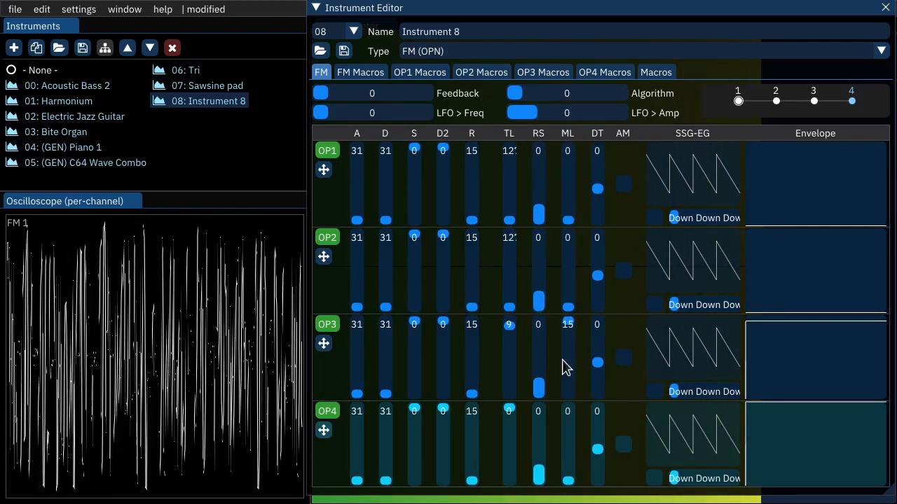
pyautogui.moveTo(567, 321); pyautogui.dragTo(569, 344)
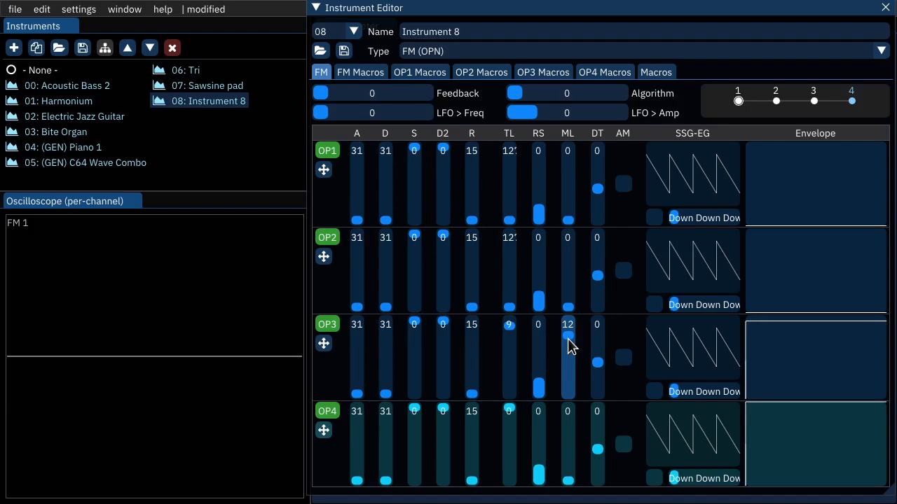
# - Set the multipliers of operators 4 and 3 to 2
pyautogui.click(572, 480)
pyautogui.moveTo(571, 475); pyautogui.dragTo(570, 476)
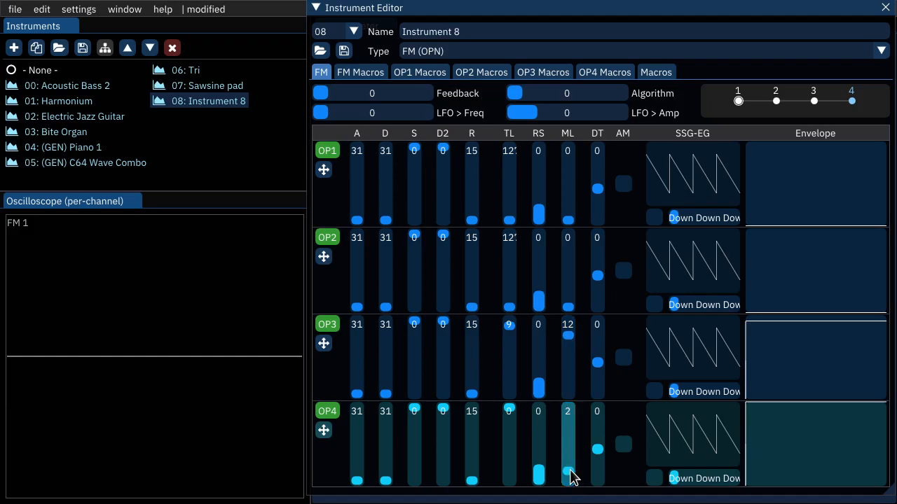
pyautogui.moveTo(570, 346); pyautogui.dragTo(568, 394)
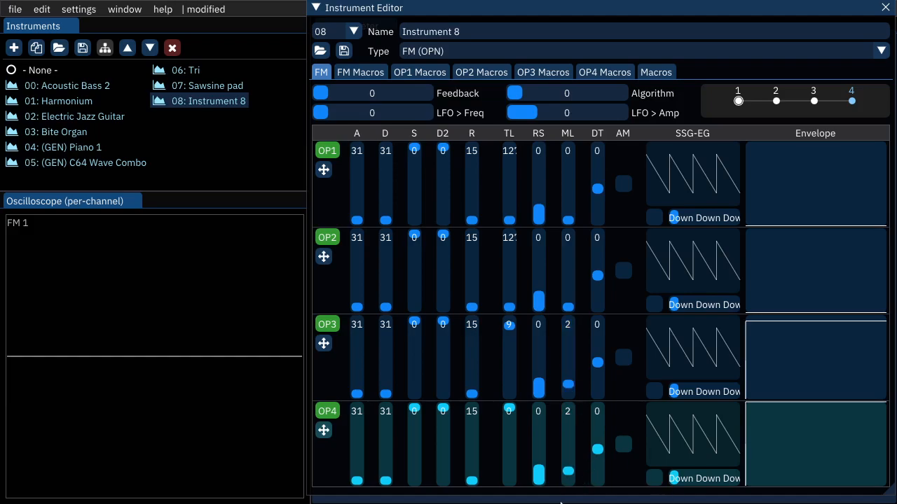
# - Set the multipliers of operators 3 and 4 to 1, playing test notes before and after the change
pyautogui.press('q')
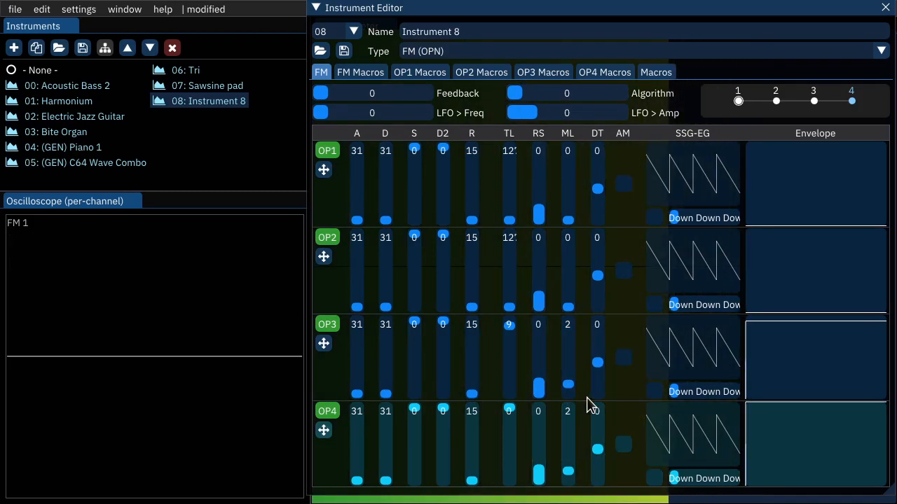
pyautogui.press('q')
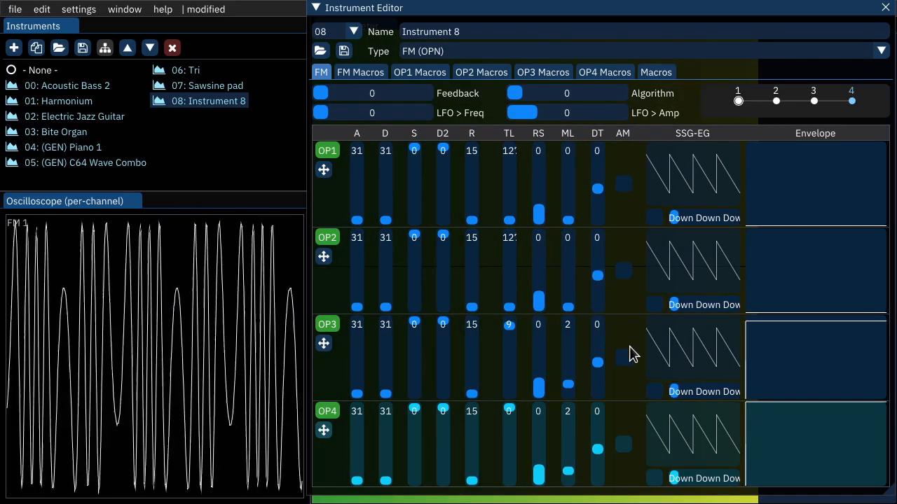
pyautogui.click(569, 386)
pyautogui.click(568, 475)
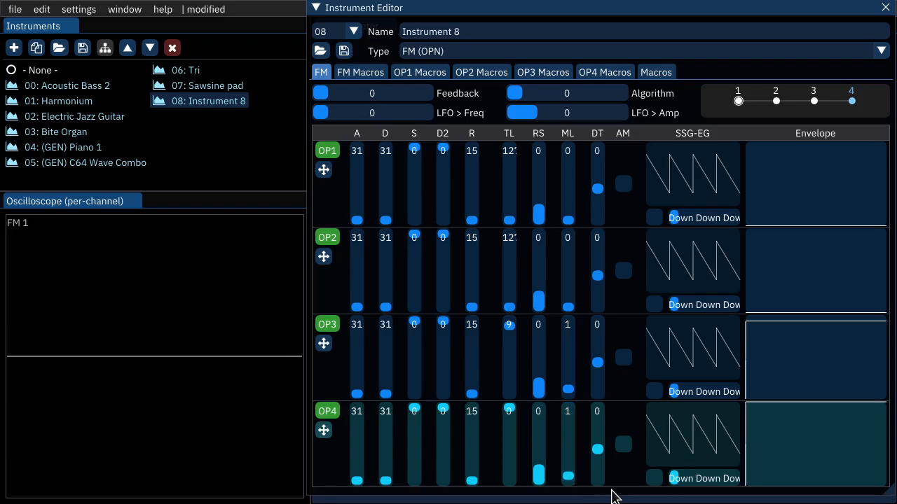
pyautogui.press('q')
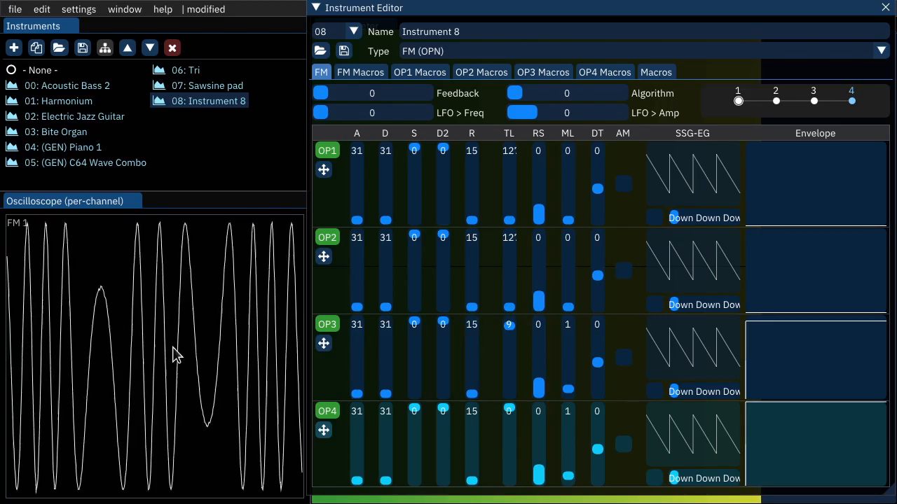
pyautogui.press('q')
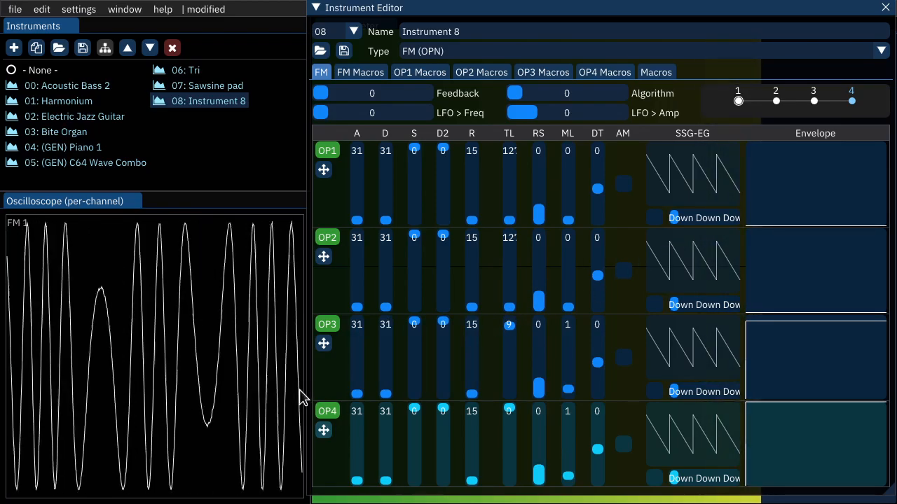
pyautogui.press('q')
# - Set operator 3's total level to 29 and the multipliers of operators 3 and 4 to 2, playing a test note
pyautogui.moveTo(514, 343)
pyautogui.mouseDown()
pyautogui.moveTo(510, 335)
pyautogui.moveTo(495, 347)
pyautogui.moveTo(500, 337)
pyautogui.mouseUp()
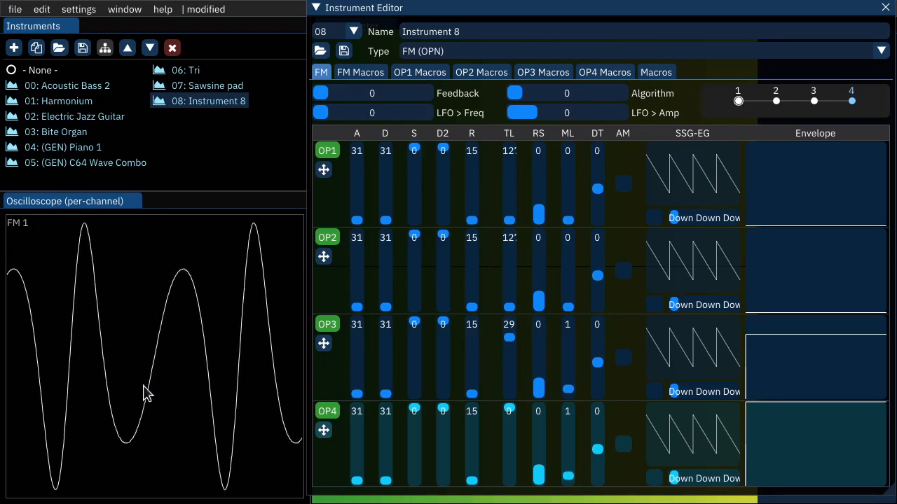
pyautogui.click(571, 393)
pyautogui.moveTo(571, 392)
pyautogui.mouseDown()
pyautogui.moveTo(571, 384)
pyautogui.moveTo(571, 396)
pyautogui.mouseUp()
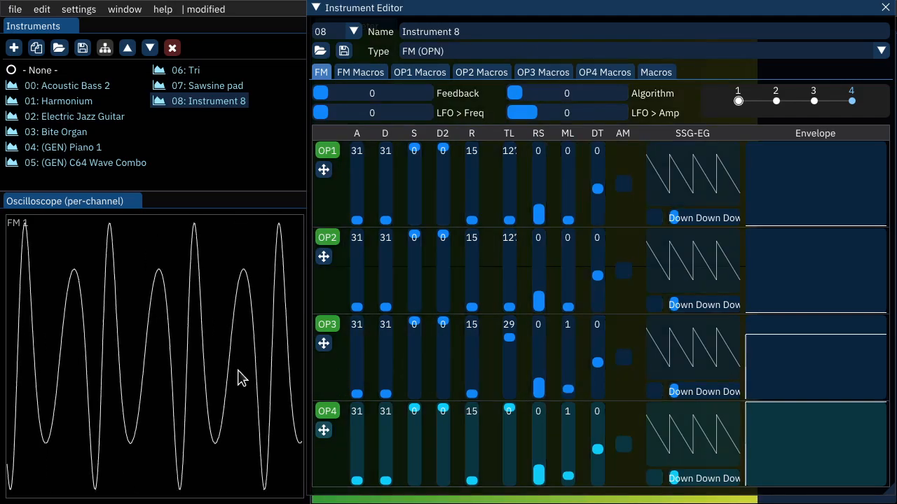
pyautogui.click(571, 393)
pyautogui.click(568, 480)
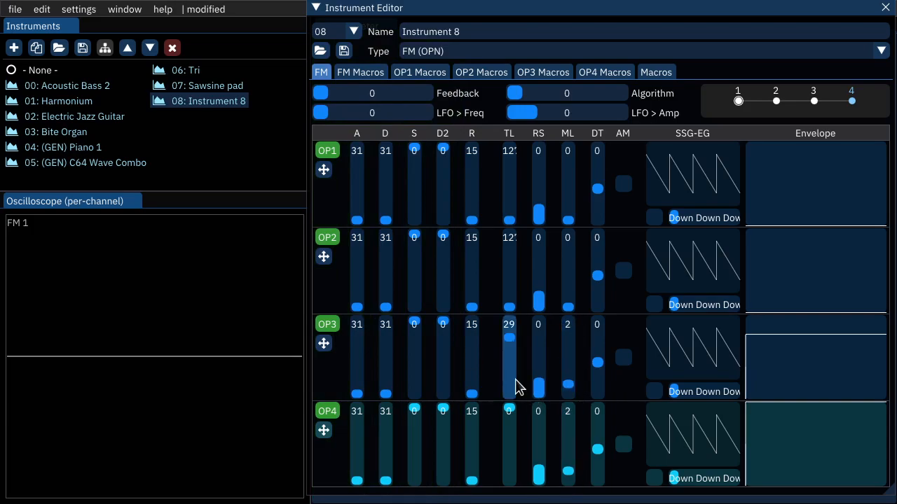
pyautogui.press('z')
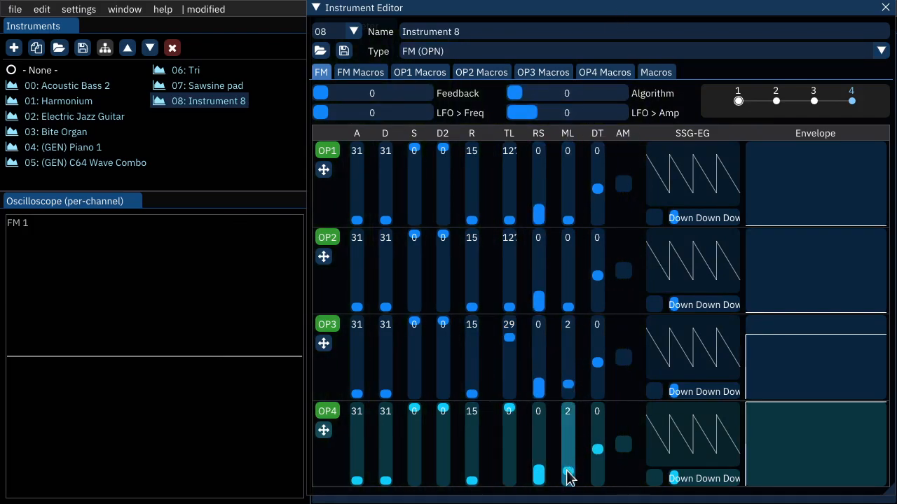
# - Raise operator 3's multiplier to 3, 6 and 7 with test notes along the way
pyautogui.moveTo(568, 383); pyautogui.dragTo(571, 384)
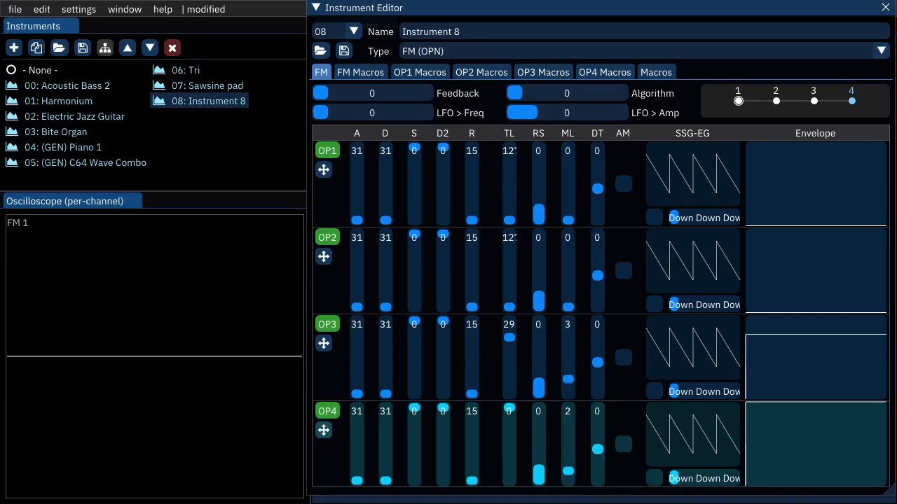
pyautogui.press('z')
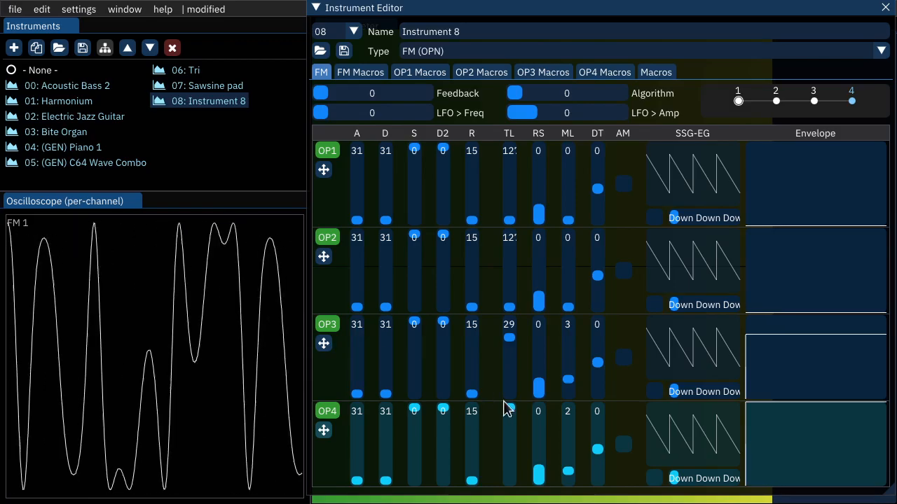
pyautogui.moveTo(560, 380); pyautogui.dragTo(569, 365)
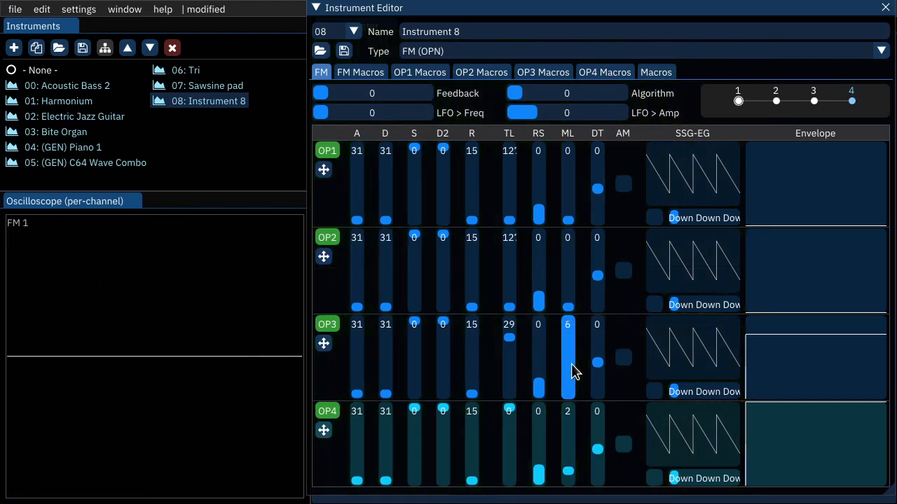
pyautogui.scroll(1, 568, 369)
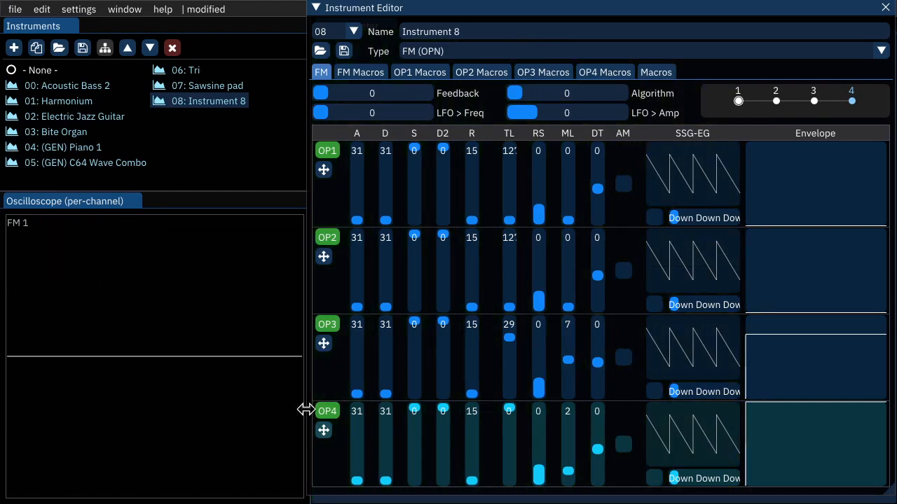
# - Set operator 3's total level to 21 and the multipliers of operators 4 and 3 to 1, playing test notes
pyautogui.moveTo(513, 343); pyautogui.dragTo(537, 269)
pyautogui.moveTo(513, 360); pyautogui.dragTo(537, 355)
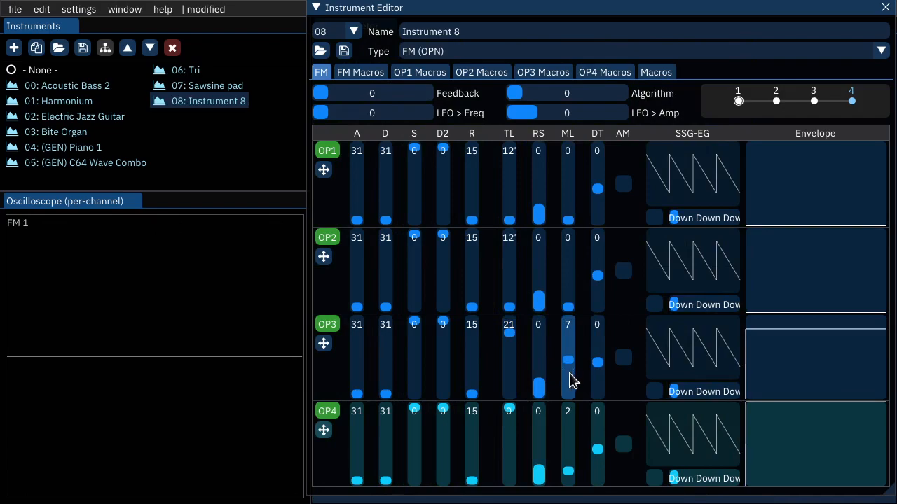
pyautogui.click(567, 481)
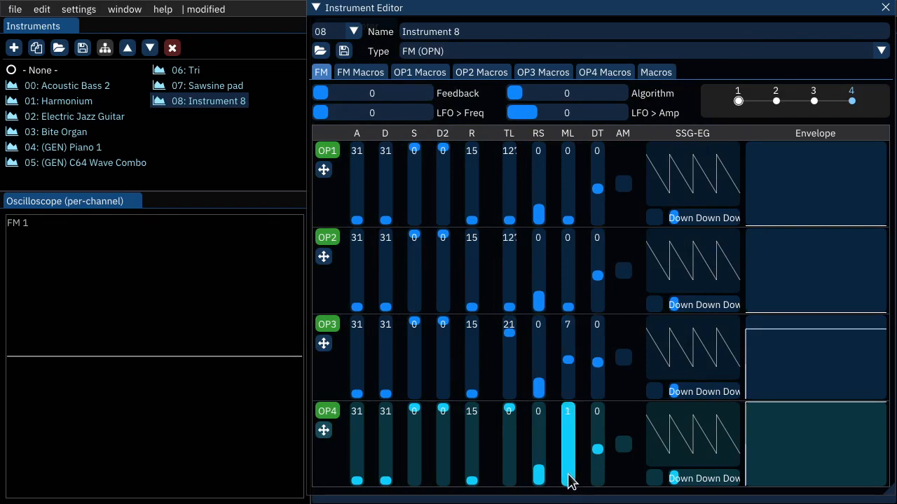
pyautogui.moveTo(565, 383); pyautogui.dragTo(565, 387)
pyautogui.press('z')
pyautogui.press('z')
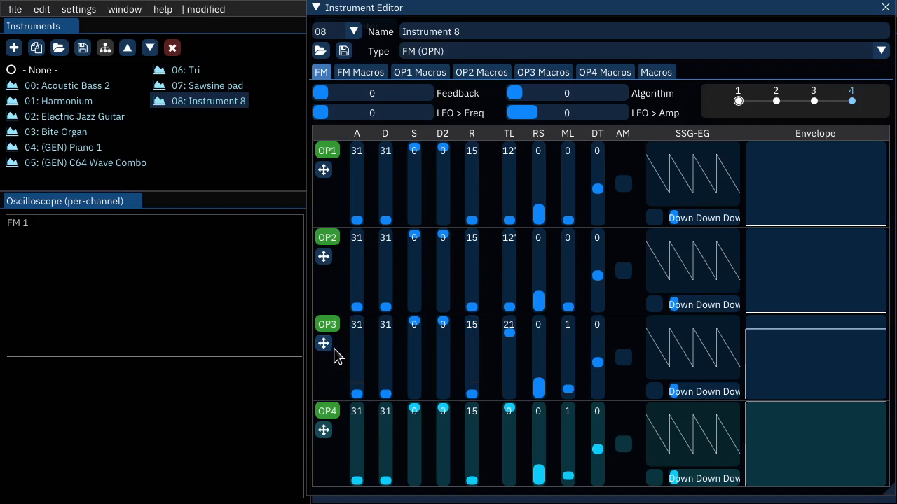
# - Shape operator 3 with total level 11, sustain 4, decay 7 and second decay 2, playing test notes
pyautogui.moveTo(507, 330); pyautogui.dragTo(511, 326)
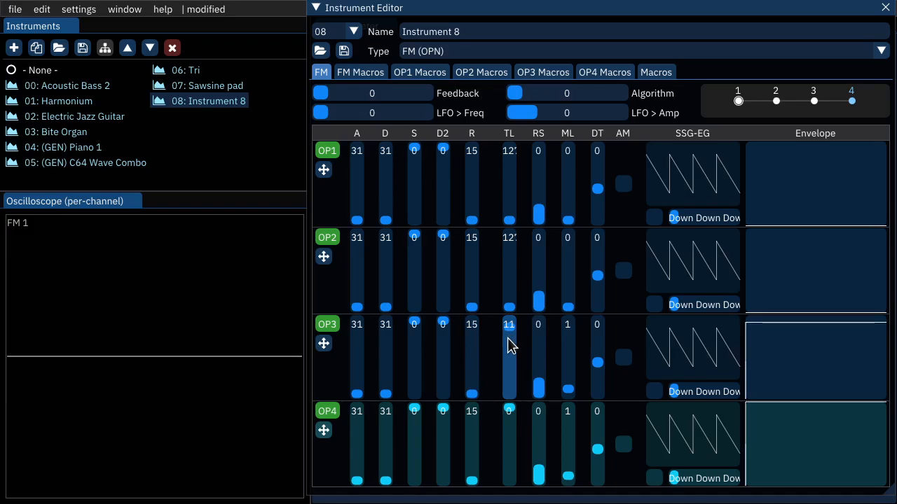
pyautogui.press('z')
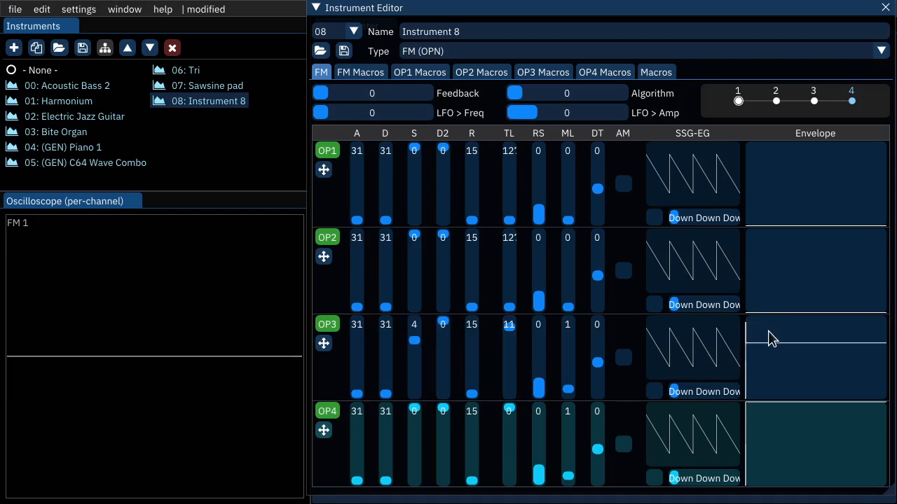
pyautogui.moveTo(392, 391); pyautogui.dragTo(388, 355)
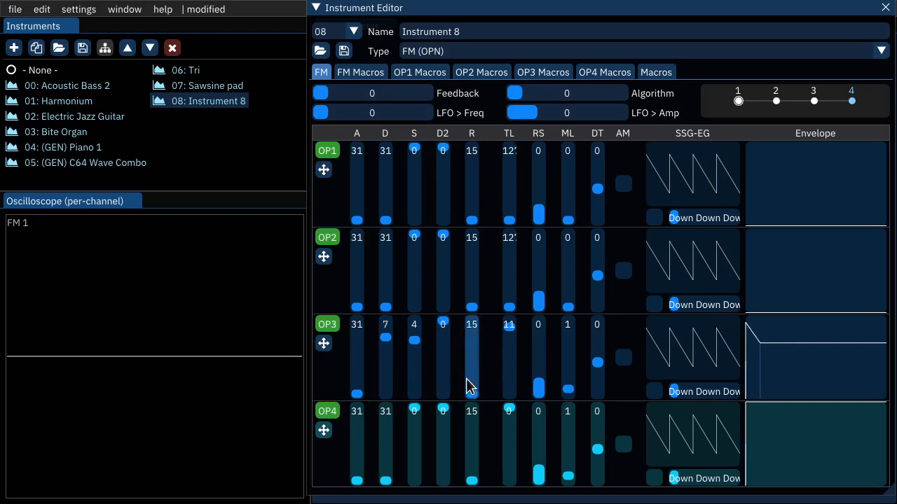
pyautogui.click(443, 324)
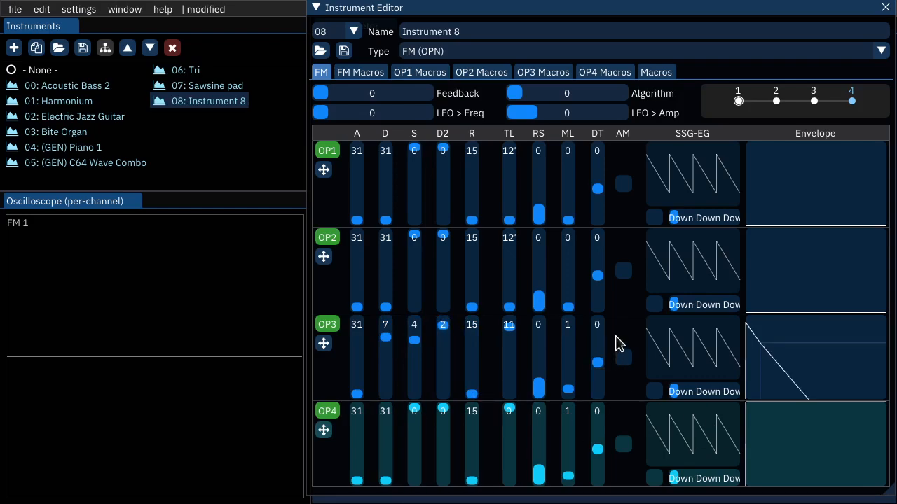
pyautogui.press('z')
# - Try algorithm 1 to examine its operator routing, and return to algorithm 0
pyautogui.moveTo(518, 93); pyautogui.dragTo(541, 98)
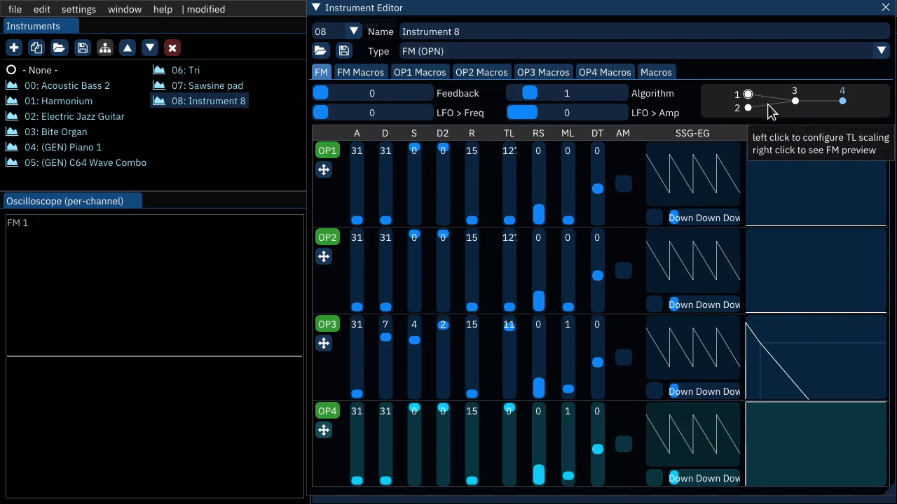
pyautogui.moveTo(556, 91); pyautogui.dragTo(502, 94)
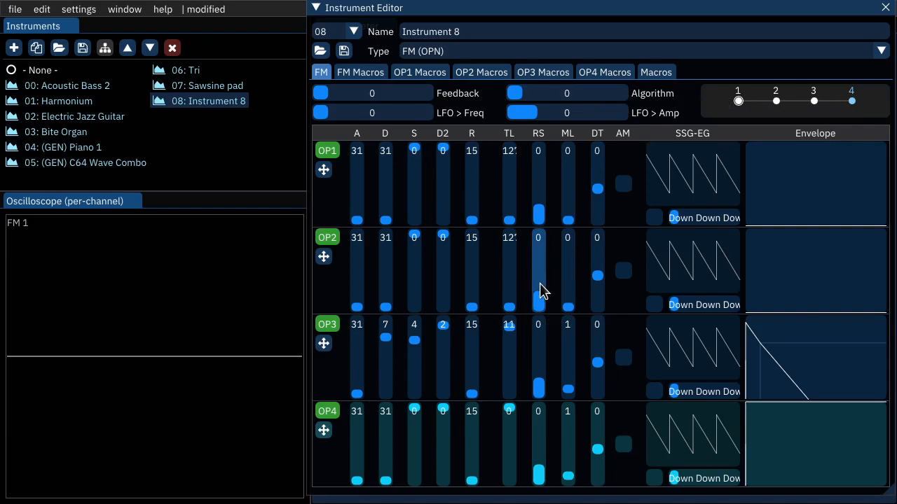
# - Set operator 2's multiplier to 2, total level to 69 and attack to 6, and play a test note
pyautogui.click(566, 300)
pyautogui.click(509, 260)
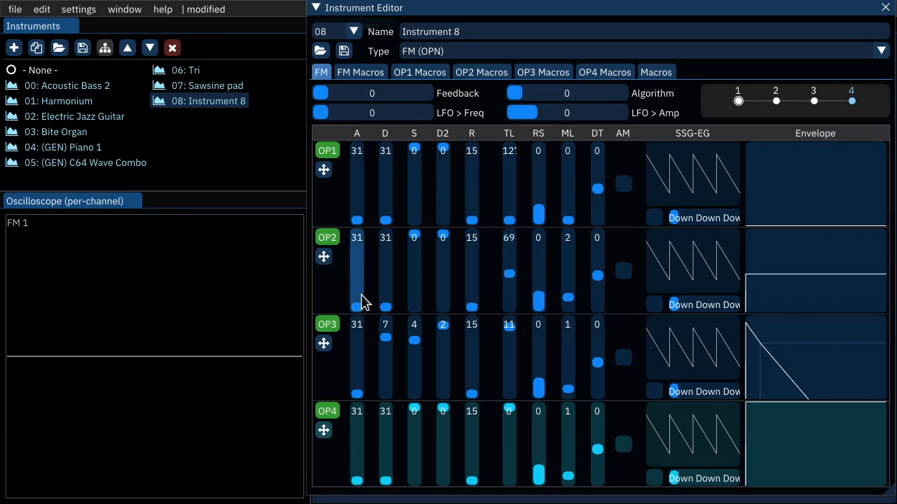
pyautogui.moveTo(358, 297); pyautogui.dragTo(357, 247)
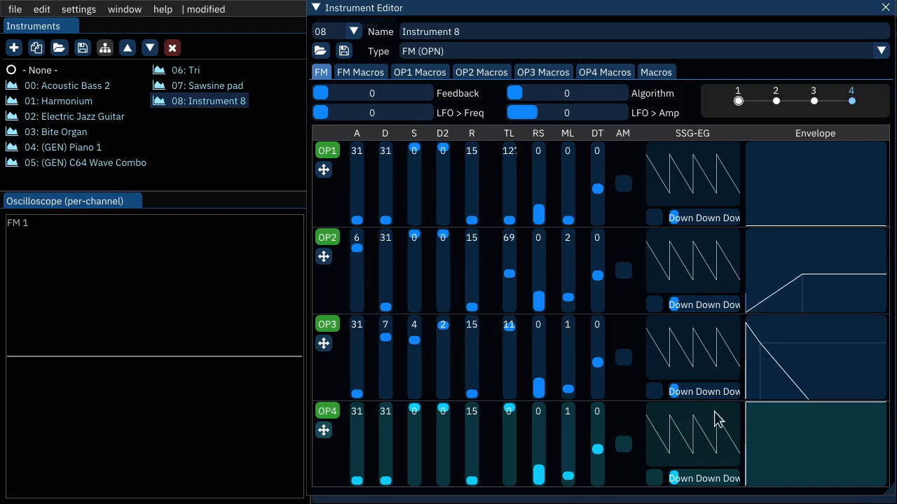
pyautogui.press('z')
# - Set operator 2's total level to 34 and try its attack at 31, 24 and 7, playing test notes
pyautogui.moveTo(361, 298); pyautogui.dragTo(359, 312)
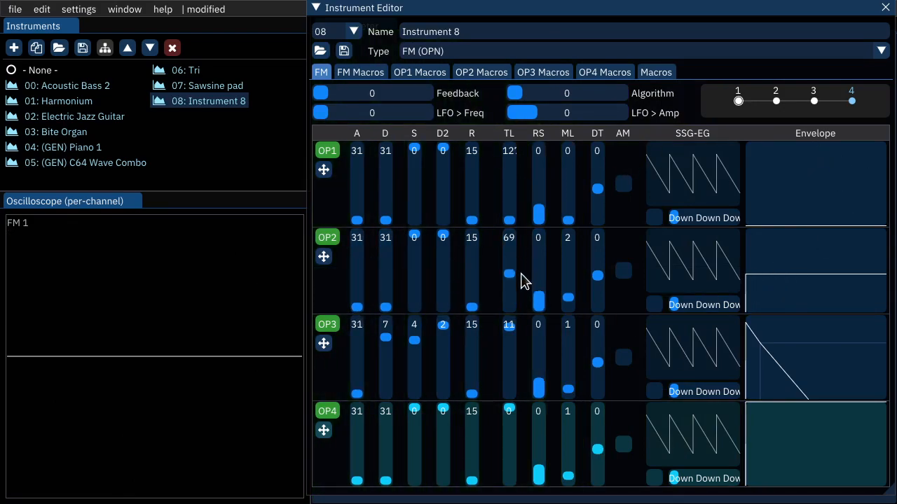
pyautogui.moveTo(355, 294); pyautogui.dragTo(358, 290)
pyautogui.moveTo(511, 271); pyautogui.dragTo(508, 253)
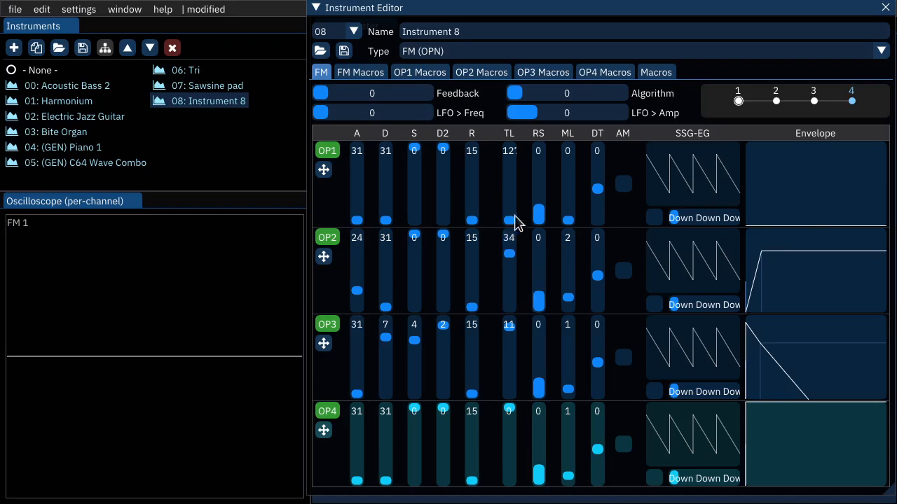
pyautogui.press('z')
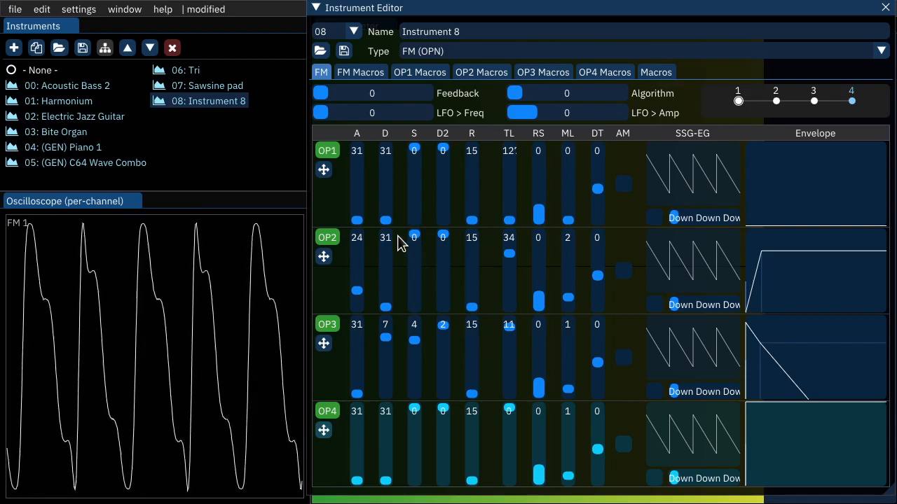
pyautogui.moveTo(357, 269); pyautogui.dragTo(358, 258)
pyautogui.press('z')
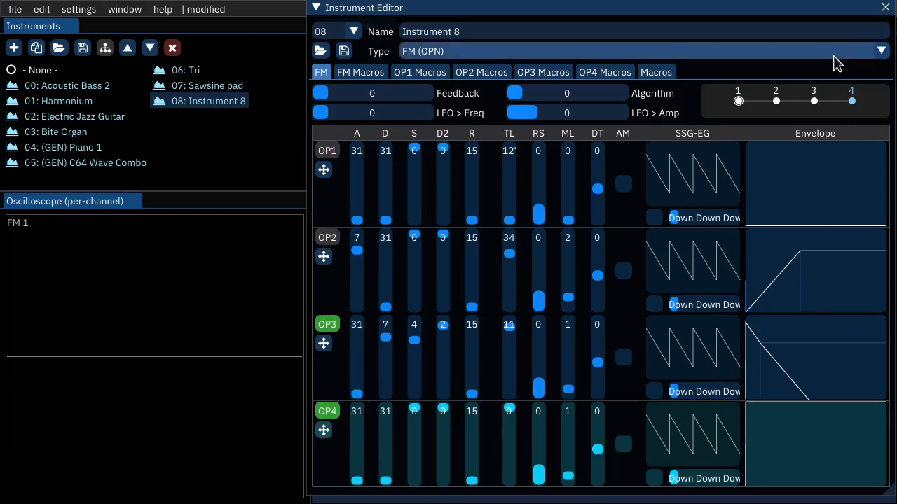
# - Compare test notes with operator 2 disabled and enabled while operator 1 is off, leaving operator 2 enabled
pyautogui.press('z')
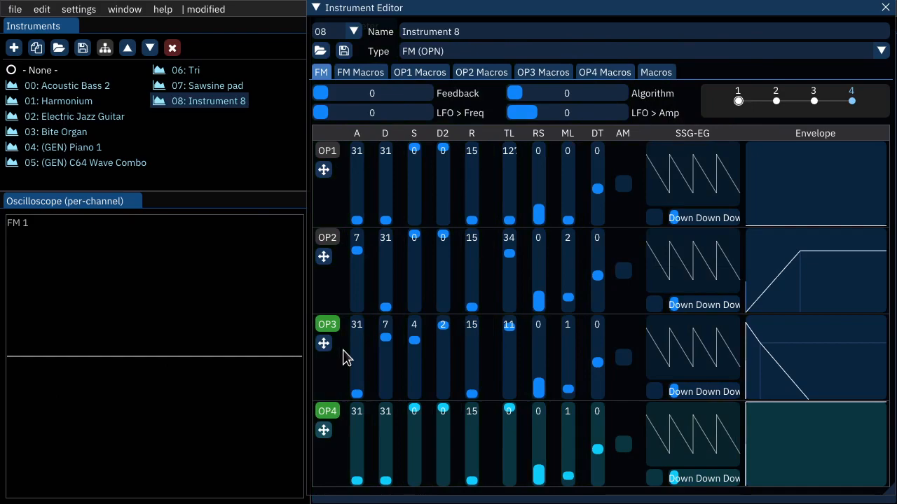
pyautogui.click(327, 238)
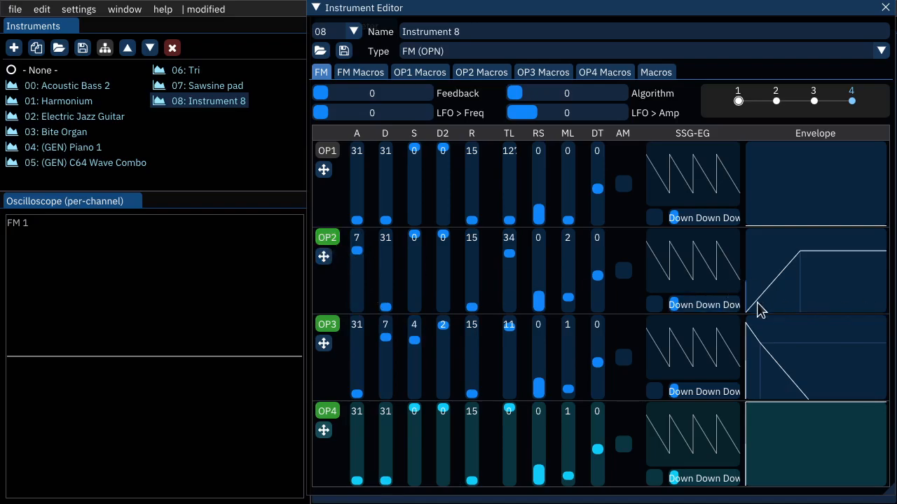
pyautogui.press('z')
pyautogui.press('z')
pyautogui.click(327, 238)
pyautogui.press('z')
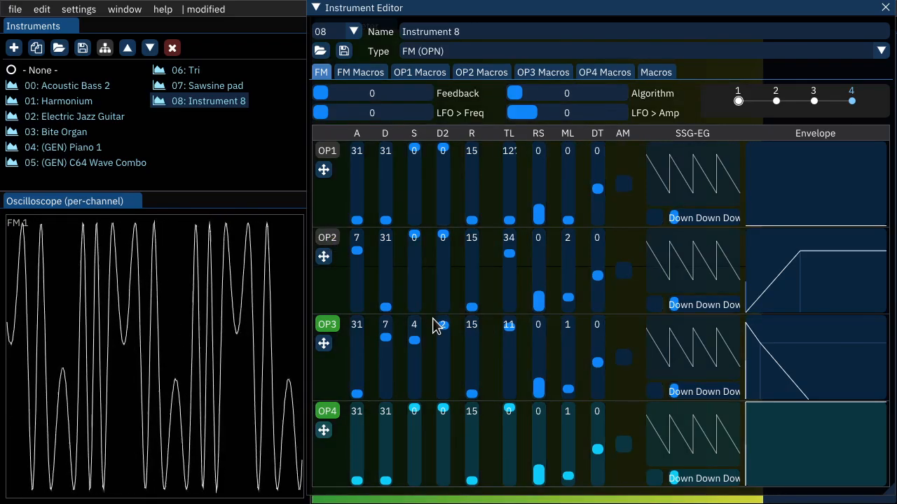
pyautogui.click(327, 238)
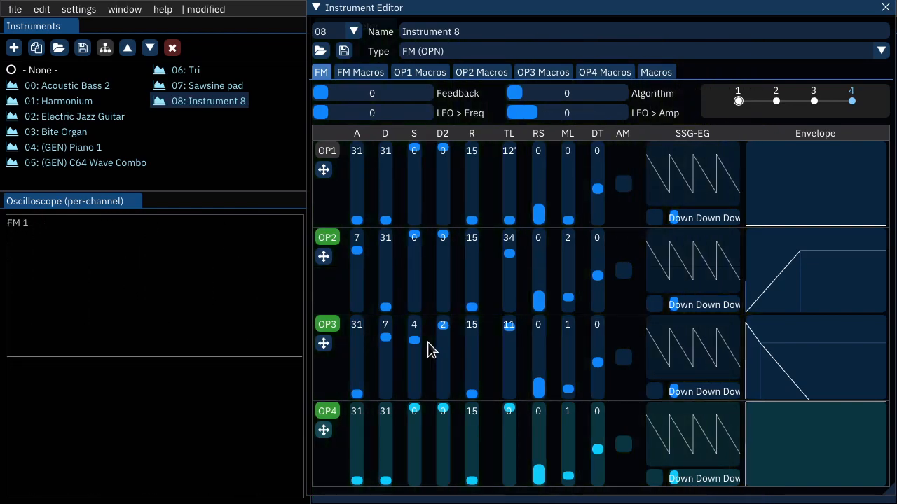
# - Enable operator 1 and set its multiplier to 11 and total level to 39
pyautogui.click(327, 151)
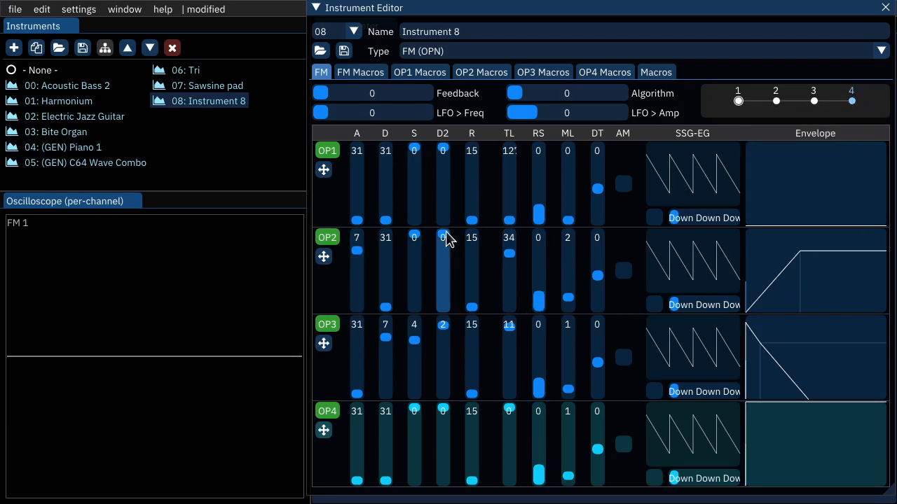
pyautogui.click(569, 168)
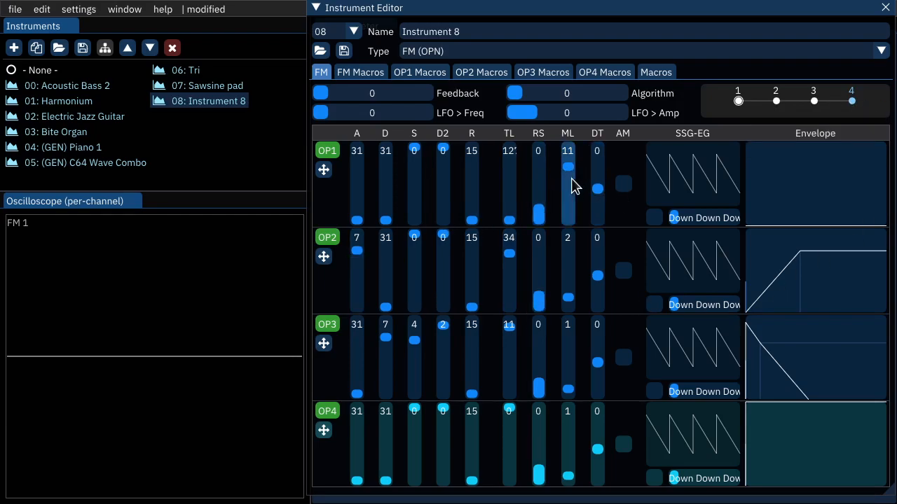
pyautogui.moveTo(510, 192); pyautogui.dragTo(509, 168)
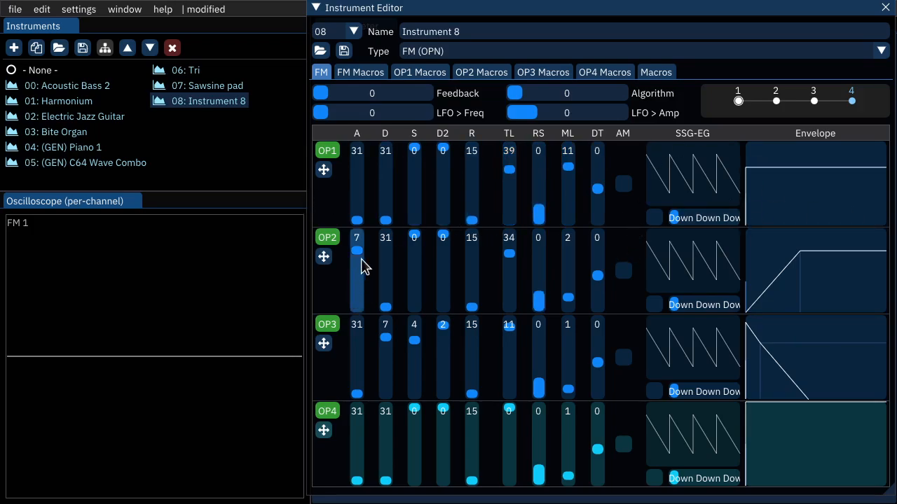
# - Play test notes with all four operators enabled and examine the waveform in the oscilloscope
pyautogui.press('z')
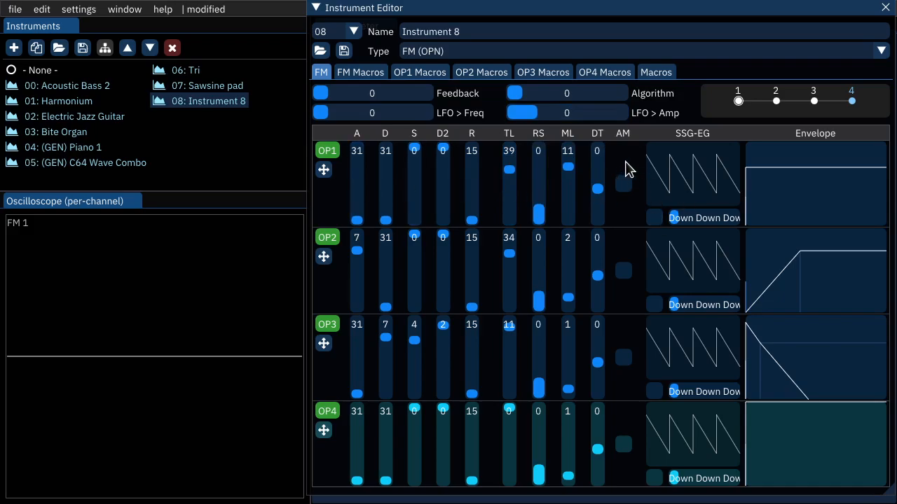
pyautogui.press('z')
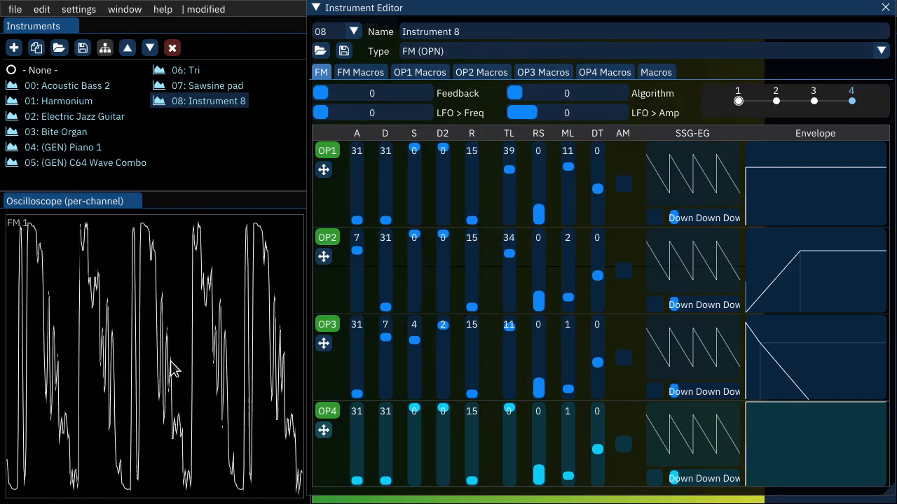
pyautogui.press('z')
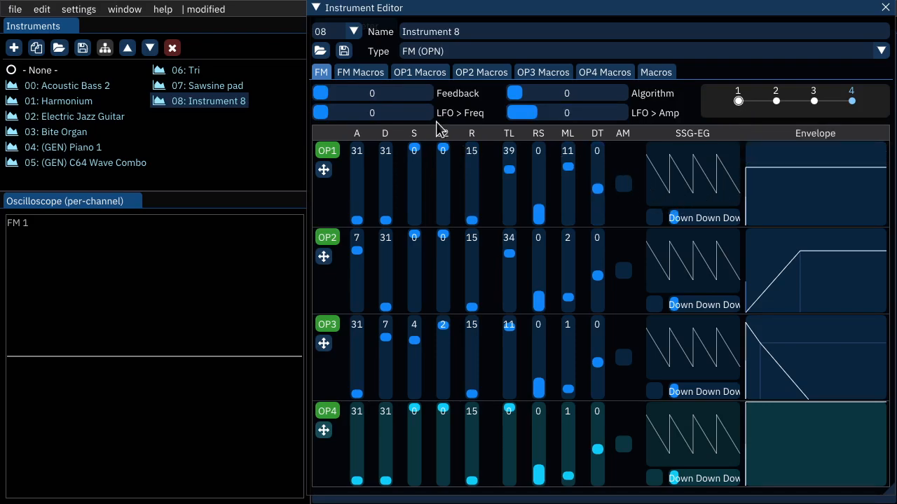
# - Set the algorithm to 7 and disable operators 2, 3 and 4, leaving only operator 1 enabled
pyautogui.moveTo(517, 94); pyautogui.dragTo(885, 296)
pyautogui.click(327, 237)
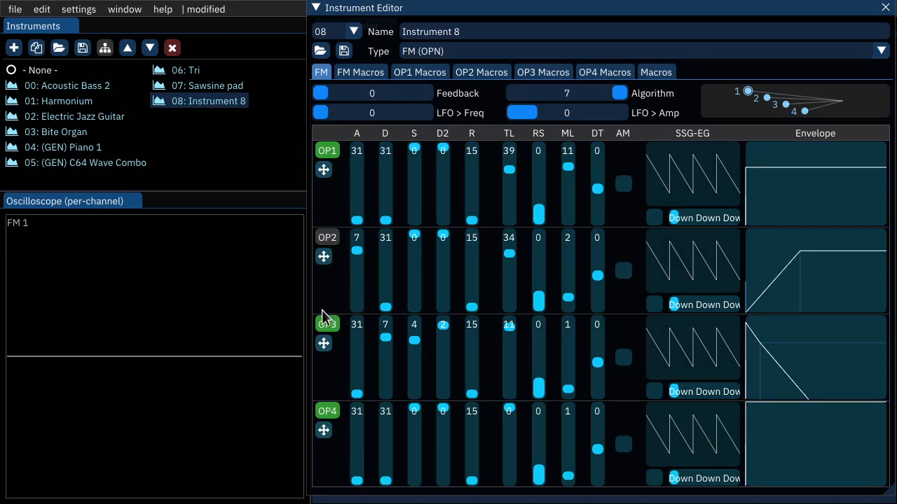
pyautogui.click(325, 325)
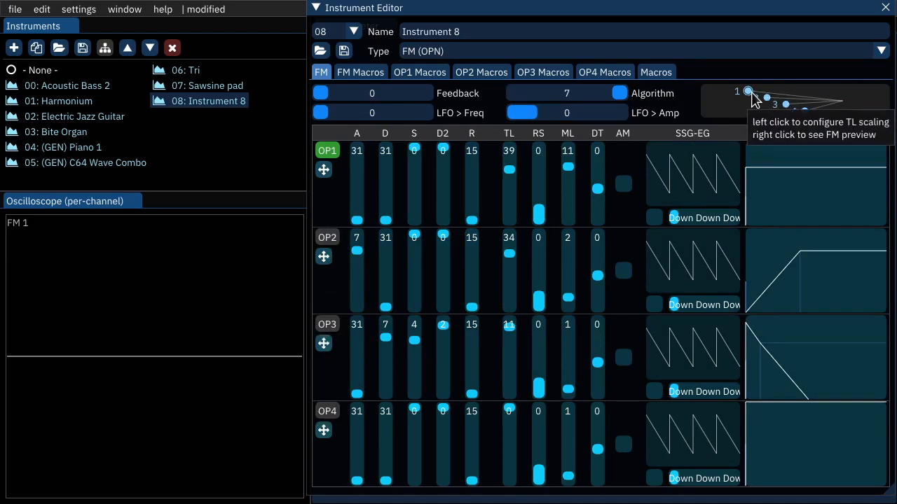
# - Set operator 1's multiplier to 1 and total level to 0, and play a test note
pyautogui.click(565, 205)
pyautogui.moveTo(568, 213); pyautogui.dragTo(567, 215)
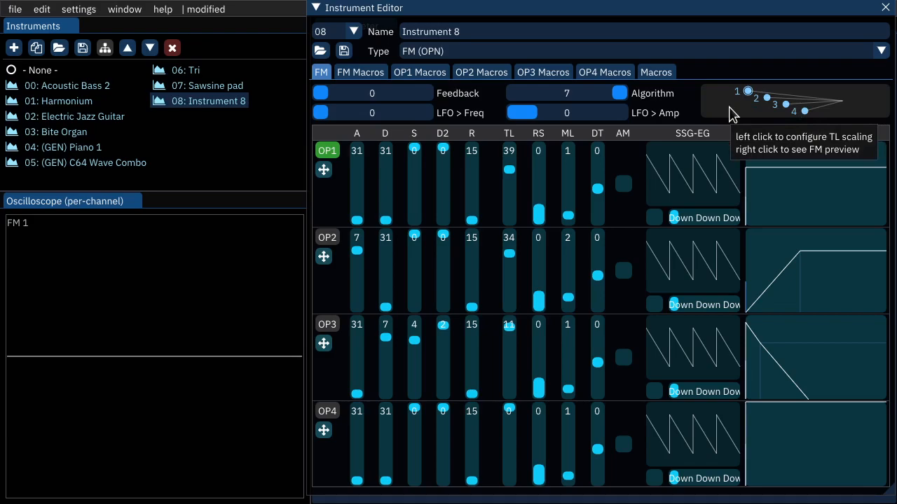
pyautogui.moveTo(509, 159); pyautogui.dragTo(509, 164)
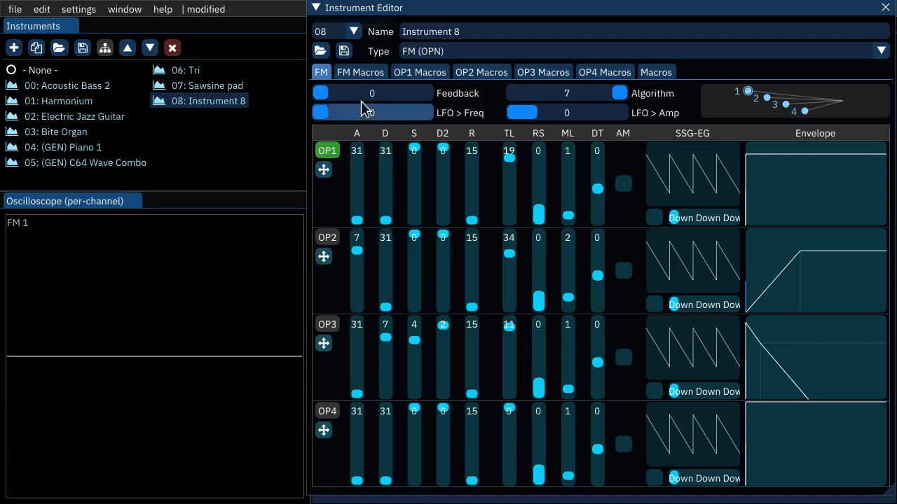
pyautogui.moveTo(510, 157); pyautogui.dragTo(517, 137)
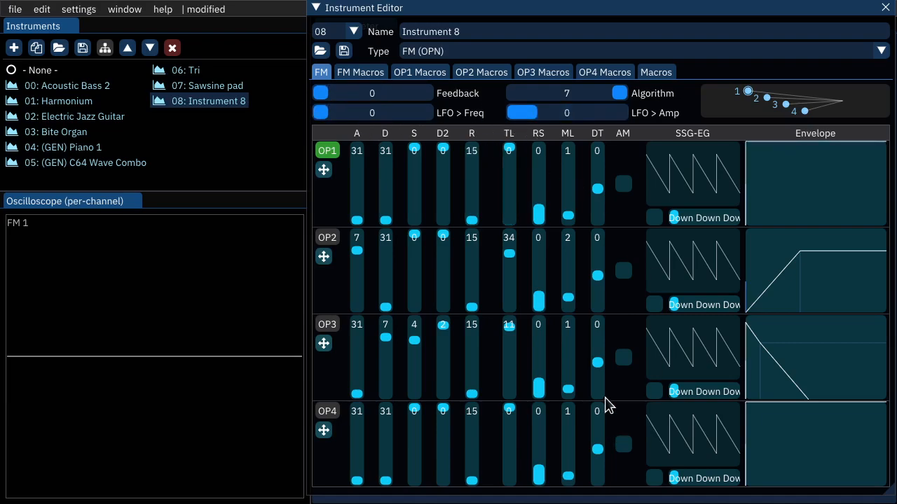
pyautogui.press('z')
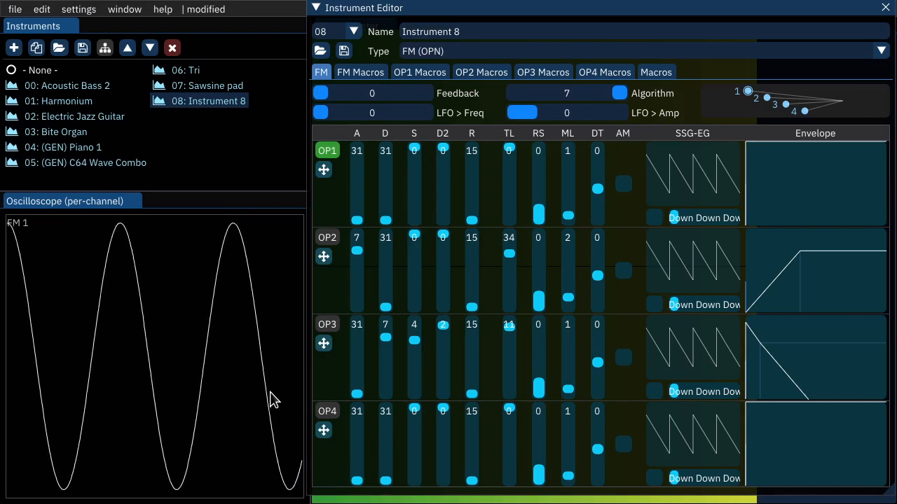
# - Raise the feedback one level at a time from 1 to 7, playing test notes to compare operator 1's waveforms
pyautogui.moveTo(320, 94); pyautogui.dragTo(329, 93)
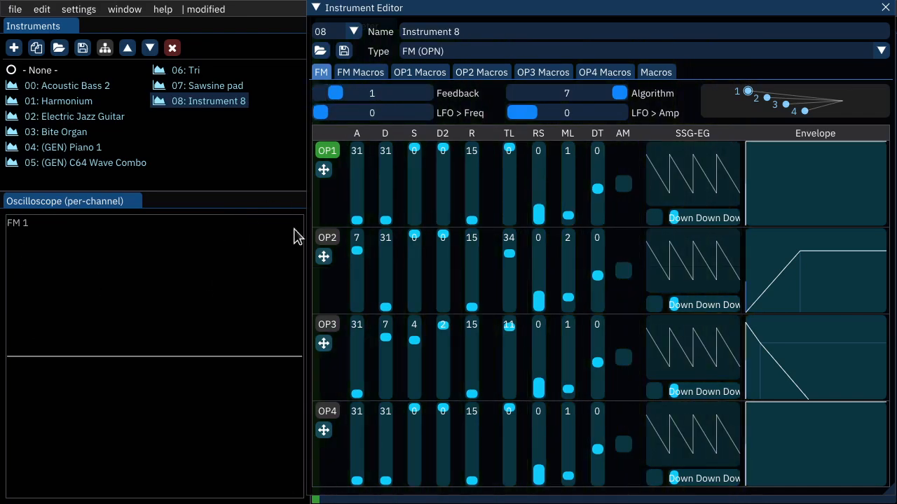
pyautogui.moveTo(333, 91)
pyautogui.mouseDown()
pyautogui.moveTo(423, 98)
pyautogui.moveTo(334, 100)
pyautogui.mouseUp()
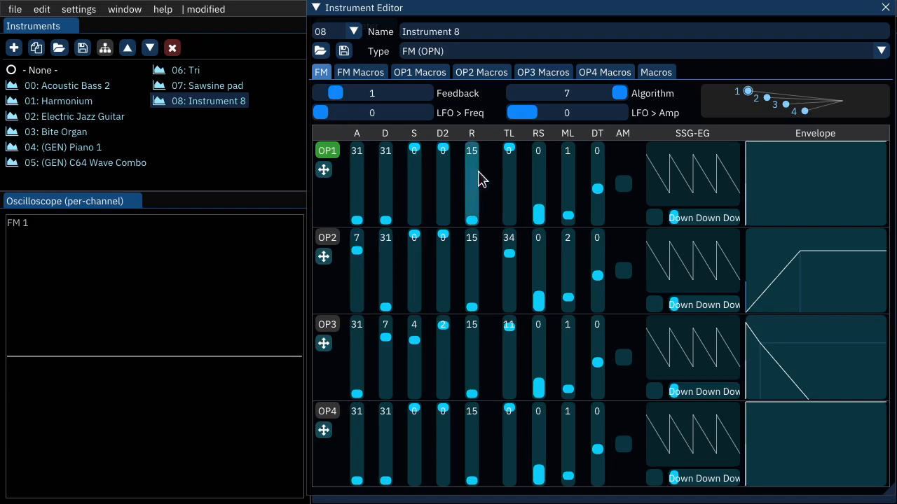
pyautogui.press('z')
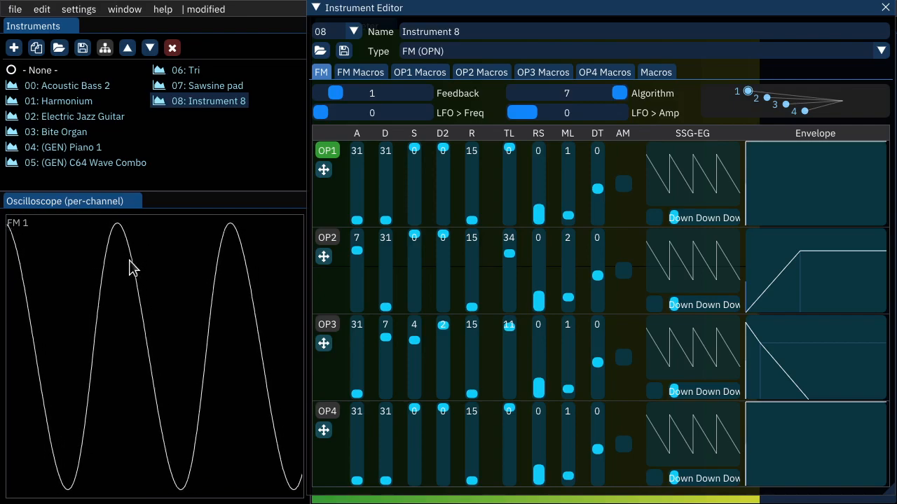
pyautogui.click(350, 94)
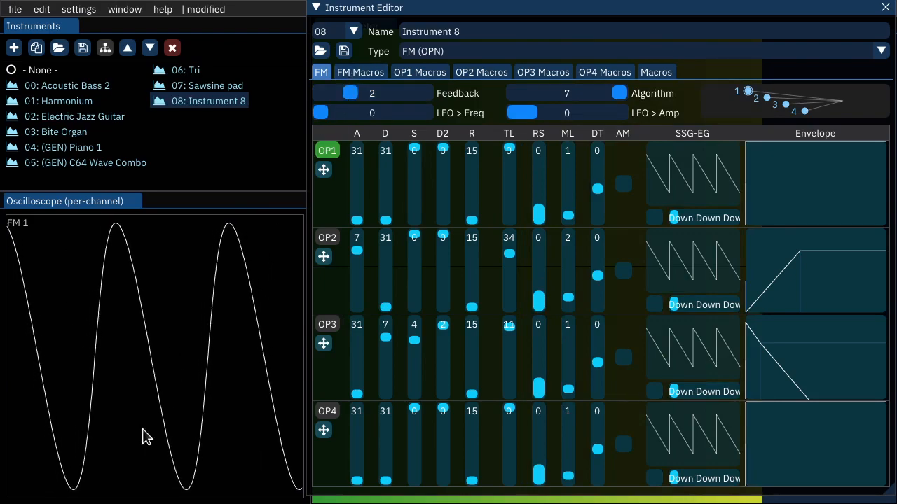
pyautogui.click(365, 95)
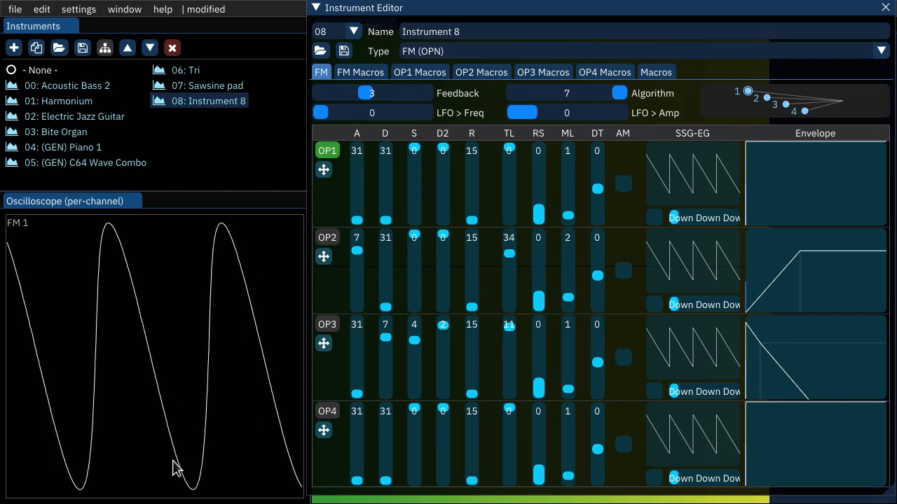
pyautogui.click(380, 95)
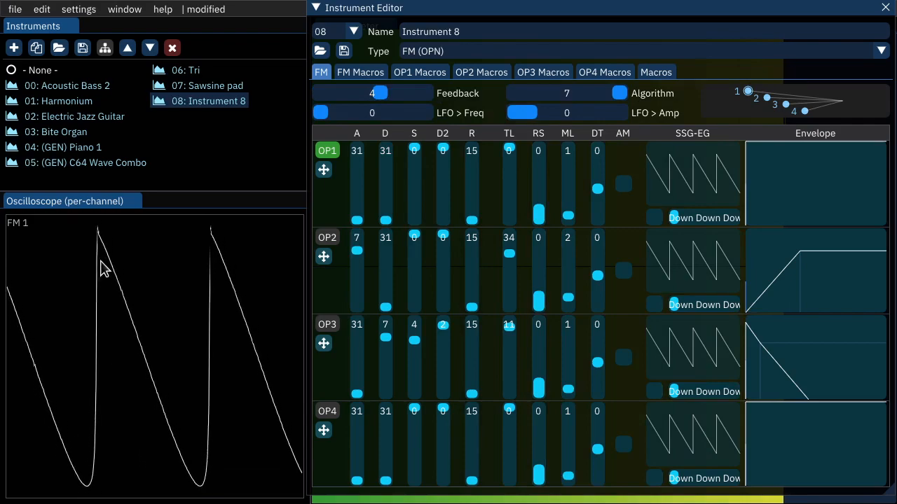
pyautogui.click(395, 92)
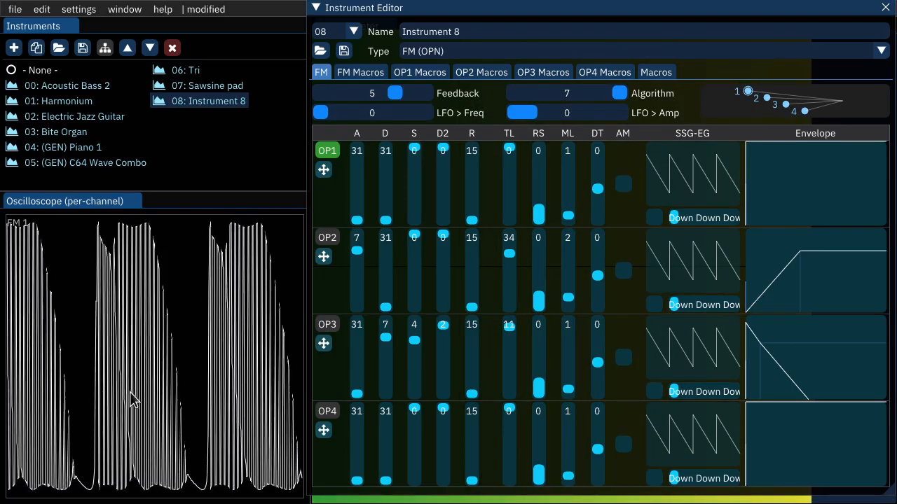
pyautogui.moveTo(392, 91); pyautogui.dragTo(403, 91)
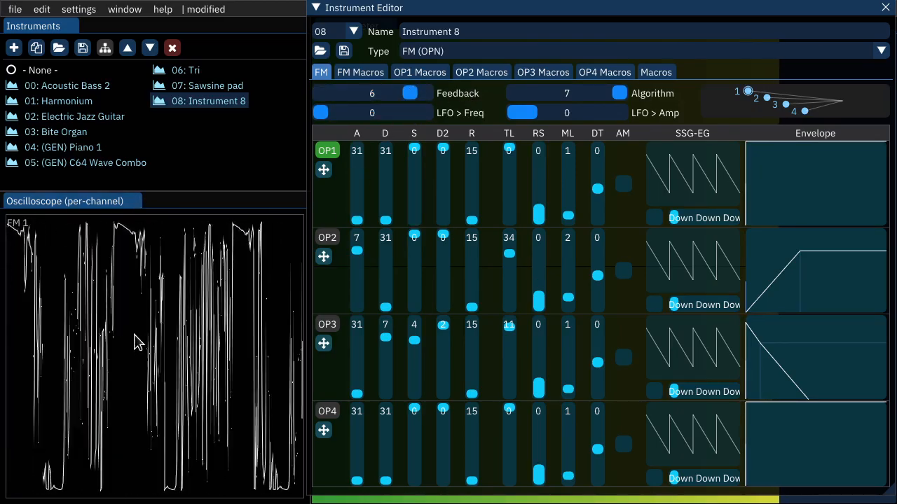
pyautogui.moveTo(425, 91); pyautogui.dragTo(450, 93)
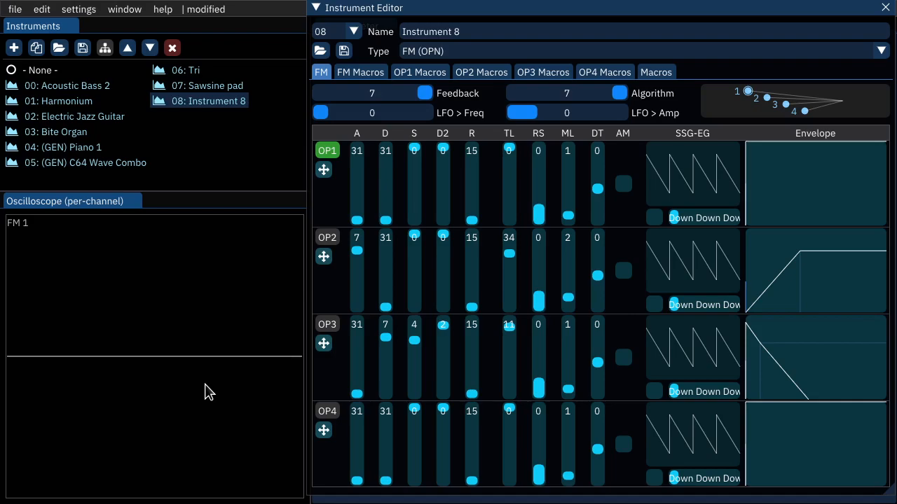
# - Play a test note, and set operator 1's multiplier to 15 and the feedback to 4
pyautogui.moveTo(315, 82); pyautogui.dragTo(308, 85)
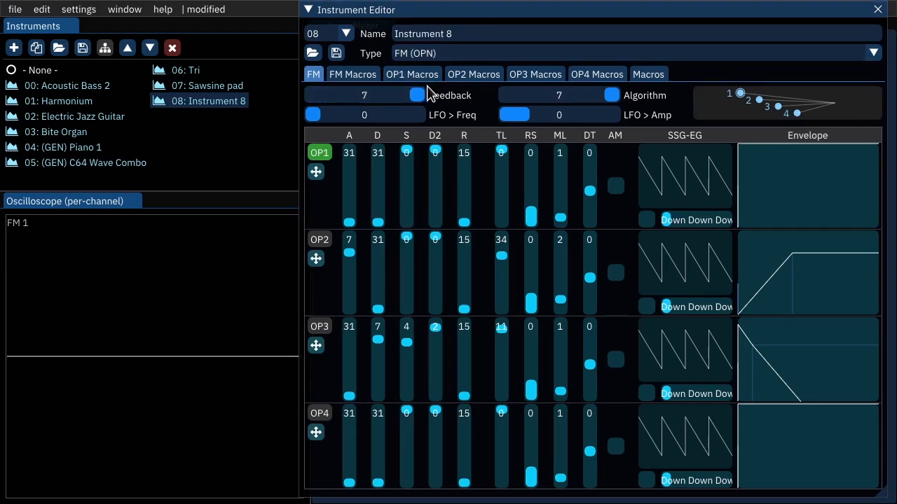
pyautogui.moveTo(427, 85); pyautogui.dragTo(430, 84)
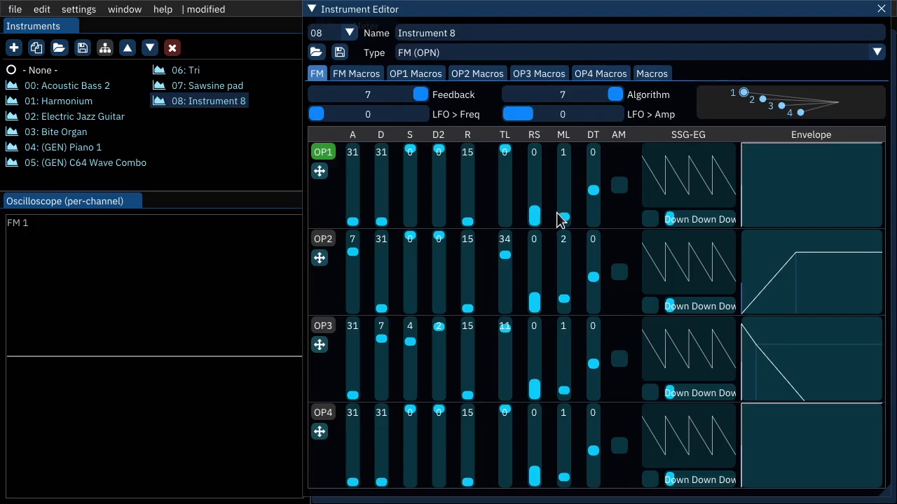
pyautogui.press('q')
pyautogui.click(376, 94)
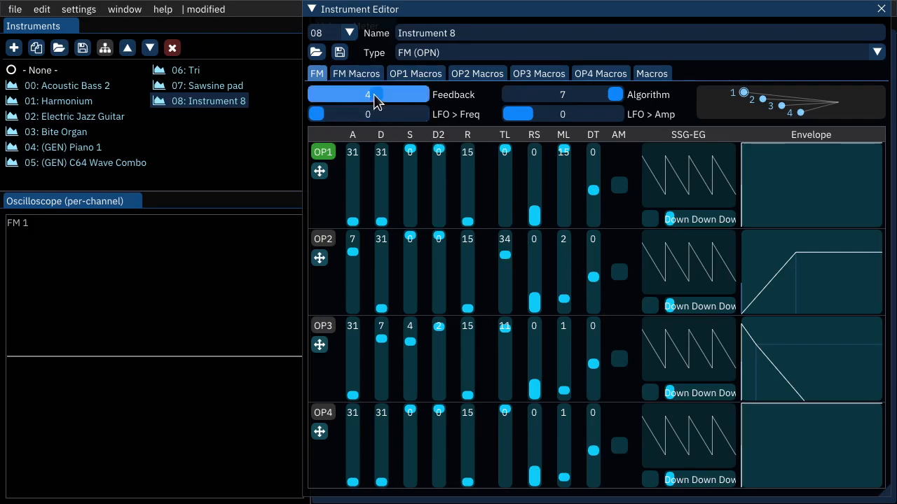
# - Set operator 1's decay to 7 and sustain to 10 and the feedback to 5, and play test notes
pyautogui.click(380, 179)
pyautogui.click(409, 188)
pyautogui.moveTo(408, 188); pyautogui.dragTo(382, 167)
pyautogui.click(353, 221)
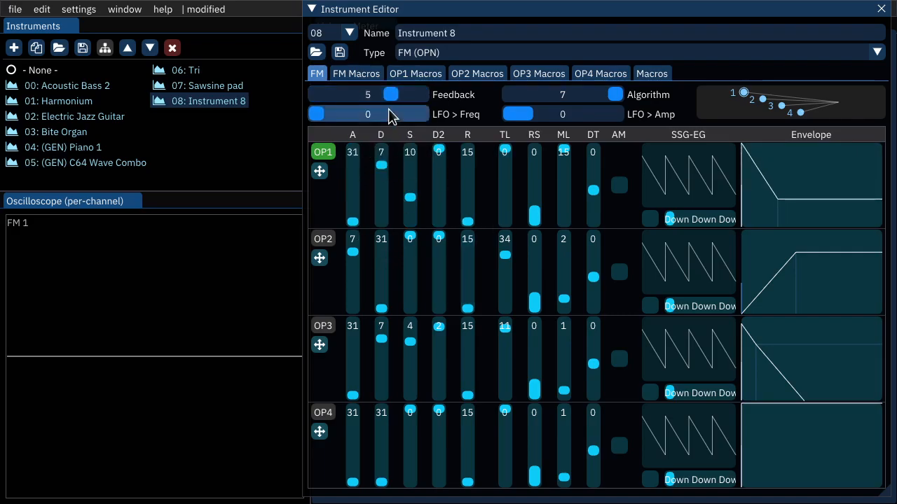
pyautogui.press('z')
pyautogui.press('z')
# - Set operator 1's multiplier to 1 and the feedback to 7, playing test notes
pyautogui.moveTo(571, 166); pyautogui.dragTo(566, 224)
pyautogui.press('z')
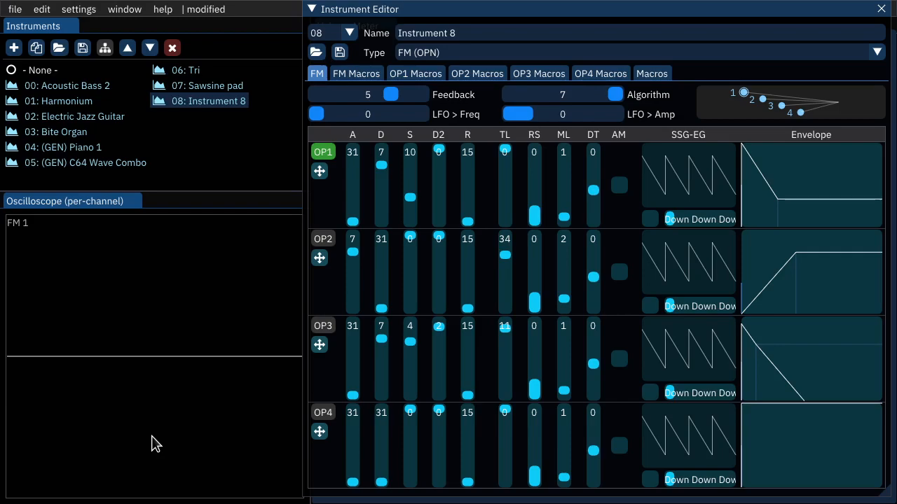
pyautogui.moveTo(391, 95); pyautogui.dragTo(420, 96)
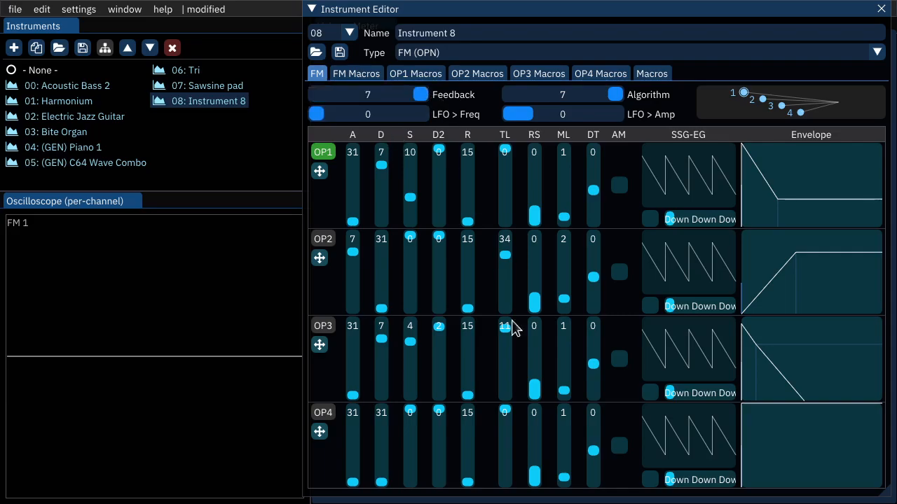
pyautogui.click(190, 356)
pyautogui.press('q')
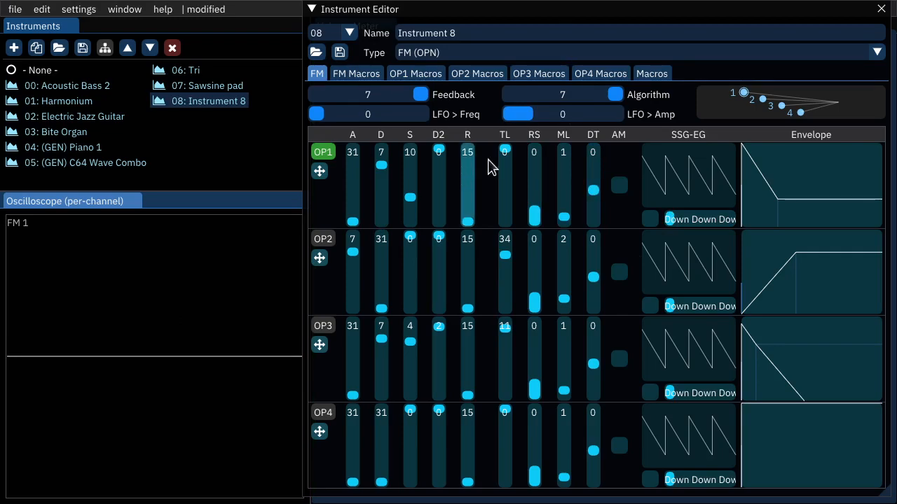
# - Set the feedback to 1 and compare the operator algorithms starting from 0, ending on algorithm 7
pyautogui.click(425, 101)
pyautogui.moveTo(307, 99); pyautogui.dragTo(333, 98)
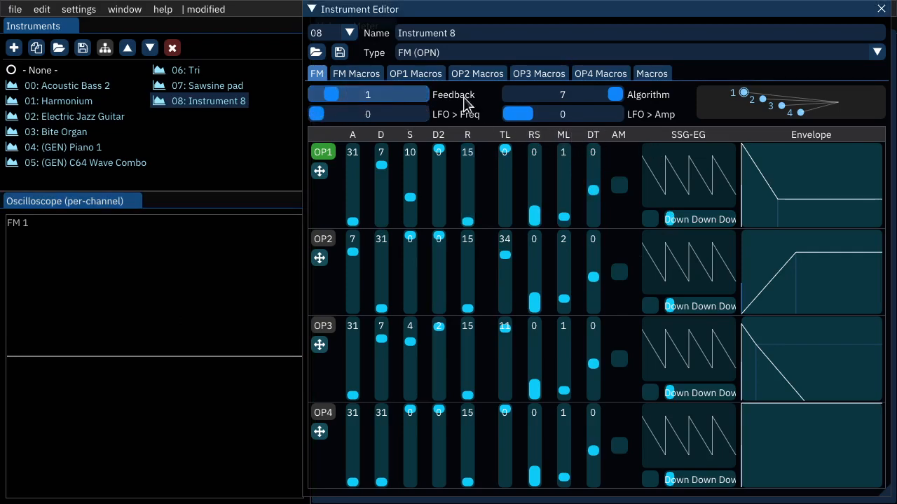
pyautogui.click(546, 99)
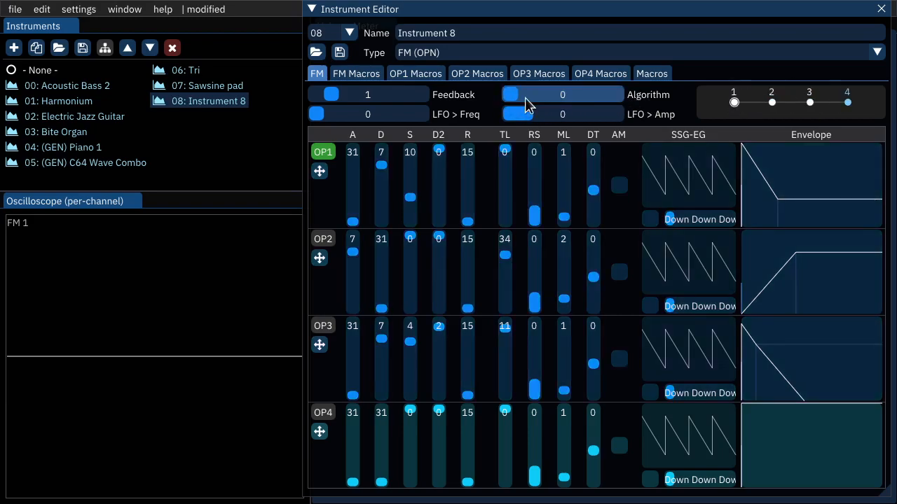
pyautogui.click(527, 103)
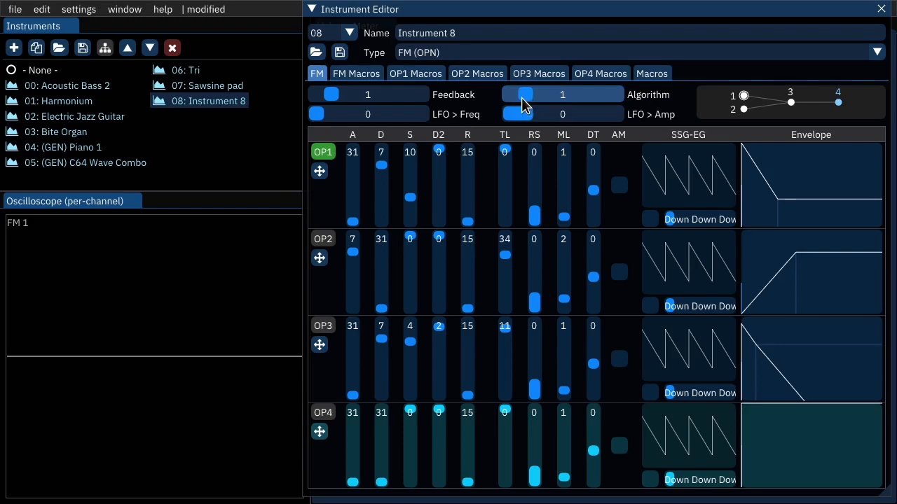
pyautogui.click(509, 106)
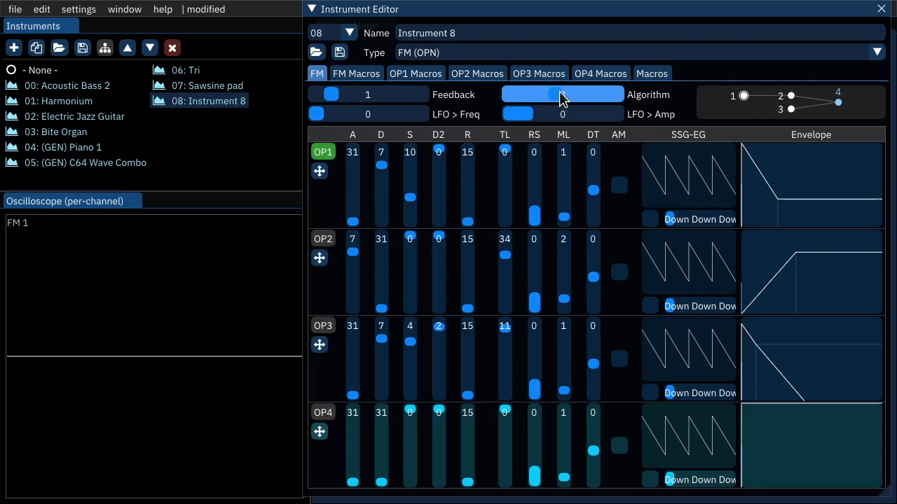
pyautogui.click(539, 96)
pyautogui.moveTo(539, 96); pyautogui.dragTo(693, 119)
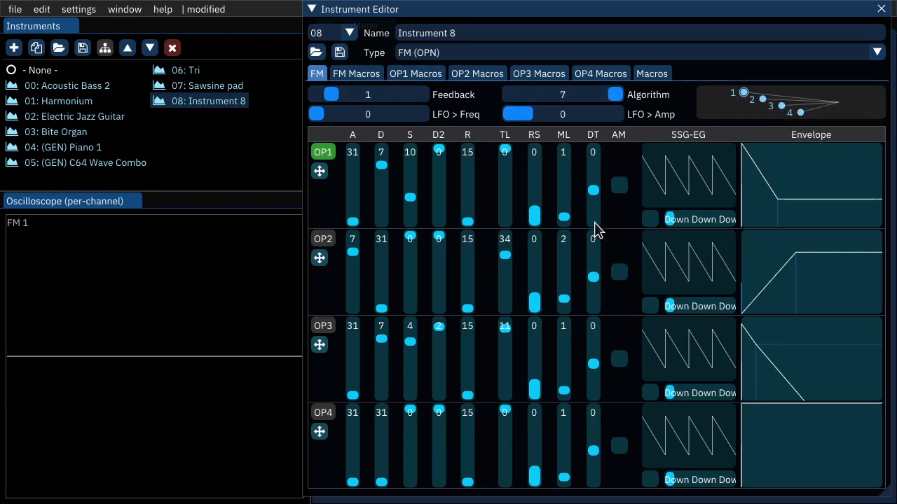
# - Flatten the envelopes: decay 31 and sustain 0 for operators 1 and 3, second decay 0 for operator 3, attack 31 for operator 2
pyautogui.moveTo(382, 170); pyautogui.dragTo(383, 223)
pyautogui.moveTo(411, 194); pyautogui.dragTo(418, 146)
pyautogui.moveTo(409, 335); pyautogui.dragTo(383, 449)
pyautogui.moveTo(441, 332); pyautogui.dragTo(446, 291)
pyautogui.moveTo(352, 252); pyautogui.dragTo(352, 312)
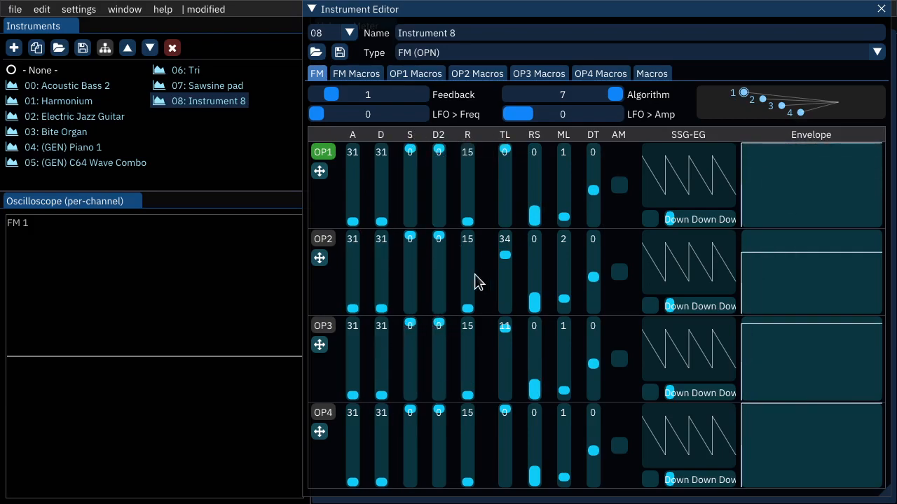
# - Set operator 4's total level to 13 and enable operators 2, 3 and 4
pyautogui.click(507, 424)
pyautogui.click(323, 326)
pyautogui.click(321, 413)
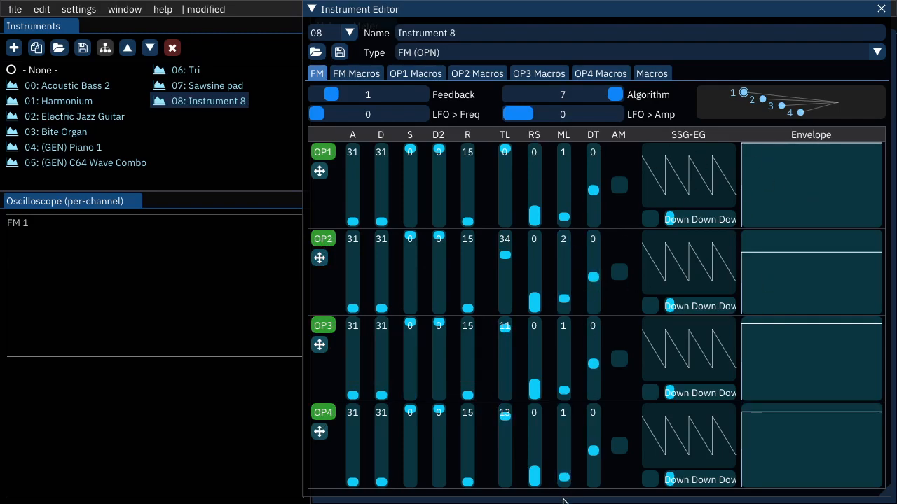
# - Set operator 1's total level to 17 and operator 3's multiplier to 2
pyautogui.click(508, 163)
pyautogui.moveTo(508, 163); pyautogui.dragTo(508, 166)
pyautogui.click(565, 385)
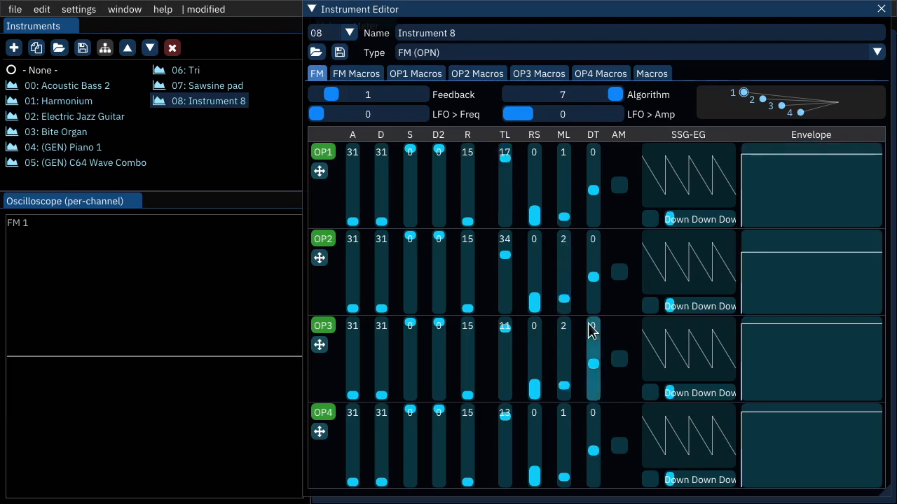
# - Compare test notes with only operator 4 enabled and with operator 3 added, keeping operators 1 and 2 disabled
pyautogui.click(320, 150)
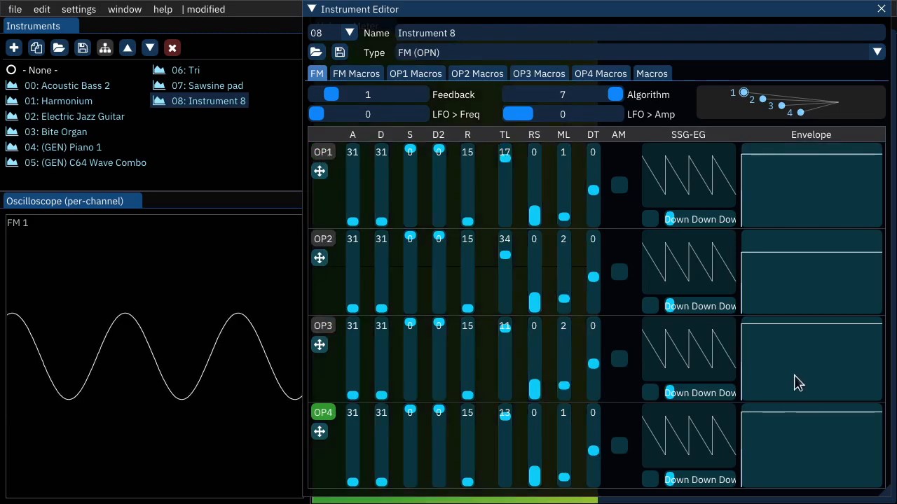
pyautogui.click(323, 327)
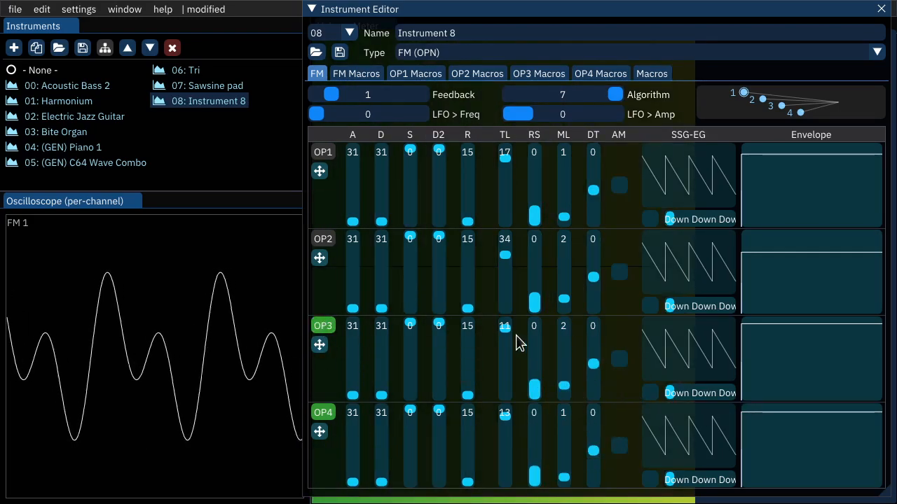
# - Try total level 0 on operators 3 and 4, toggle operator 3 to compare, and set their total levels to 4 and 5
pyautogui.moveTo(509, 329); pyautogui.dragTo(507, 316)
pyautogui.moveTo(506, 416); pyautogui.dragTo(498, 325)
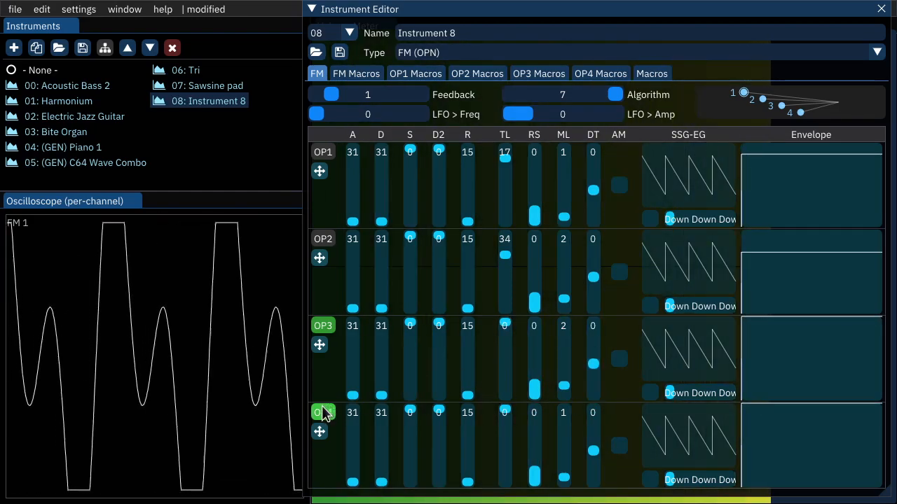
pyautogui.click(323, 325)
pyautogui.click(324, 326)
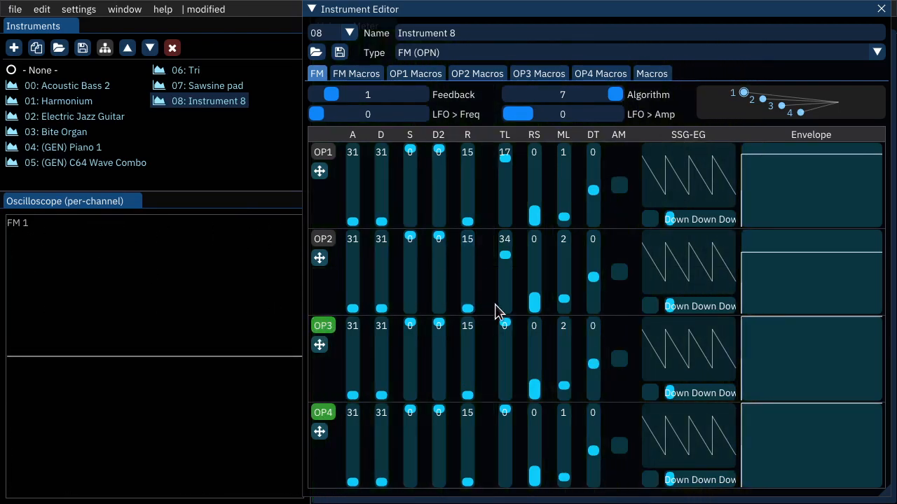
pyautogui.moveTo(511, 332); pyautogui.dragTo(511, 336)
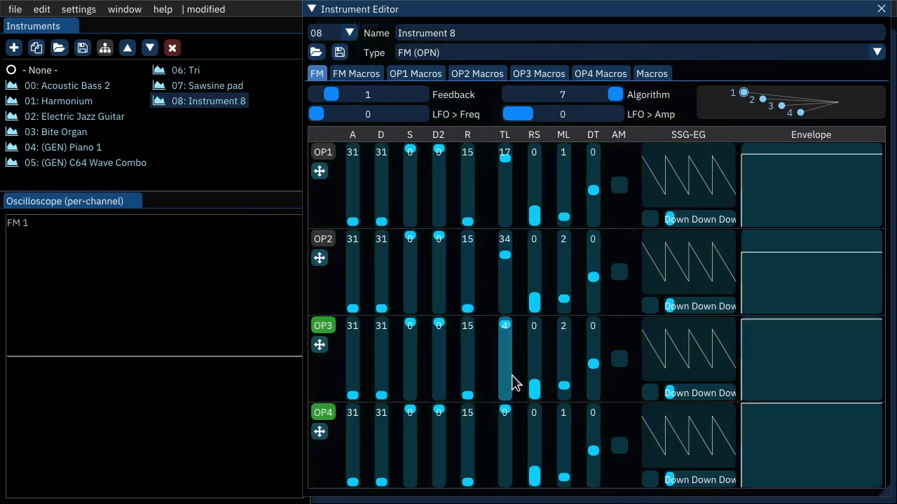
# - Enable operator 2 with multiplier 3 and total level 12, and operator 1 with multiplier 4, playing a test note after each
pyautogui.click(323, 239)
pyautogui.moveTo(565, 296); pyautogui.dragTo(566, 300)
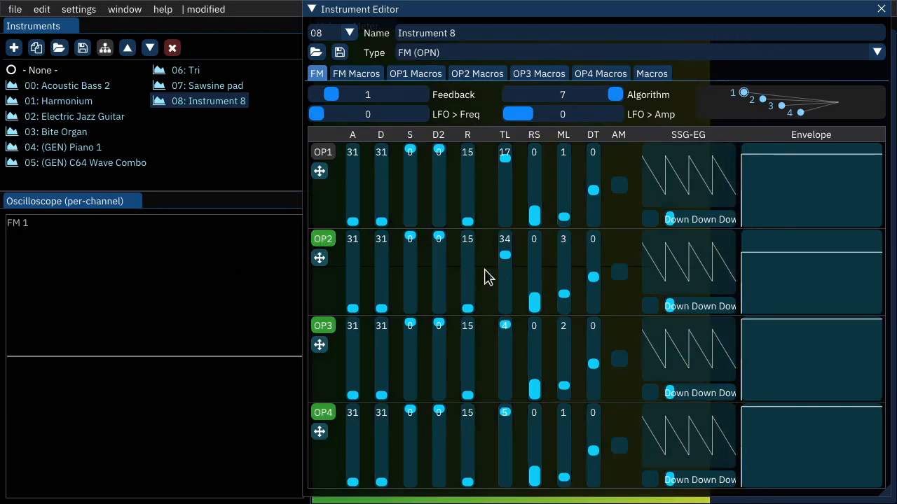
pyautogui.moveTo(507, 250); pyautogui.dragTo(506, 293)
pyautogui.click(500, 242)
pyautogui.press('q')
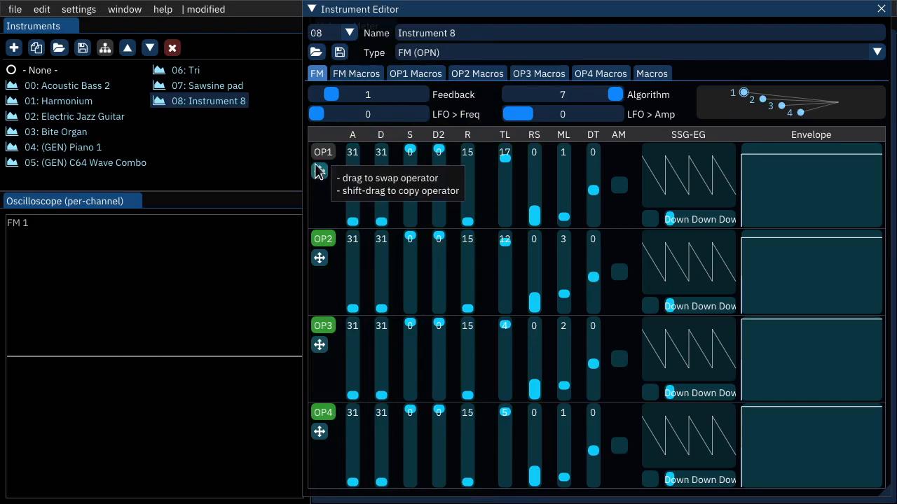
pyautogui.moveTo(571, 203)
pyautogui.mouseDown()
pyautogui.moveTo(573, 194)
pyautogui.moveTo(564, 202)
pyautogui.mouseUp()
pyautogui.press('x')
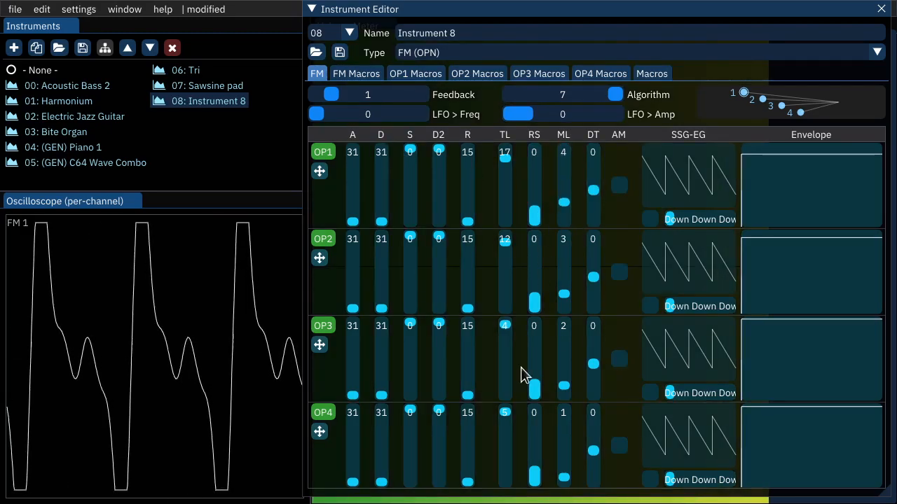
# - Set operator 3's total level to 13 and operator 4's to 15, and play a test note
pyautogui.click(503, 412)
pyautogui.moveTo(503, 347); pyautogui.dragTo(505, 330)
pyautogui.click(506, 425)
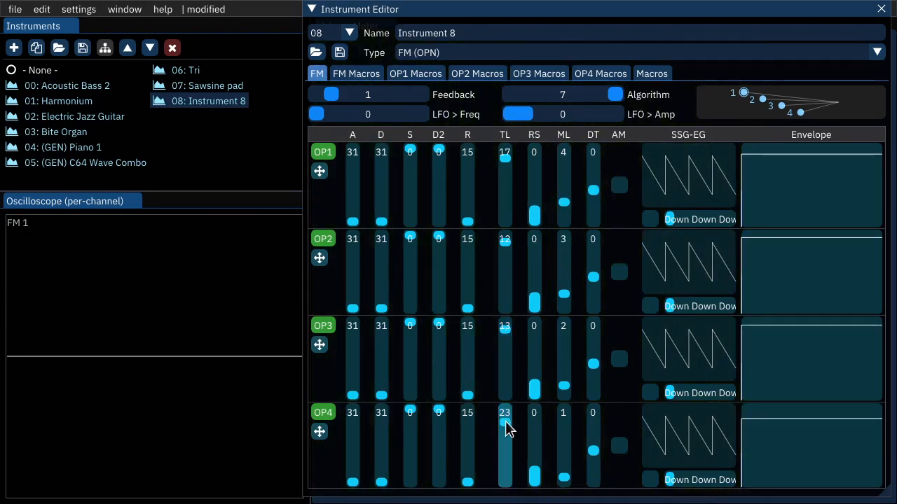
pyautogui.press('x')
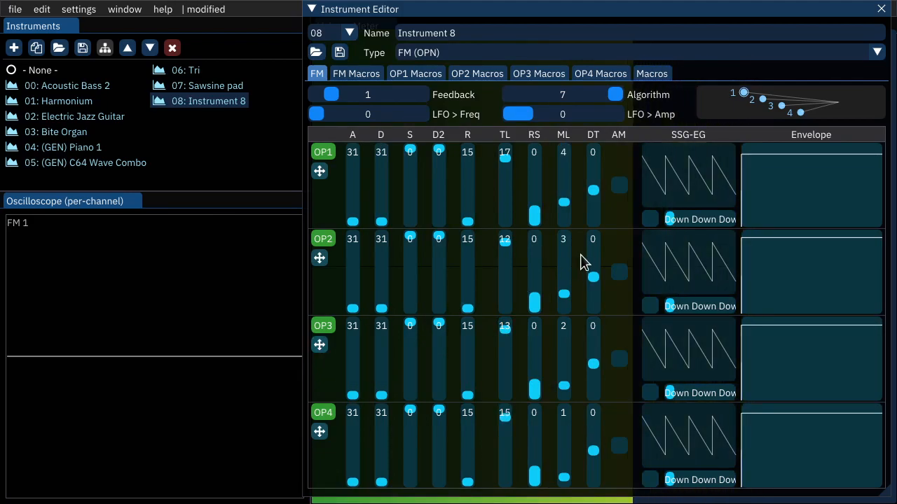
# - Play test notes while varying operator 1's multiplier, ending at 4
pyautogui.press('b')
pyautogui.moveTo(562, 203); pyautogui.dragTo(564, 204)
pyautogui.press('b')
pyautogui.click(563, 199)
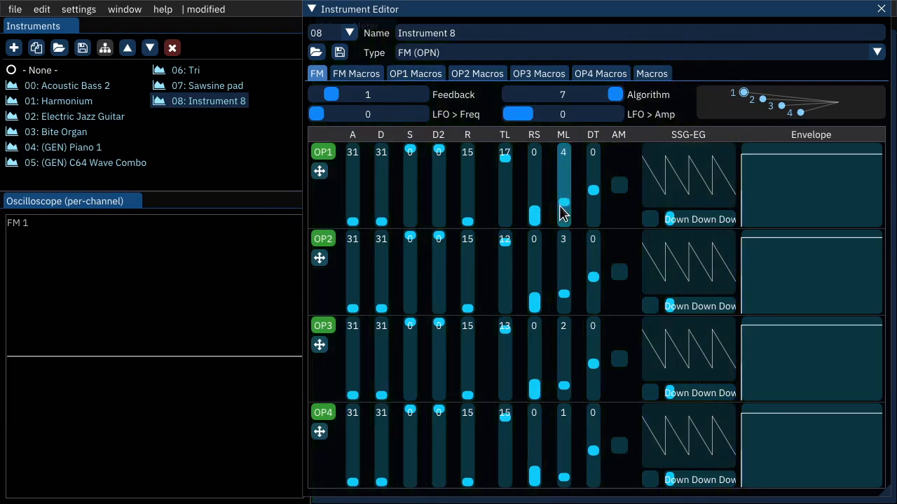
# - Set the multipliers of operators 1, 2 and 3 to 1 and their detunes to -3, -2 and -1
pyautogui.click(592, 195)
pyautogui.moveTo(590, 195); pyautogui.dragTo(593, 199)
pyautogui.click(597, 281)
pyautogui.moveTo(592, 375); pyautogui.dragTo(592, 362)
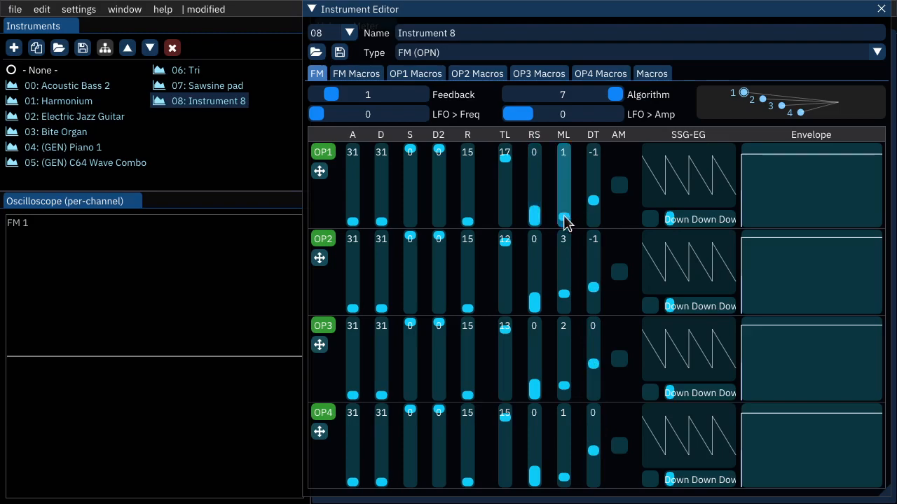
pyautogui.moveTo(566, 301); pyautogui.dragTo(561, 305)
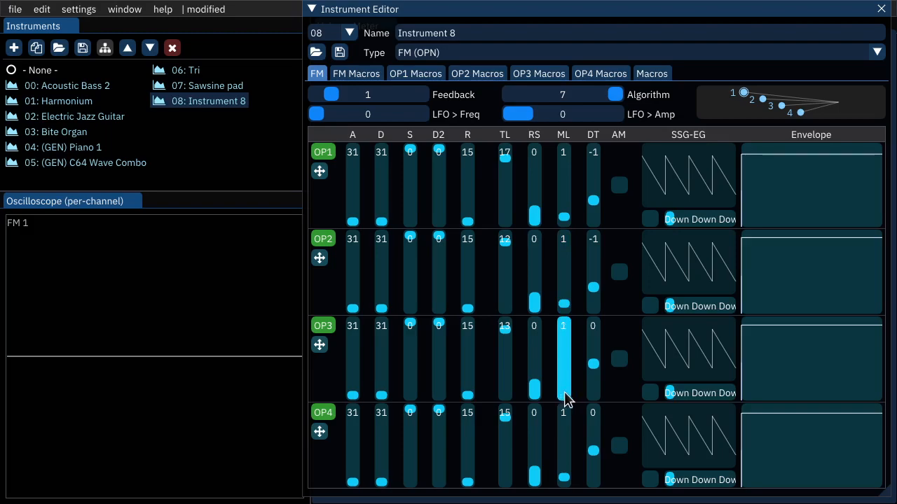
pyautogui.click(592, 375)
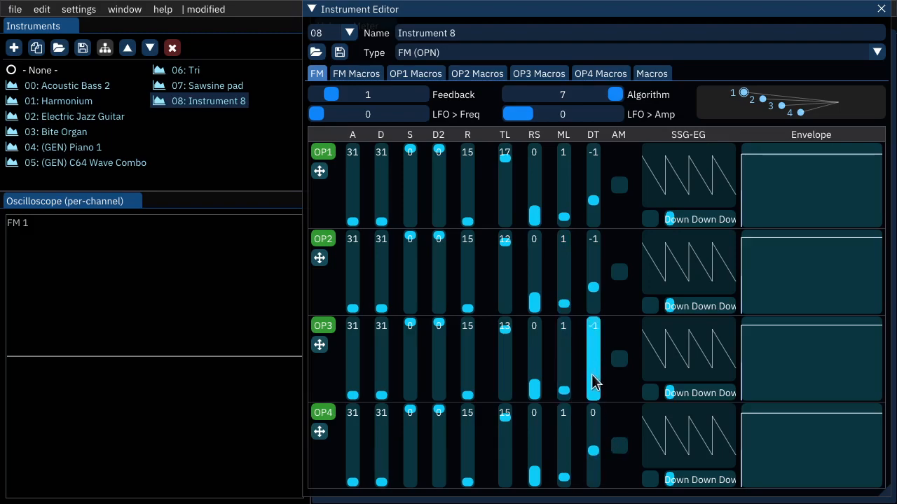
pyautogui.moveTo(596, 194); pyautogui.dragTo(596, 221)
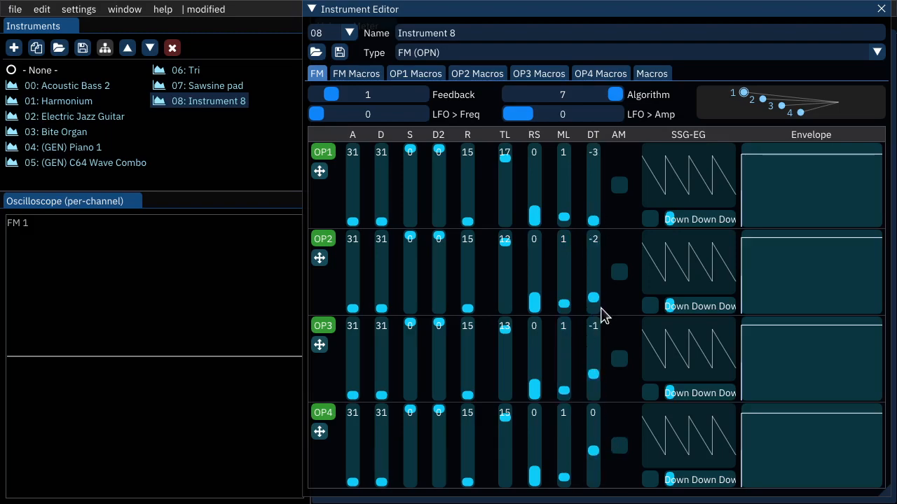
# - Play a test note with all four operators enabled, and compare it with operators 1 and 2 disabled
pyautogui.press('z')
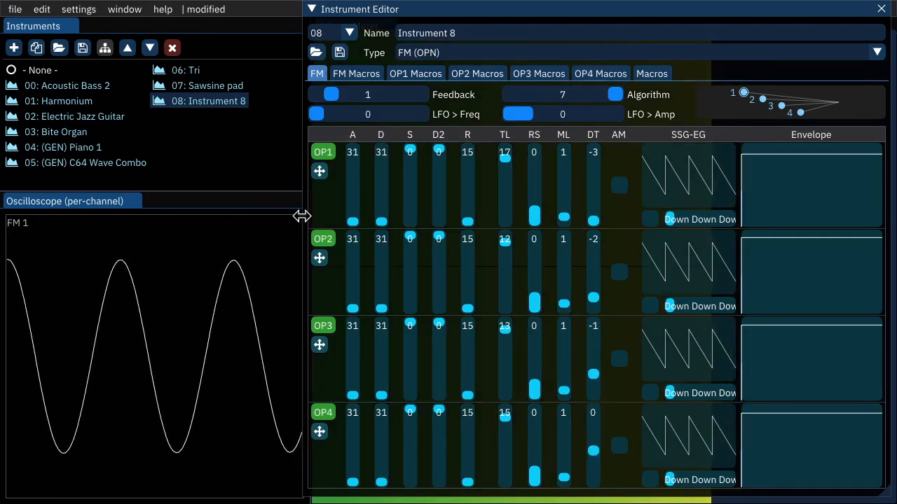
pyautogui.click(323, 239)
pyautogui.click(323, 152)
pyautogui.press('z')
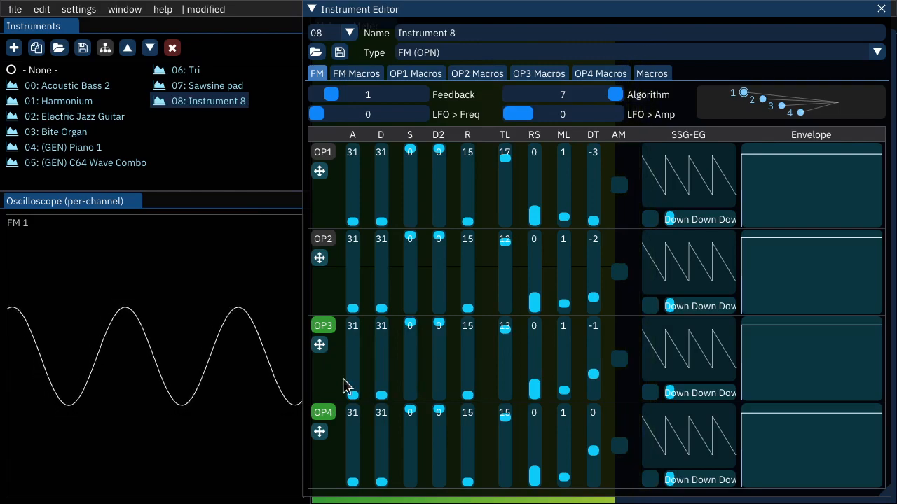
pyautogui.press('z')
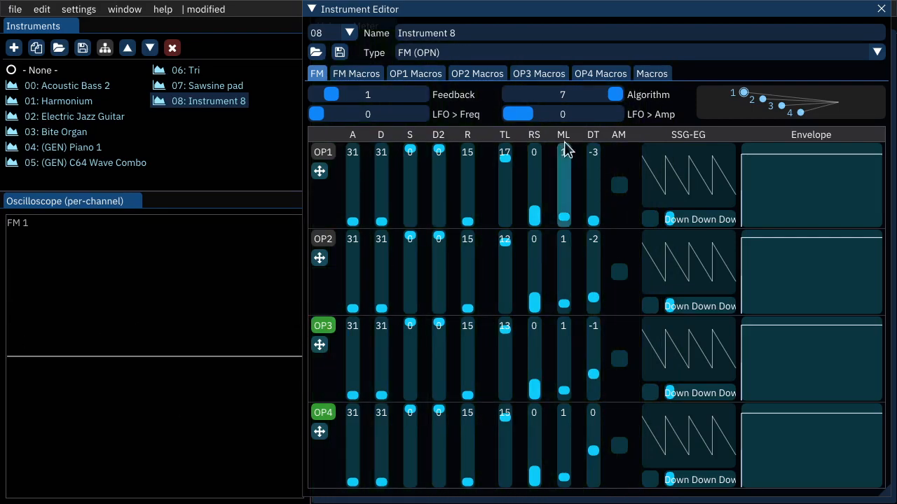
# - Try algorithm 0, switch to algorithm 1, and set operator 3's total level to 27 while playing test notes
pyautogui.moveTo(616, 95); pyautogui.dragTo(483, 88)
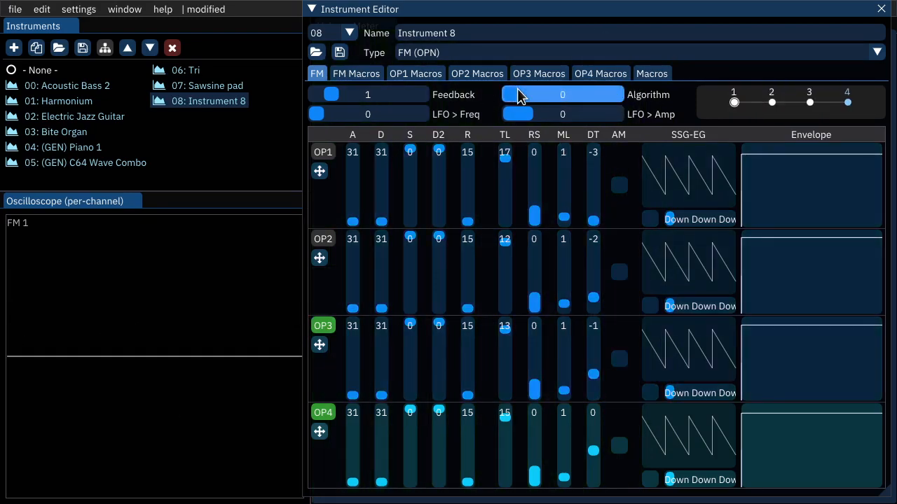
pyautogui.press('z')
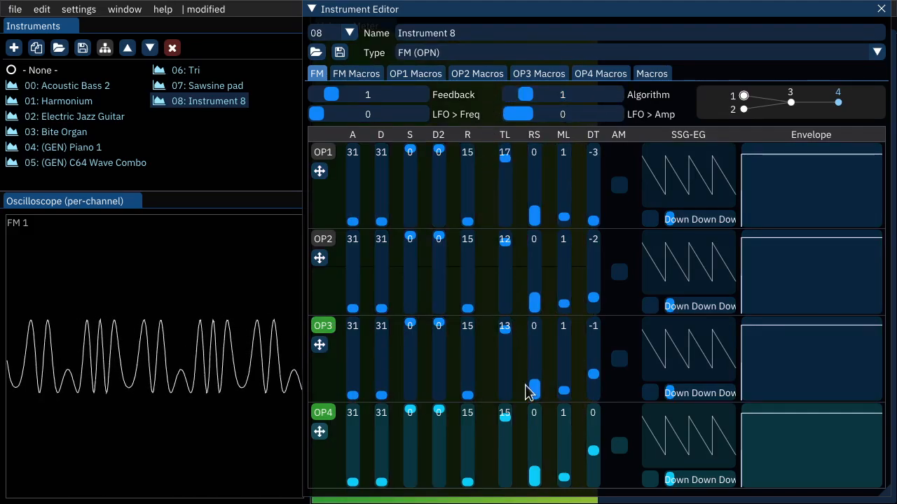
pyautogui.moveTo(508, 343); pyautogui.dragTo(509, 345)
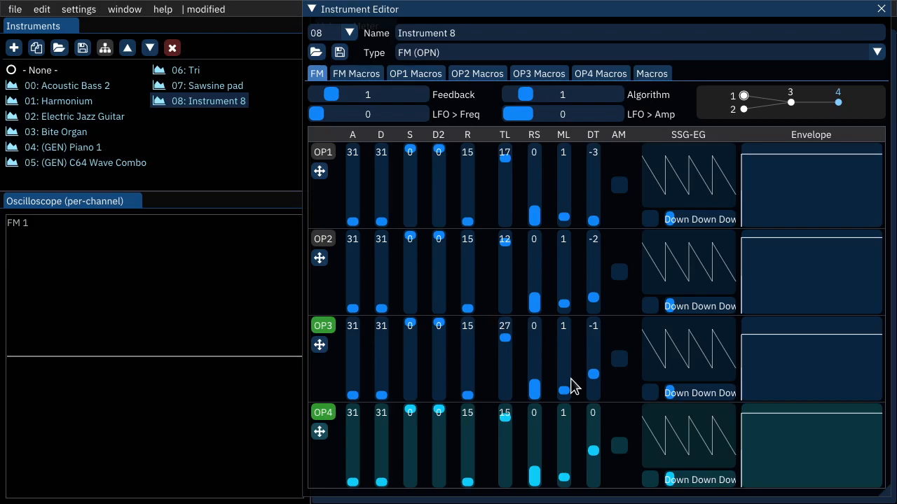
pyautogui.press('z')
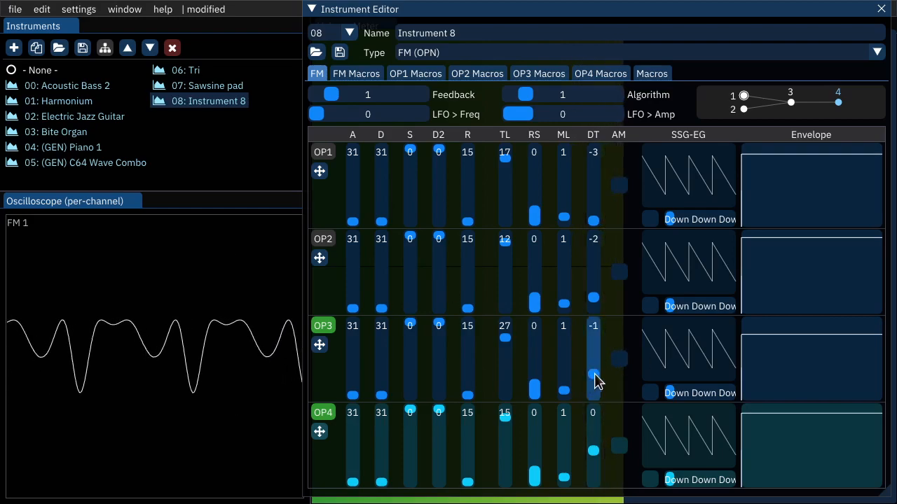
# - Compare test notes with operator 3's detune at -3 and back at -1
pyautogui.moveTo(594, 375); pyautogui.dragTo(620, 495)
pyautogui.press('z')
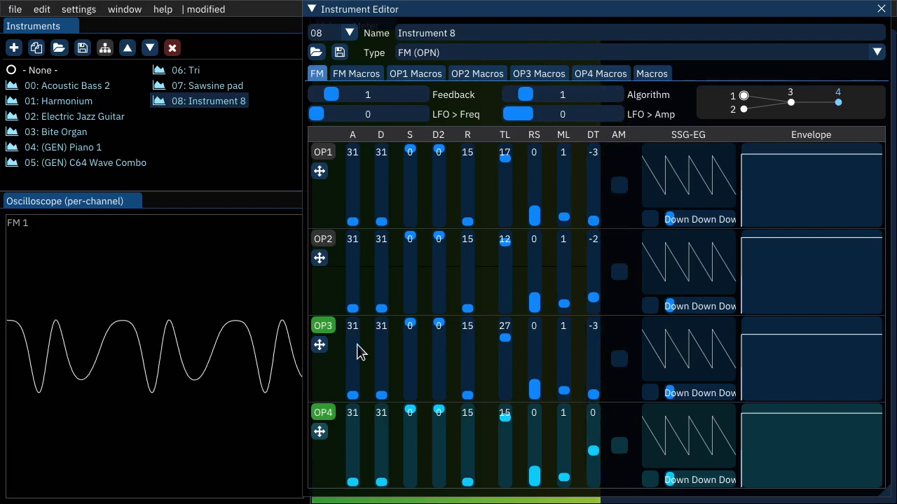
pyautogui.click(596, 372)
pyautogui.press('z')
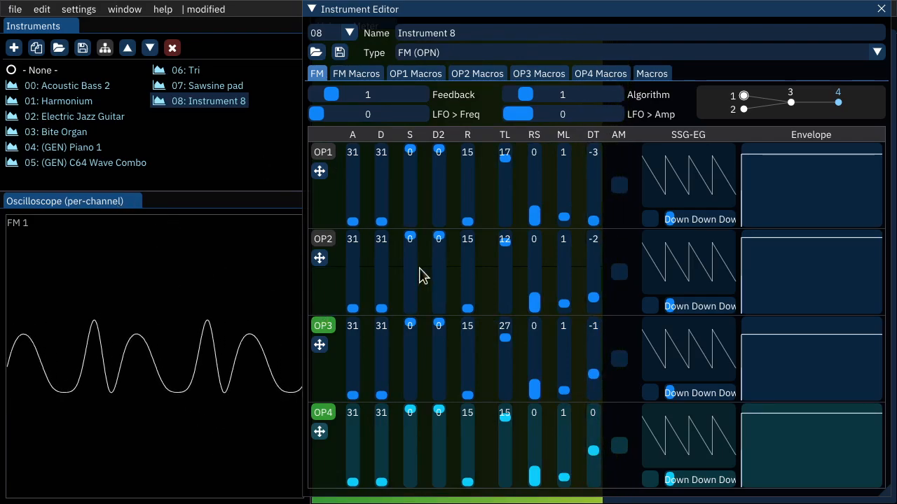
# - Set the LFO amplitude to 3 and try amplitude modulation on operator 3, turning the modulation off again
pyautogui.click(619, 359)
pyautogui.click(564, 119)
pyautogui.moveTo(565, 119); pyautogui.dragTo(600, 144)
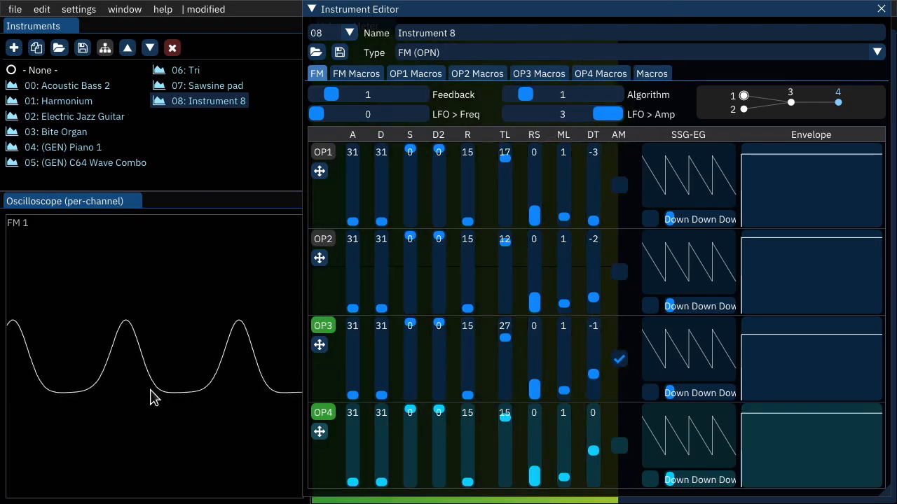
pyautogui.click(619, 359)
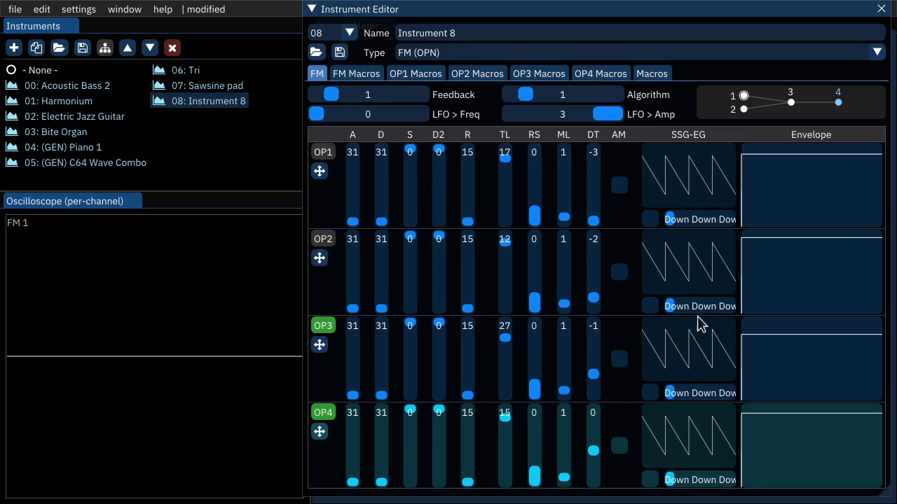
# - Switch between algorithms 0, 1, 2 and 3 to compare how each routes the four operators
pyautogui.click(556, 99)
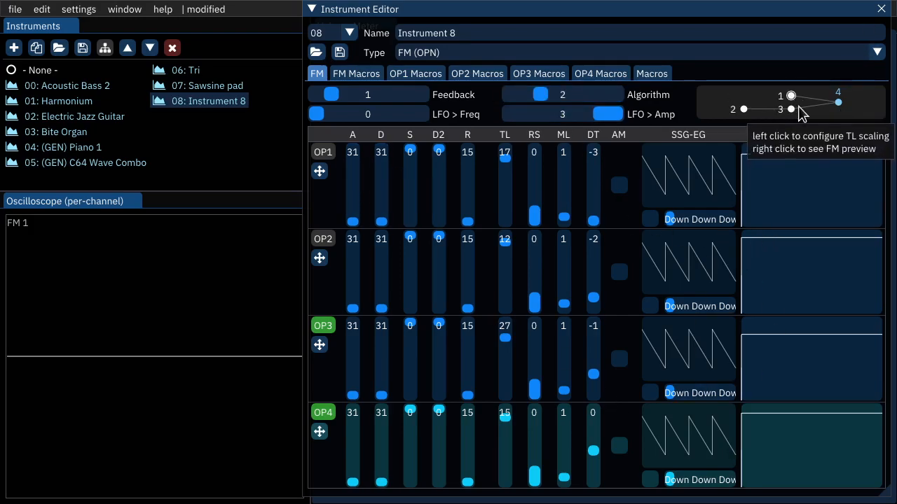
pyautogui.moveTo(591, 103); pyautogui.dragTo(496, 99)
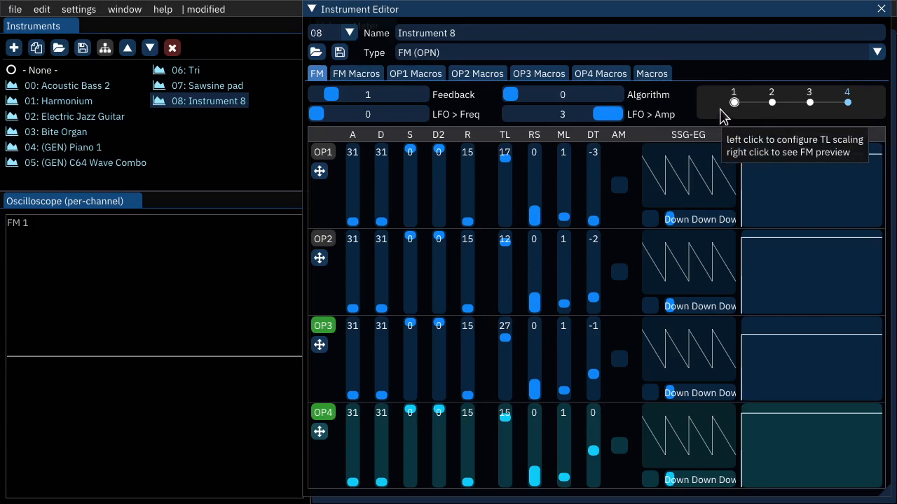
pyautogui.click(519, 99)
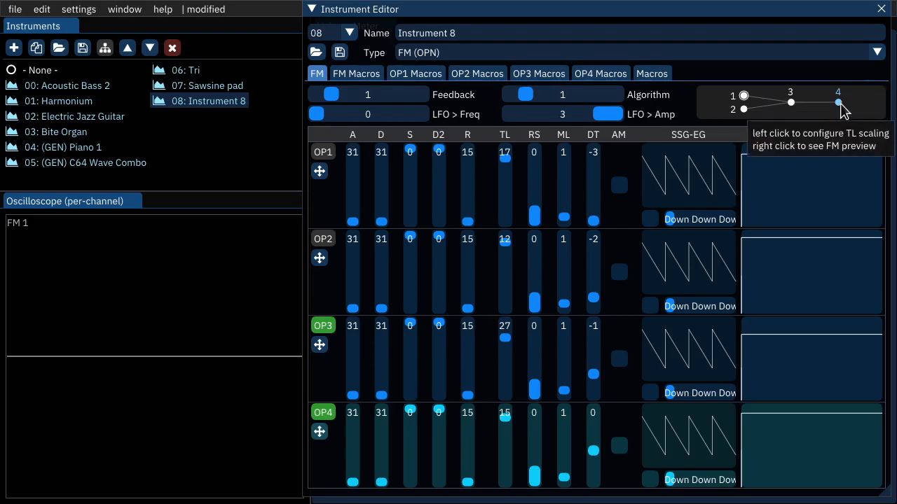
pyautogui.moveTo(530, 94); pyautogui.dragTo(540, 95)
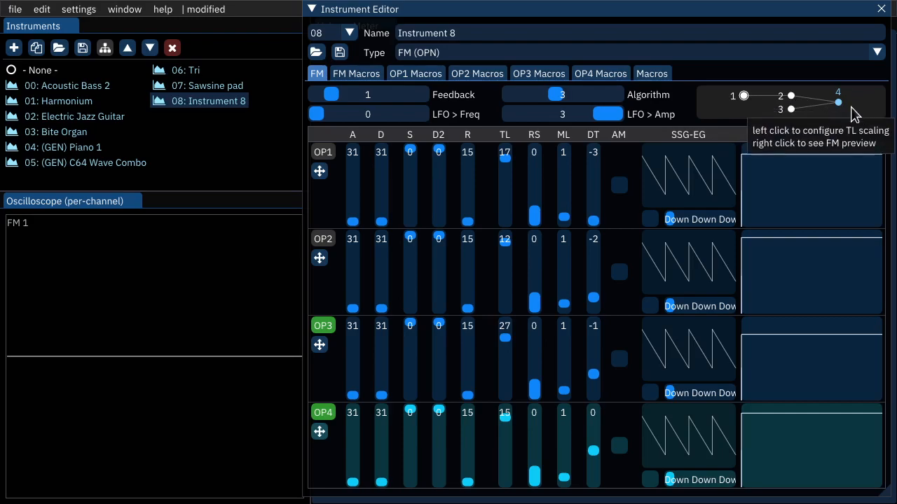
pyautogui.moveTo(553, 100); pyautogui.dragTo(543, 93)
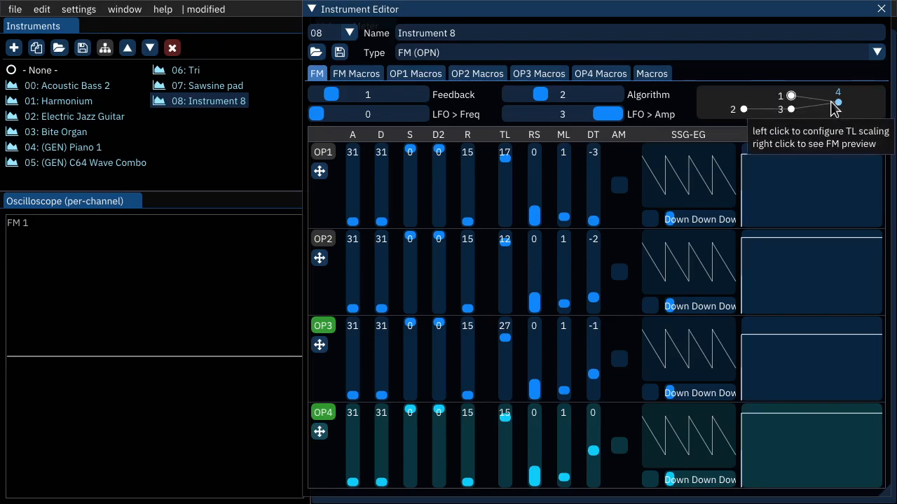
pyautogui.moveTo(556, 95)
pyautogui.mouseDown()
pyautogui.moveTo(568, 94)
pyautogui.moveTo(558, 93)
pyautogui.mouseUp()
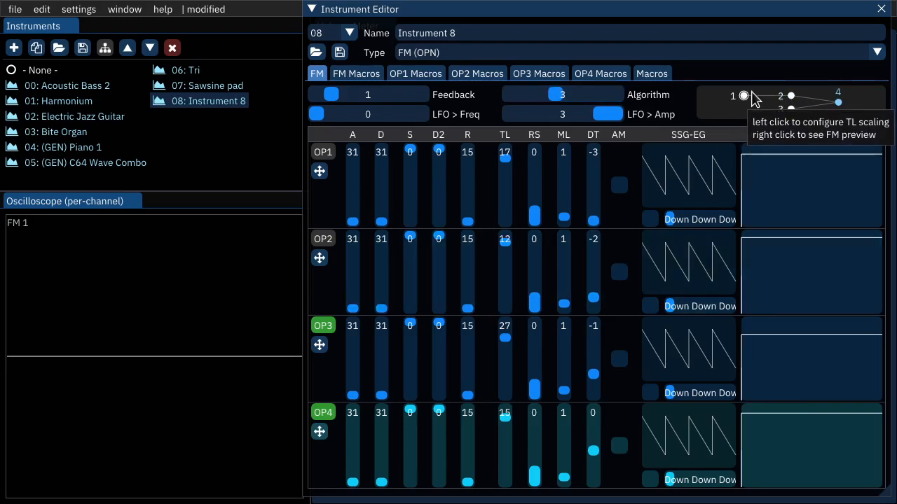
# - Select algorithm 4 with operator 2's multiplier at 2, test it with all operators, and leave only operators 2 and 4 enabled
pyautogui.moveTo(562, 94); pyautogui.dragTo(569, 94)
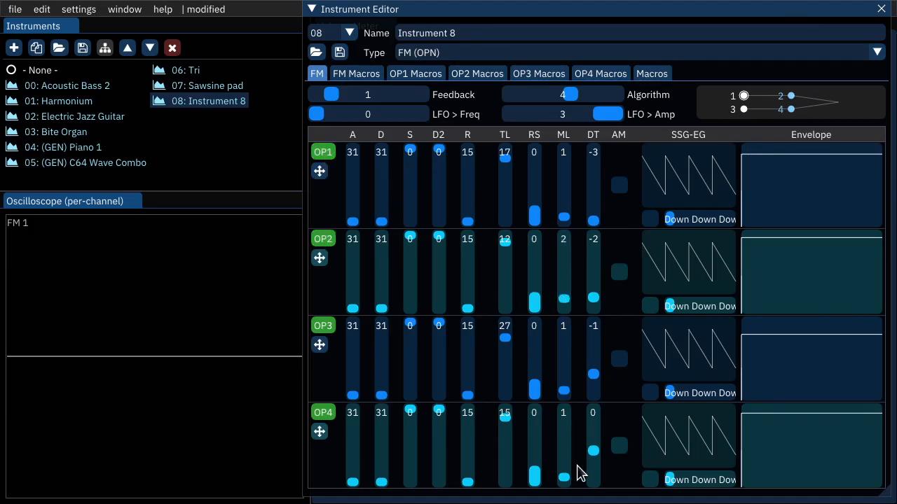
pyautogui.press('z')
pyautogui.click(323, 152)
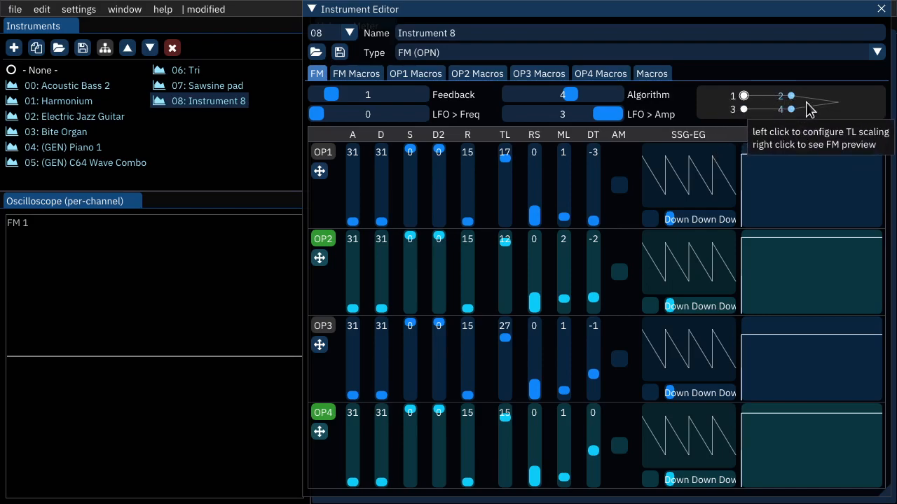
# - Set operator 1's detune to -2 and the total level of operators 2 and 4 to 10
pyautogui.click(594, 214)
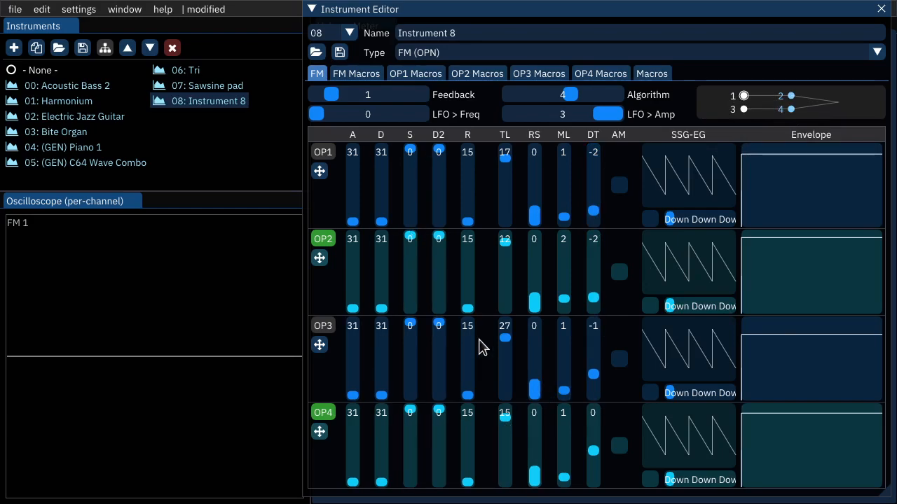
pyautogui.click(504, 419)
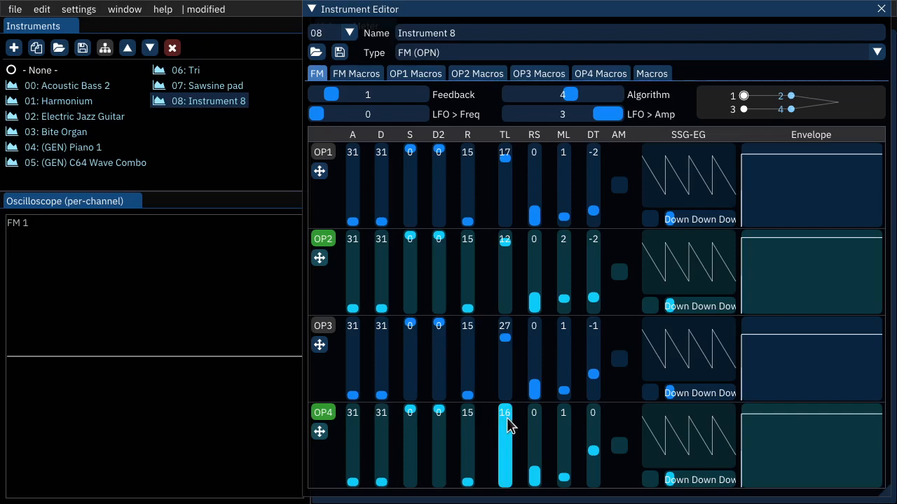
pyautogui.moveTo(507, 421); pyautogui.dragTo(507, 416)
pyautogui.click(508, 243)
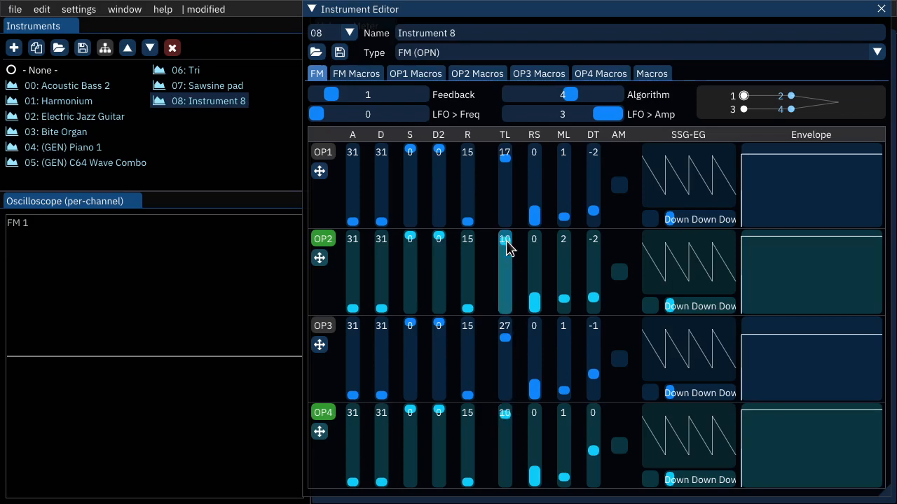
# - Test the sound, set operator 3's detune to 0 and set operator 2's multiplier to 1
pyautogui.press('z')
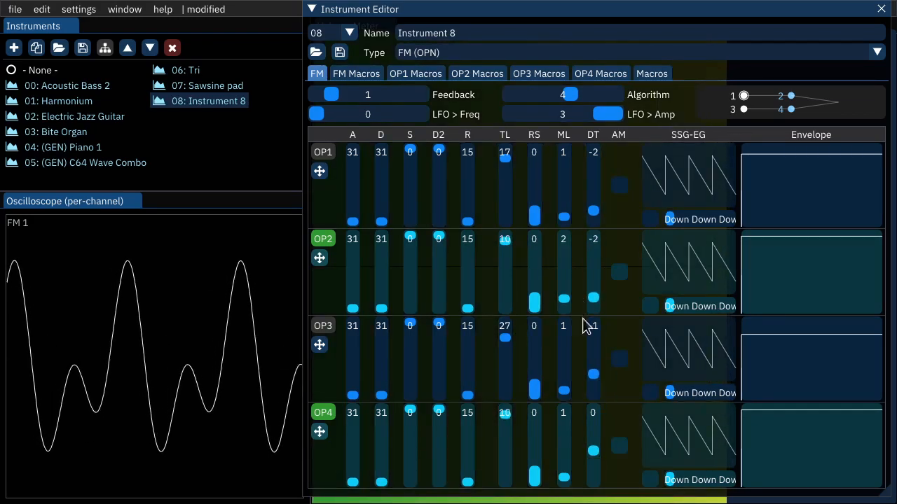
pyautogui.click(599, 375)
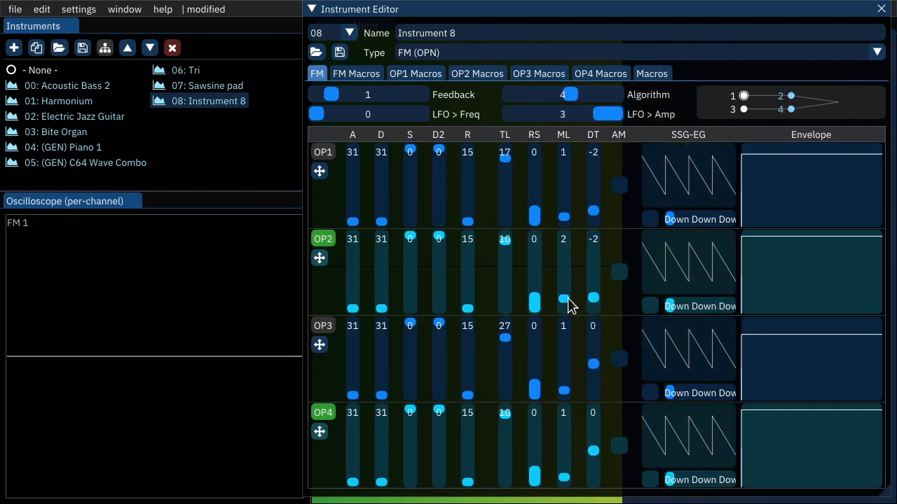
pyautogui.click(569, 304)
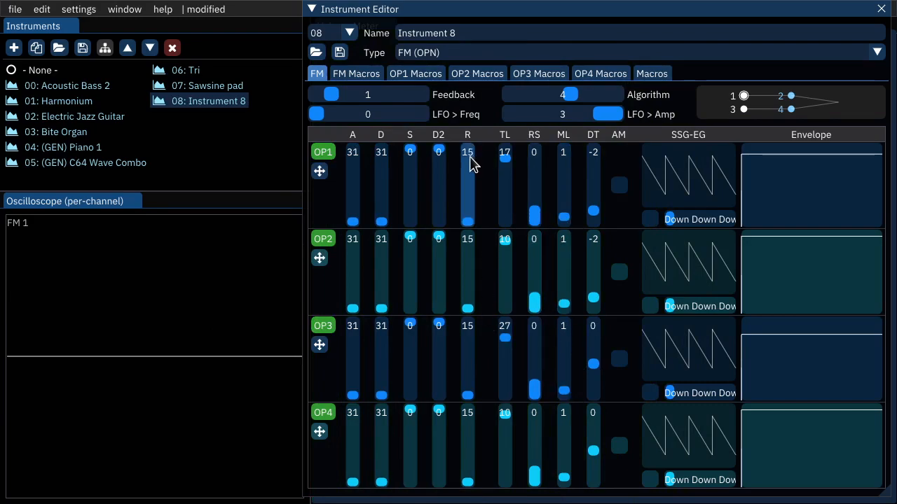
# - Set the total level of operators 3 and 1 to 22 and play a test note
pyautogui.moveTo(509, 342); pyautogui.dragTo(511, 329)
pyautogui.moveTo(514, 166); pyautogui.dragTo(507, 169)
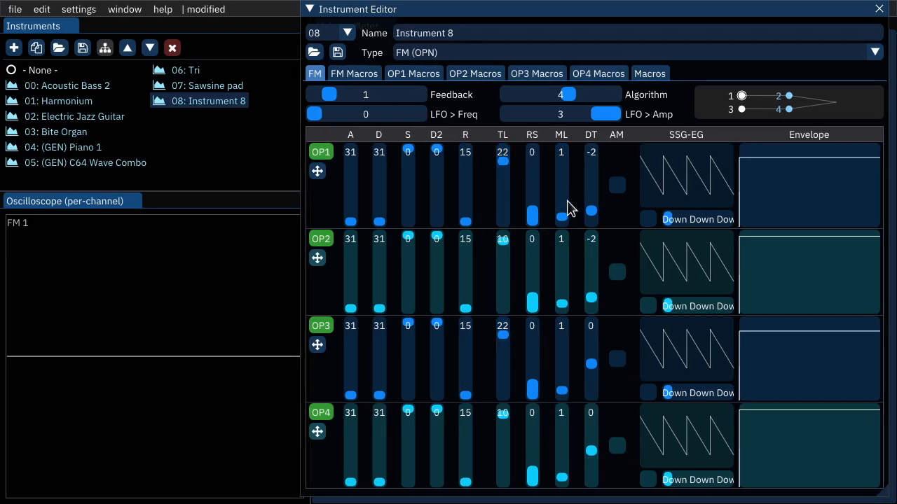
pyautogui.press('z')
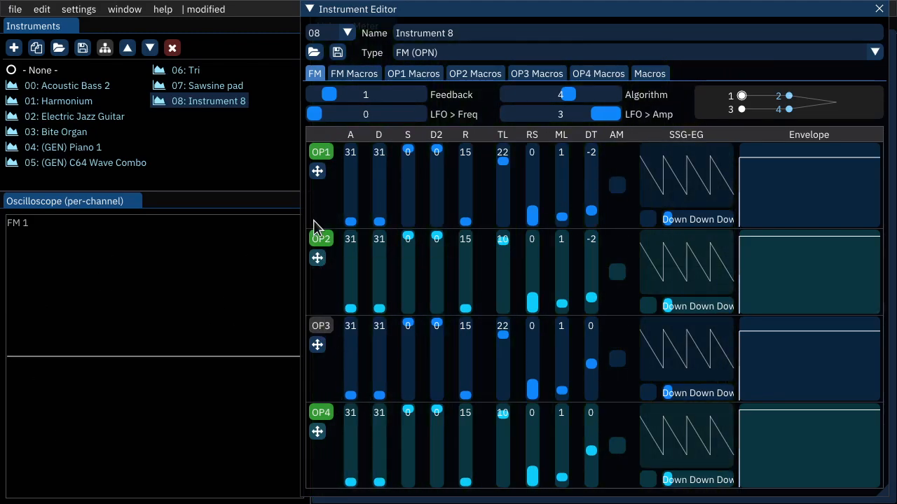
# - Audition algorithm 4 with operator 4 alone, with operator 2 added, and with operators 1 and 3 enabled again
pyautogui.click(321, 153)
pyautogui.press('z')
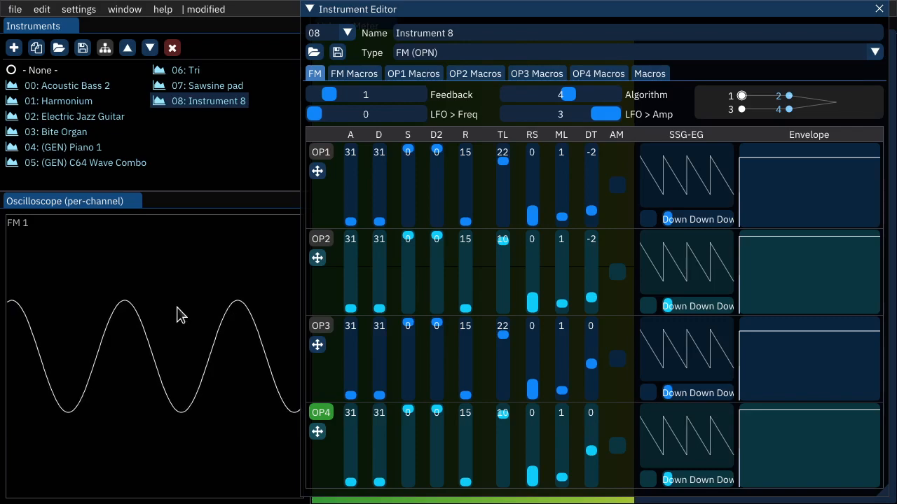
pyautogui.click(319, 239)
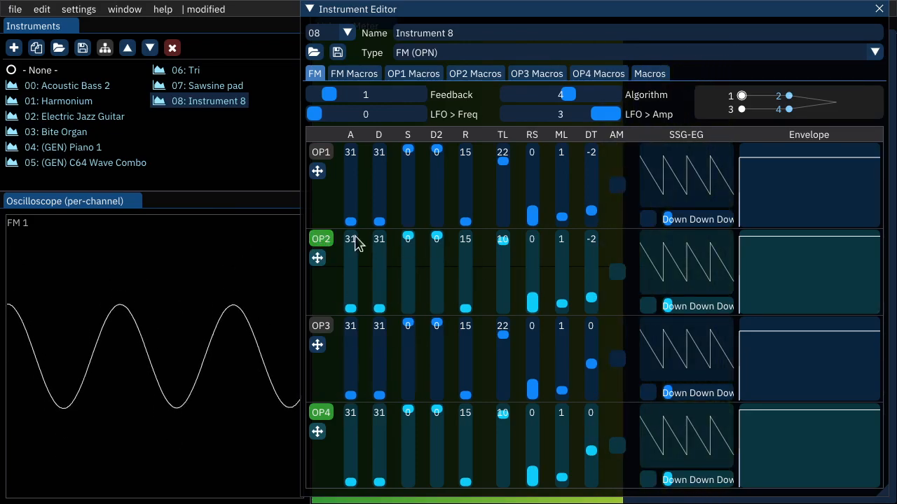
pyautogui.click(320, 152)
pyautogui.click(321, 325)
pyautogui.press('z')
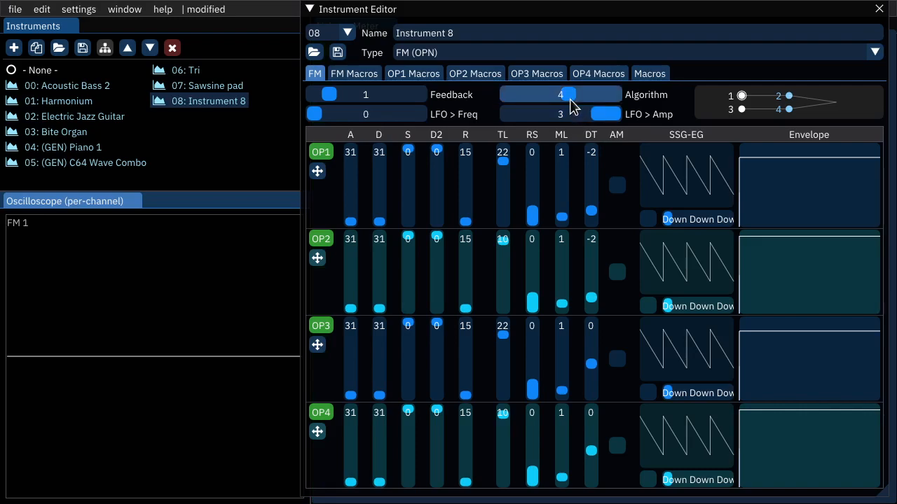
# - Switch to algorithm 5 and play test notes, move on to algorithm 6, and finish on algorithm 7
pyautogui.moveTo(569, 98); pyautogui.dragTo(582, 100)
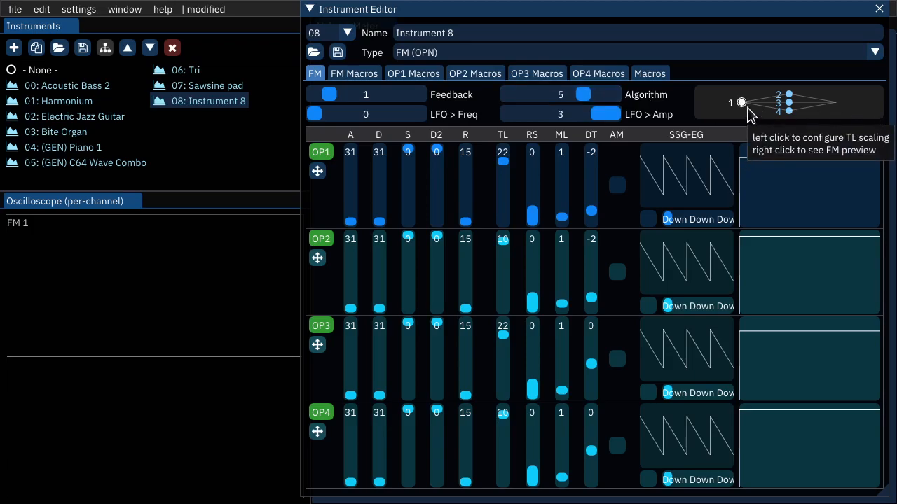
pyautogui.press('z')
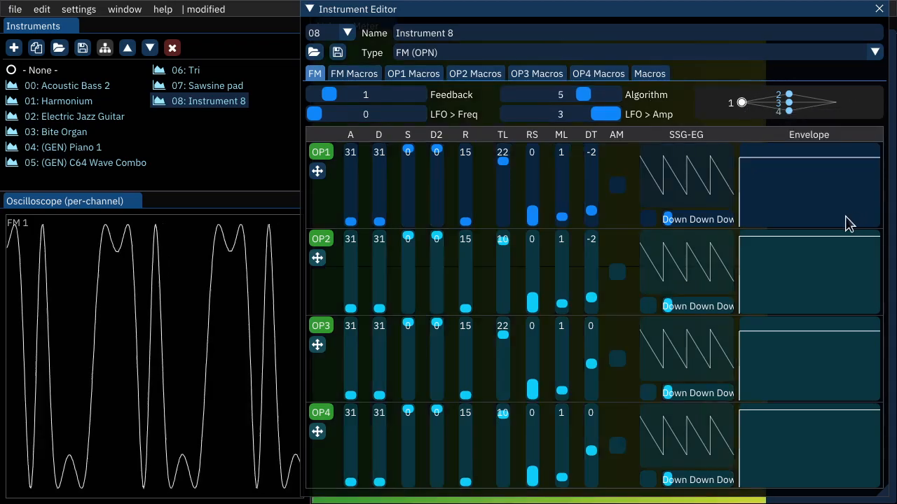
pyautogui.press('b')
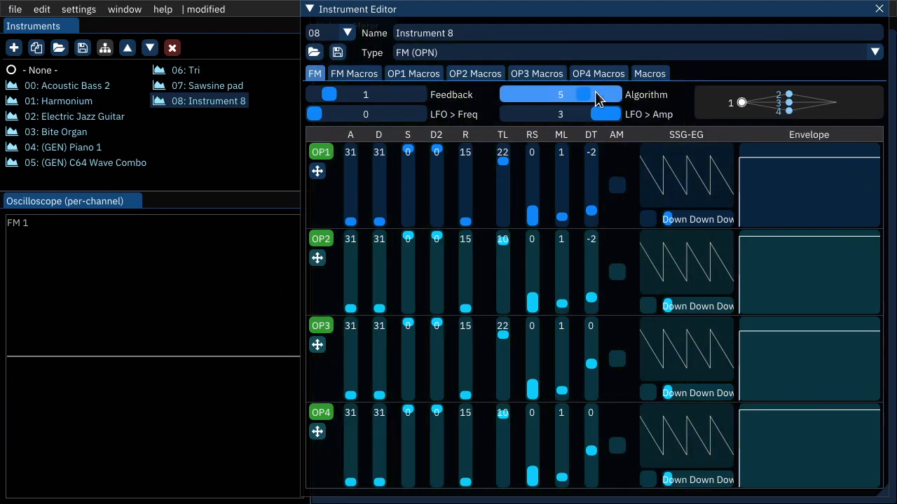
pyautogui.click(592, 98)
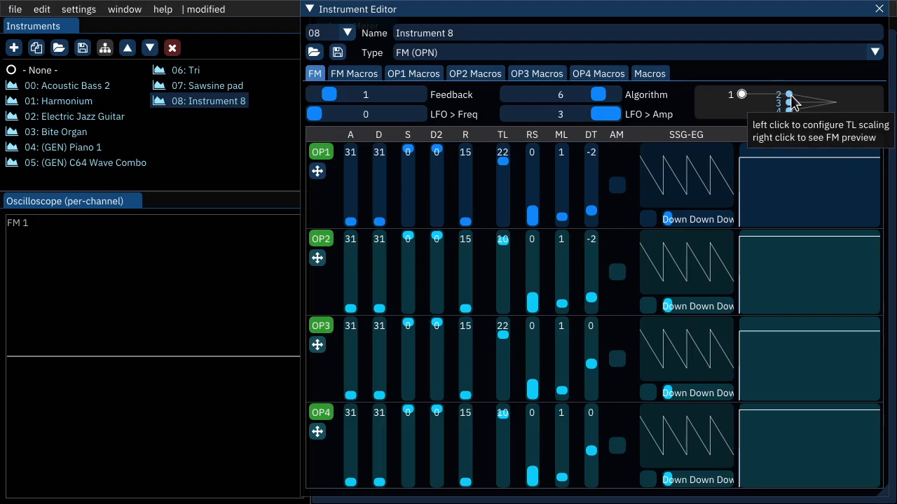
pyautogui.click(612, 95)
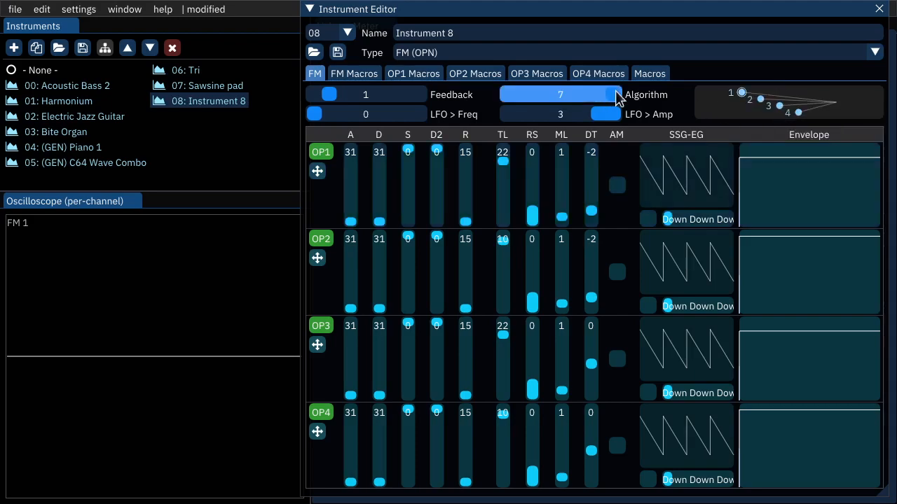
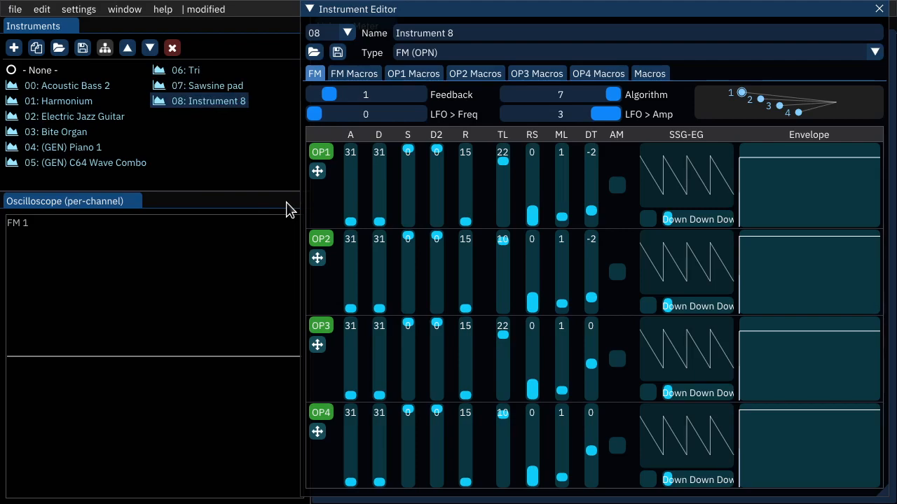
# - Load the Acoustic Bass 2 instrument and listen to it with only operator 4 enabled
pyautogui.click(45, 69)
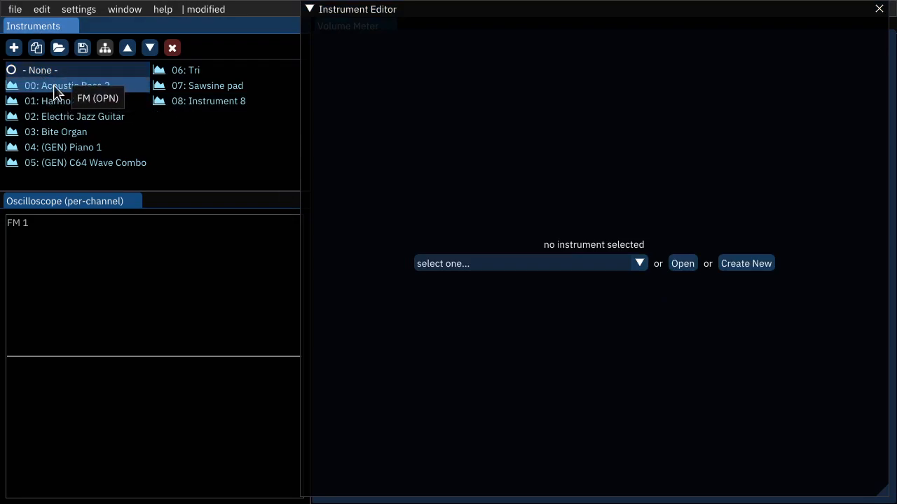
pyautogui.click(53, 85)
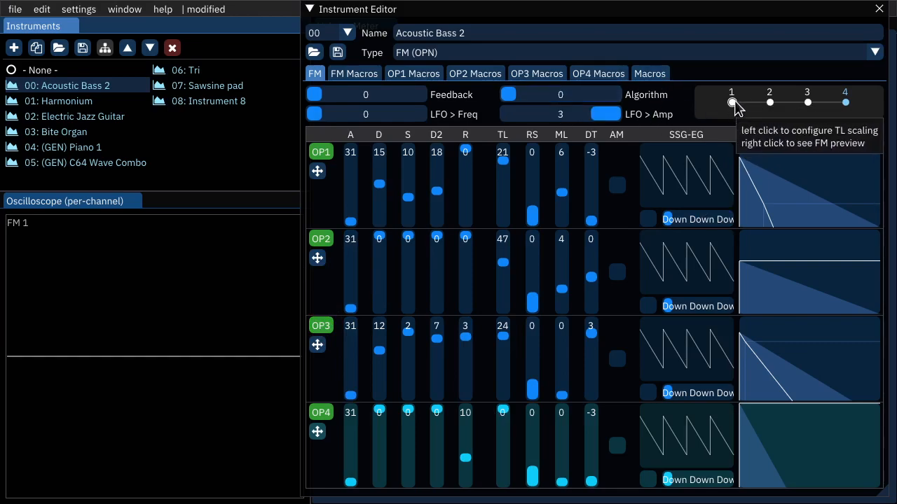
pyautogui.click(320, 325)
pyautogui.click(320, 239)
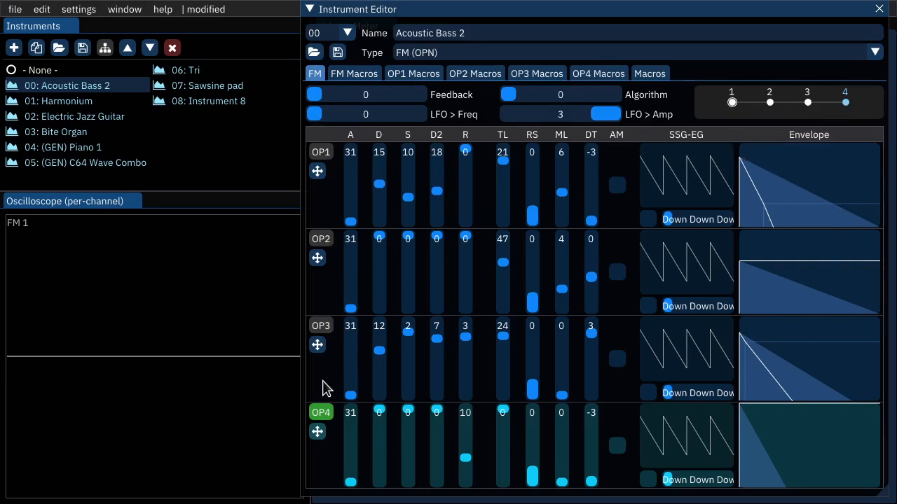
pyautogui.press('z')
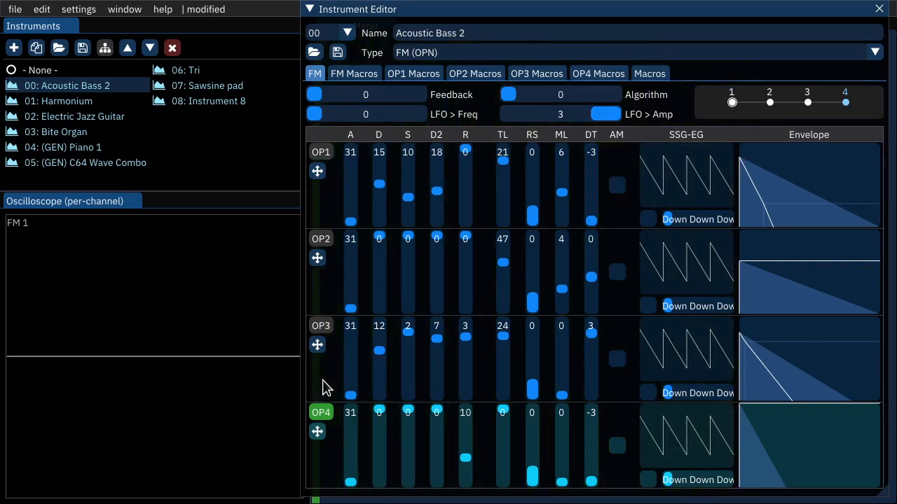
pyautogui.press('z')
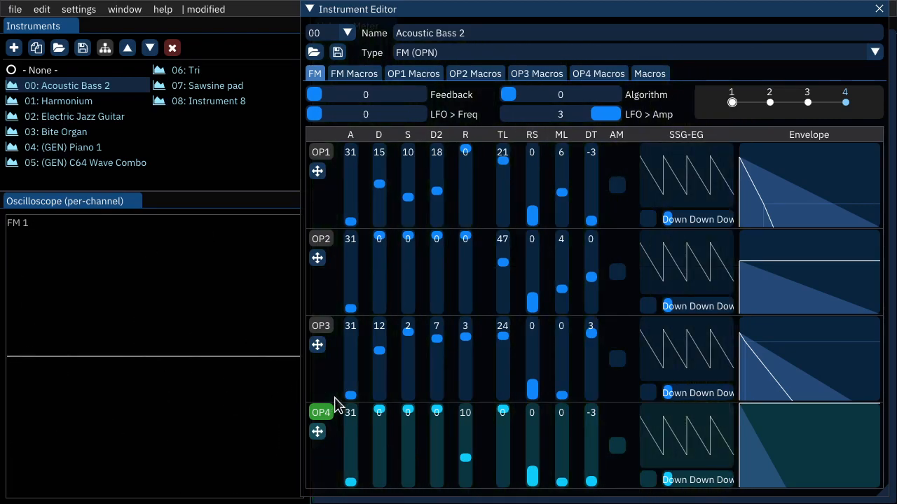
pyautogui.press('z')
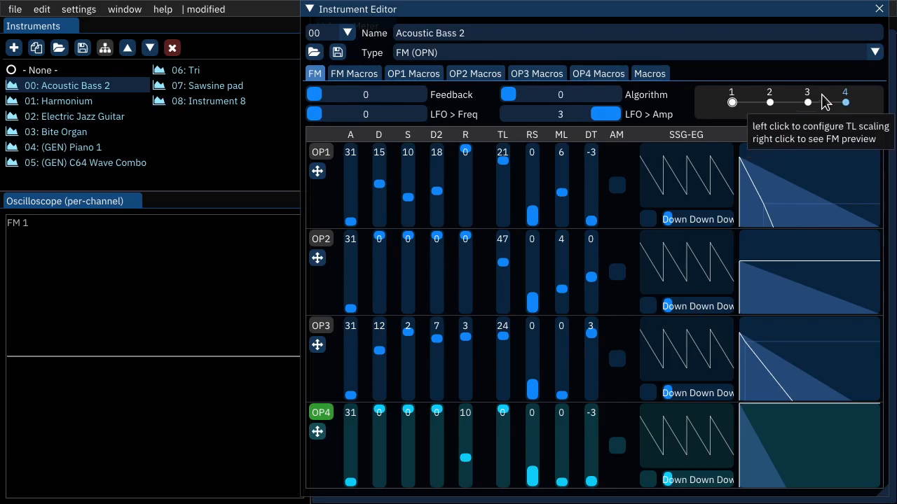
# - Enable operator 3, try its detune while keeping it at 3, and play notes with operators 3 and 4
pyautogui.click(321, 326)
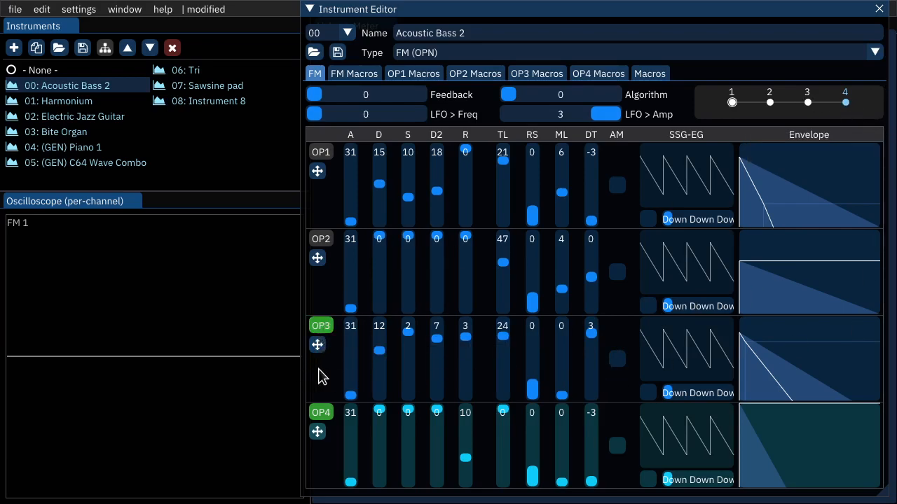
pyautogui.click(246, 407)
pyautogui.press('q')
pyautogui.click(594, 326)
pyautogui.moveTo(590, 327); pyautogui.dragTo(592, 333)
pyautogui.click(213, 325)
pyautogui.press('q')
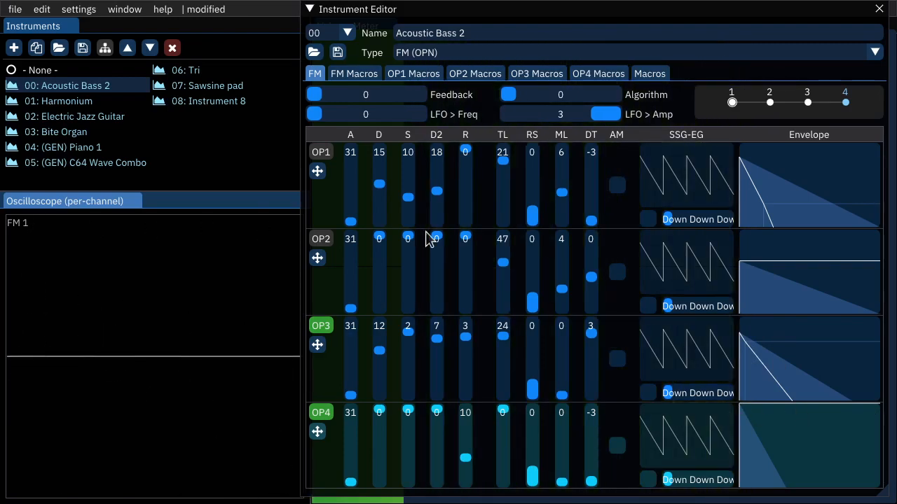
# - Enable operator 2 and operator 1 one after the other, playing notes to hear what each adds
pyautogui.click(320, 239)
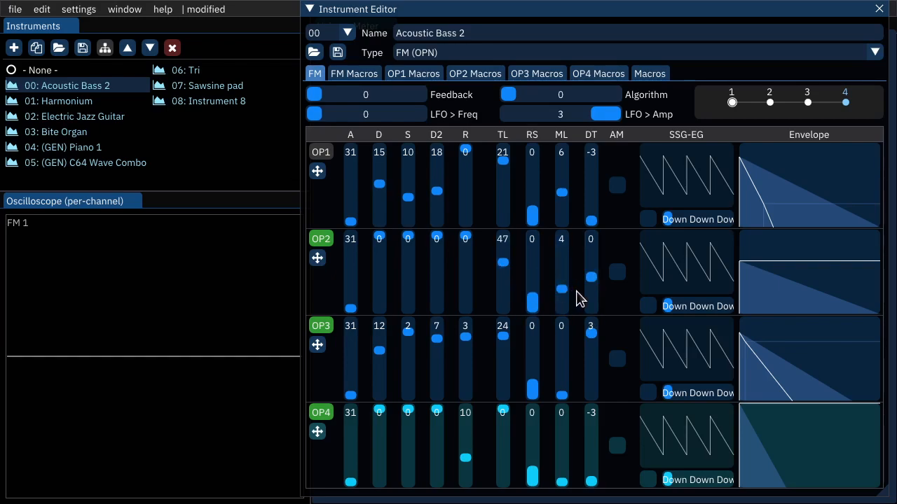
pyautogui.press('z')
pyautogui.press('q')
pyautogui.press('q')
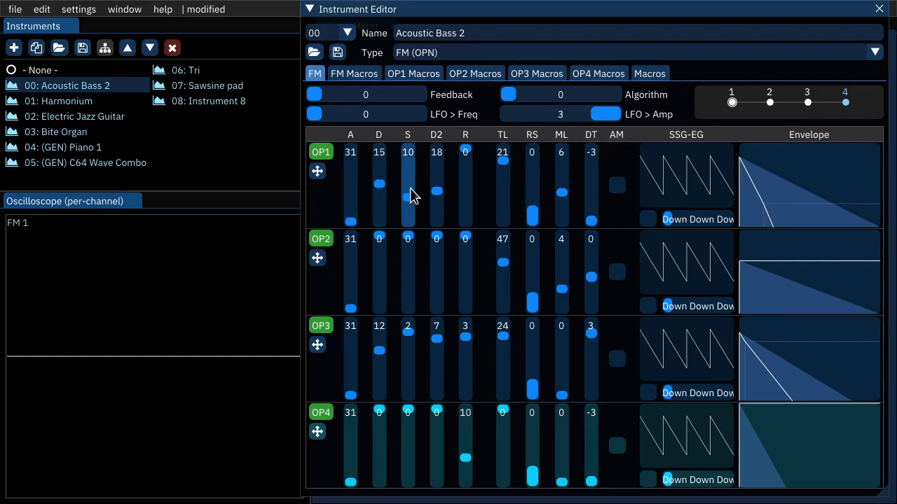
pyautogui.press('q')
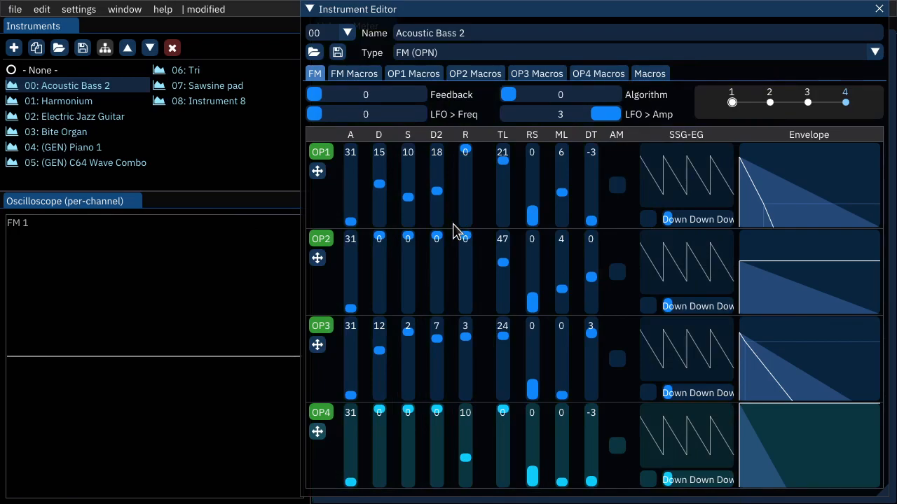
pyautogui.press('q')
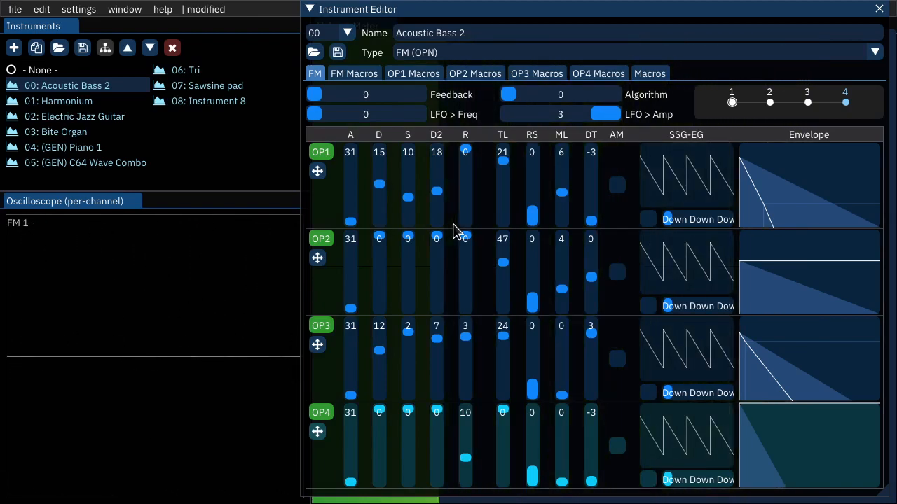
# - Compare the bass sound with operator 1 disabled and enabled
pyautogui.click(321, 152)
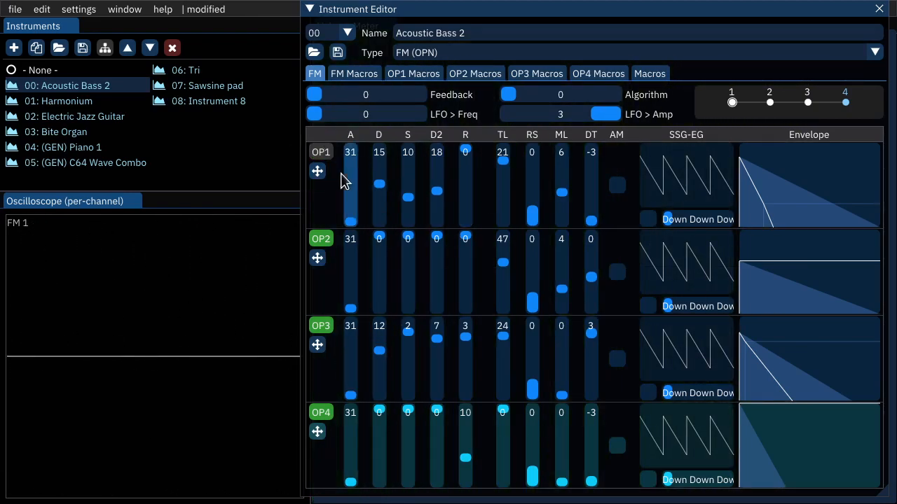
pyautogui.press('q')
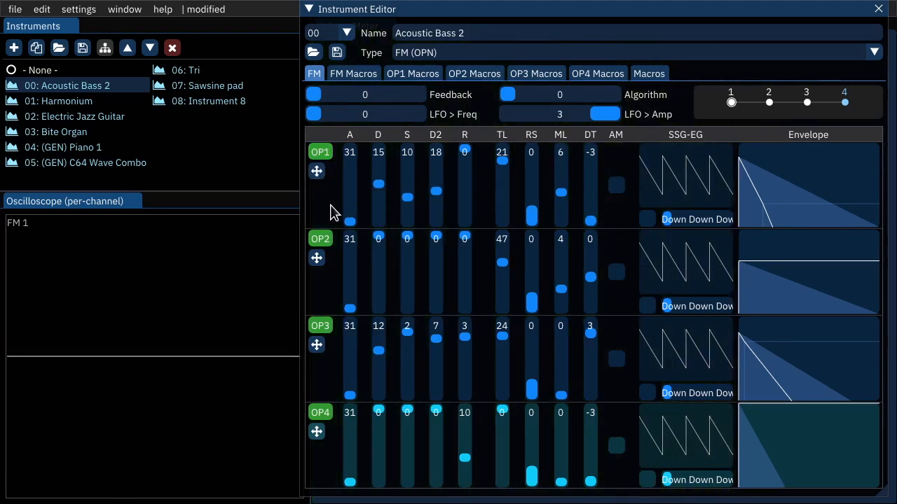
pyautogui.press('q')
# - Try multipliers of 3 and 2 on operator 2 with test notes, returning the multiplier to 4
pyautogui.press('z')
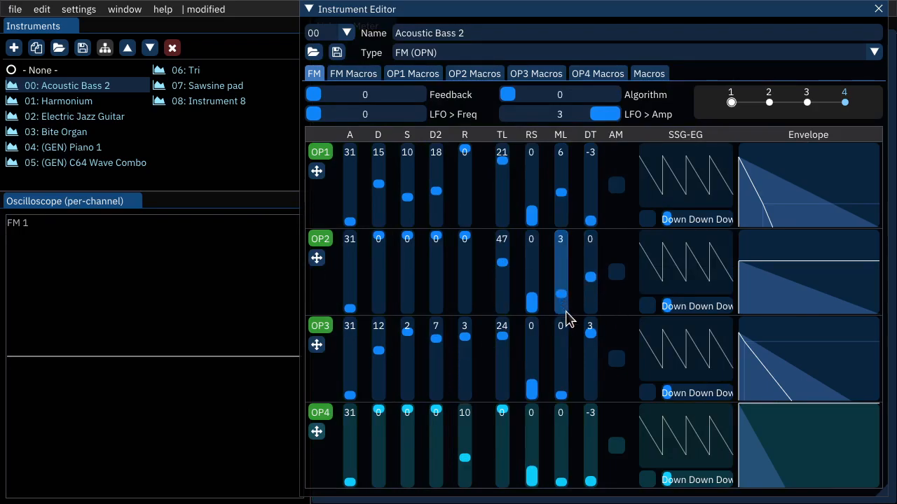
pyautogui.press('z')
pyautogui.click(563, 300)
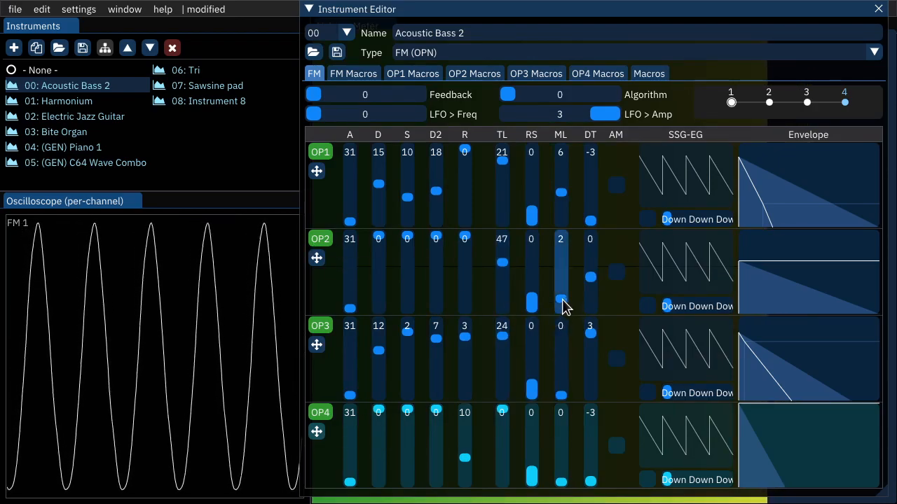
pyautogui.moveTo(562, 300)
pyautogui.mouseDown()
pyautogui.moveTo(565, 260)
pyautogui.moveTo(564, 294)
pyautogui.mouseUp()
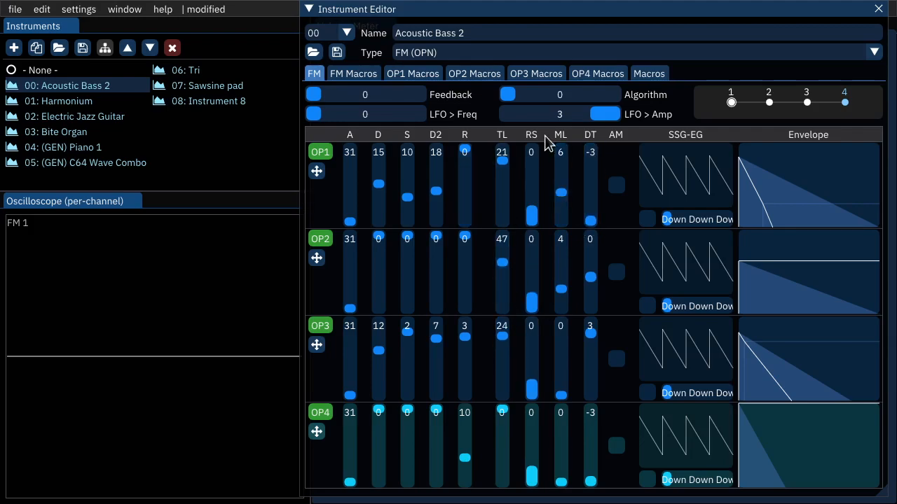
# - Try operator 1's multiplier at its maximum with test notes, returning the multiplier to 6
pyautogui.moveTo(562, 182); pyautogui.dragTo(566, 155)
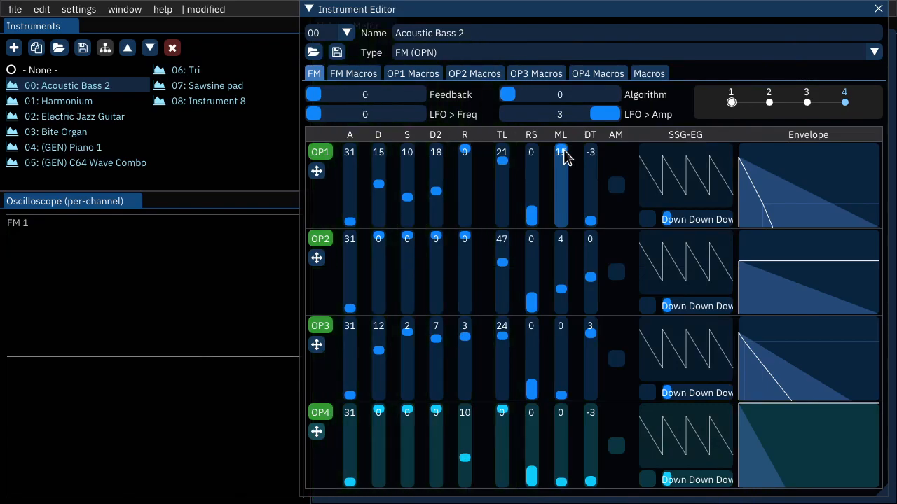
pyautogui.press('z')
pyautogui.press('z')
pyautogui.moveTo(561, 158); pyautogui.dragTo(561, 196)
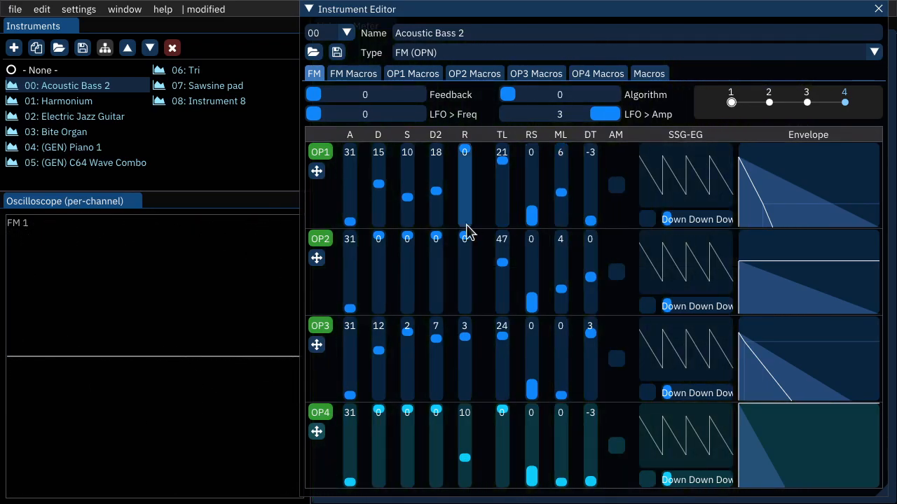
# - Test operator 1's total level at 0, set it to 12, and play the note again
pyautogui.moveTo(507, 166); pyautogui.dragTo(505, 156)
pyautogui.press('z')
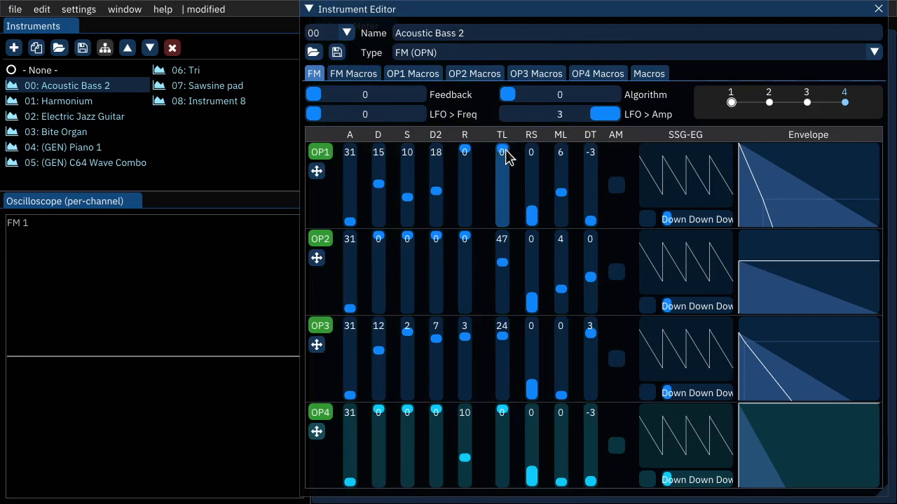
pyautogui.moveTo(506, 156)
pyautogui.mouseDown()
pyautogui.moveTo(502, 170)
pyautogui.moveTo(505, 162)
pyautogui.mouseUp()
pyautogui.press('z')
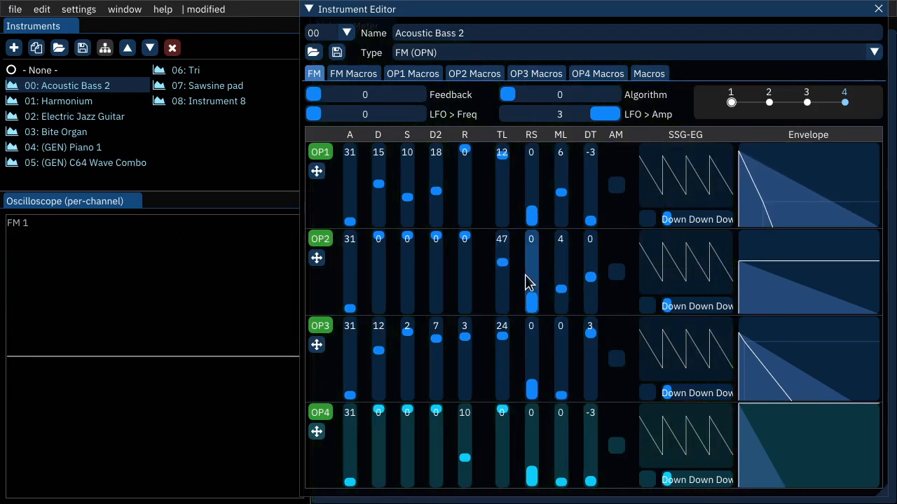
# - Set the total level of operator 2 to 44 and operator 3 to 33, playing test notes
pyautogui.moveTo(505, 258)
pyautogui.mouseDown()
pyautogui.moveTo(506, 289)
pyautogui.moveTo(506, 262)
pyautogui.mouseUp()
pyautogui.press('z')
pyautogui.moveTo(510, 344); pyautogui.dragTo(506, 341)
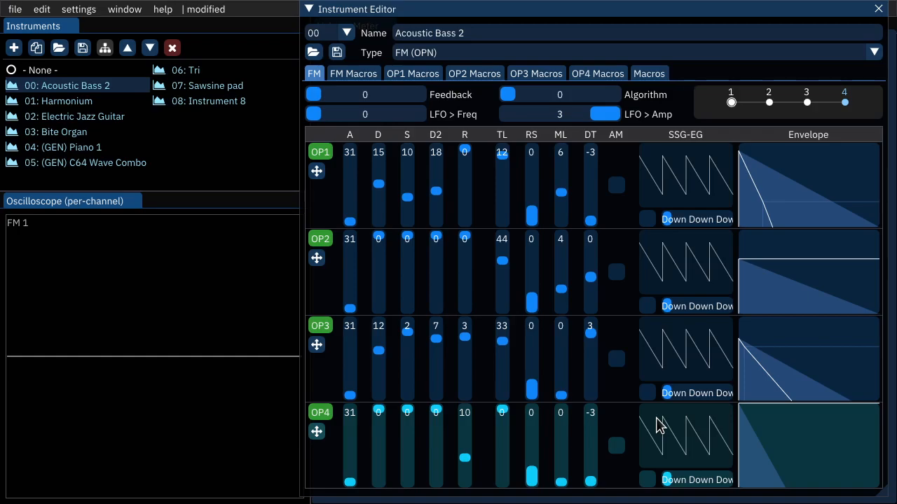
pyautogui.press('q')
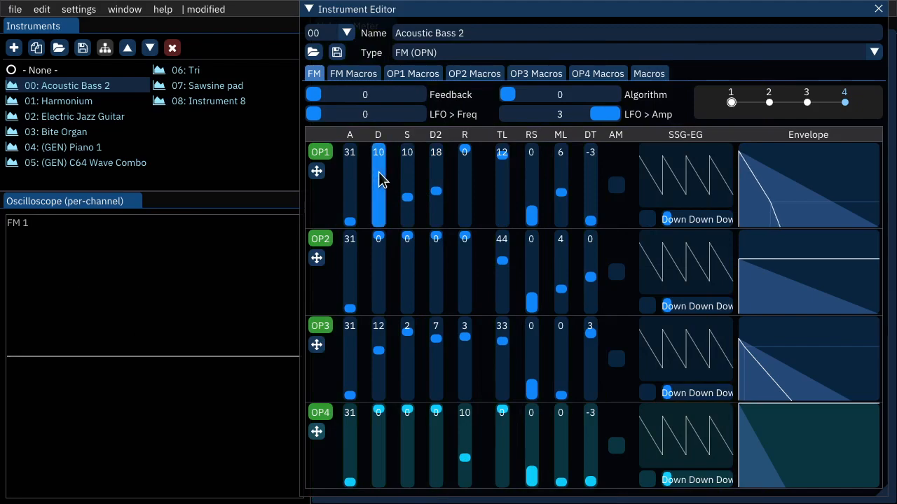
# - Try shorter decay values on operator 1, then set its decay to 12, sustain to 3 and second decay to 12, playing test notes
pyautogui.moveTo(378, 168); pyautogui.dragTo(382, 164)
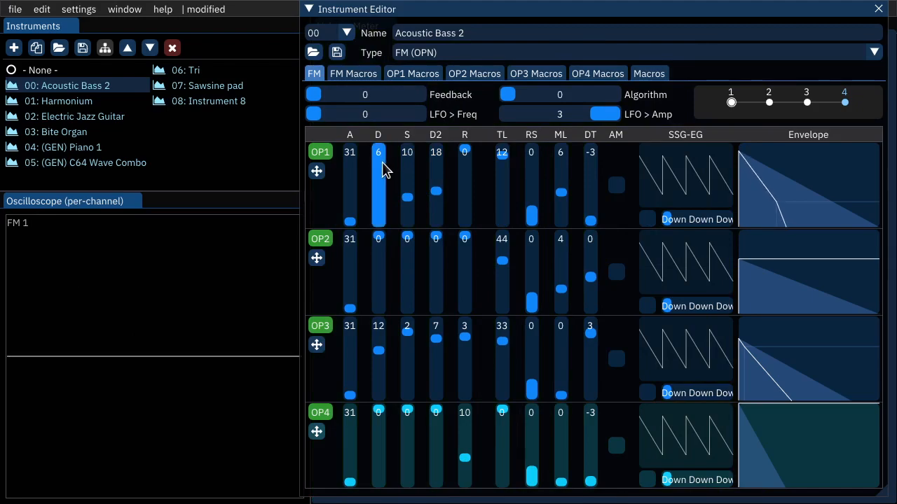
pyautogui.press('q')
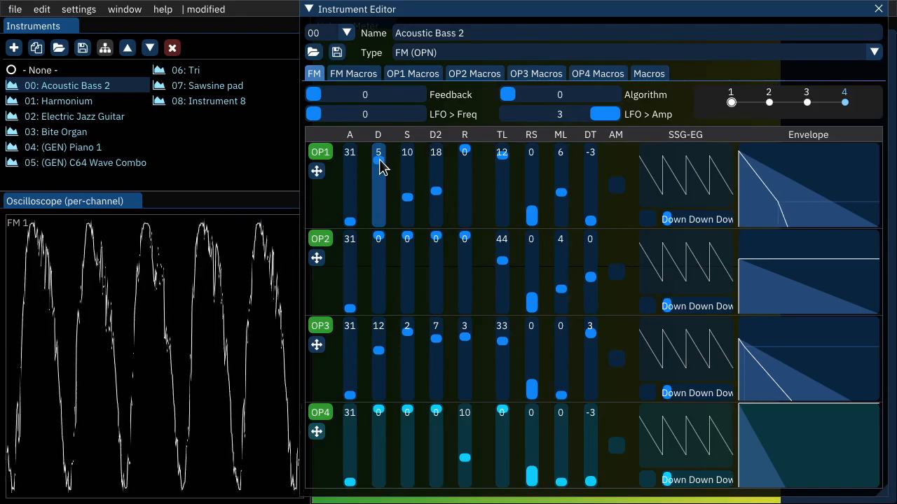
pyautogui.moveTo(380, 166); pyautogui.dragTo(436, 197)
pyautogui.press('q')
pyautogui.moveTo(379, 184); pyautogui.dragTo(376, 175)
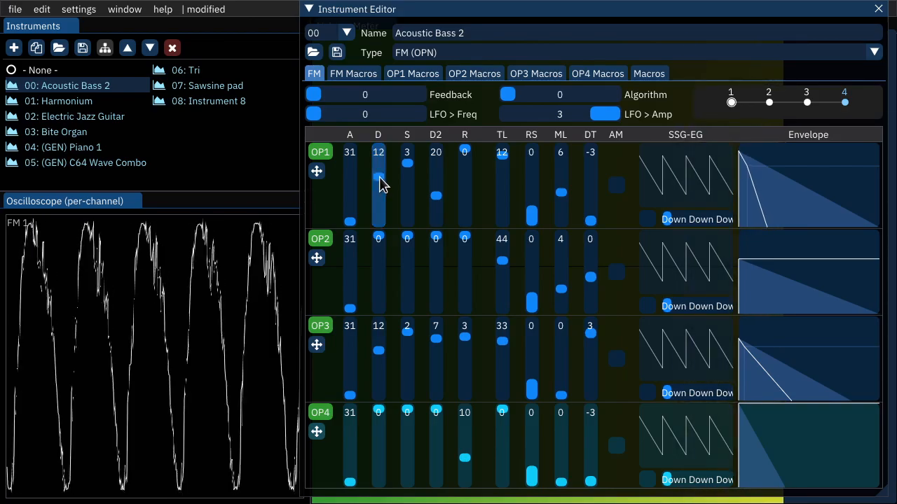
pyautogui.click(434, 177)
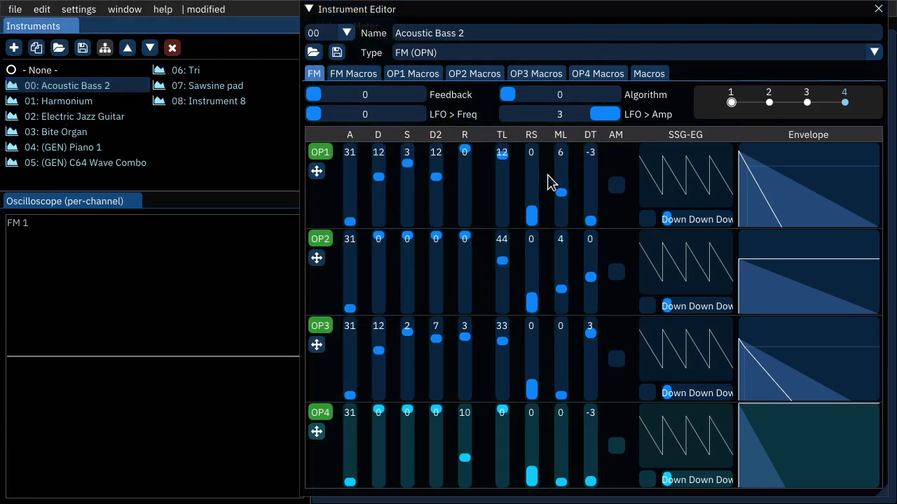
# - Open the Harmonium instrument and play test notes
pyautogui.click(70, 102)
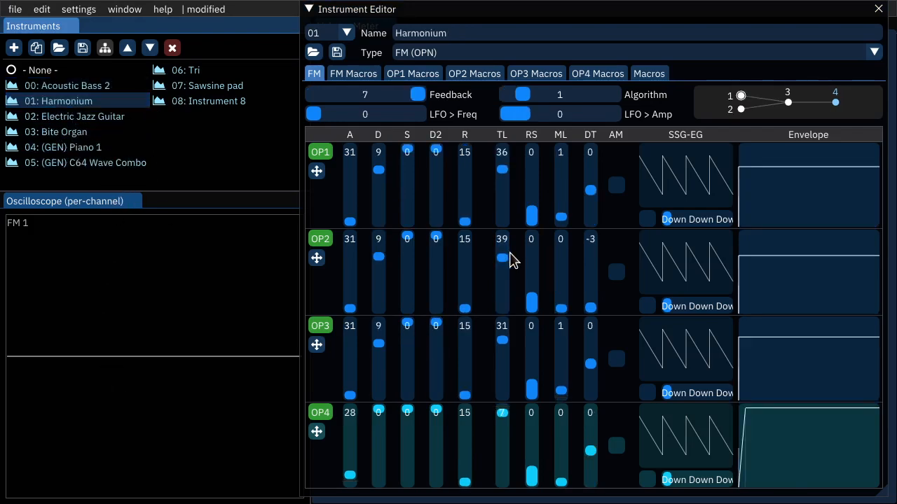
pyautogui.click(249, 285)
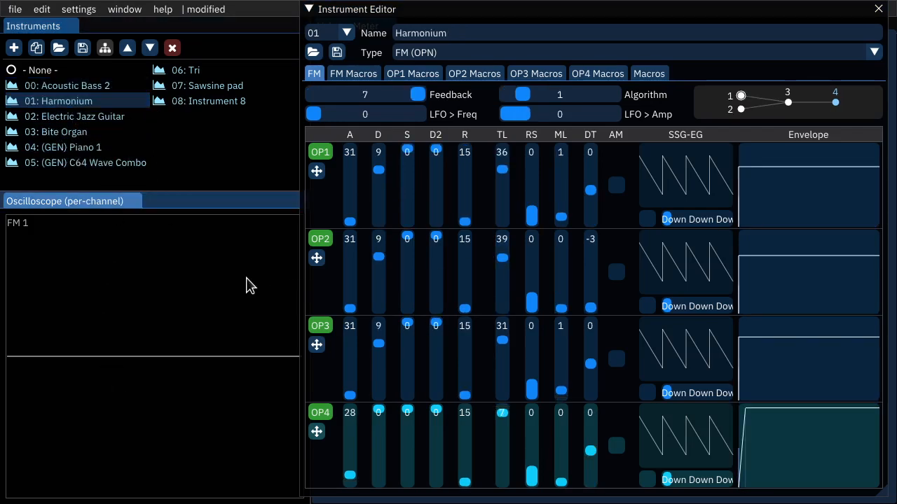
pyautogui.press('q')
pyautogui.press('q')
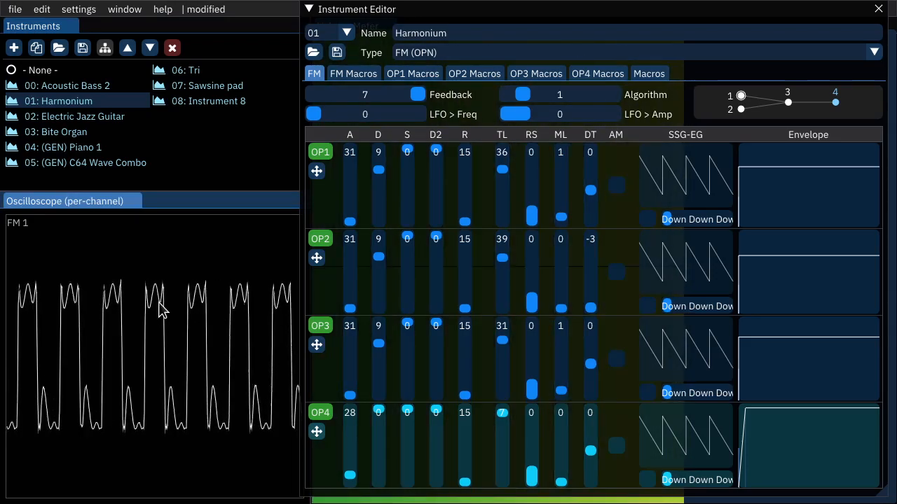
# - Listen to Harmonium with operators 1 to 3 disabled, then with operator 3 enabled again
pyautogui.click(322, 143)
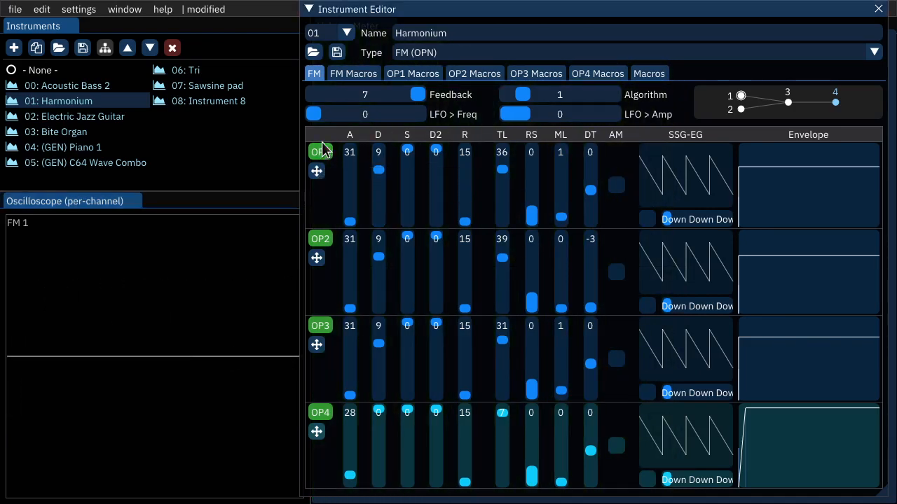
pyautogui.click(319, 327)
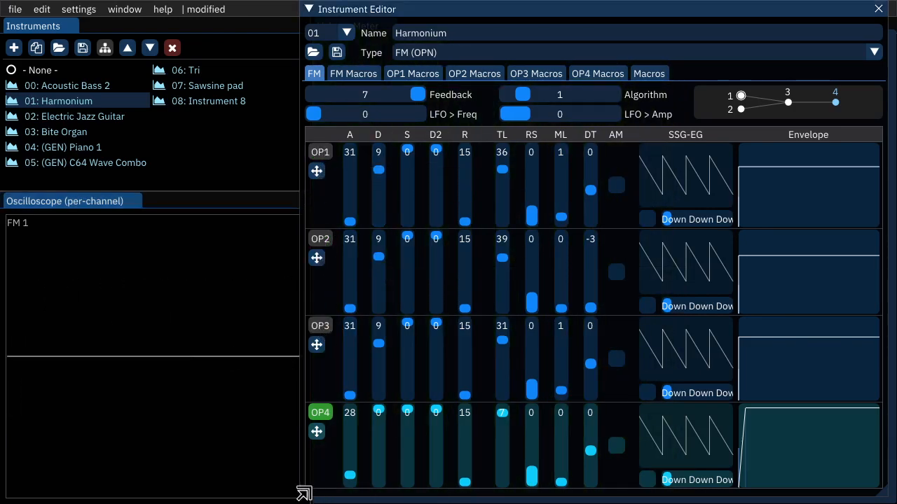
pyautogui.press('q')
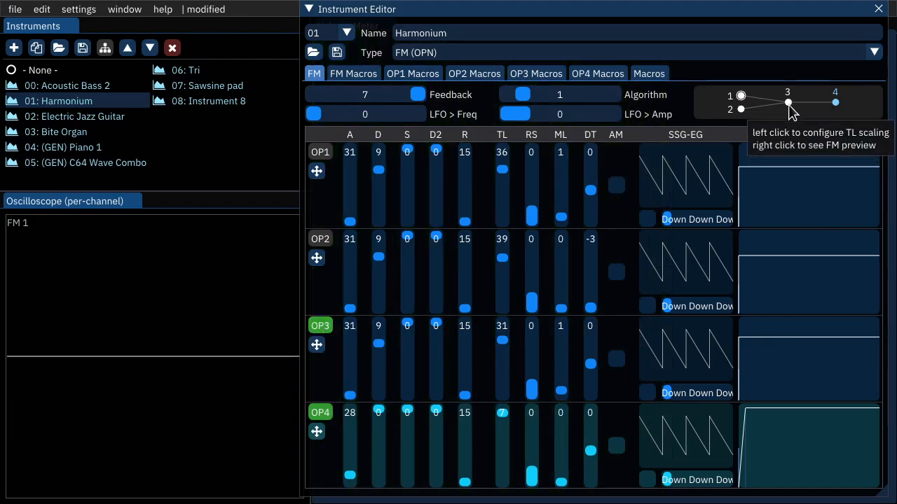
pyautogui.press('q')
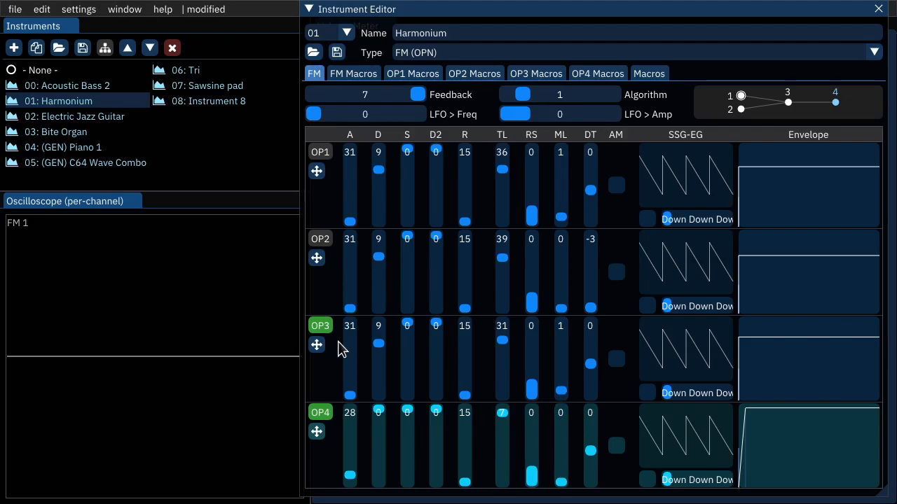
pyautogui.press('r')
# - Re-enable operator 2 and then operator 1 of Harmonium, playing a test note after each
pyautogui.click(318, 239)
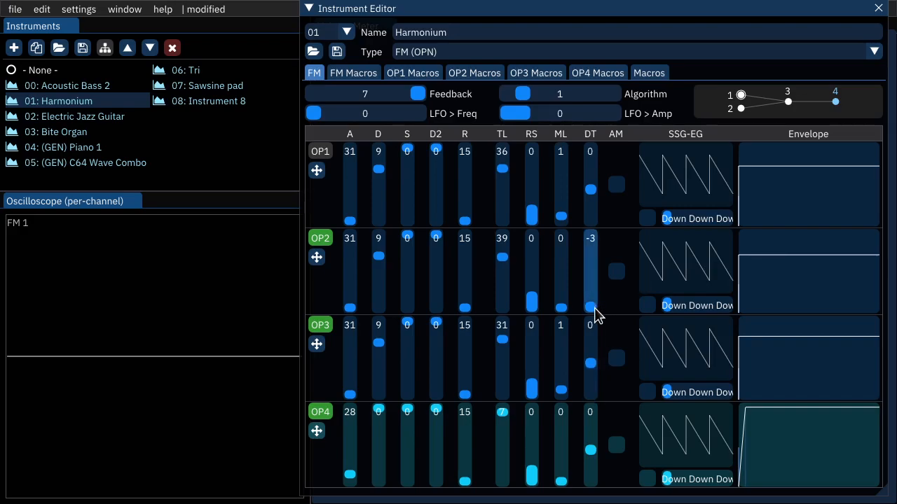
pyautogui.press('q')
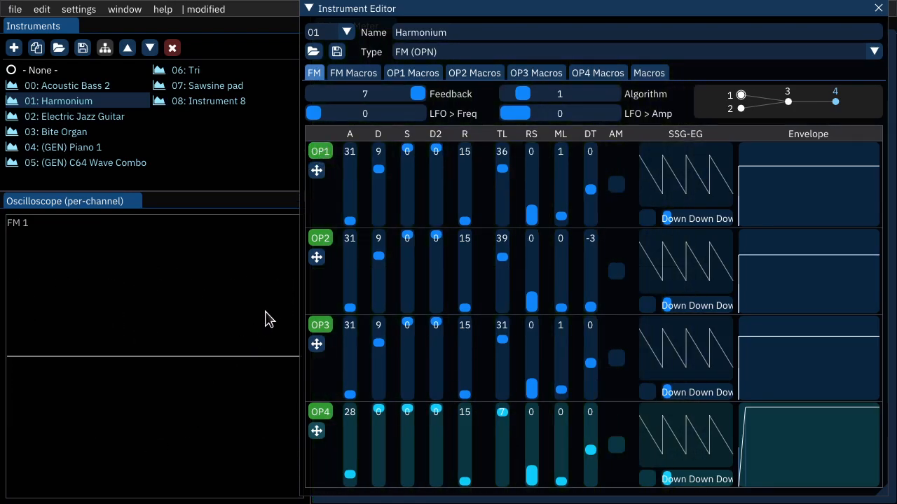
pyautogui.press('q')
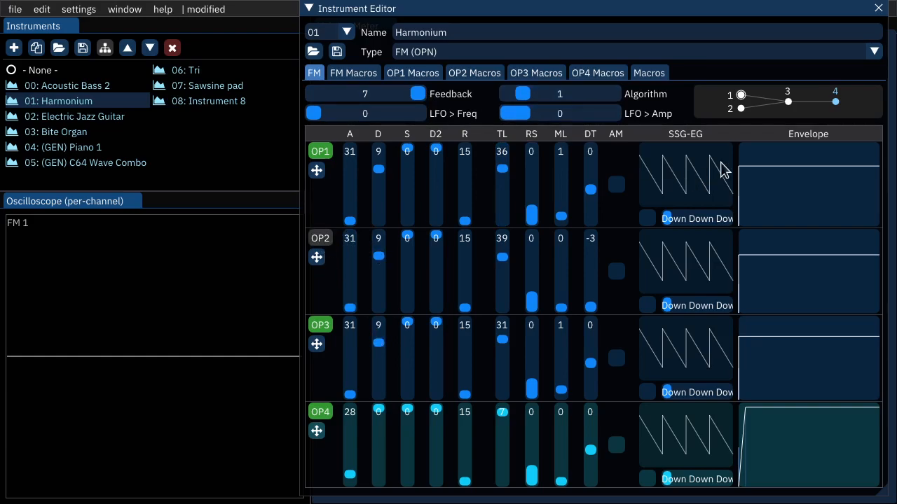
# - Disable operator 2 of Harmonium and play test notes to hear operators 1, 3 and 4
pyautogui.press('q')
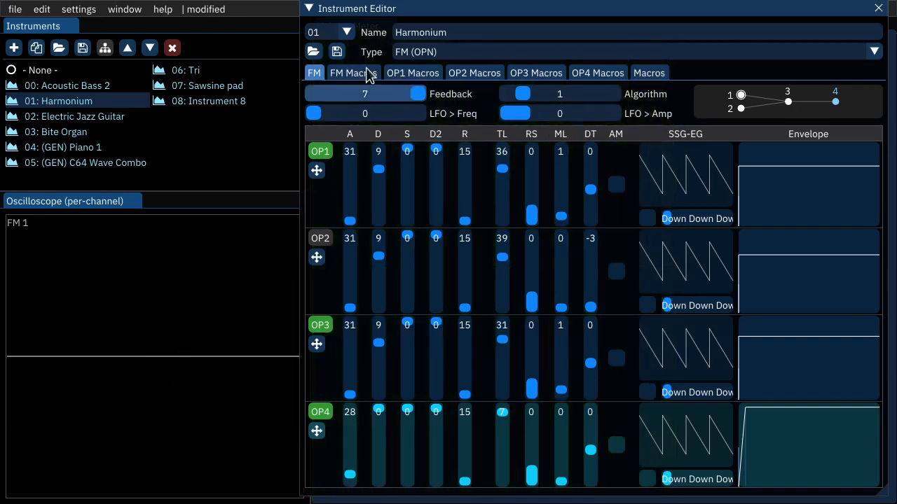
pyautogui.press('q')
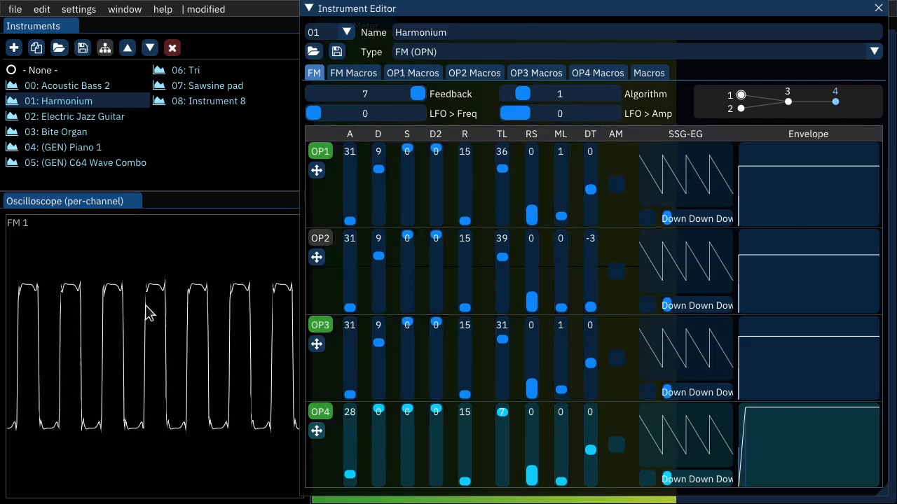
pyautogui.click(318, 240)
# - Hold a test note while lowering Harmonium's feedback to 4 and returning it to 7
pyautogui.press('q')
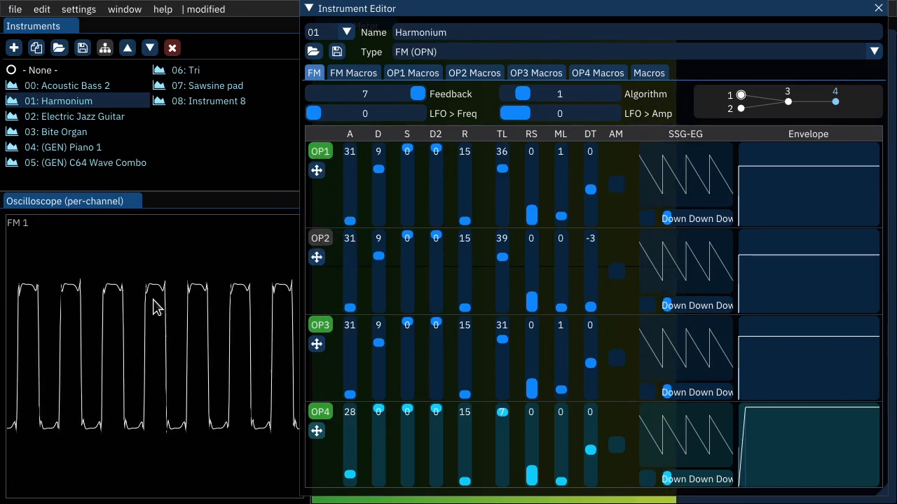
pyautogui.moveTo(420, 94); pyautogui.dragTo(373, 94)
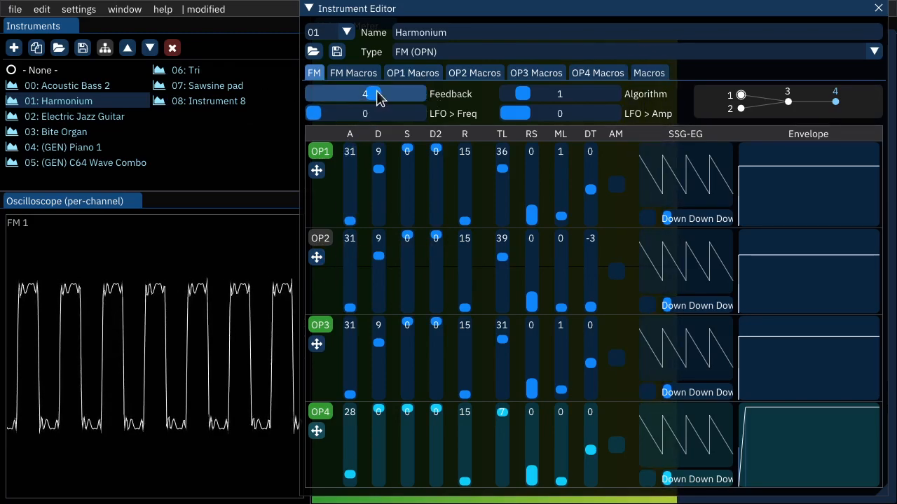
pyautogui.moveTo(374, 94); pyautogui.dragTo(421, 93)
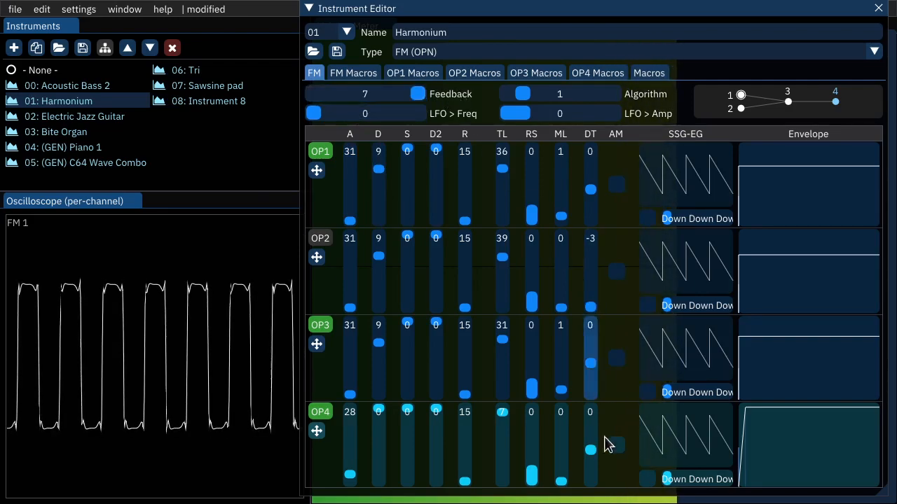
# - Open the Electric Jazz Guitar instrument and play test notes
pyautogui.click(79, 116)
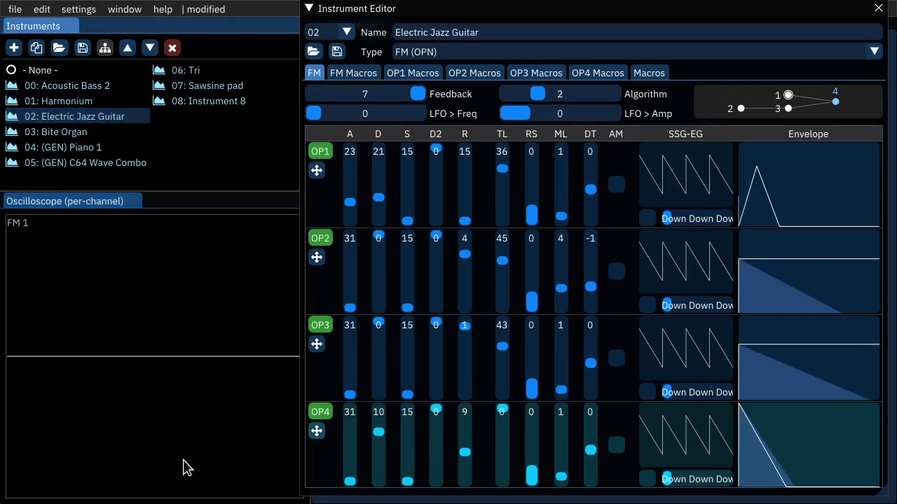
pyautogui.click(231, 437)
pyautogui.press('q')
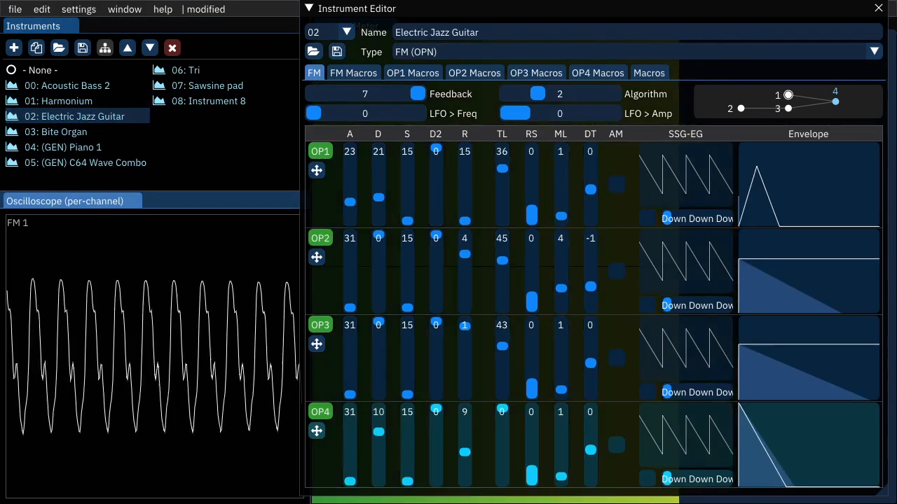
pyautogui.press('t')
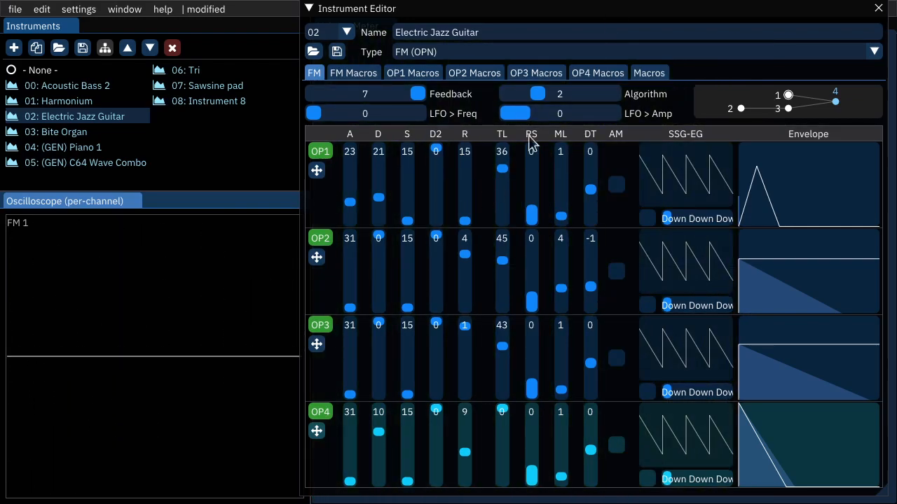
# - Disable operators 1 to 3 of Electric Jazz Guitar and play operator 4 alone
pyautogui.click(320, 325)
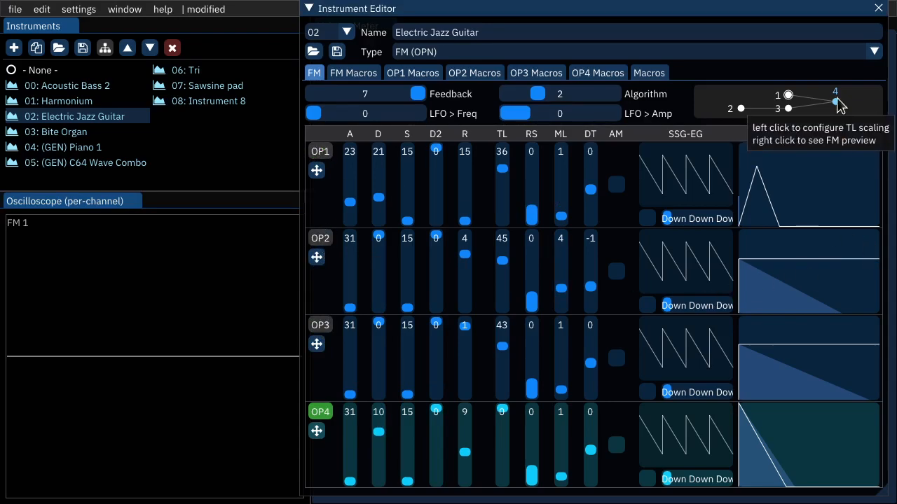
pyautogui.press('q')
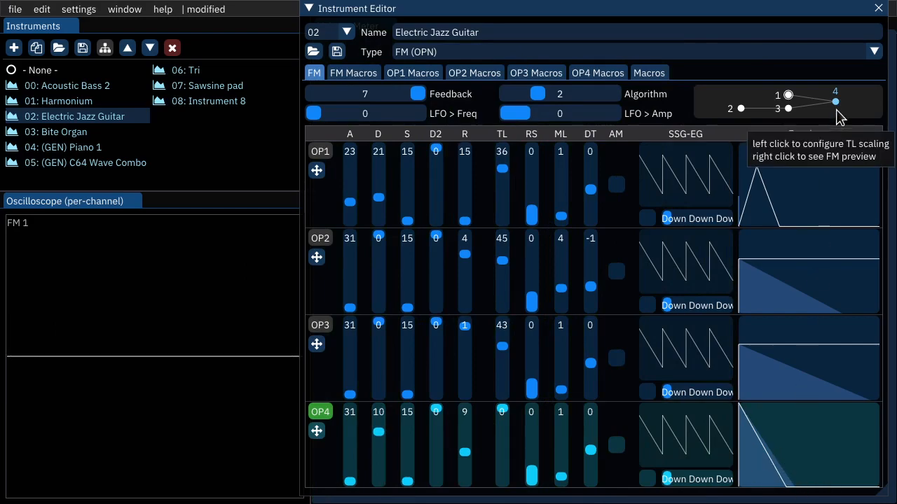
pyautogui.press('q')
# - Enable operator 1 as the only modulator of operator 4 and play test notes
pyautogui.click(321, 325)
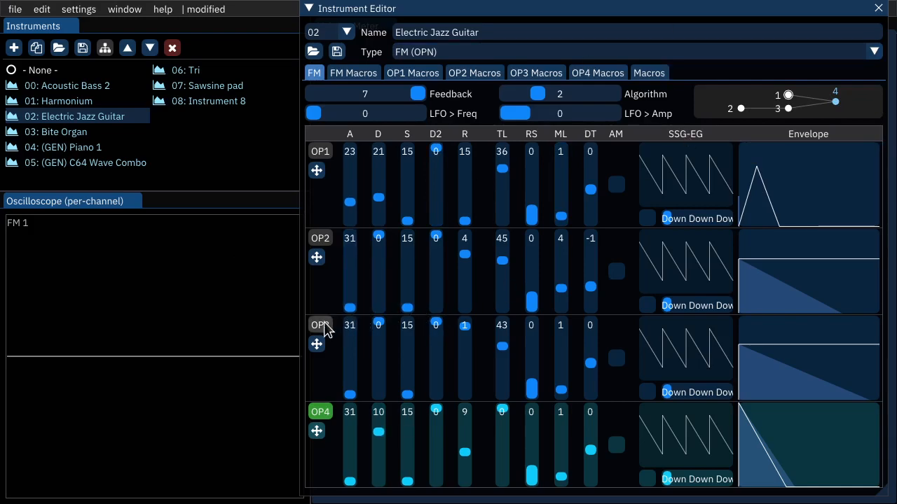
pyautogui.click(324, 240)
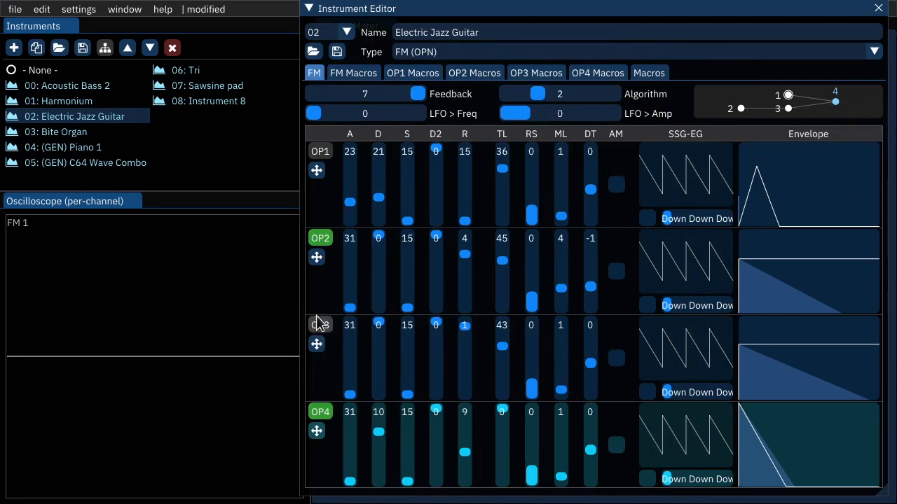
pyautogui.click(320, 152)
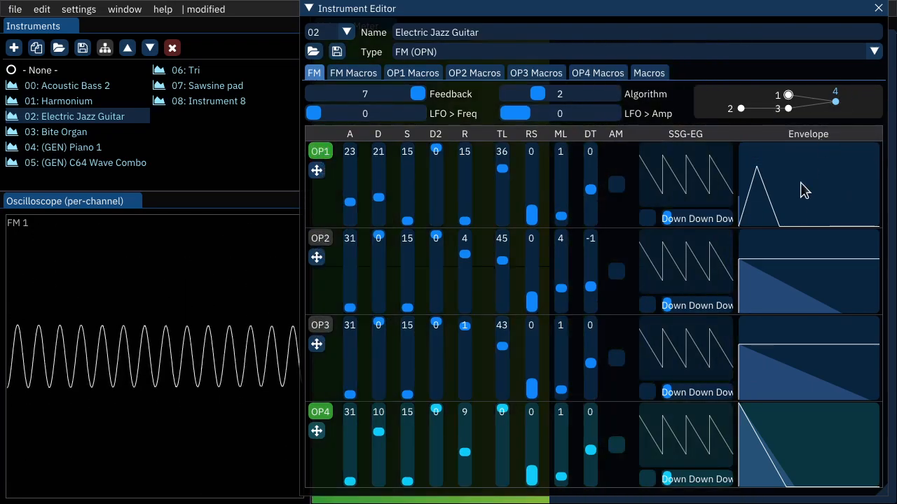
pyautogui.press('q')
pyautogui.press('q')
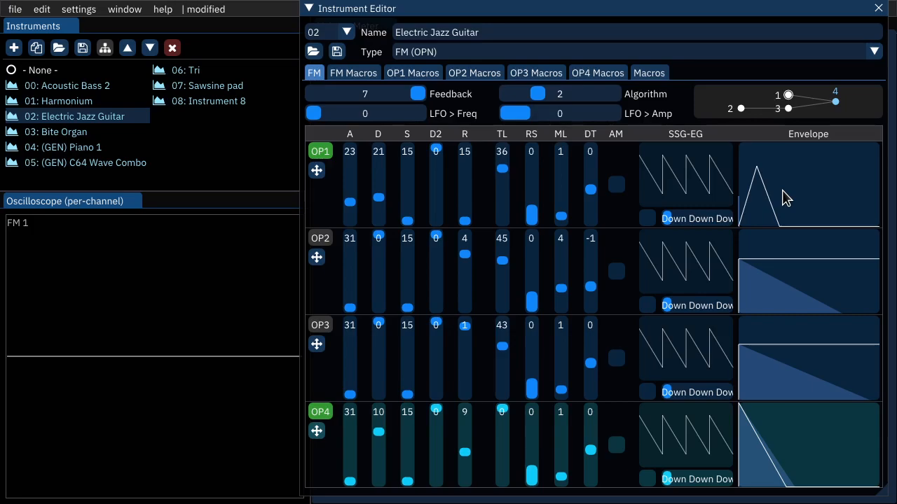
pyautogui.press('q')
# - Try different decay values on operator 1 with test notes, returning the decay to 21
pyautogui.click(378, 200)
pyautogui.moveTo(378, 156); pyautogui.dragTo(382, 197)
pyautogui.press('q')
pyautogui.click(380, 159)
pyautogui.press('q')
# - Disable operator 1 and enable operators 2 and 3 in turn, playing test notes
pyautogui.click(323, 156)
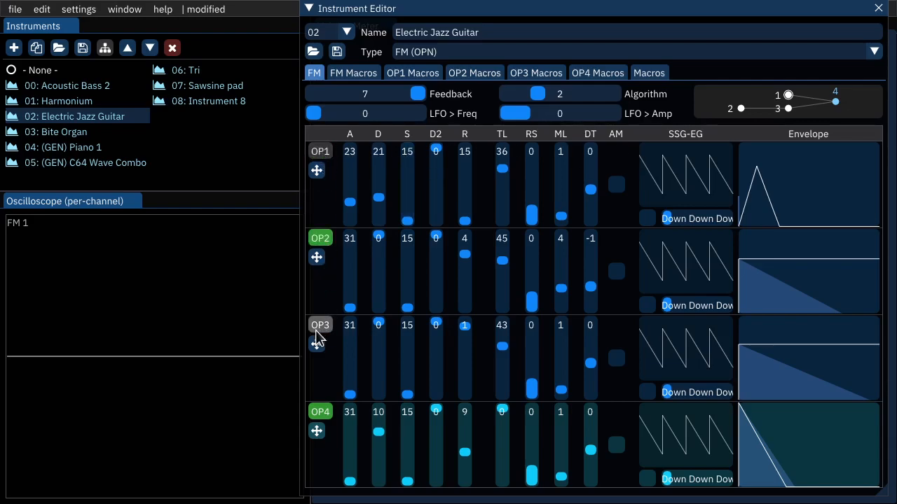
pyautogui.press('q')
pyautogui.press('q')
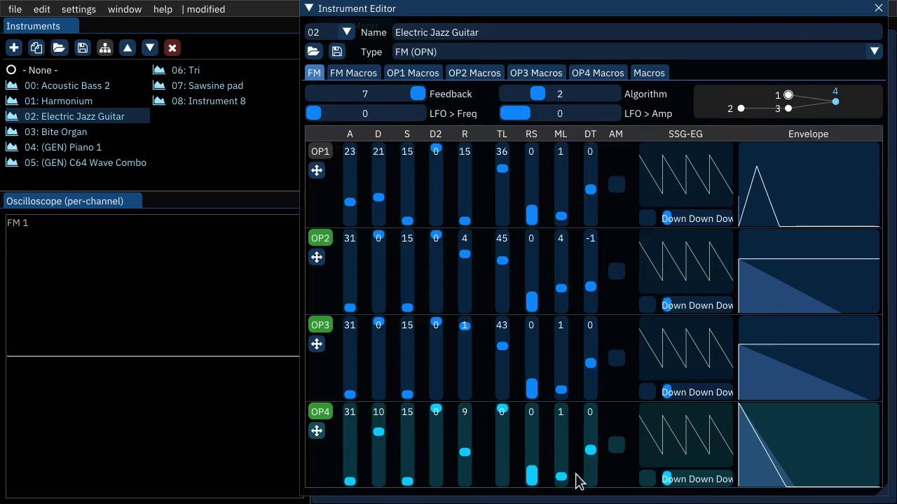
pyautogui.press('q')
# - Re-enable operator 1 and play test notes with all four operators active
pyautogui.click(317, 152)
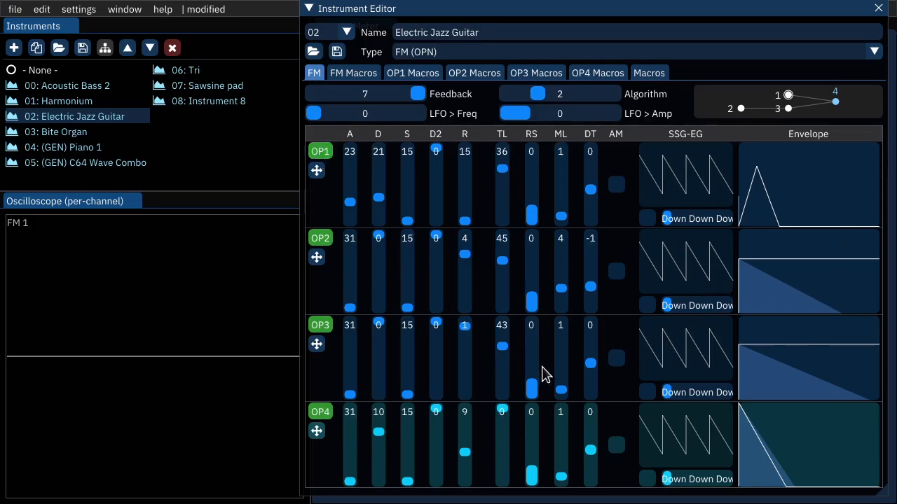
pyautogui.press('r')
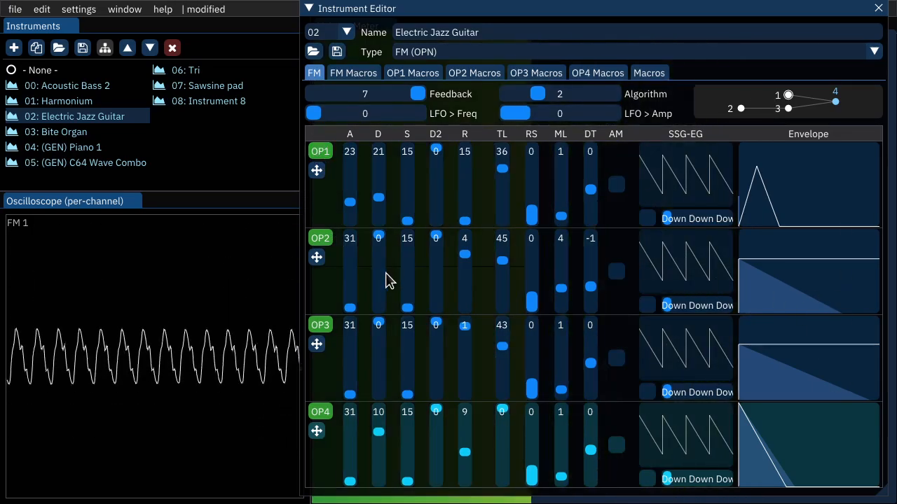
pyautogui.press('e')
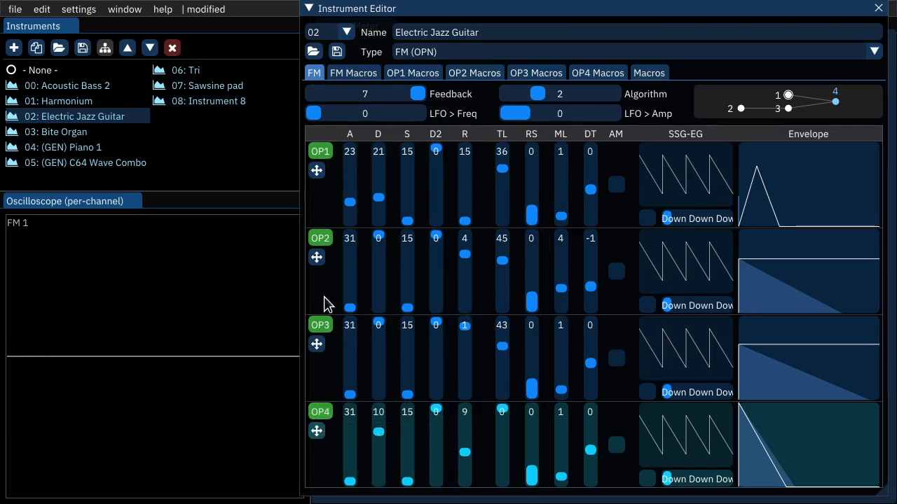
# - Compare the Electric Jazz Guitar sound with modulating operators switched off, leaving all four operators enabled
pyautogui.click(319, 153)
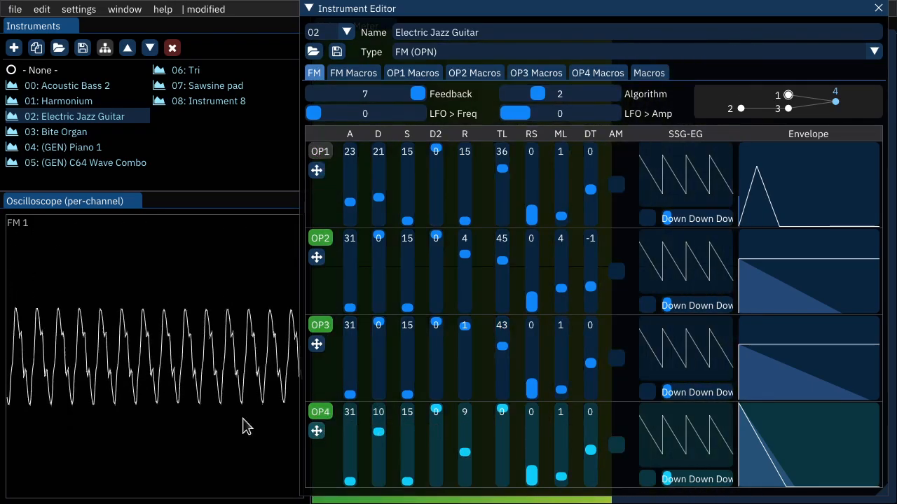
pyautogui.click(316, 325)
pyautogui.click(320, 238)
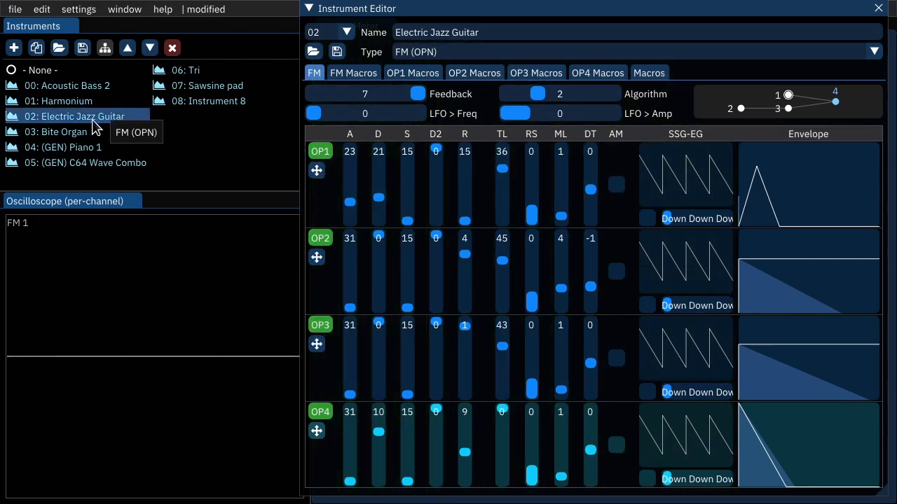
# - Compare the algorithms of Bite Organ, Electric Jazz Guitar and Harmonium, ending with Bite Organ open
pyautogui.click(75, 133)
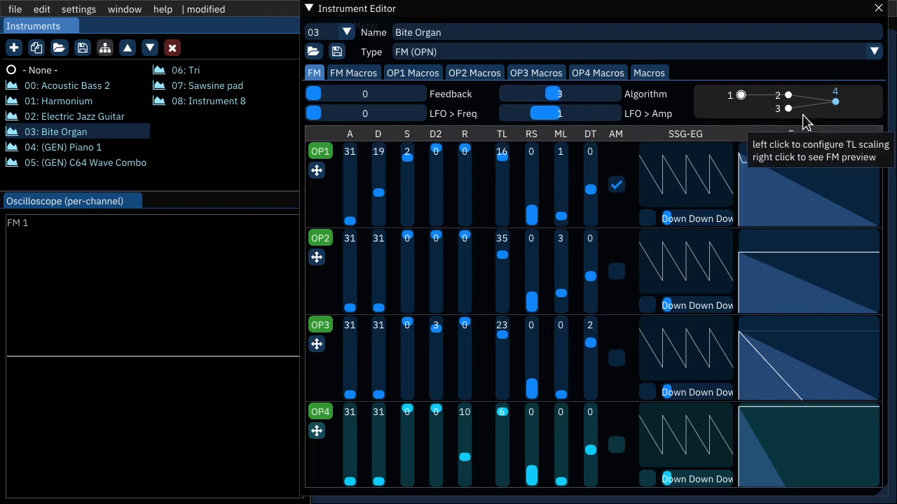
pyautogui.click(48, 116)
pyautogui.click(45, 103)
pyautogui.click(44, 119)
pyautogui.click(41, 131)
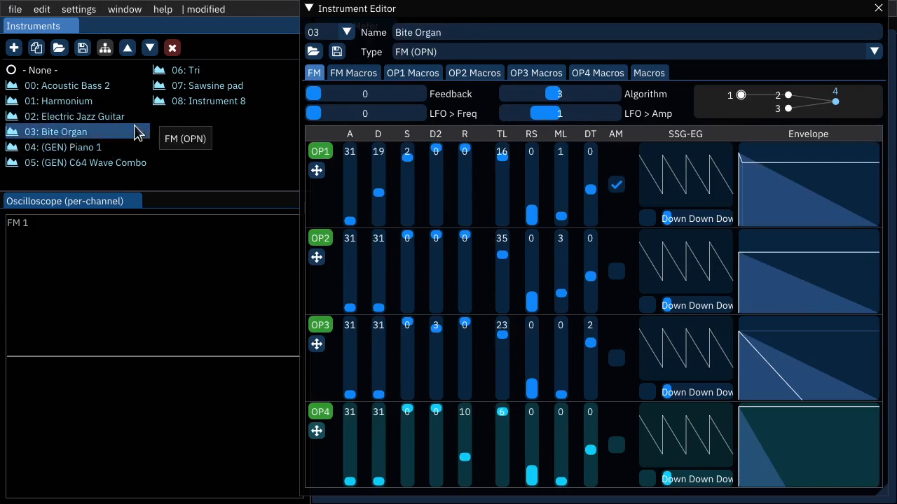
pyautogui.click(77, 116)
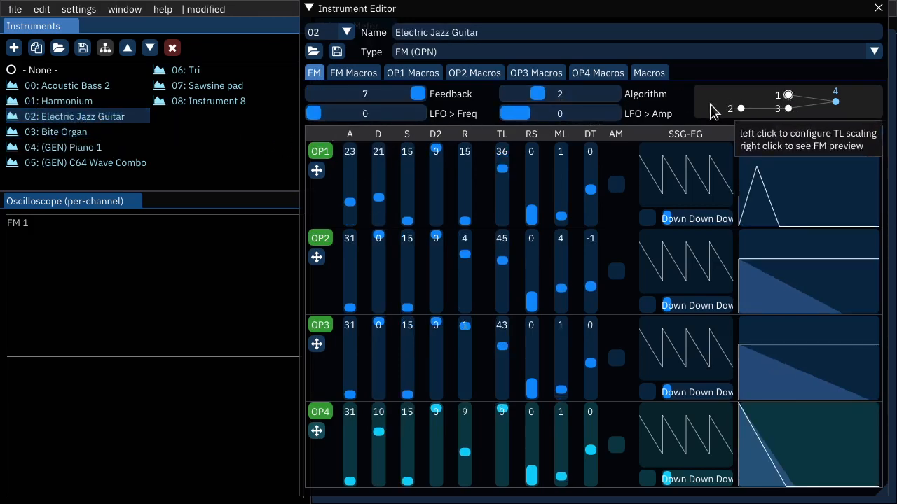
pyautogui.click(85, 135)
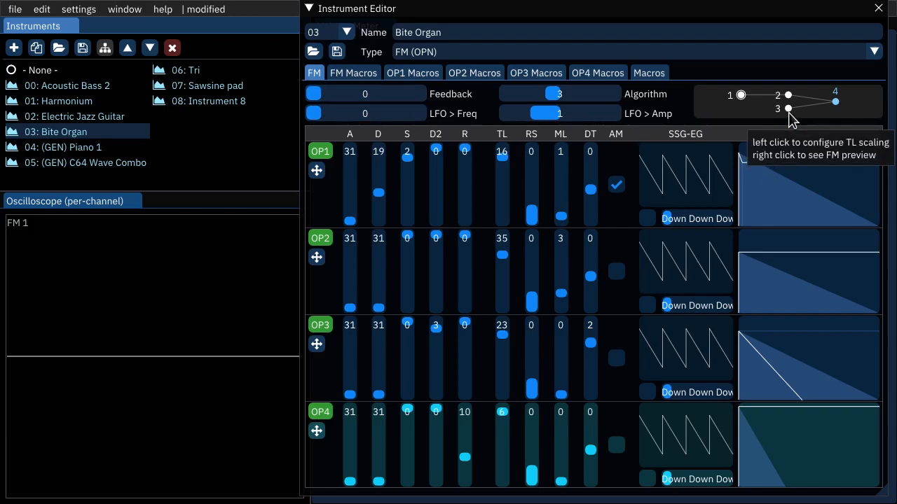
# - Play test notes on Bite Organ with operator 4 alone, then with operator 3 as its only modulator
pyautogui.click(320, 238)
pyautogui.click(319, 325)
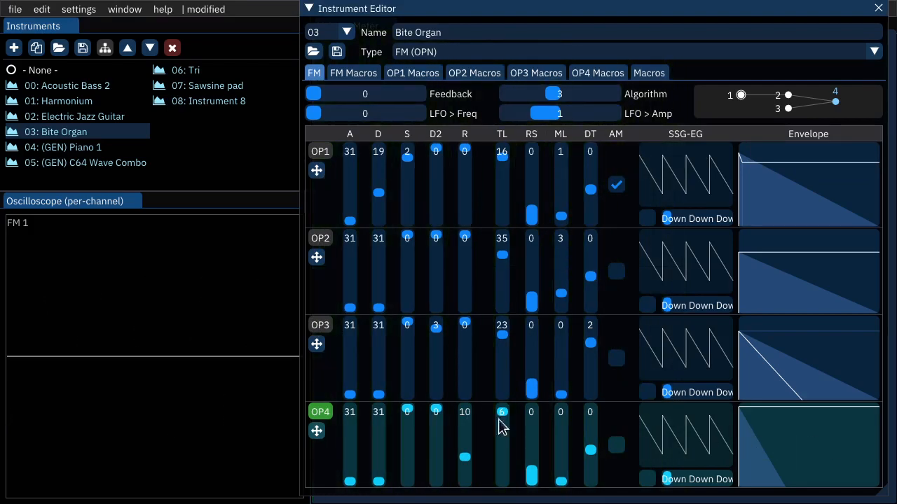
pyautogui.press('q')
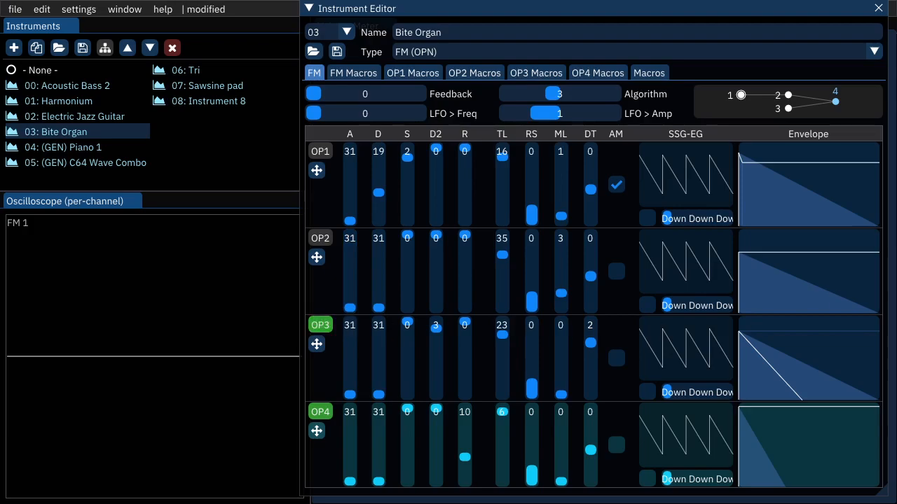
pyautogui.press('q')
# - Disable operator 3, enable operator 2 as the only modulator of operator 4, and play test notes
pyautogui.click(319, 324)
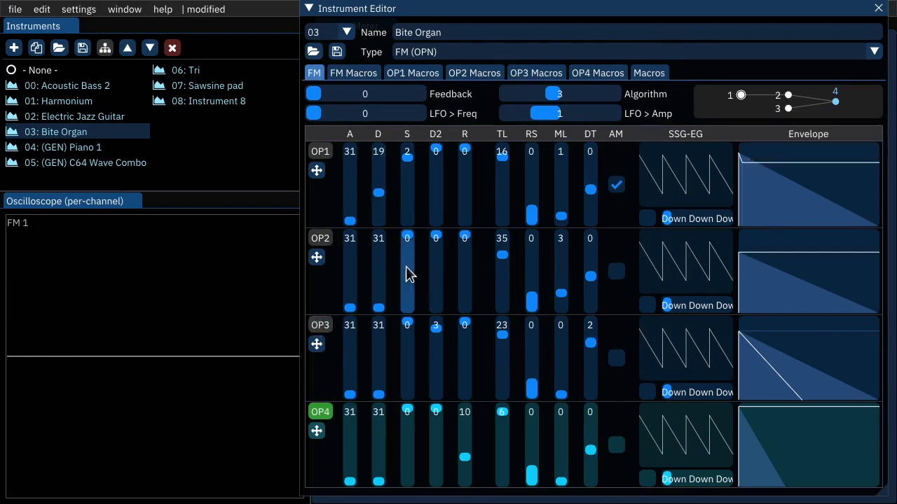
pyautogui.click(327, 239)
pyautogui.press('z')
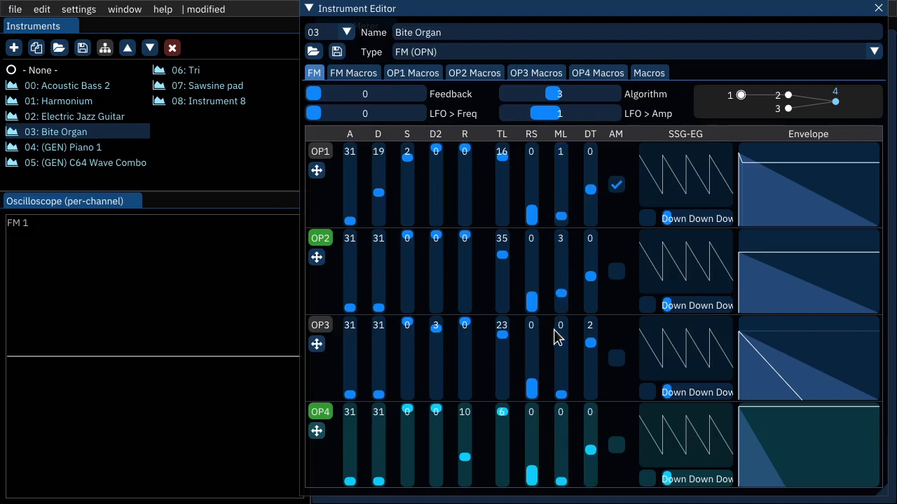
pyautogui.press('q')
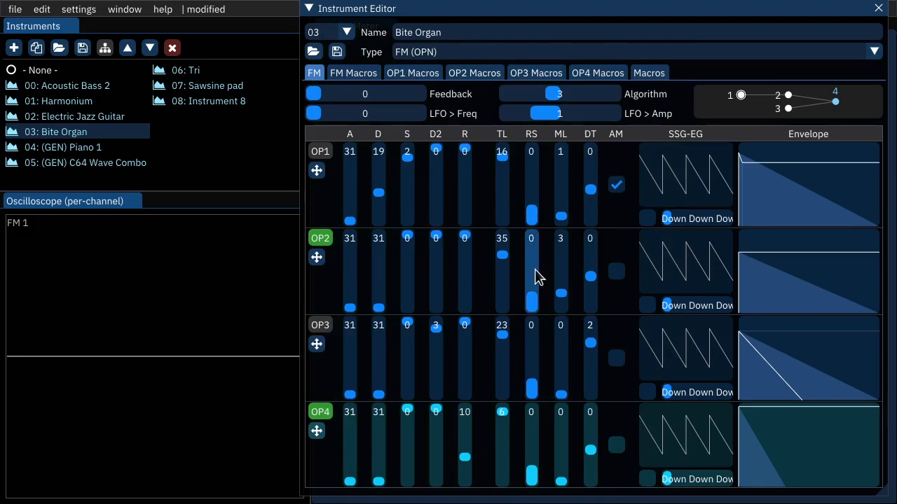
pyautogui.press('q')
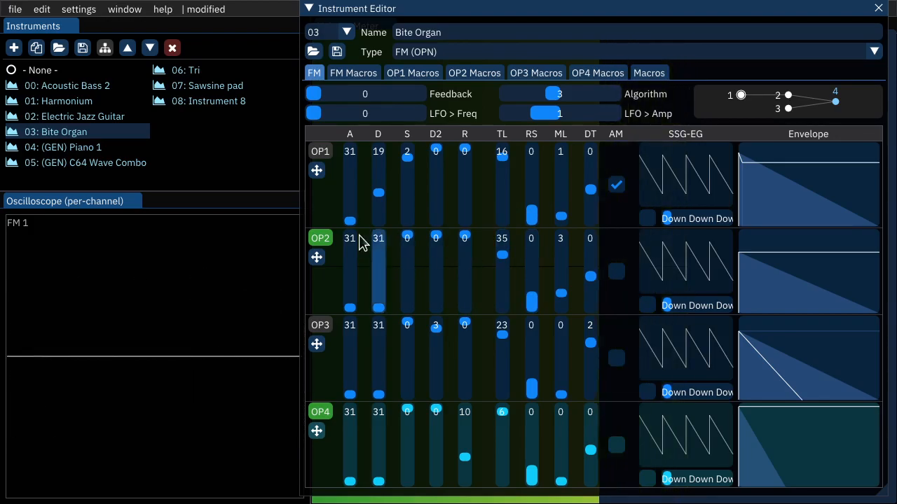
# - Enable operator 1 so it modulates operator 2, and play test notes
pyautogui.click(320, 152)
pyautogui.press('q')
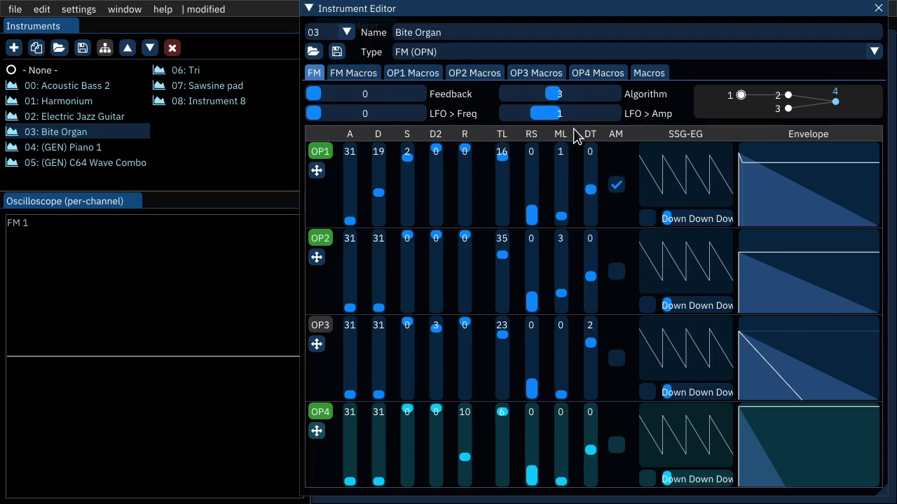
pyautogui.press('q')
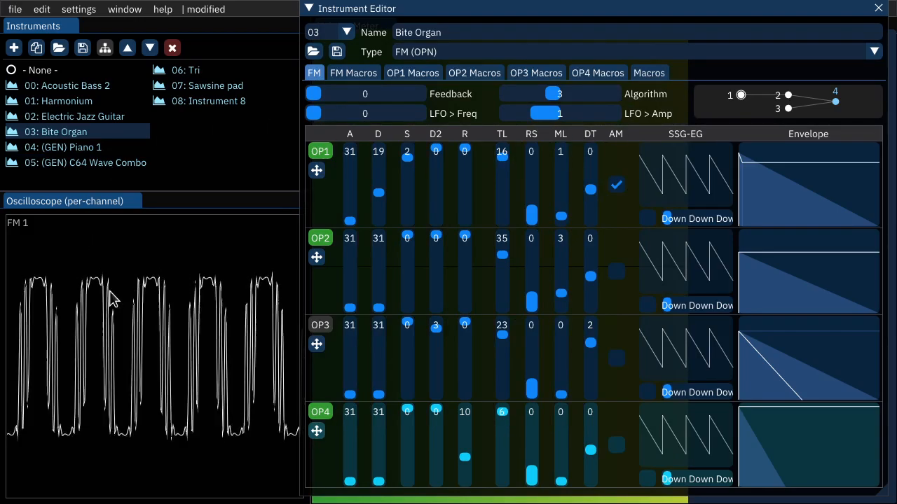
# - Try an LFO > Amp value of 3 with a test note, return it to 1 and play again
pyautogui.moveTo(558, 115); pyautogui.dragTo(611, 116)
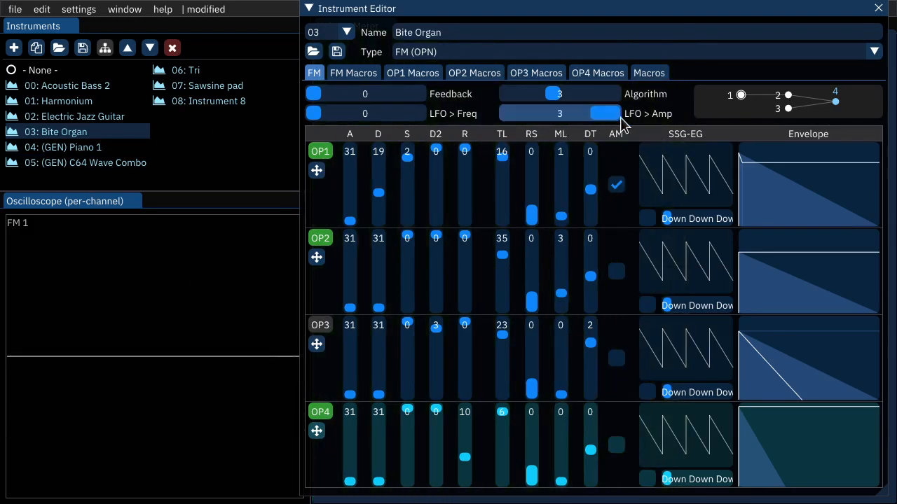
pyautogui.press('q')
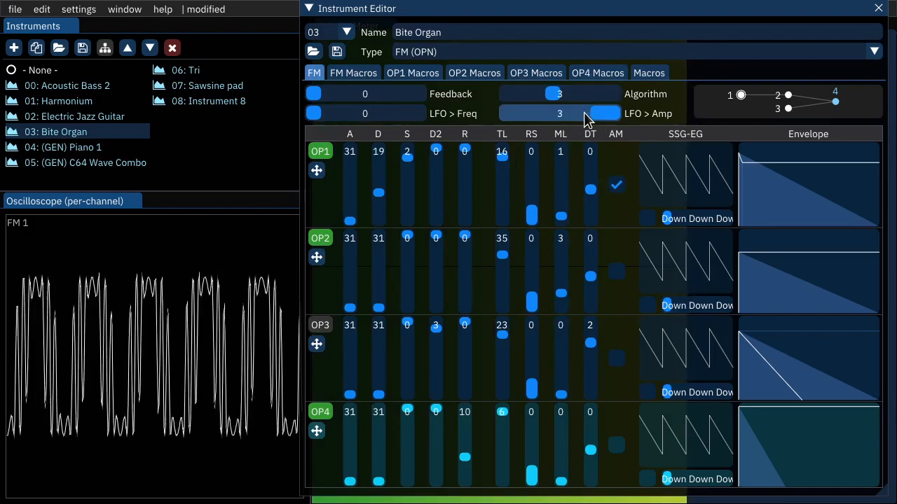
pyautogui.moveTo(609, 117); pyautogui.dragTo(558, 125)
pyautogui.press('q')
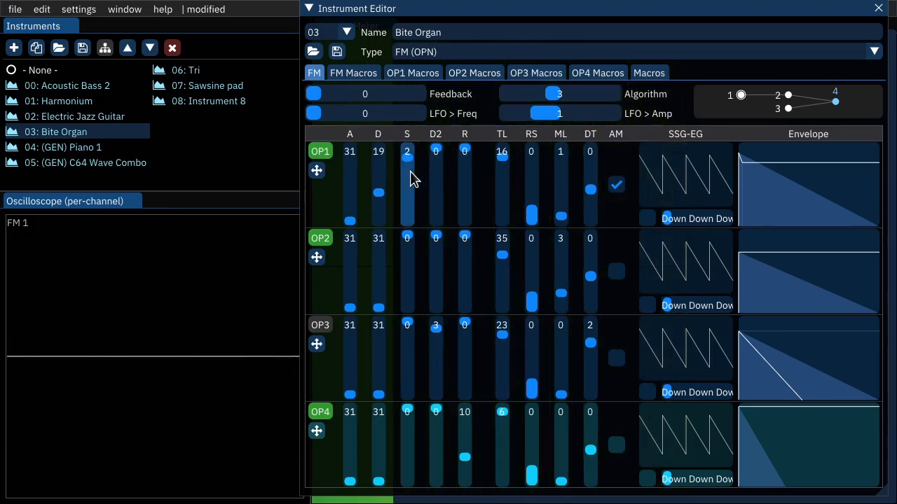
pyautogui.press('q')
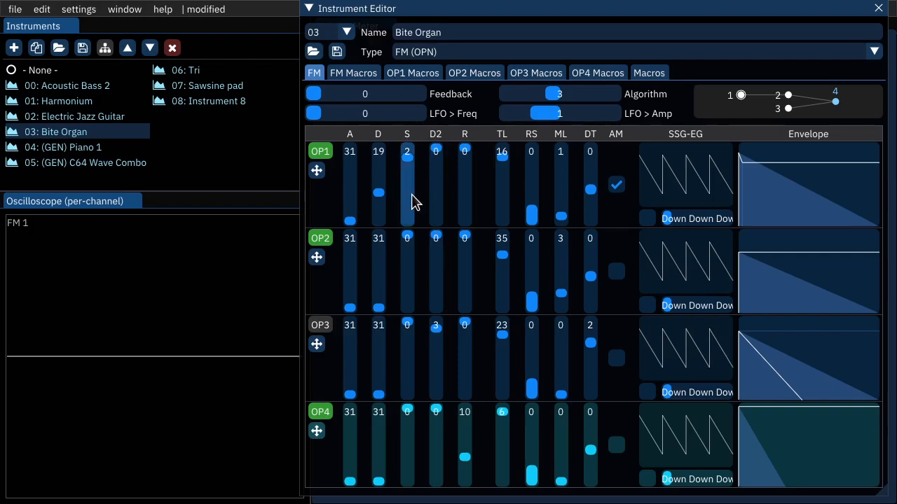
# - Try a sustain of 0 and a total level of 27 on operator 1 with test notes
pyautogui.moveTo(409, 157); pyautogui.dragTo(404, 141)
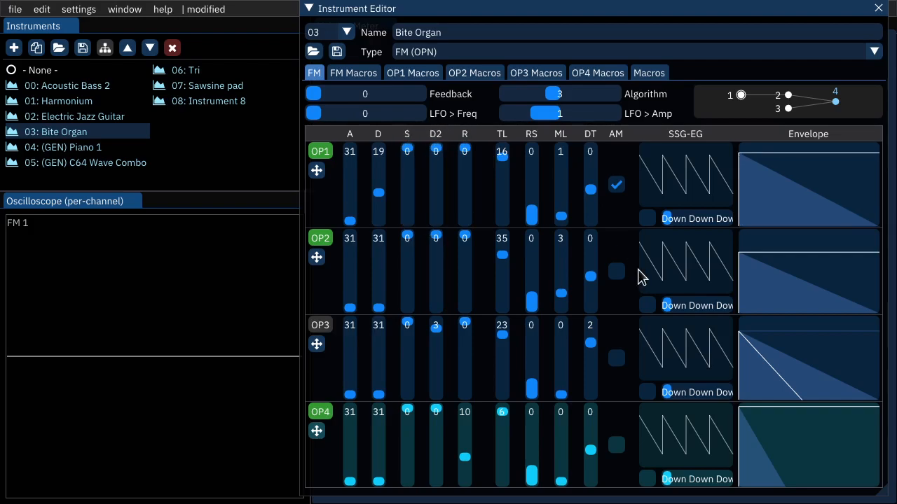
pyautogui.press('q')
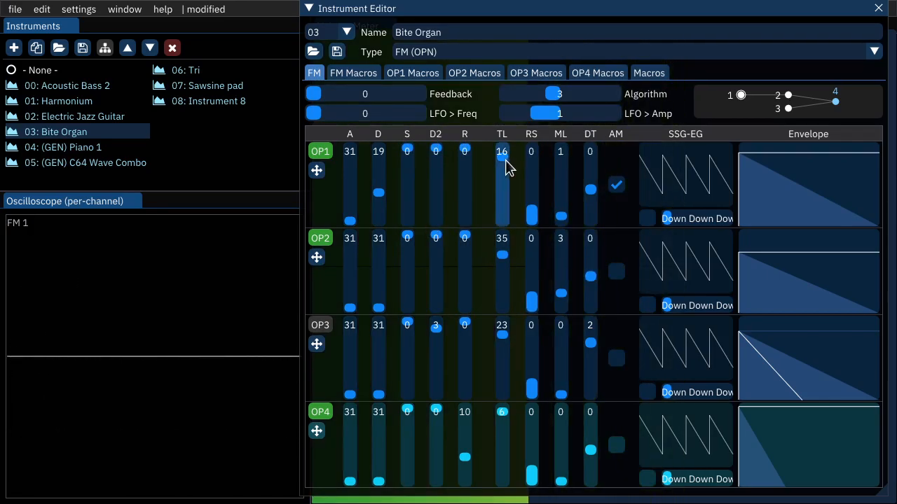
pyautogui.moveTo(506, 174); pyautogui.dragTo(504, 162)
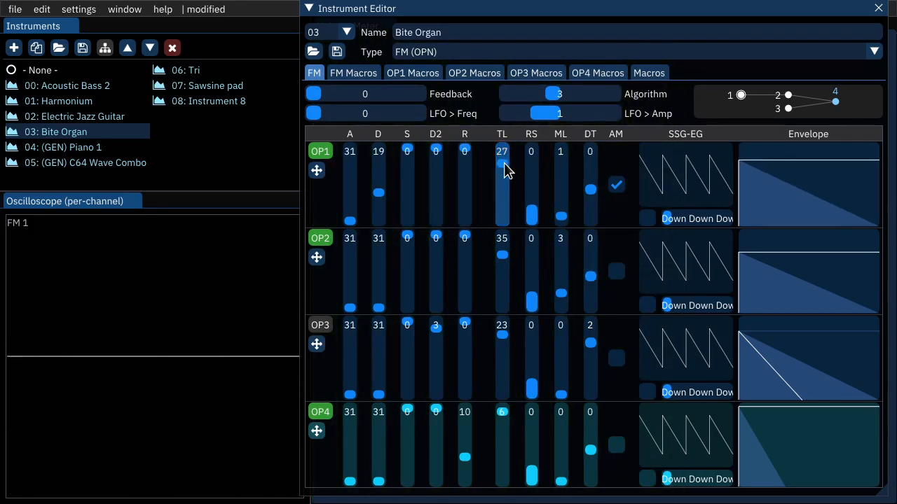
pyautogui.press('q')
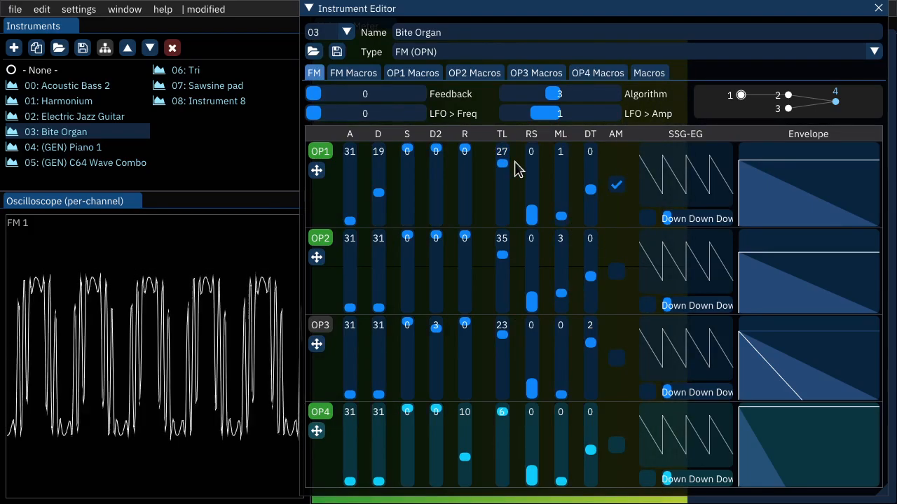
# - Set operator 1's total level to 17 and sustain to 2, and play test notes with operator 3 re-enabled
pyautogui.moveTo(502, 162); pyautogui.dragTo(505, 158)
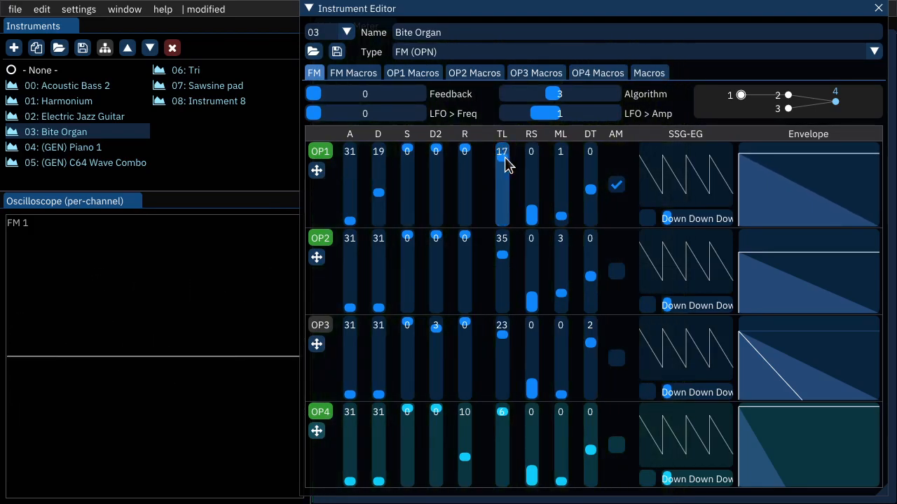
pyautogui.moveTo(408, 158); pyautogui.dragTo(407, 161)
pyautogui.press('q')
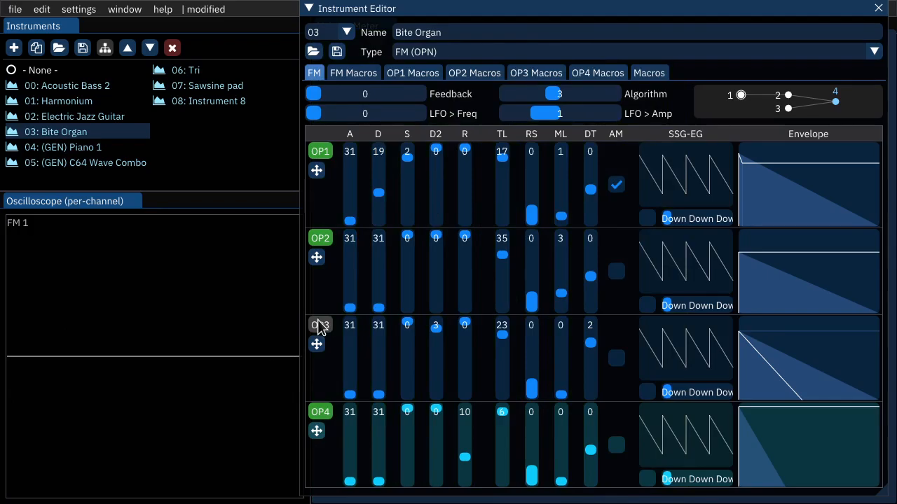
pyautogui.press('q')
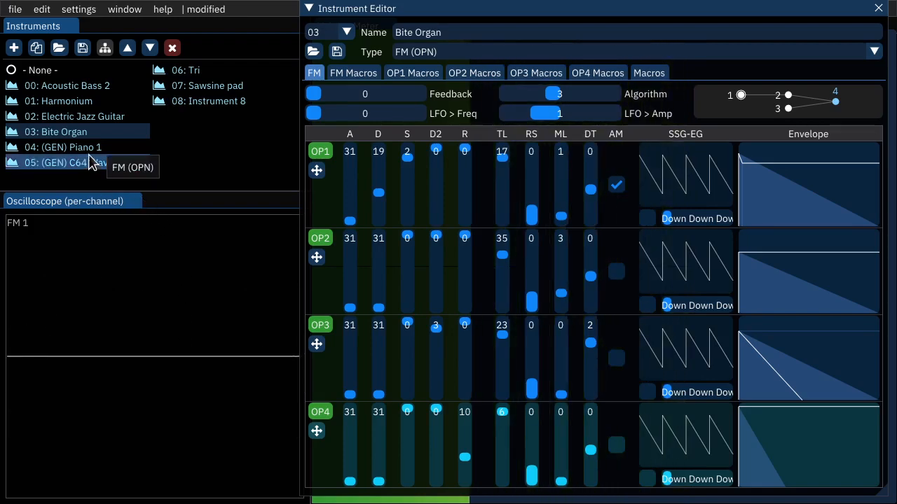
# - Open the (GEN) Piano 1 instrument and play a test note
pyautogui.click(112, 147)
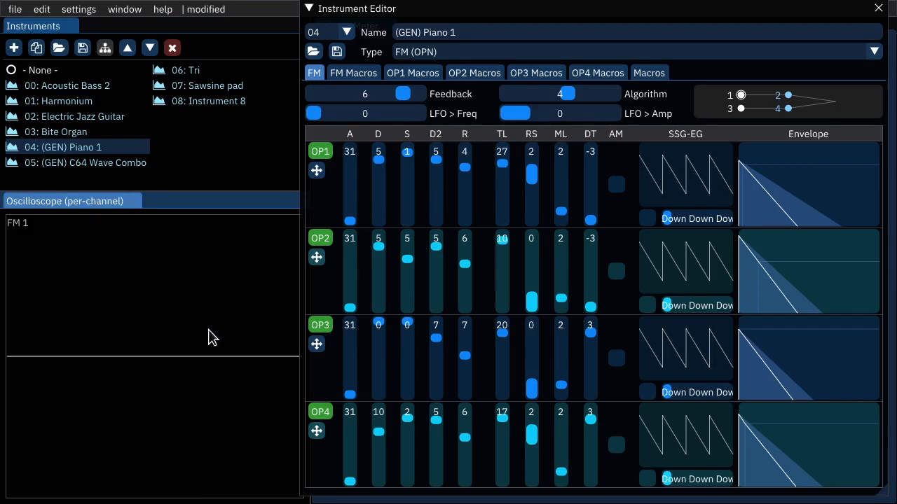
pyautogui.press('q')
pyautogui.click(616, 339)
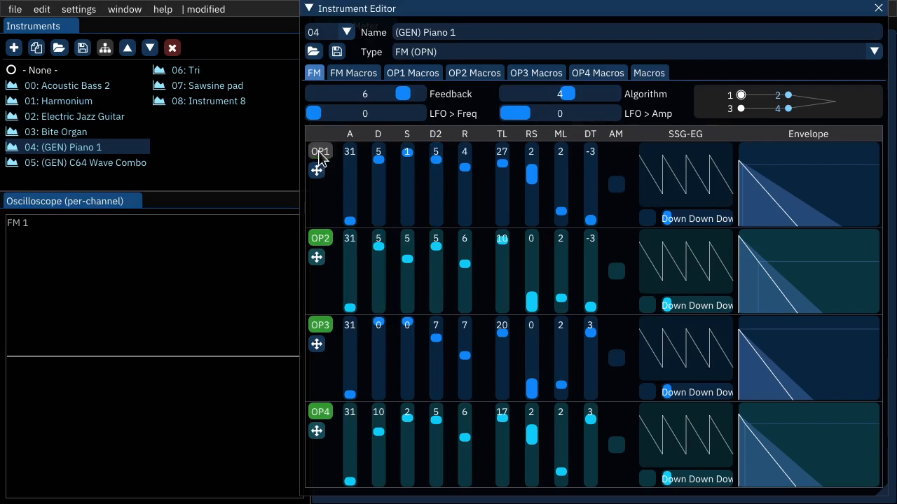
# - Compare the operator 3 and 4 pair with the operator 1 and 2 pair, then play with all four enabled
pyautogui.click(324, 326)
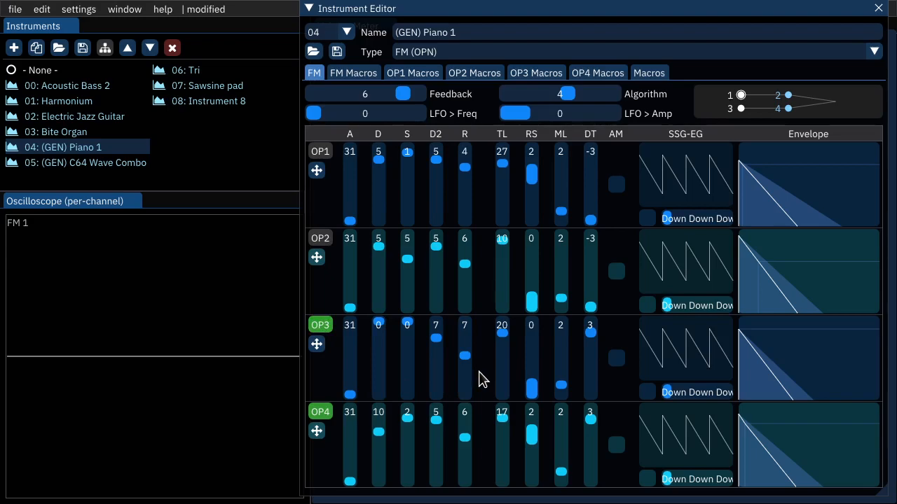
pyautogui.press('q')
pyautogui.click(317, 152)
pyautogui.press('q')
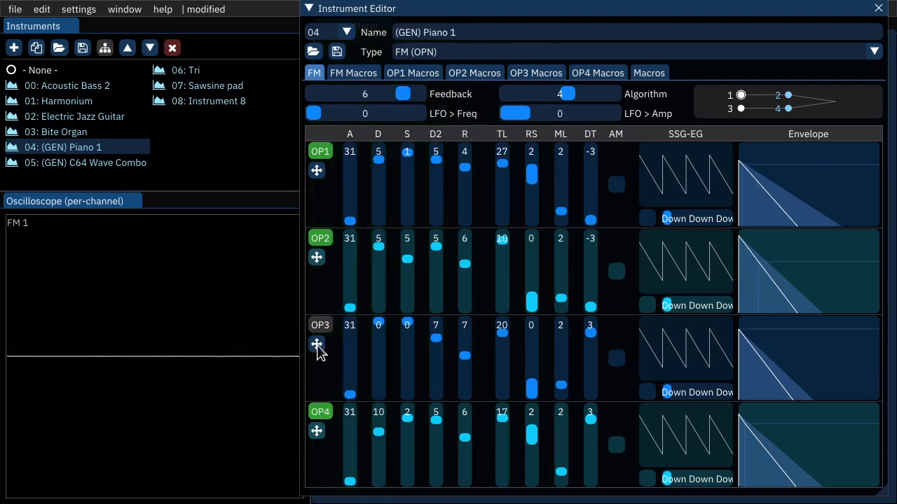
pyautogui.press('q')
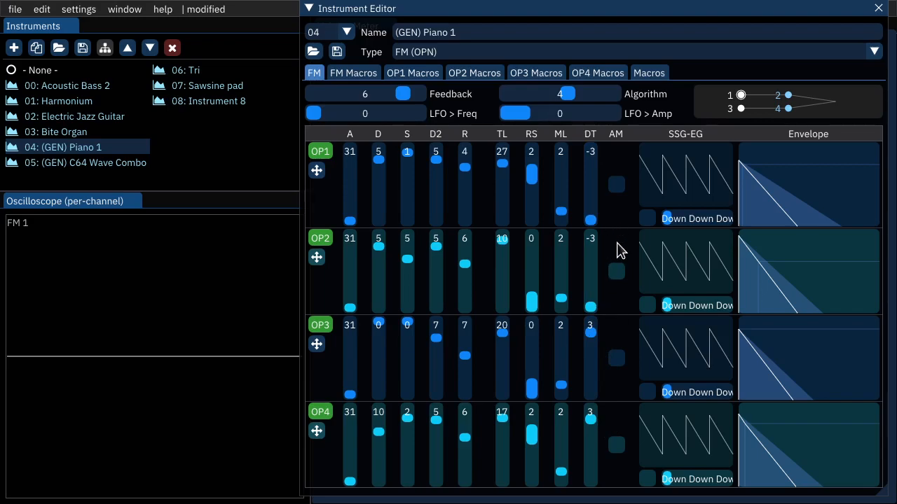
# - Disable operators 1, 2 and 3 of the piano and play test notes with operator 4 alone
pyautogui.press('z')
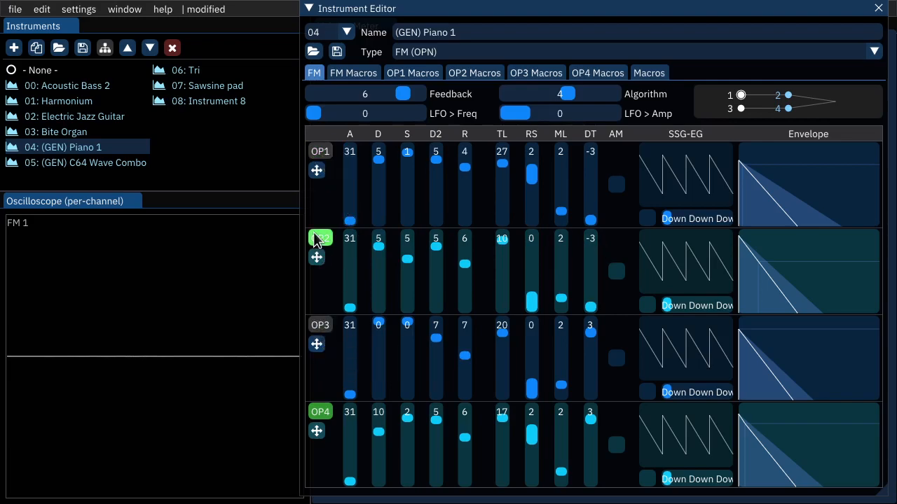
pyautogui.press('z')
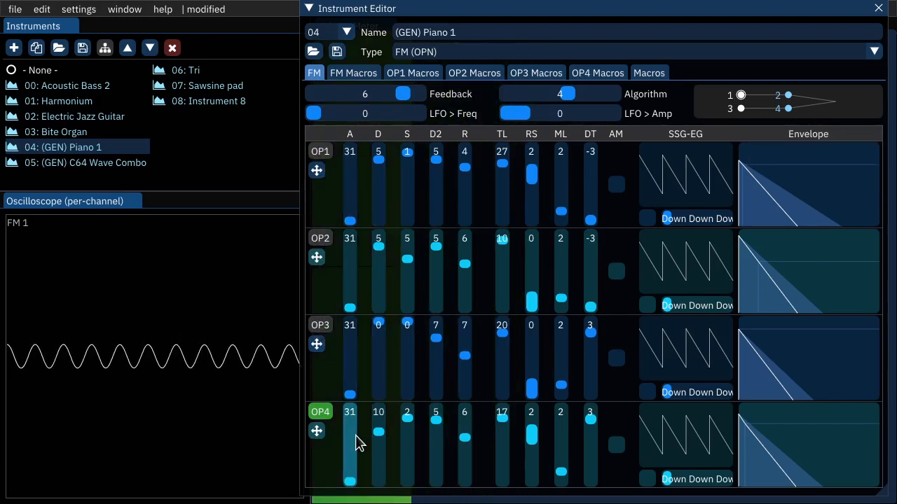
pyautogui.press('q')
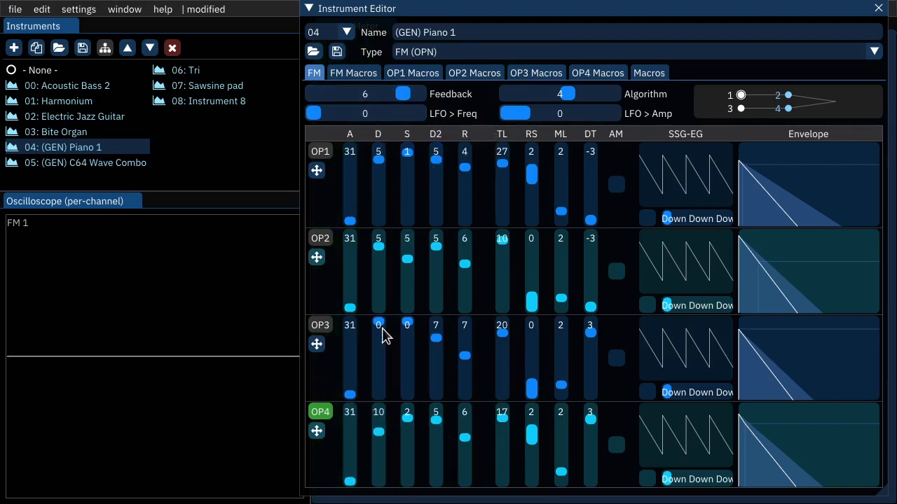
pyautogui.press('q')
pyautogui.press('q')
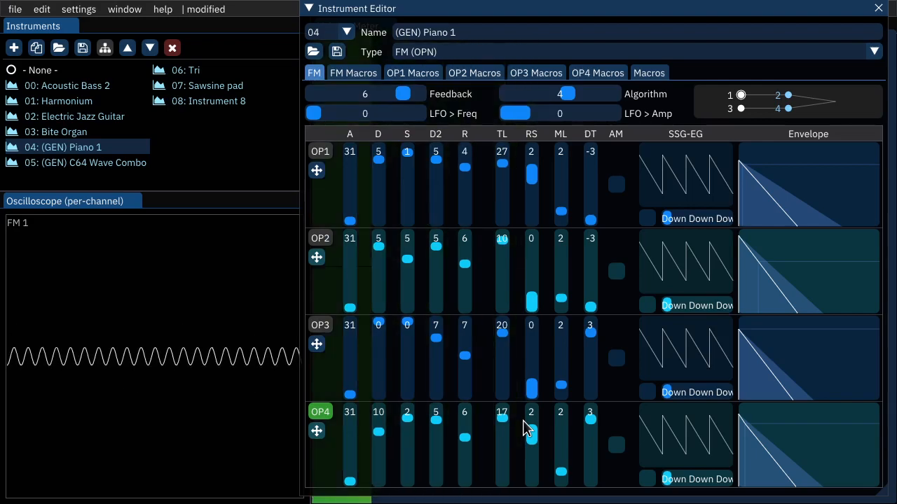
# - Enable operator 3 as the modulator of operator 4 and play a test note
pyautogui.click(318, 325)
pyautogui.press('q')
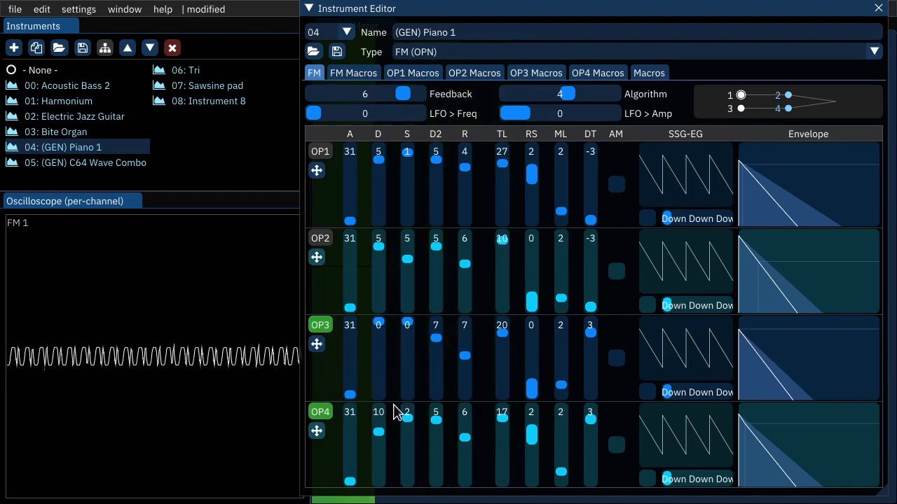
# - Isolate operator 2 of the piano and play test notes, briefly adding operator 4
pyautogui.press('q')
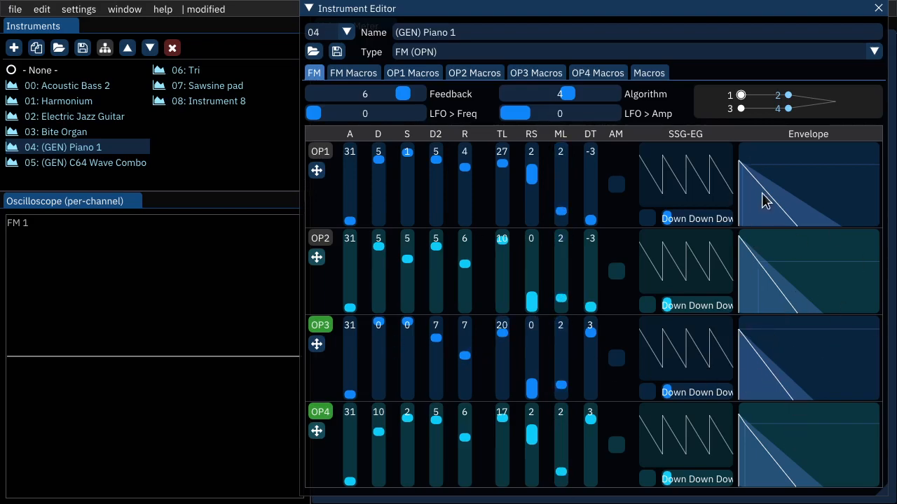
pyautogui.click(320, 238)
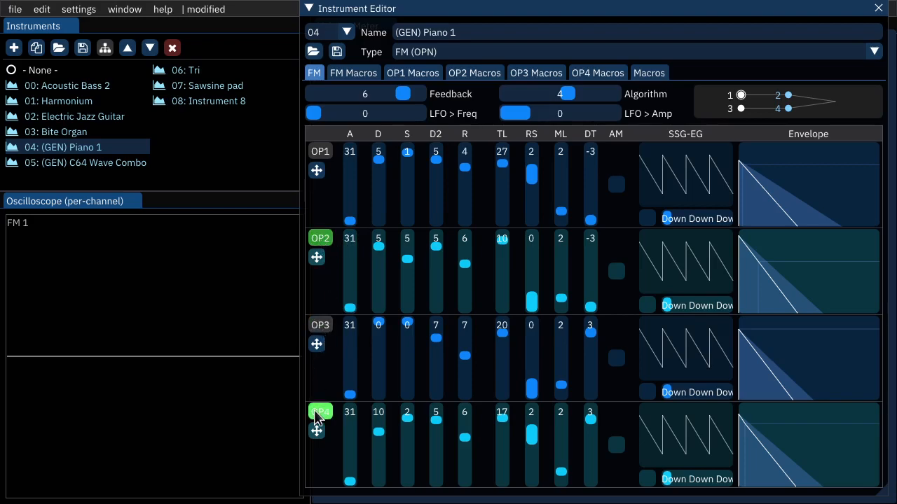
pyautogui.press('z')
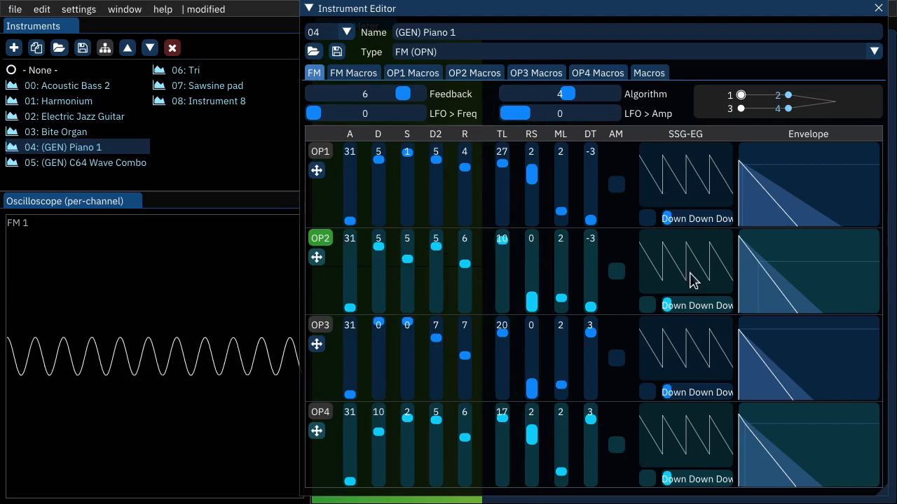
pyautogui.click(320, 413)
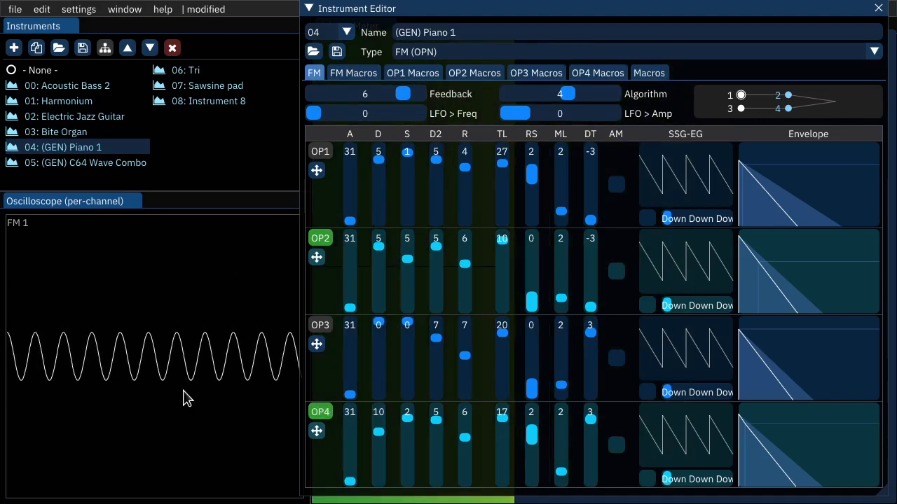
pyautogui.click(321, 413)
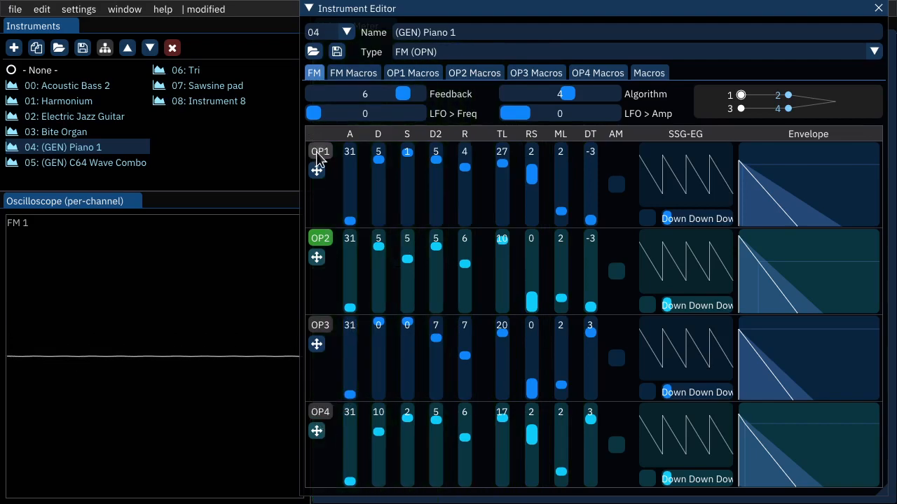
# - Enable operator 1 as the modulator of operator 2, and play test notes before and after re-enabling operators 3 and 4
pyautogui.click(319, 152)
pyautogui.press('q')
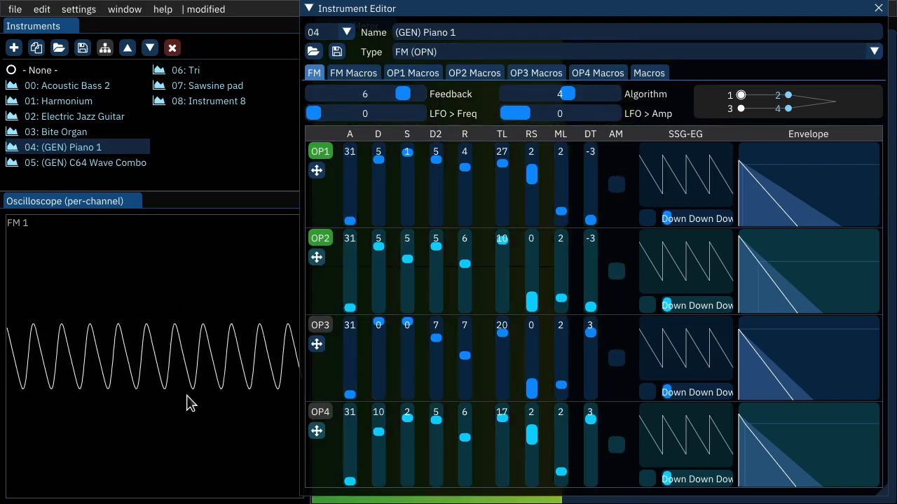
pyautogui.click(321, 412)
pyautogui.click(320, 325)
pyautogui.press('q')
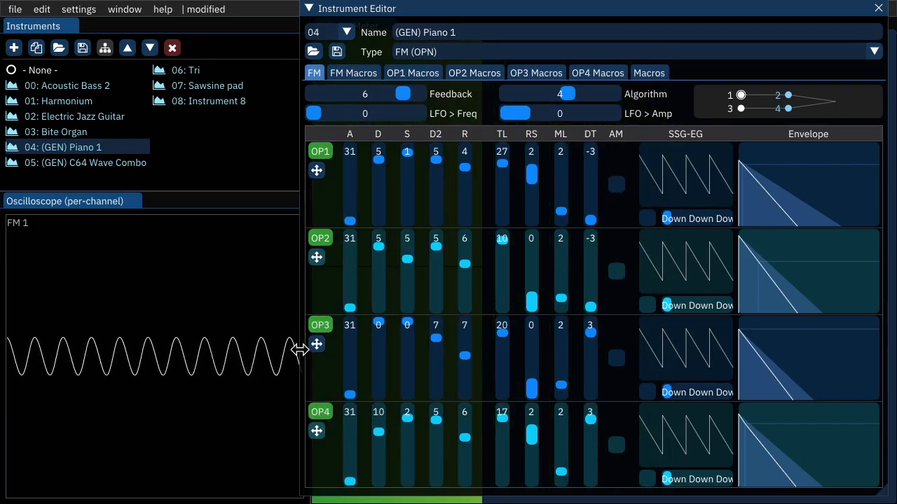
# - Open the (GEN) C64 Wave Combo instrument and play a test note
pyautogui.click(82, 164)
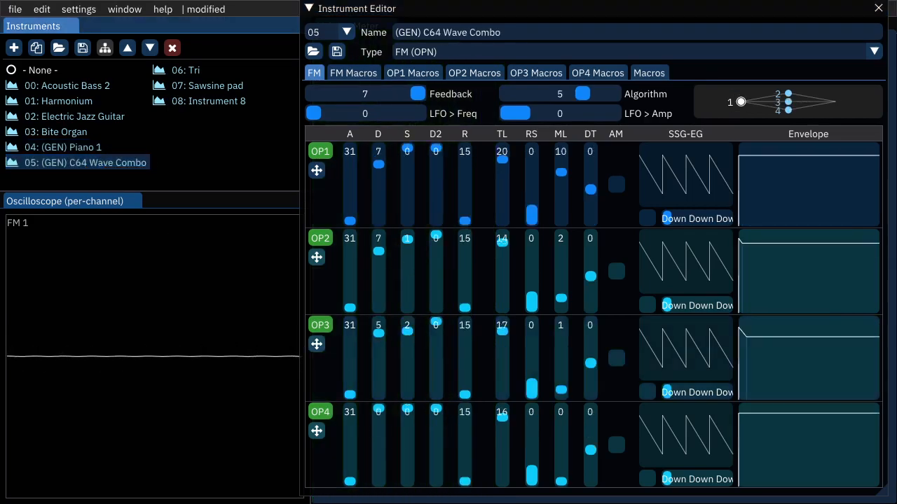
pyautogui.click(254, 391)
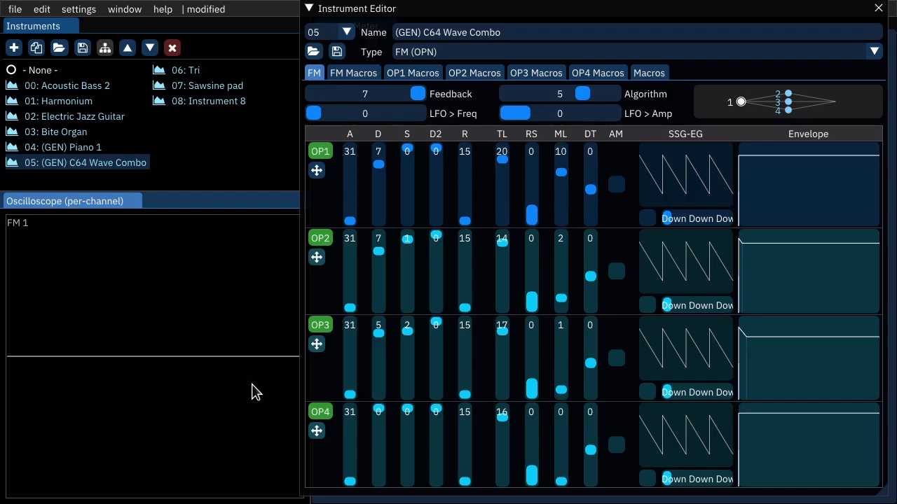
pyautogui.press('z')
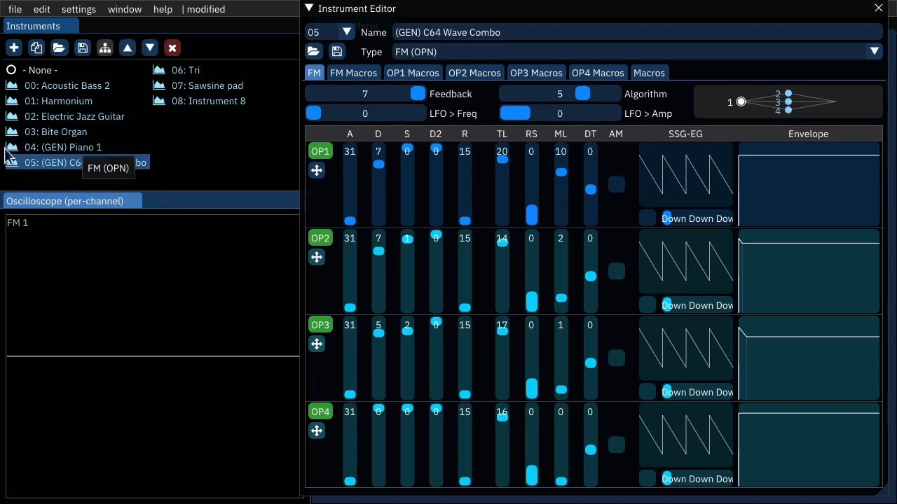
pyautogui.click(100, 161)
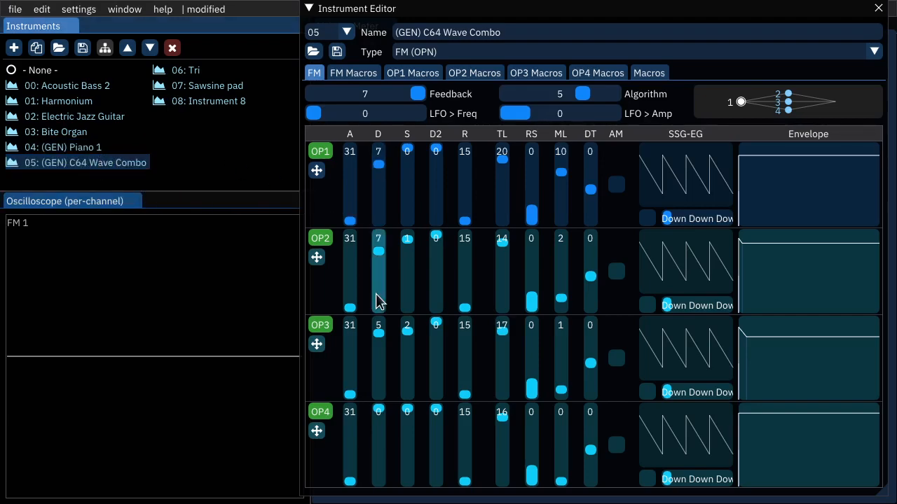
# - Disable operators 1, 2 and 3 of the C64 Wave Combo and play test notes with operator 4 alone
pyautogui.click(320, 151)
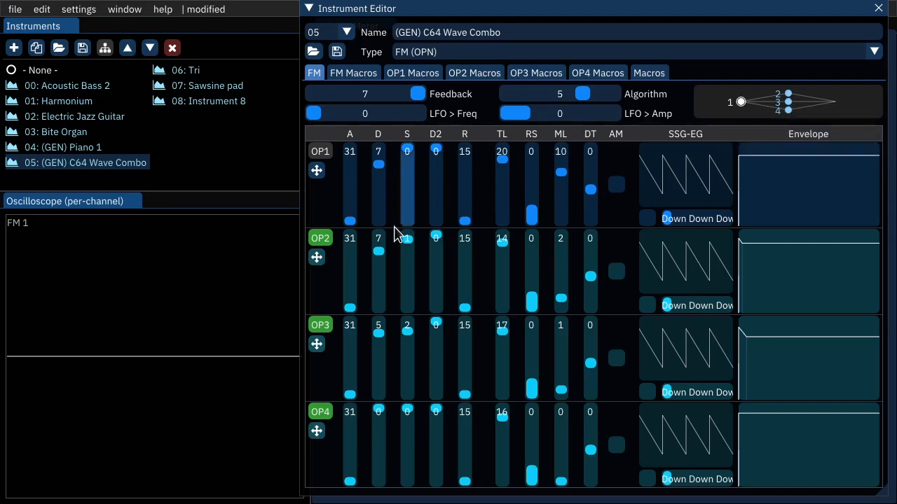
pyautogui.click(321, 327)
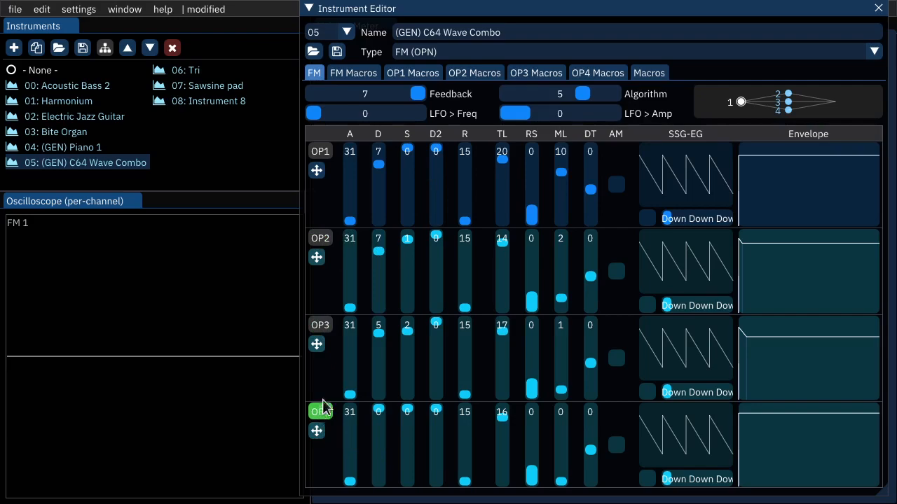
pyautogui.press('z')
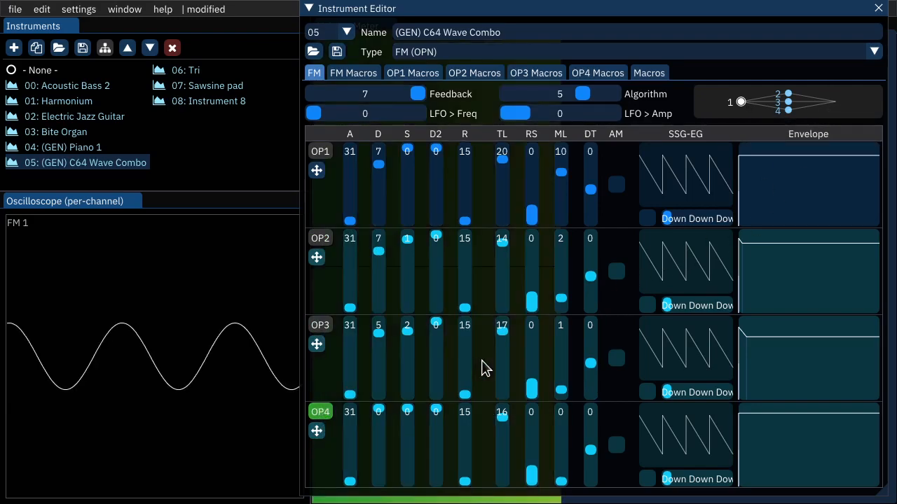
pyautogui.press('q')
# - Isolate operators 3 and 2 in turn, and play a test note with operators 2, 3 and 4 enabled together
pyautogui.click(320, 325)
pyautogui.click(319, 412)
pyautogui.click(316, 240)
pyautogui.click(321, 328)
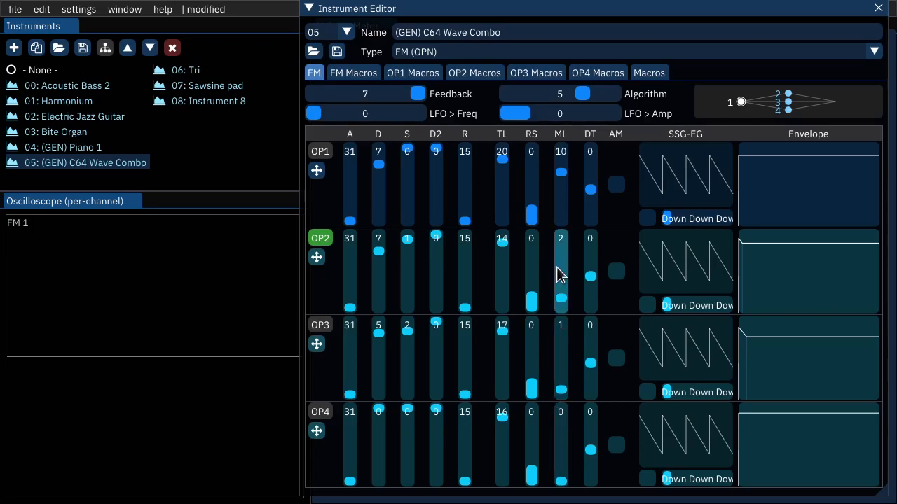
pyautogui.click(319, 413)
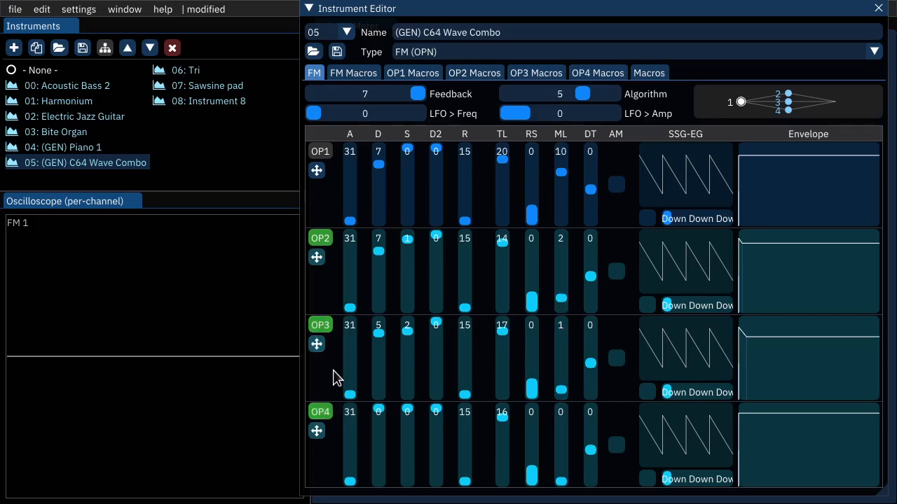
pyautogui.press('z')
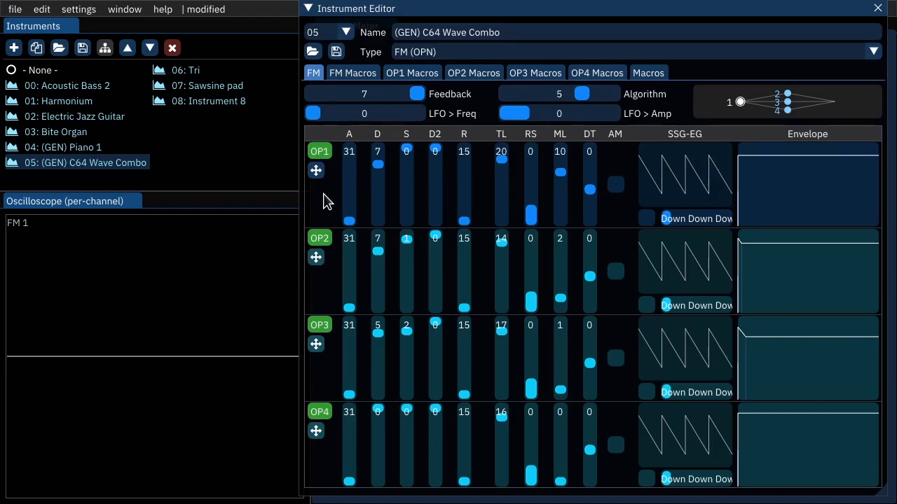
# - Compare the full C64 Wave Combo sound with operator 1 enabled and disabled by playing test notes
pyautogui.press('q')
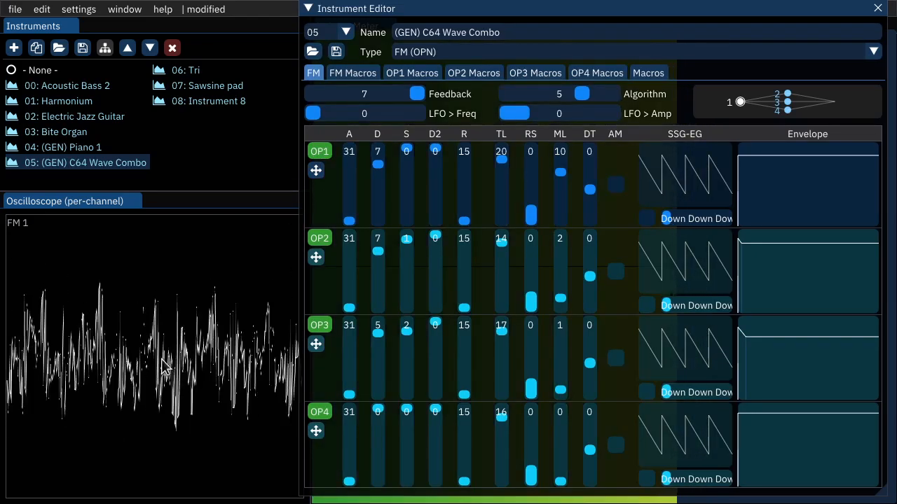
pyautogui.click(322, 150)
pyautogui.press('q')
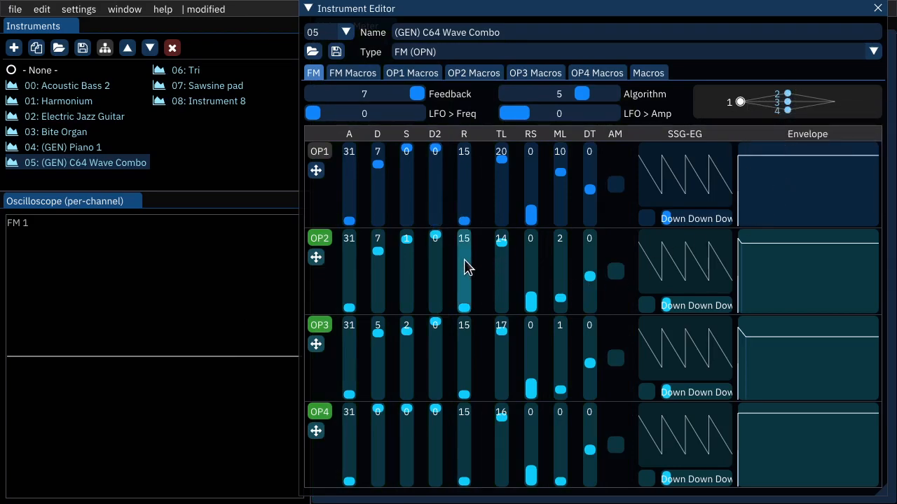
pyautogui.click(320, 152)
pyautogui.press('q')
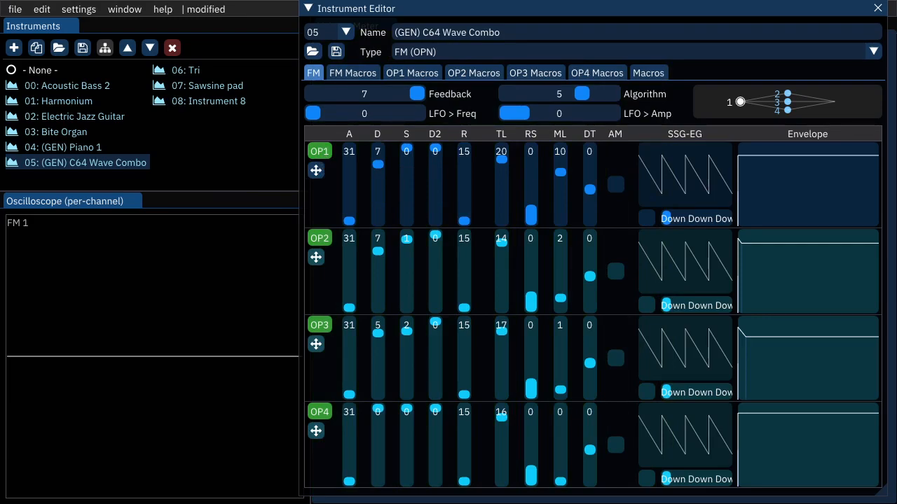
# - Enable only operators 1 and 4 of the C64 Wave Combo and play test notes
pyautogui.click(166, 262)
pyautogui.click(326, 150)
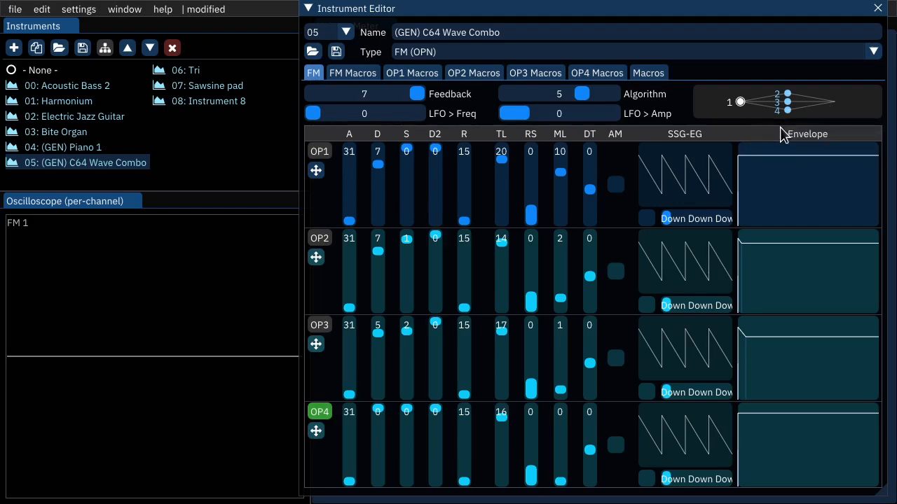
pyautogui.click(319, 150)
pyautogui.press('q')
pyautogui.press('q')
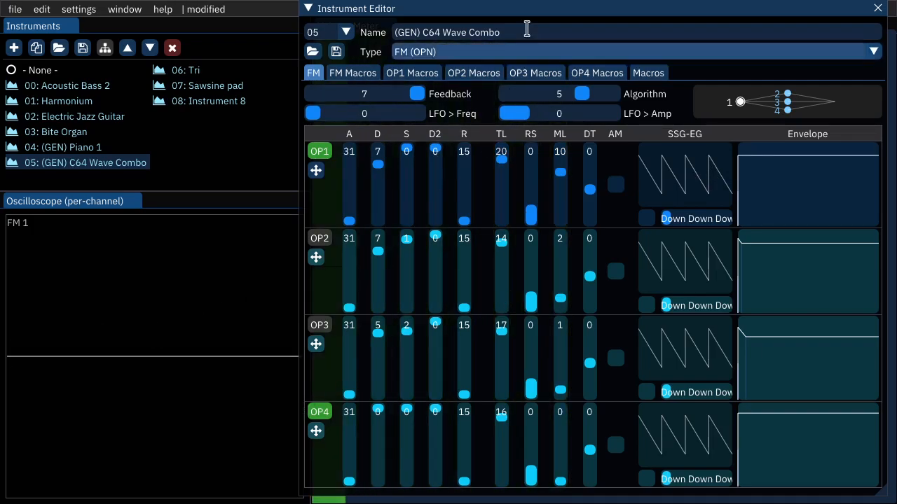
# - Set the feedback to 0, play a test note for comparison, and restore the feedback to 7
pyautogui.moveTo(419, 95); pyautogui.dragTo(311, 284)
pyautogui.press('q')
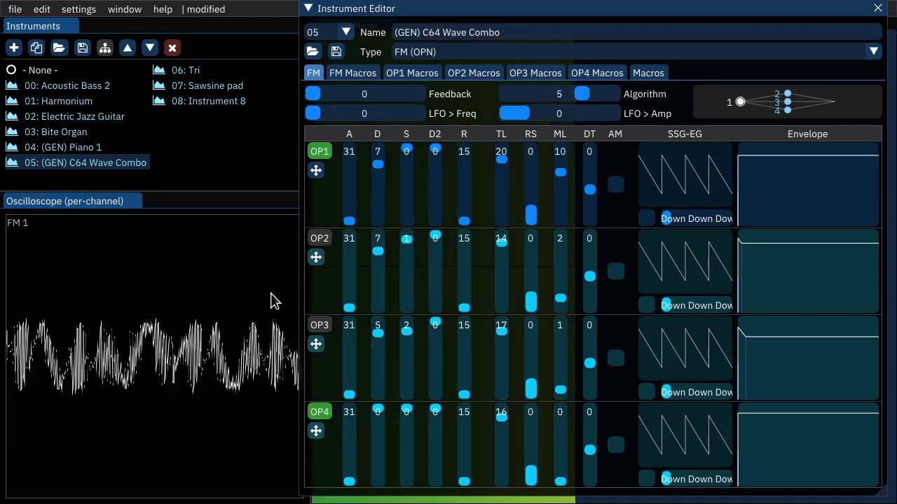
pyautogui.moveTo(320, 94); pyautogui.dragTo(483, 468)
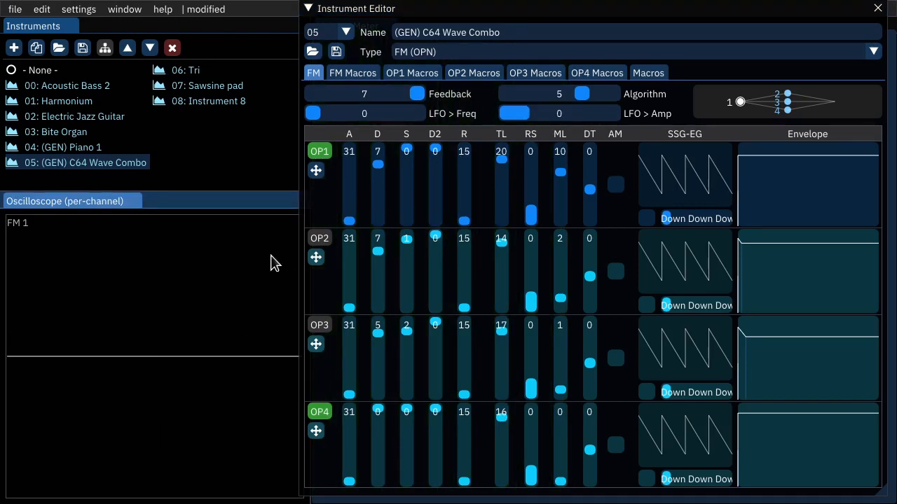
# - Replace operator 4 with operator 3 and with operator 2 as operator 1's partner, and play a test note
pyautogui.click(330, 393)
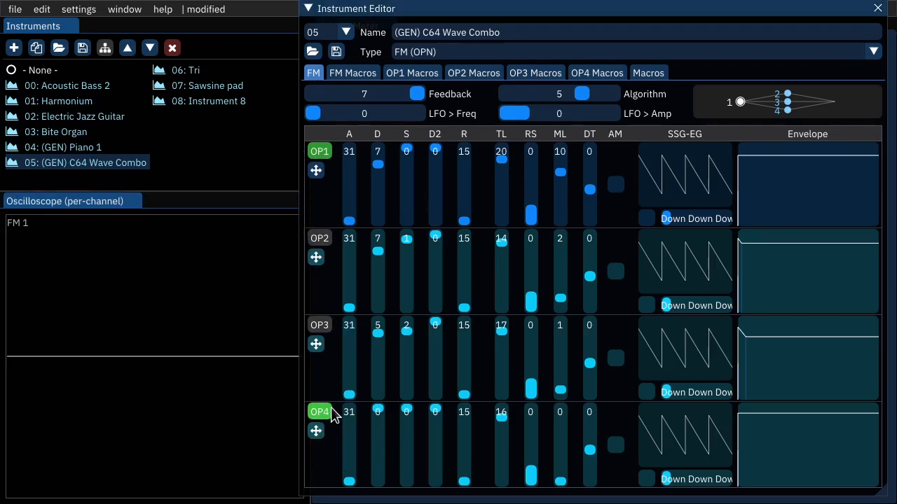
pyautogui.click(324, 415)
pyautogui.click(323, 326)
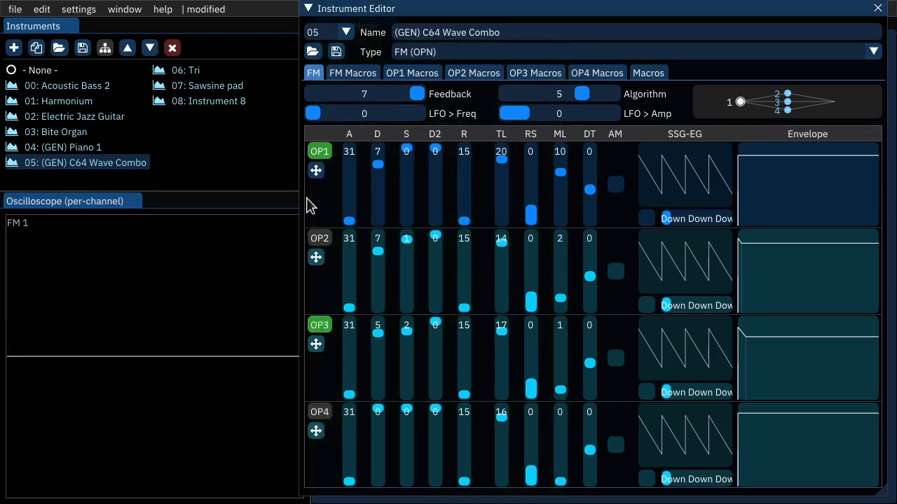
pyautogui.click(321, 325)
pyautogui.click(319, 238)
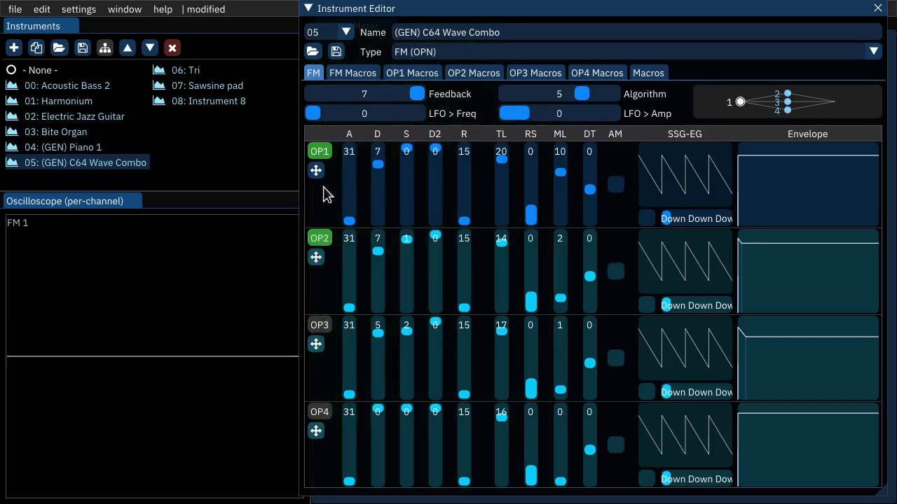
pyautogui.press('z')
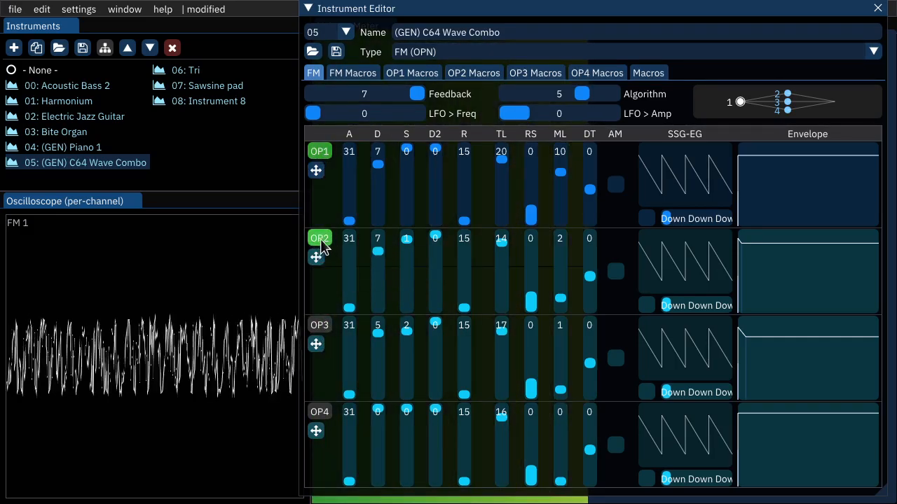
# - Enable all four operators and compare the sound with and without operator 1 by playing test notes
pyautogui.click(310, 325)
pyautogui.press('z')
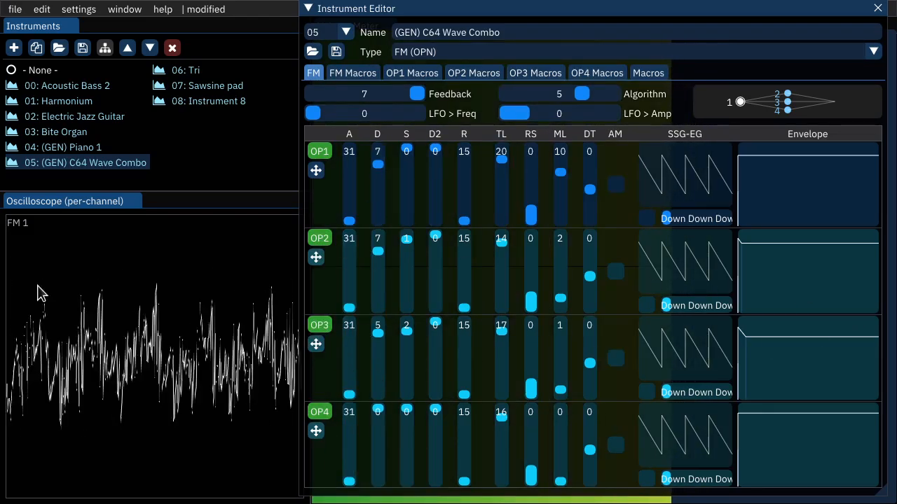
pyautogui.click(320, 152)
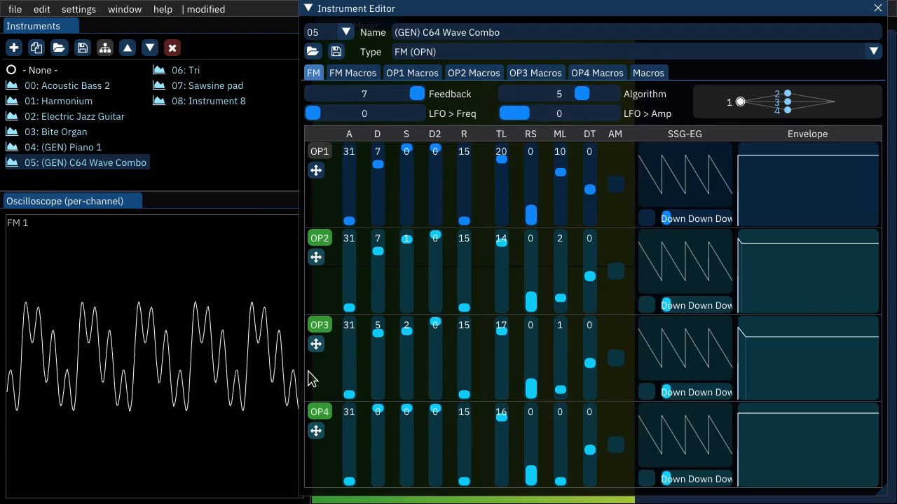
pyautogui.click(320, 152)
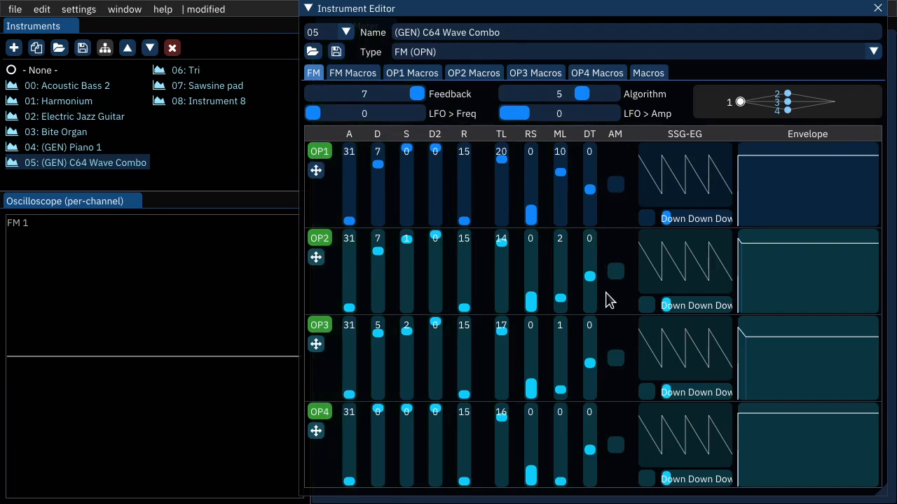
pyautogui.press('q')
# - Open the Tri instrument and play test notes
pyautogui.click(184, 71)
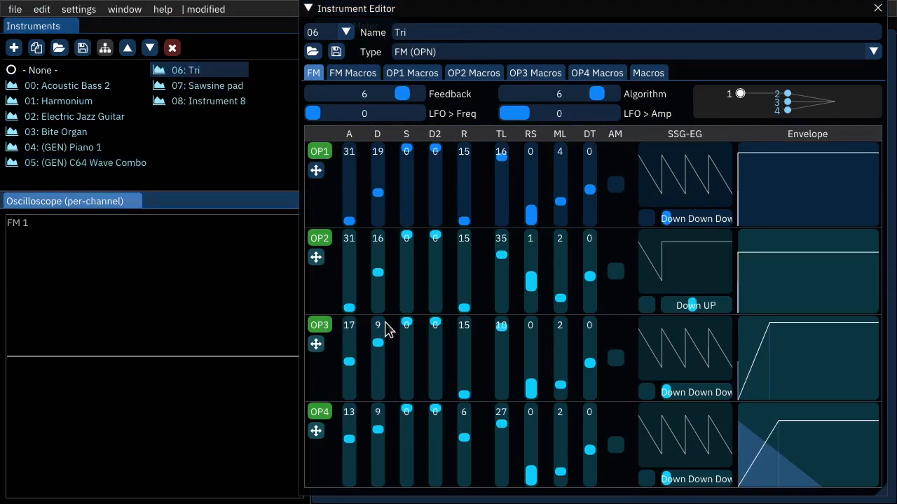
pyautogui.press('t')
pyautogui.press('q')
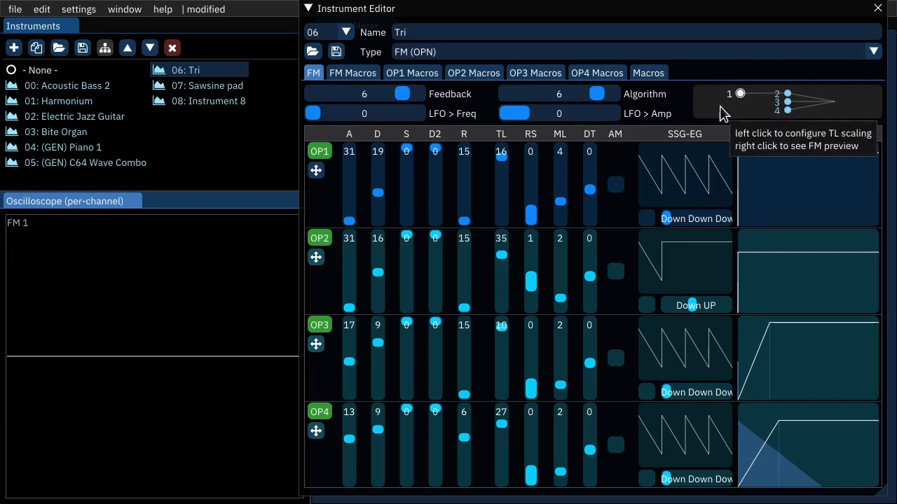
# - Disable operators 1, 2 and 3 of Tri and play a test note with operator 4 alone
pyautogui.click(318, 152)
pyautogui.click(319, 238)
pyautogui.click(315, 328)
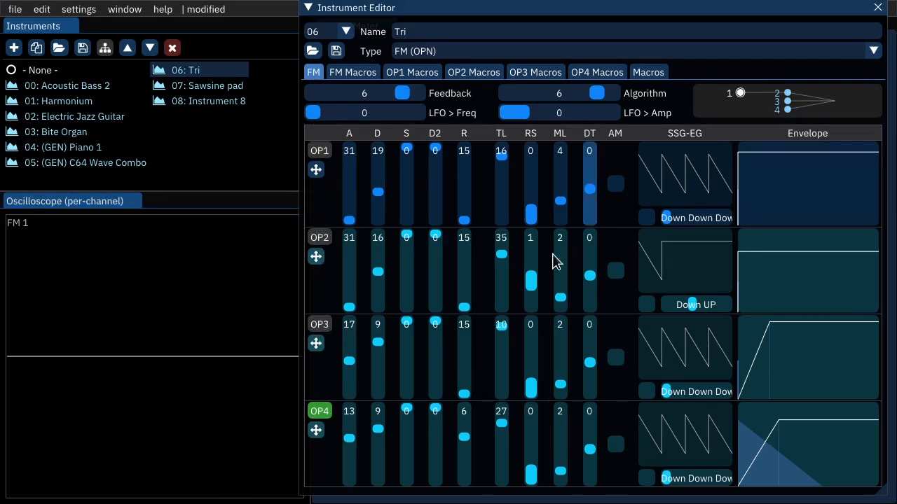
pyautogui.press('q')
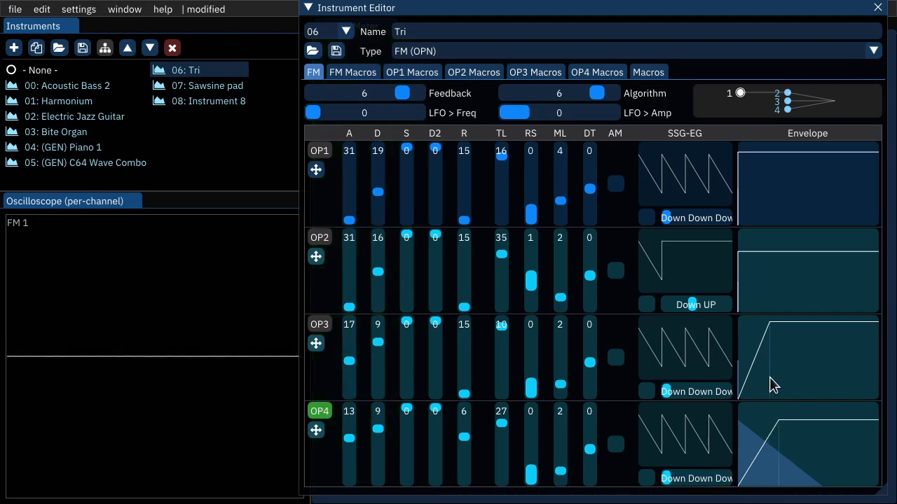
# - Play a test note with Tri's operator 4, and isolate operator 3 and operator 2 to hear each alone
pyautogui.press('q')
pyautogui.click(320, 413)
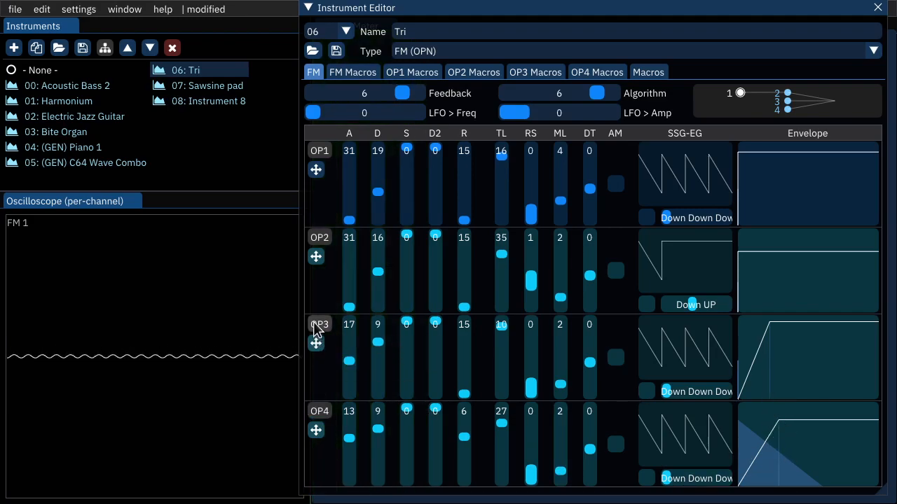
pyautogui.click(315, 330)
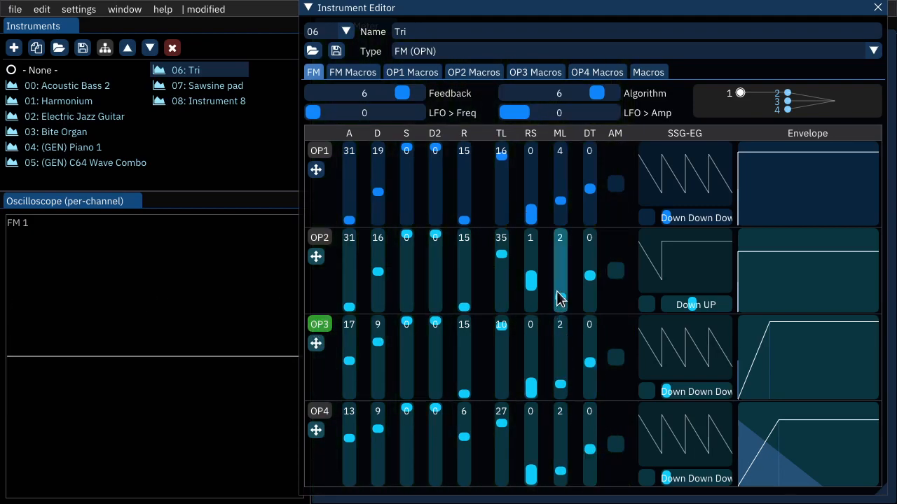
pyautogui.click(317, 329)
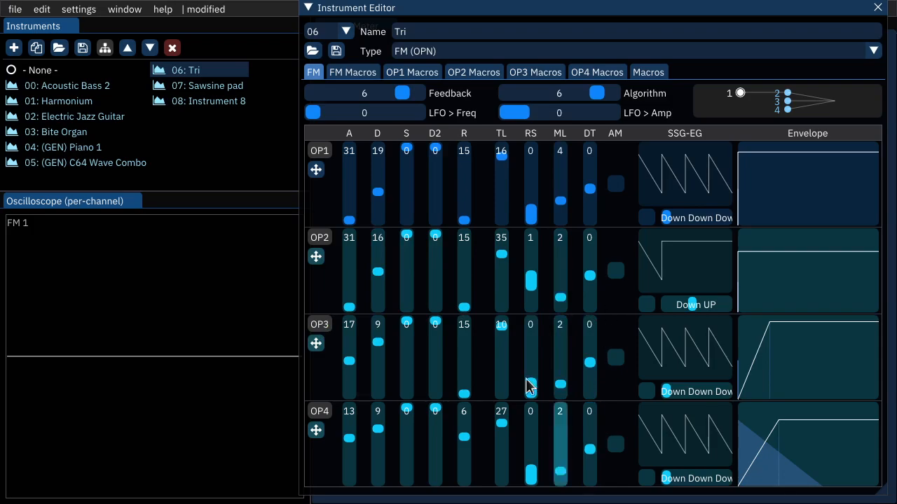
pyautogui.click(333, 246)
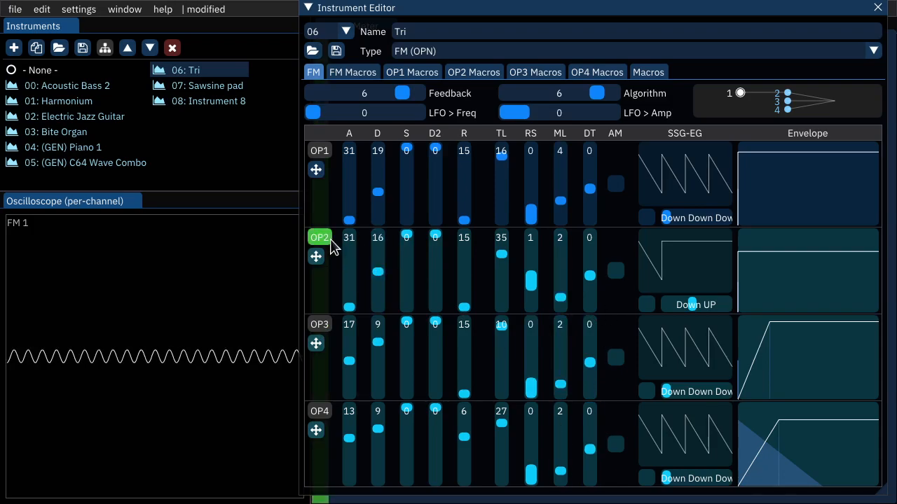
# - Add operators 3 and 4 to operator 2, compare the sound without operator 2, and disable all operators
pyautogui.click(320, 328)
pyautogui.click(321, 412)
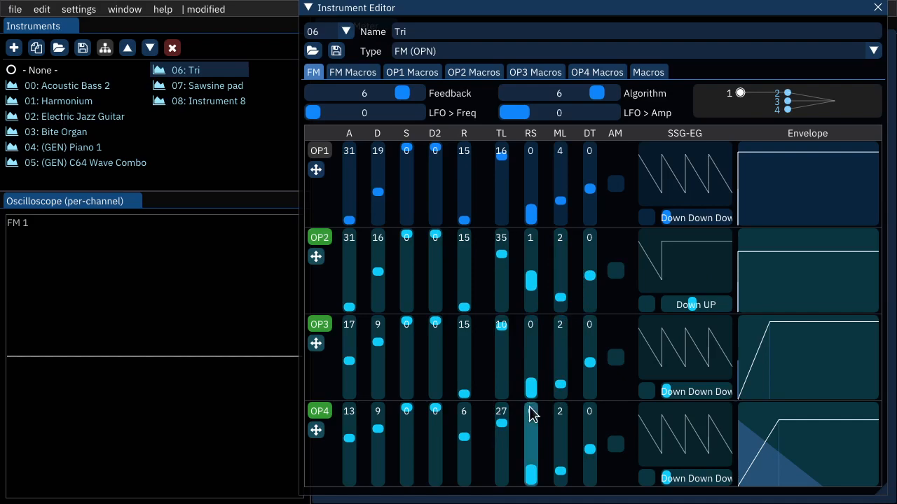
pyautogui.click(320, 238)
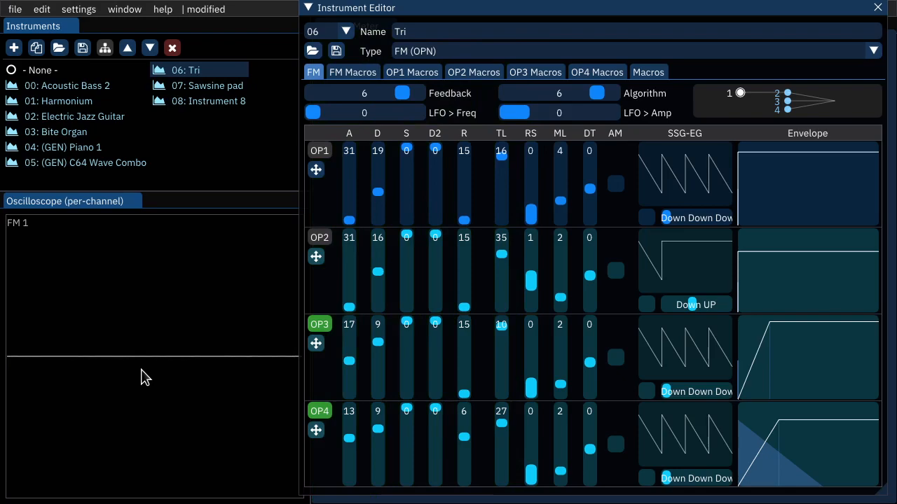
pyautogui.click(320, 325)
pyautogui.click(319, 411)
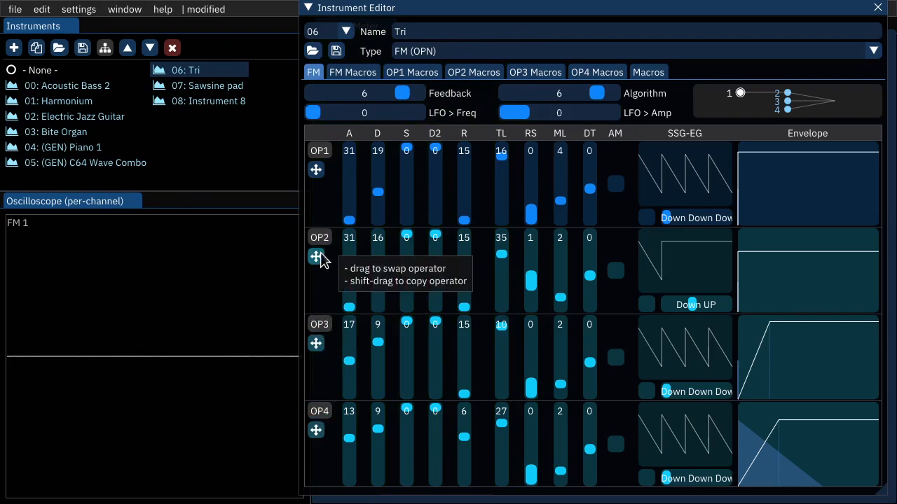
# - Enable operators 1 and 2 of Tri to hear them together, and re-enable operators 3 and 4
pyautogui.click(320, 238)
pyautogui.click(319, 153)
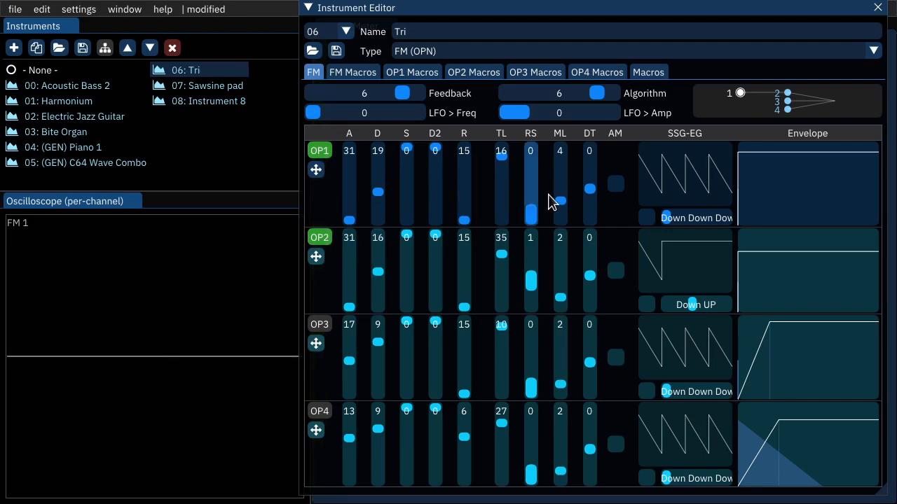
pyautogui.click(320, 324)
pyautogui.click(320, 411)
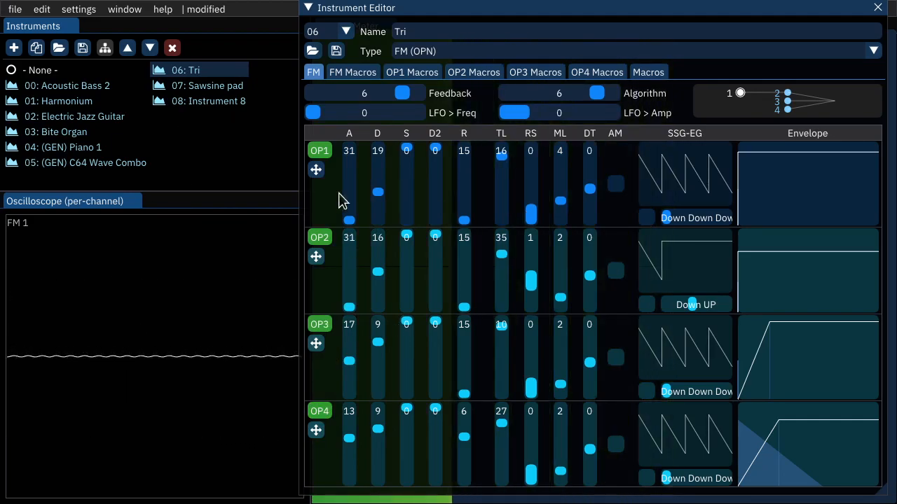
# - Open the Sawsine pad instrument and play test notes
pyautogui.click(232, 87)
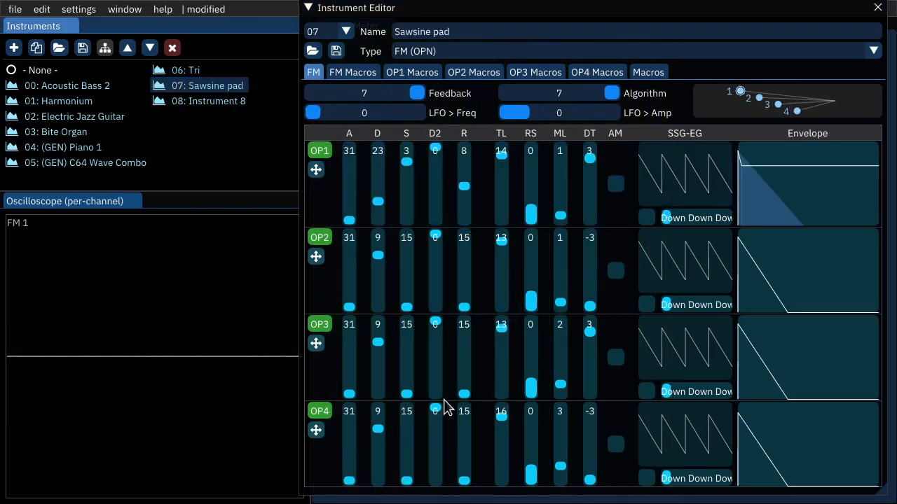
pyautogui.click(184, 392)
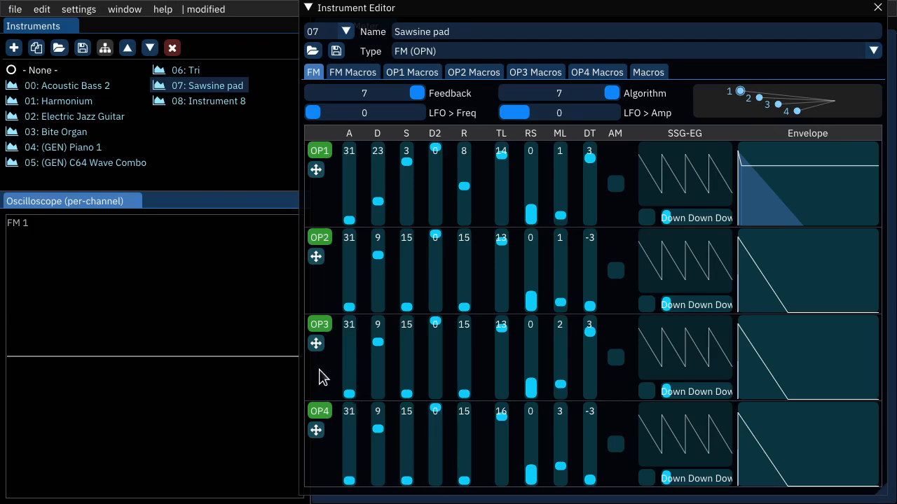
pyautogui.moveTo(319, 376); pyautogui.dragTo(321, 379)
pyautogui.press('q')
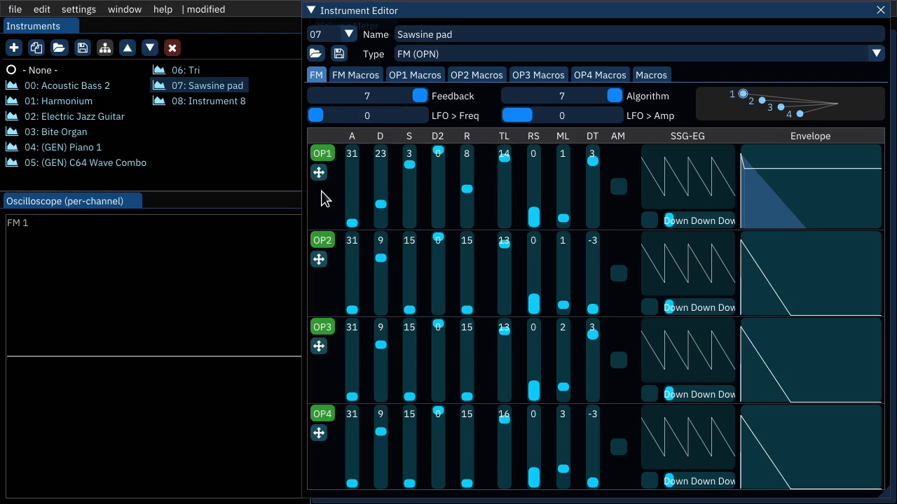
# - Disable operators 1, 2 and 3 of Sawsine pad and play a test note with operator 4 alone
pyautogui.click(322, 154)
pyautogui.click(321, 240)
pyautogui.click(322, 328)
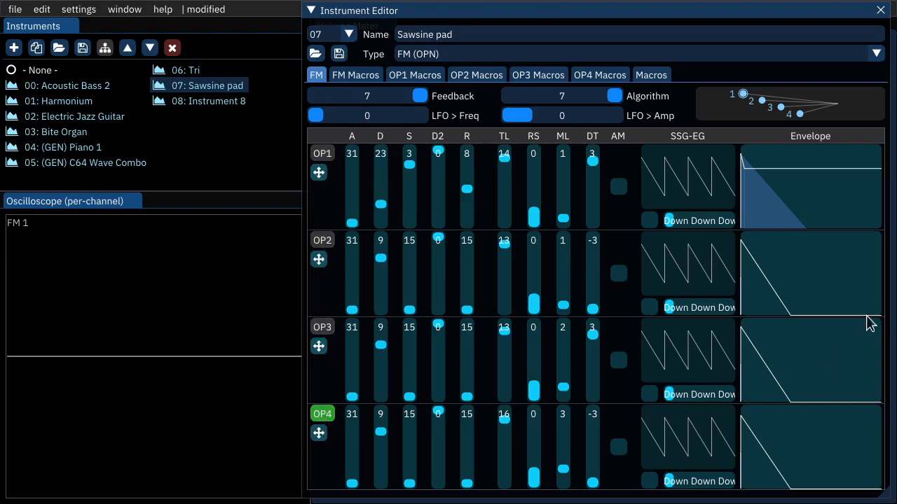
pyautogui.press('q')
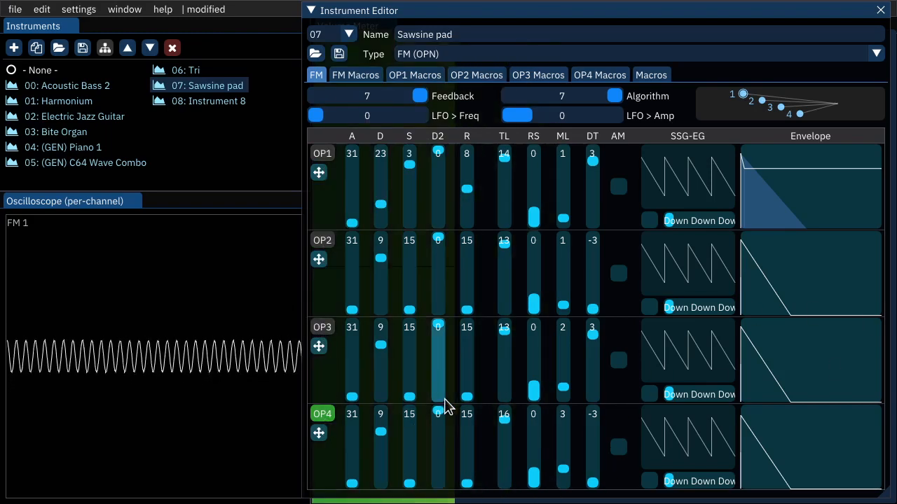
# - Re-enable operators 3, 2 and 1 of Sawsine pad one at a time to hear each layer added
pyautogui.click(322, 327)
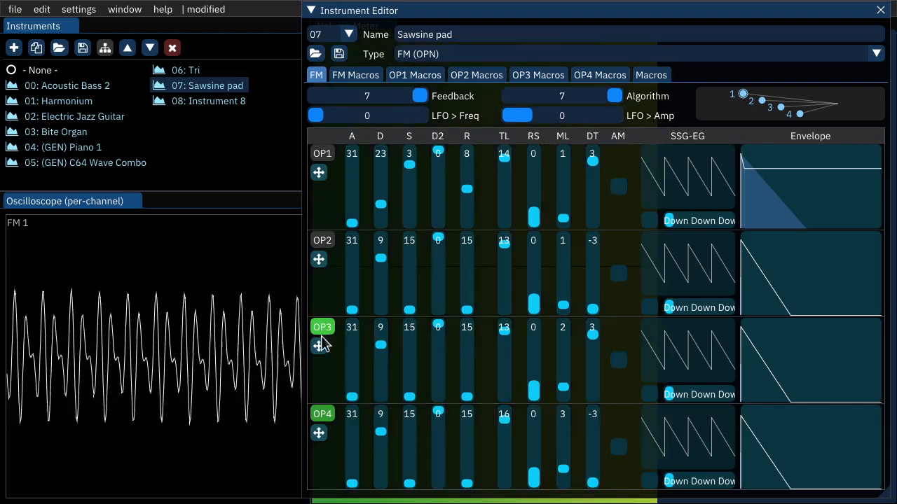
pyautogui.click(320, 245)
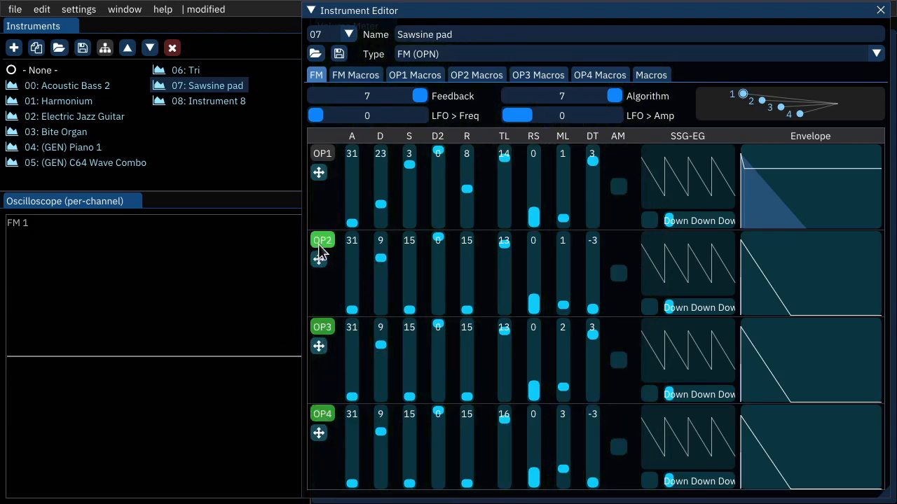
pyautogui.click(323, 155)
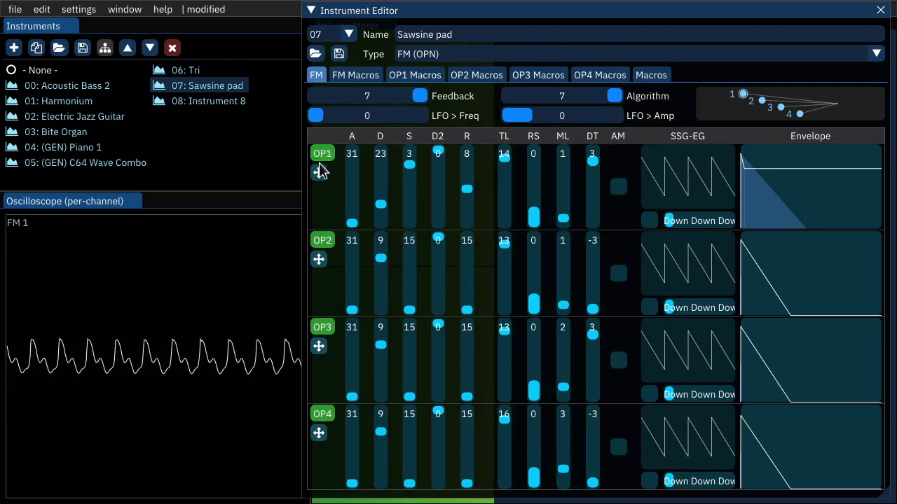
# - Isolate operator 1 of Sawsine pad, play a test note, and re-enable operators 2, 3 and 4
pyautogui.click(322, 415)
pyautogui.click(322, 328)
pyautogui.click(322, 241)
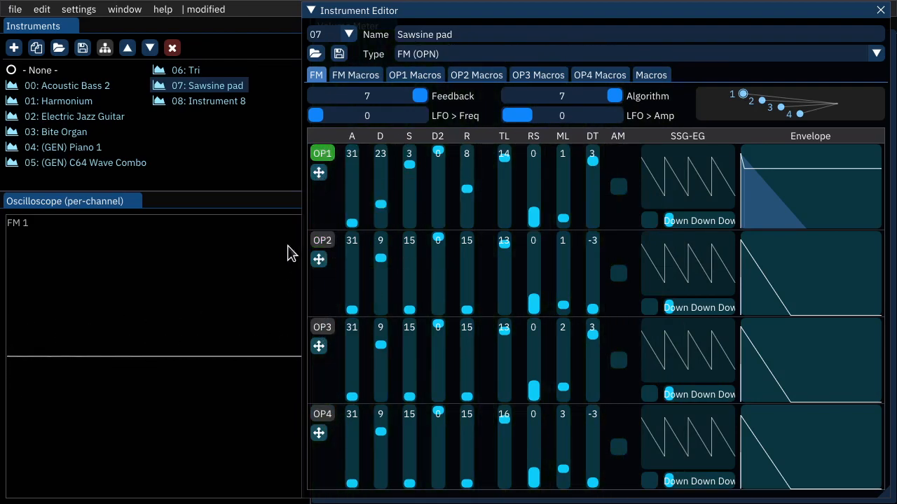
pyautogui.press('q')
pyautogui.click(322, 240)
pyautogui.click(322, 328)
pyautogui.click(321, 414)
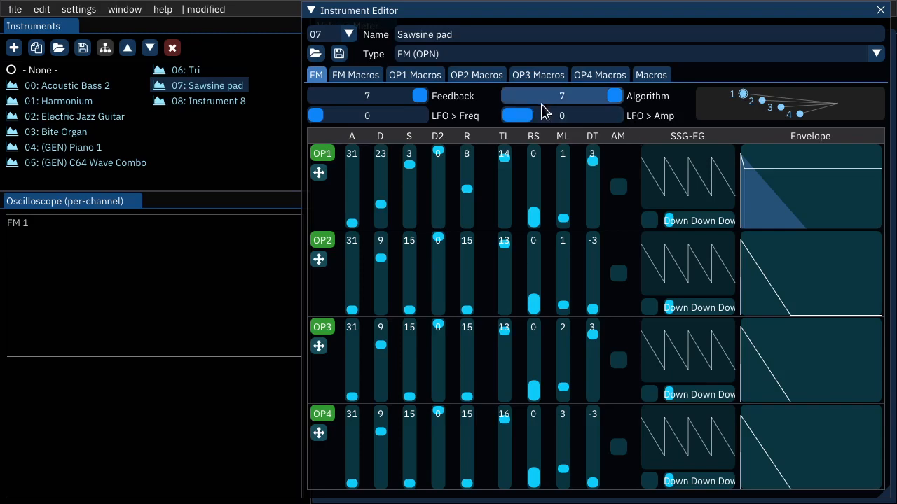
# - Select Instrument 8 and delete it from the instrument list
pyautogui.click(223, 102)
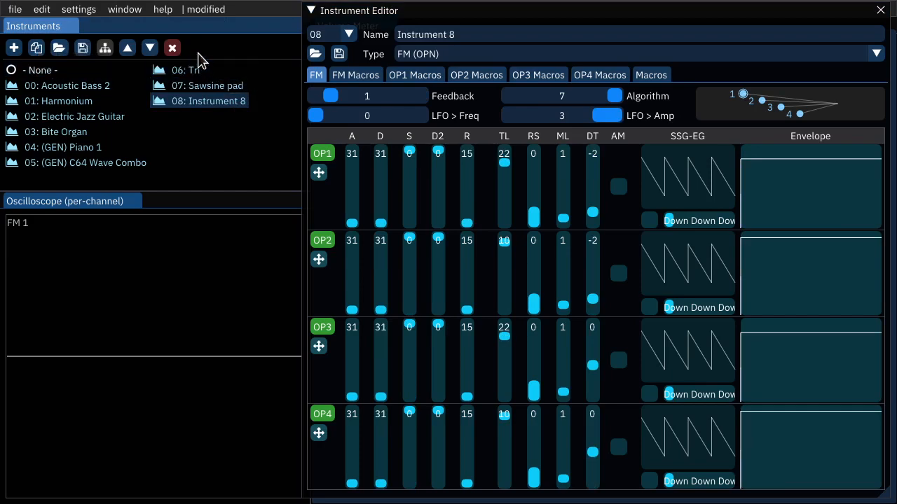
pyautogui.click(172, 48)
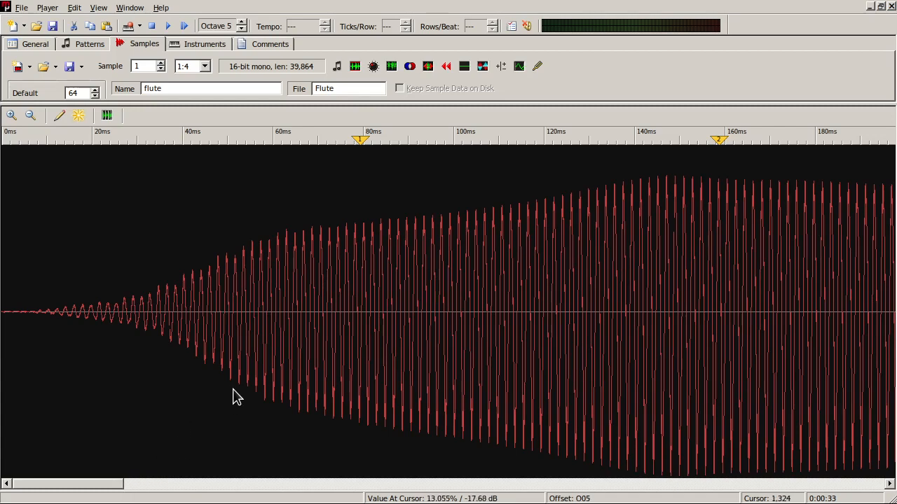
# - Switch to the flute sample in OpenMPT, fit its whole waveform in view, play it and stop playback
pyautogui.scroll(-3, 233, 391)
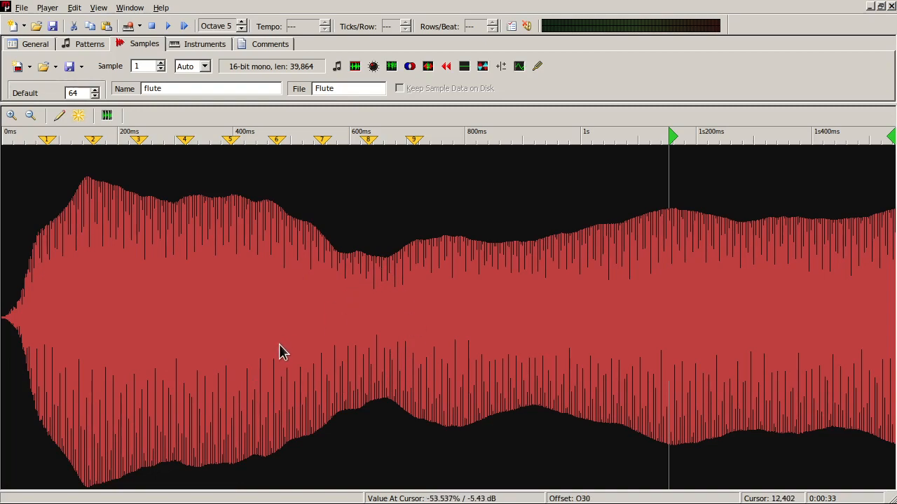
pyautogui.press('q')
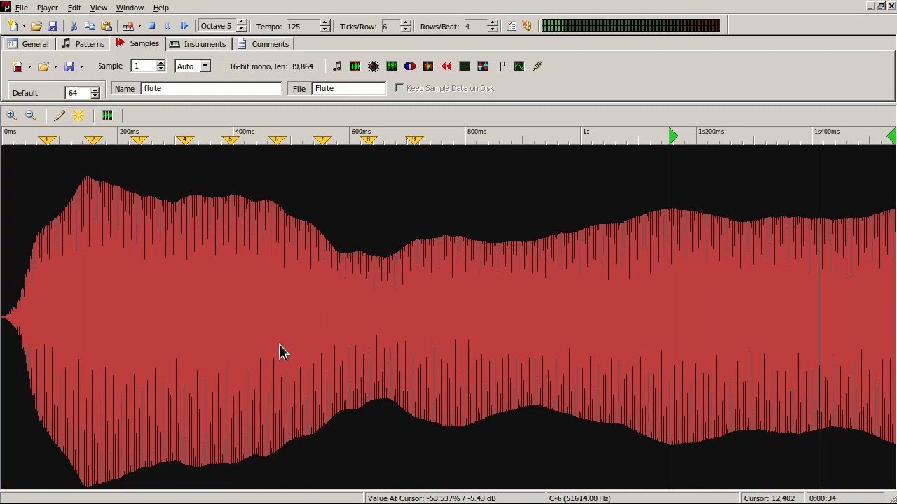
pyautogui.click(151, 25)
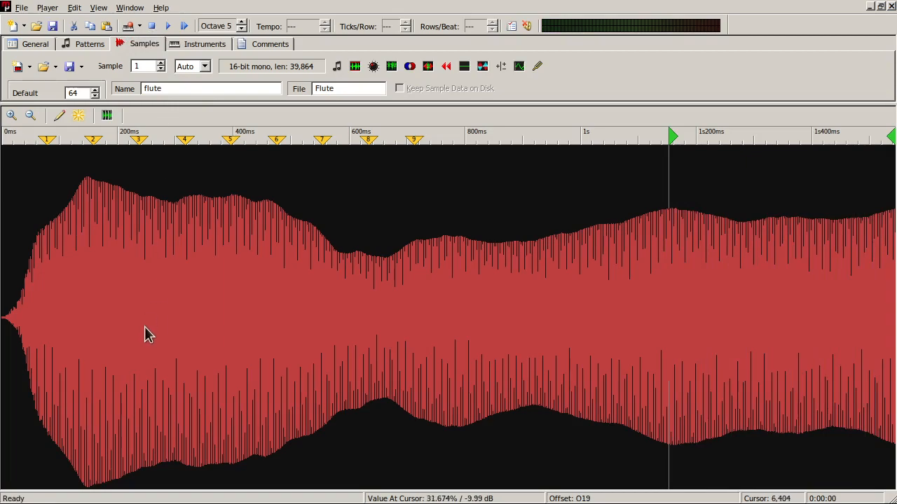
# - Examine the flute sample's waveform up close and as a whole, following its attack, decay and sustain
pyautogui.scroll(4, 145, 328)
pyautogui.scroll(-4, 351, 322)
pyautogui.scroll(4, 337, 337)
pyautogui.scroll(-4, 286, 337)
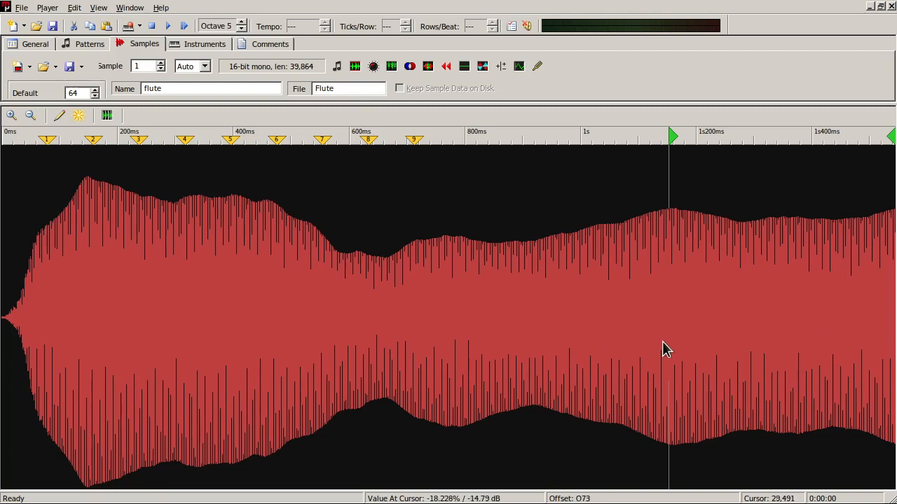
pyautogui.scroll(2, 104, 316)
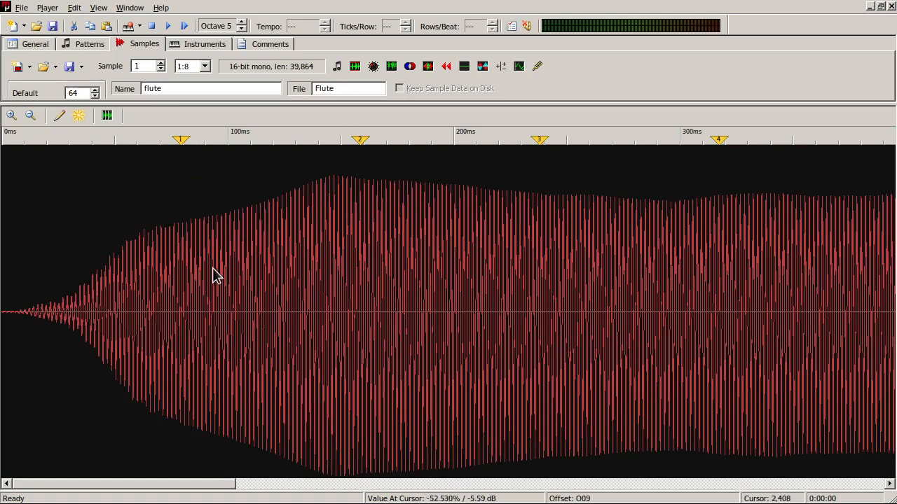
pyautogui.scroll(-1, 184, 300)
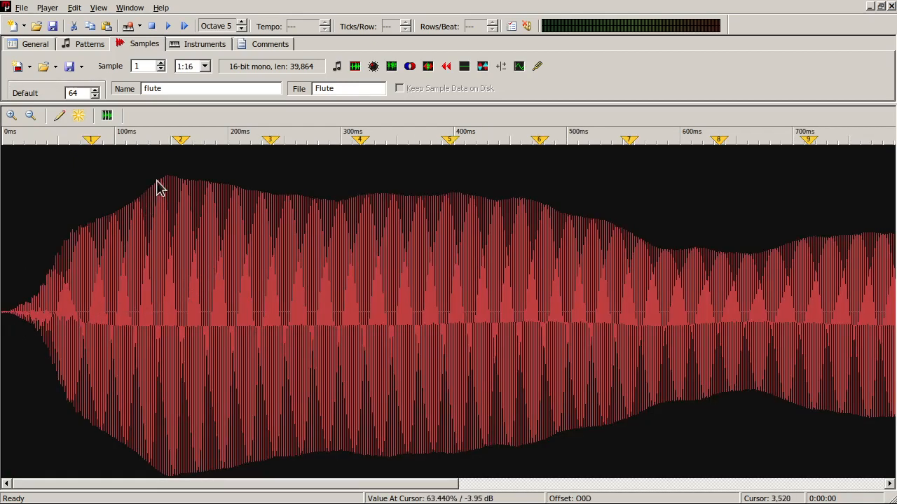
pyautogui.scroll(-1, 228, 197)
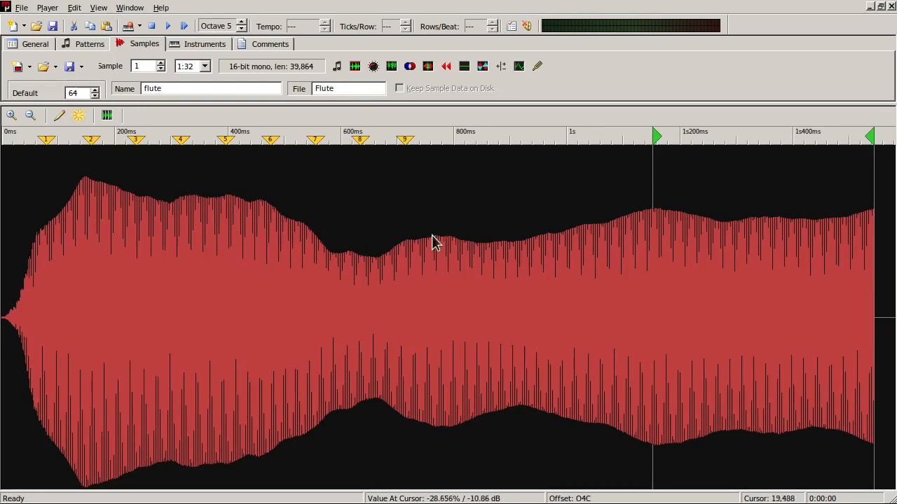
pyautogui.scroll(-1, 725, 288)
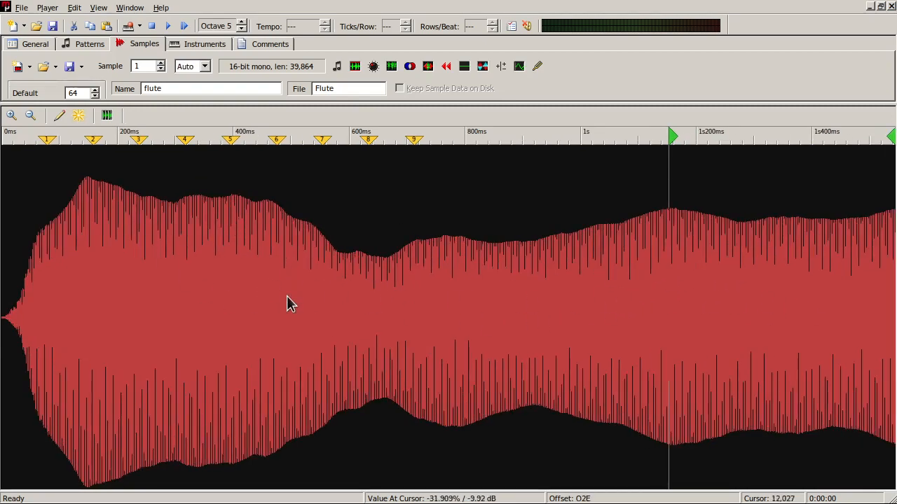
pyautogui.press('a')
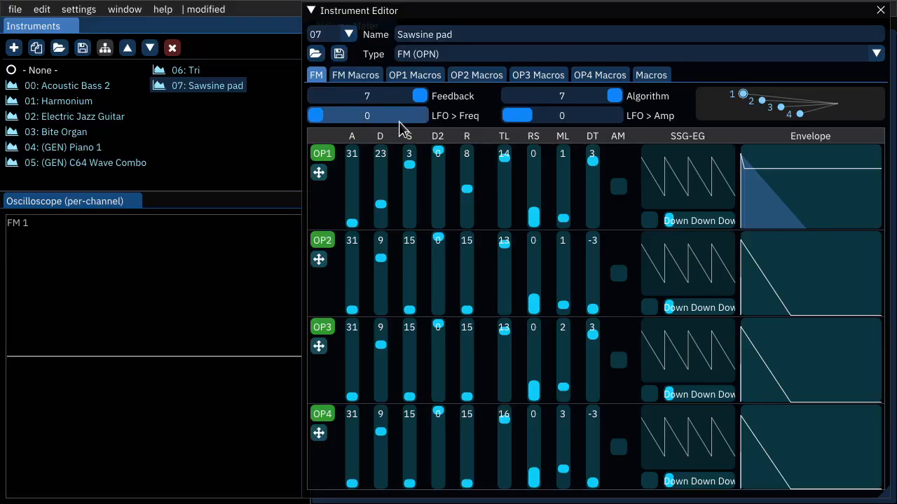
# - Switch back to Furnace, add a new FM (OPN) instrument and name it flute
pyautogui.click(14, 48)
pyautogui.click(420, 34)
pyautogui.hotkey('ctrl', 'a')
pyautogui.write('flute')
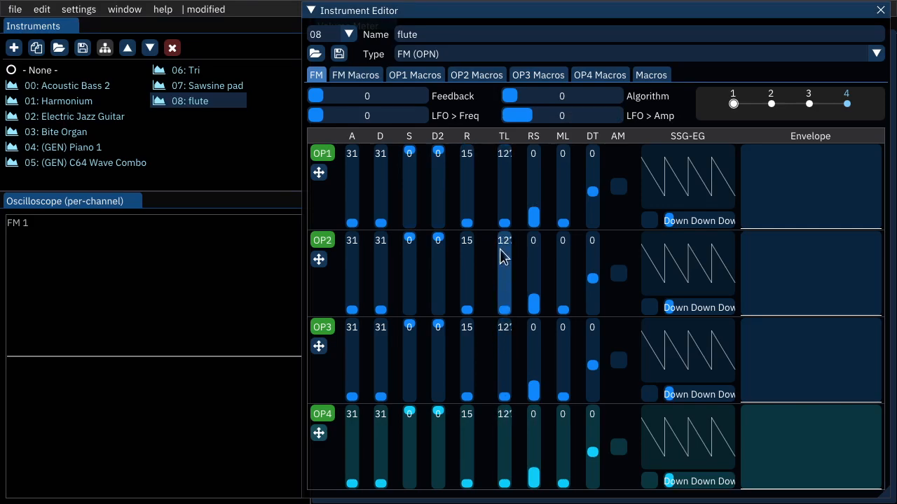
# - Set operator 4's total level (TL) to 6 and multiplier (ML) to 1, and lower its attack rate
pyautogui.moveTo(496, 470); pyautogui.dragTo(510, 412)
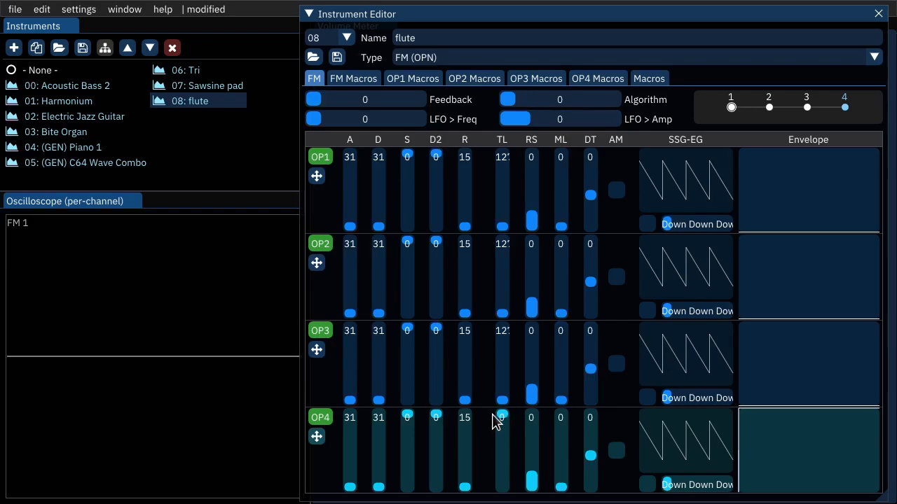
pyautogui.moveTo(504, 426)
pyautogui.mouseDown()
pyautogui.moveTo(497, 444)
pyautogui.moveTo(508, 440)
pyautogui.moveTo(503, 420)
pyautogui.mouseUp()
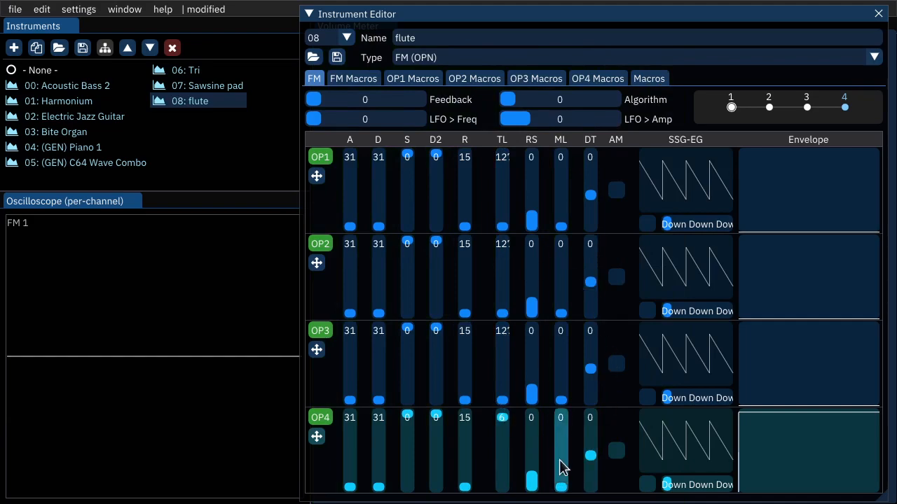
pyautogui.click(562, 478)
pyautogui.moveTo(560, 487); pyautogui.dragTo(558, 489)
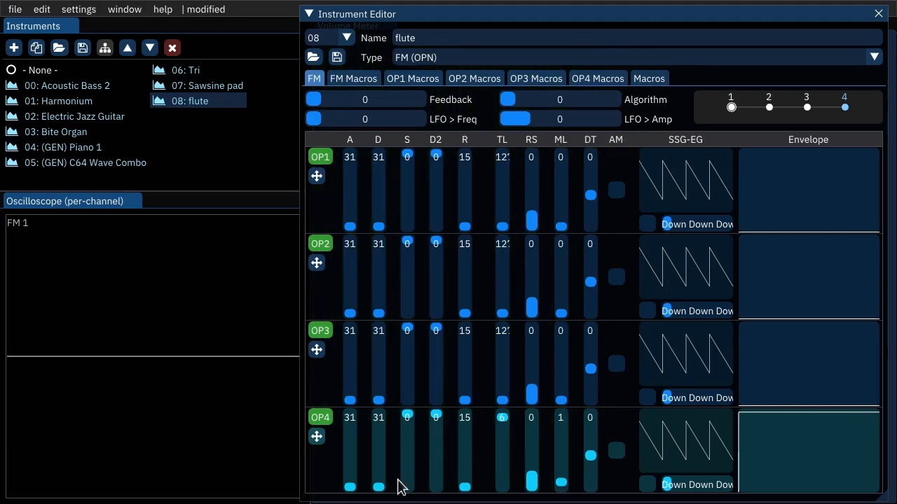
pyautogui.moveTo(350, 486); pyautogui.dragTo(347, 449)
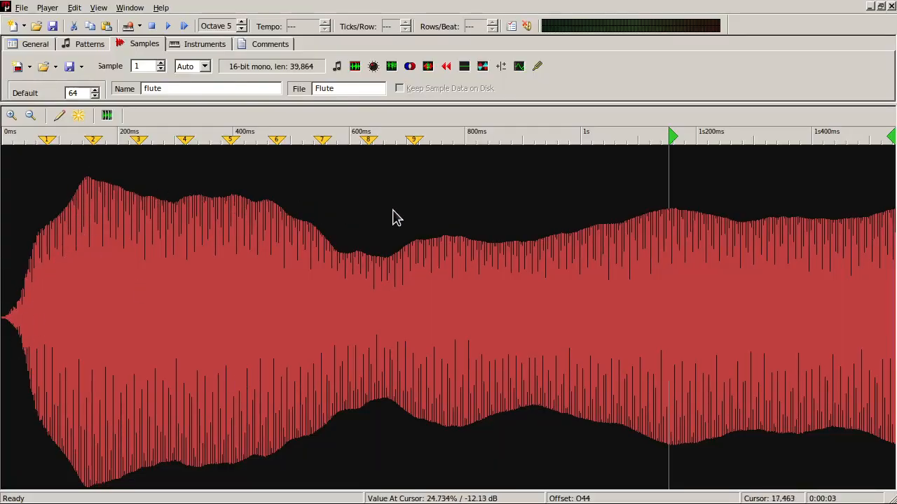
# - Back in Furnace, set operator 4's sustain (S) to 2 and decay (D) to 4, and play a test note
pyautogui.click(413, 242)
pyautogui.click(212, 210)
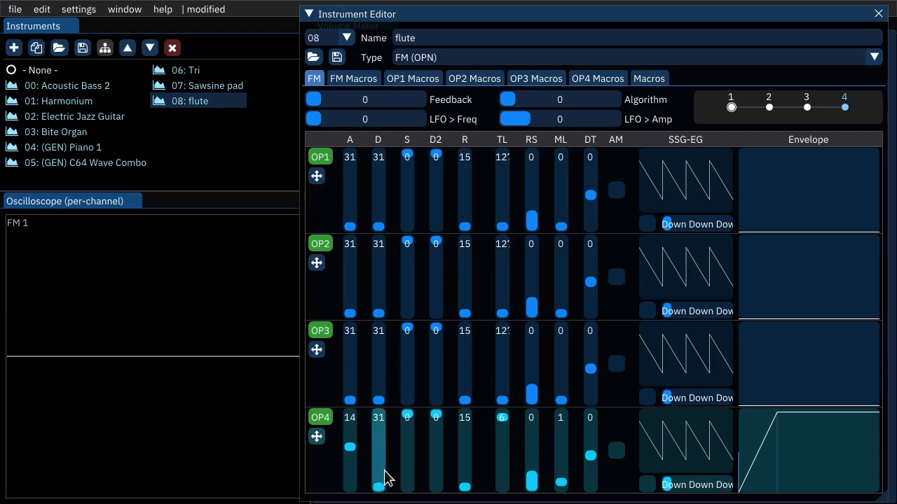
pyautogui.moveTo(409, 428)
pyautogui.mouseDown()
pyautogui.moveTo(408, 413)
pyautogui.moveTo(410, 425)
pyautogui.mouseUp()
pyautogui.moveTo(378, 469); pyautogui.dragTo(379, 425)
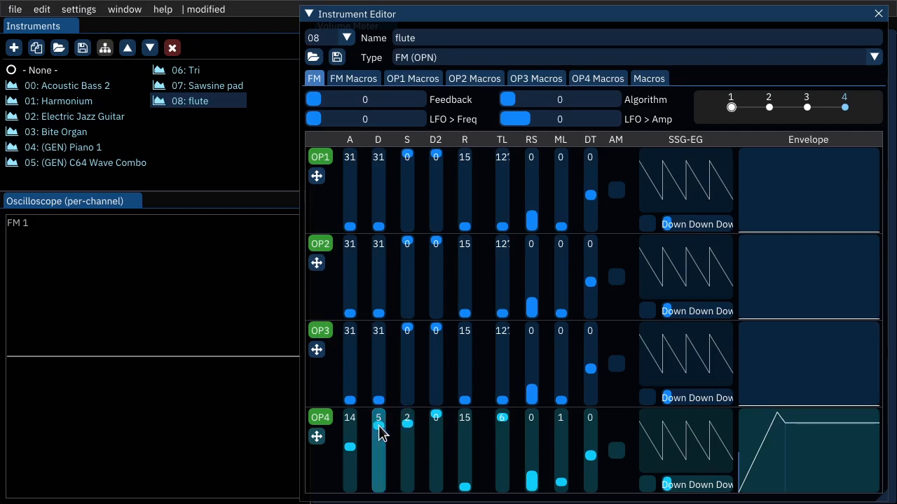
pyautogui.click(384, 426)
pyautogui.click(384, 424)
pyautogui.press('q')
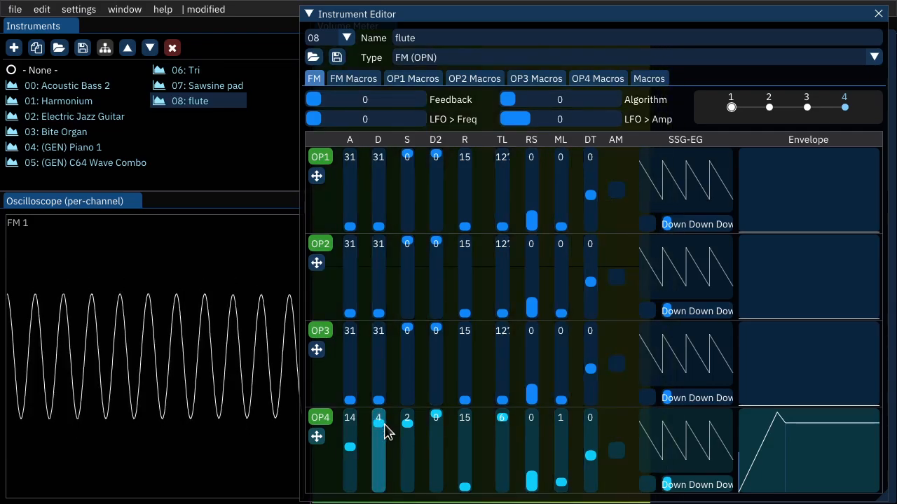
# - Adjust the flute envelope by setting operator 4's decay (D) to 8 and sustain (S) to 1
pyautogui.moveTo(379, 427)
pyautogui.mouseDown()
pyautogui.moveTo(375, 440)
pyautogui.moveTo(416, 420)
pyautogui.moveTo(379, 438)
pyautogui.mouseUp()
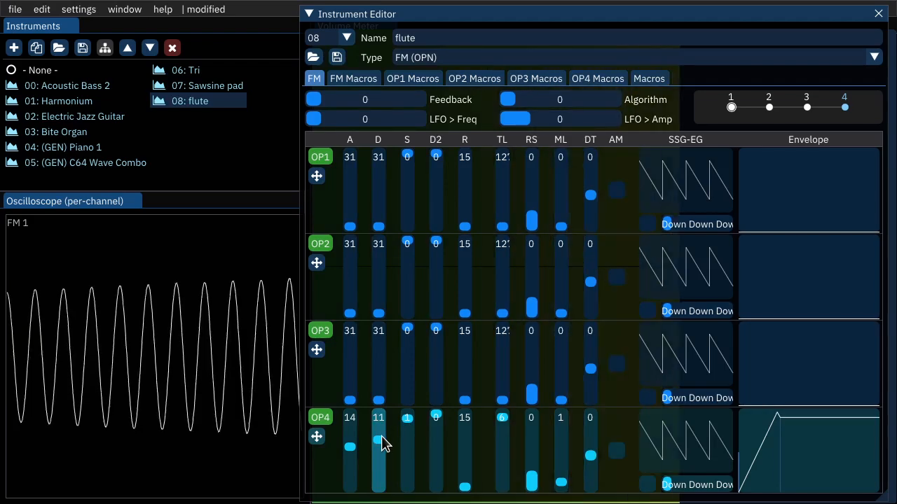
pyautogui.click(379, 433)
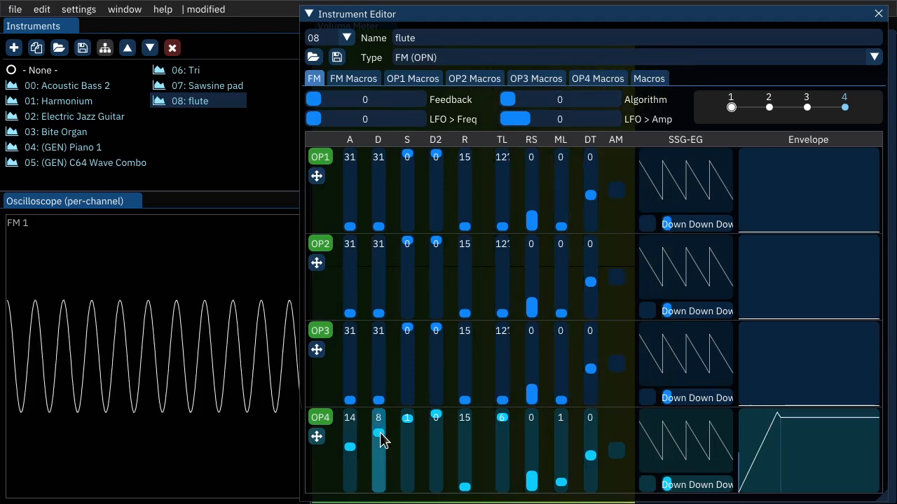
pyautogui.moveTo(410, 428); pyautogui.dragTo(409, 421)
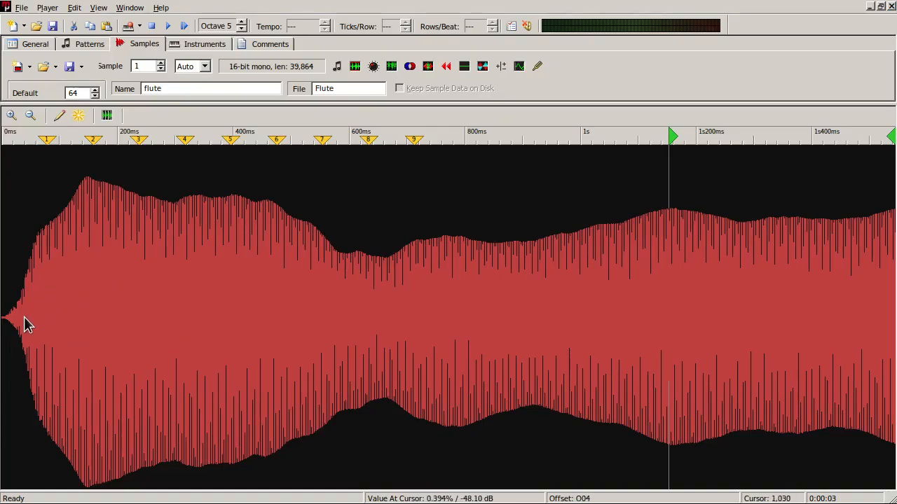
# - Examine the flute sample's waveform shape up close at several points along its length
pyautogui.click(129, 26)
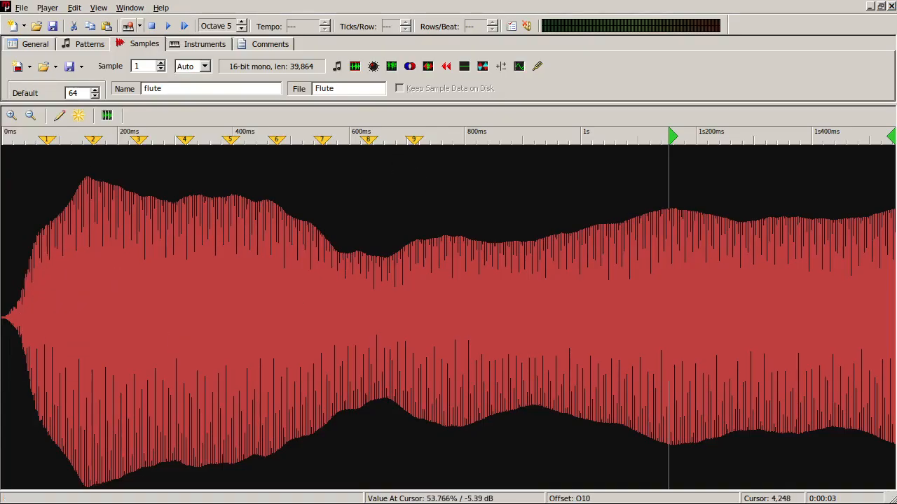
pyautogui.click(152, 28)
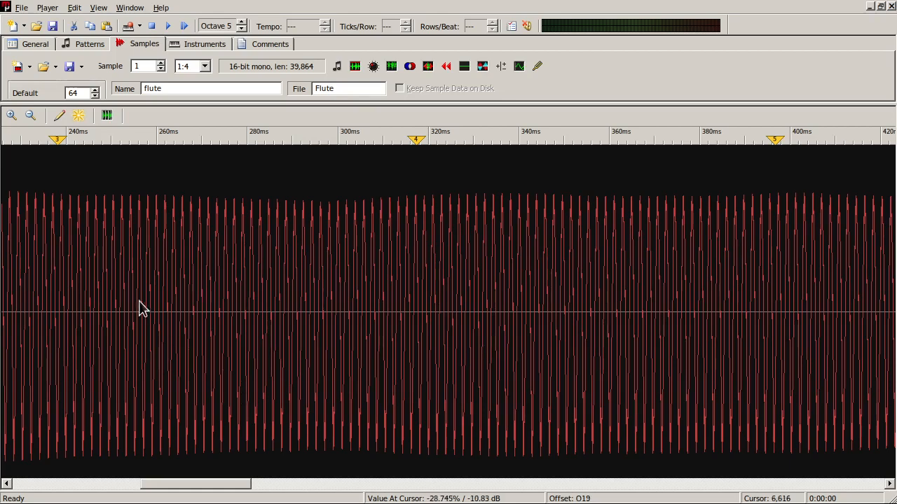
pyautogui.scroll(5, 218, 318)
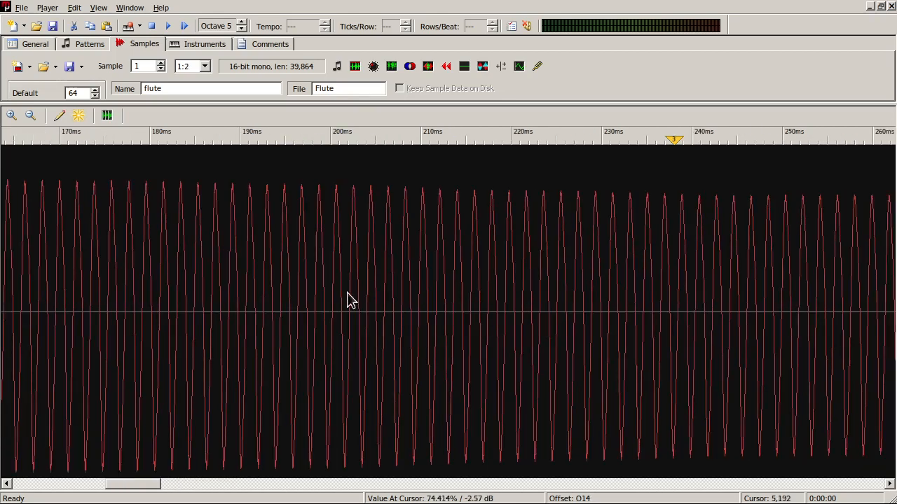
pyautogui.scroll(1, 259, 309)
pyautogui.scroll(-10, 421, 330)
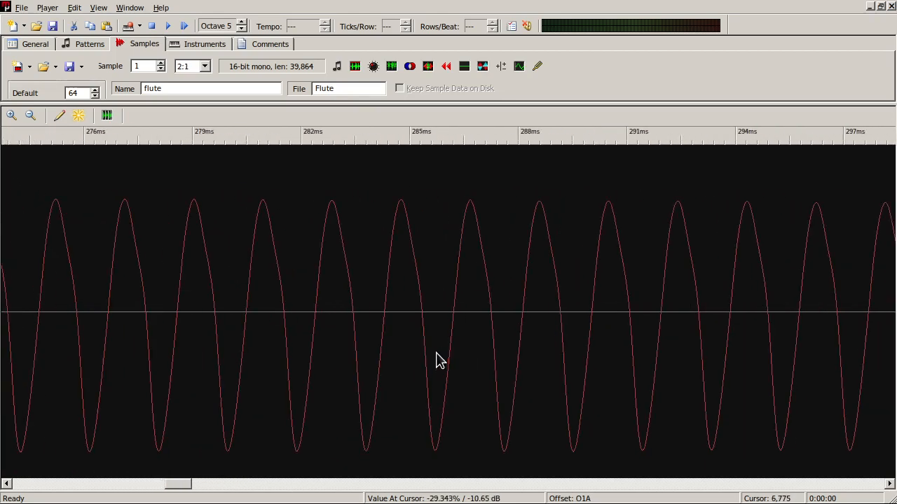
pyautogui.moveTo(190, 477); pyautogui.dragTo(419, 464)
pyautogui.click(218, 443)
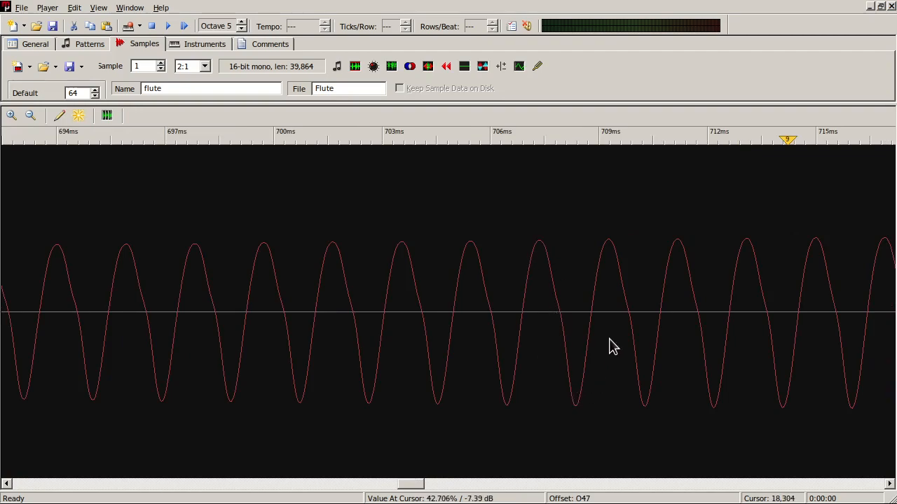
pyautogui.moveTo(411, 484); pyautogui.dragTo(884, 463)
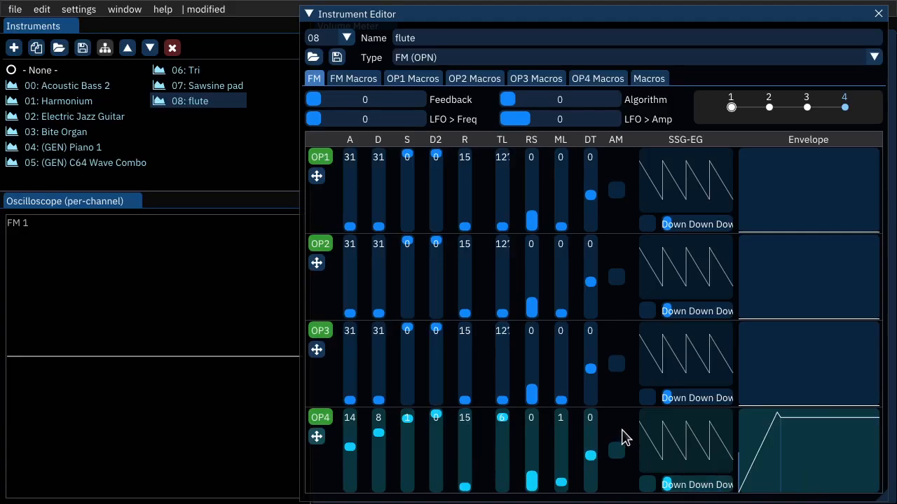
# - Switch to Furnace, audition the flute instrument, and set OP3's multiplier to 1 and its total level to 27
pyautogui.press('q')
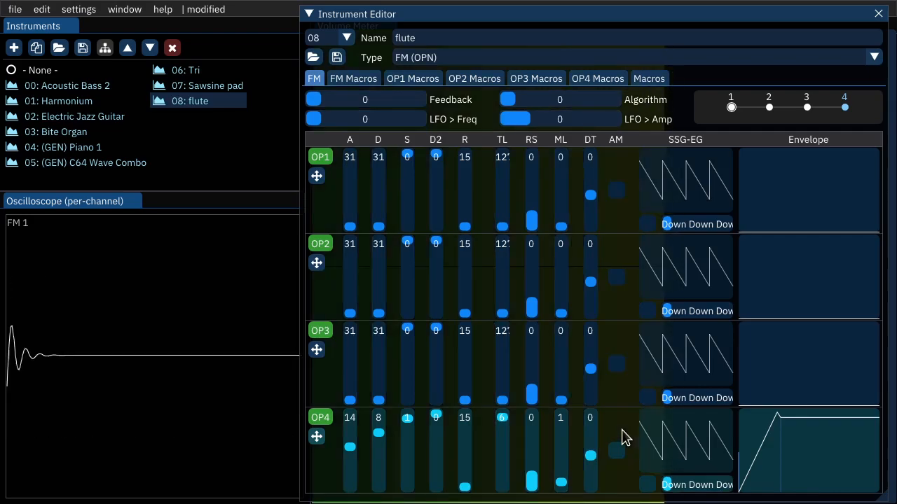
pyautogui.press('q')
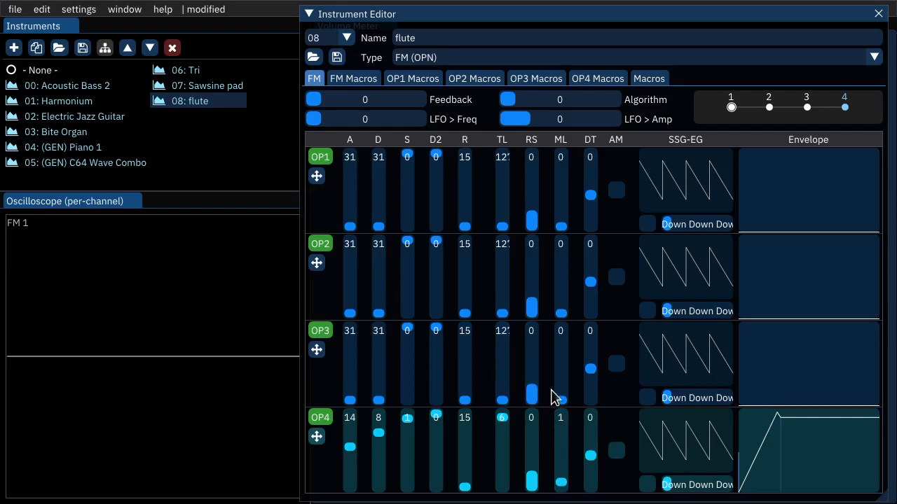
pyautogui.moveTo(506, 393); pyautogui.dragTo(502, 363)
pyautogui.moveTo(561, 413); pyautogui.dragTo(560, 394)
pyautogui.moveTo(502, 363)
pyautogui.mouseDown()
pyautogui.moveTo(501, 333)
pyautogui.moveTo(499, 346)
pyautogui.mouseUp()
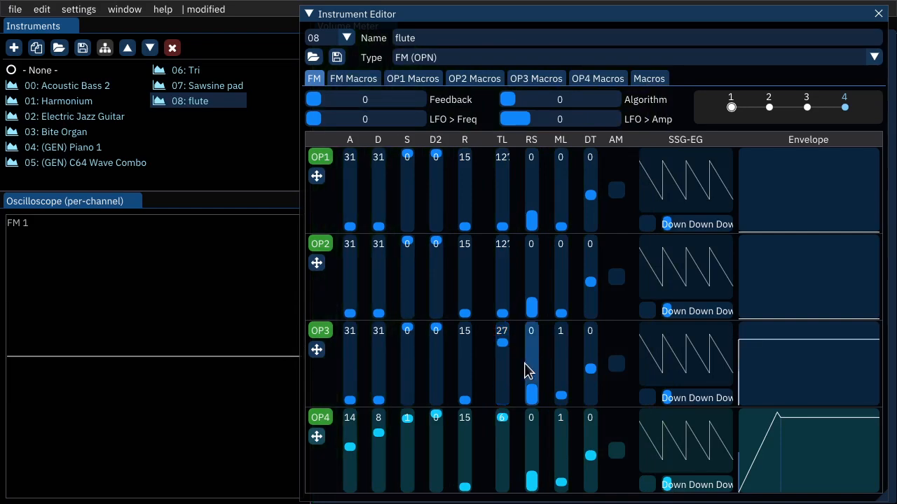
# - Fine-tune OP3's total level to 44 while playing test notes
pyautogui.moveTo(501, 340)
pyautogui.mouseDown()
pyautogui.moveTo(500, 363)
pyautogui.moveTo(506, 349)
pyautogui.mouseUp()
pyautogui.press('q')
pyautogui.press('q')
pyautogui.press('q')
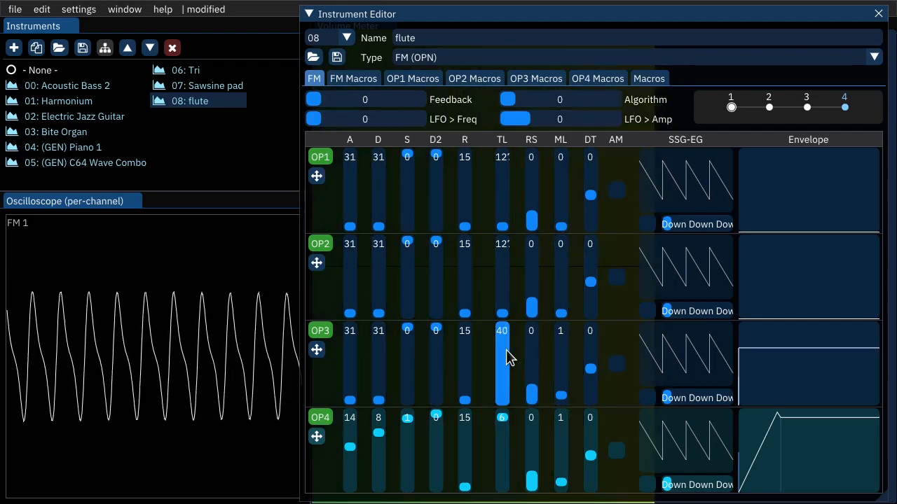
pyautogui.scroll(2, 509, 356)
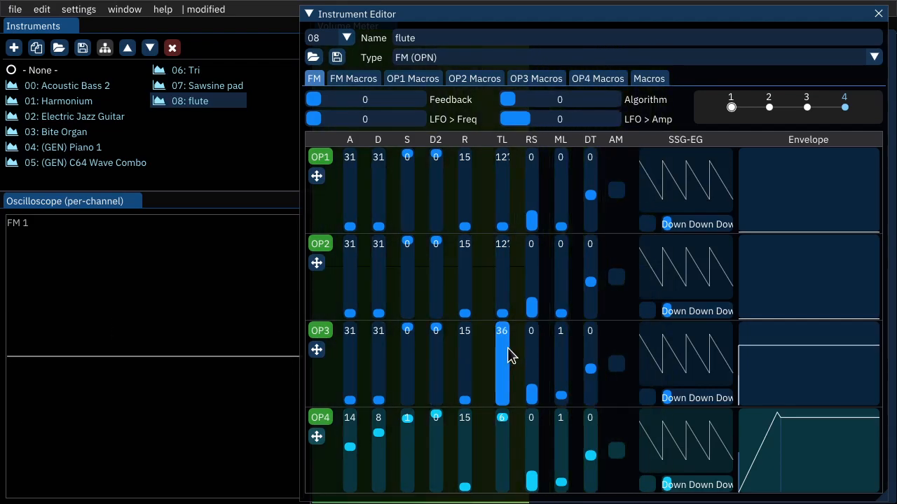
pyautogui.scroll(9, 506, 357)
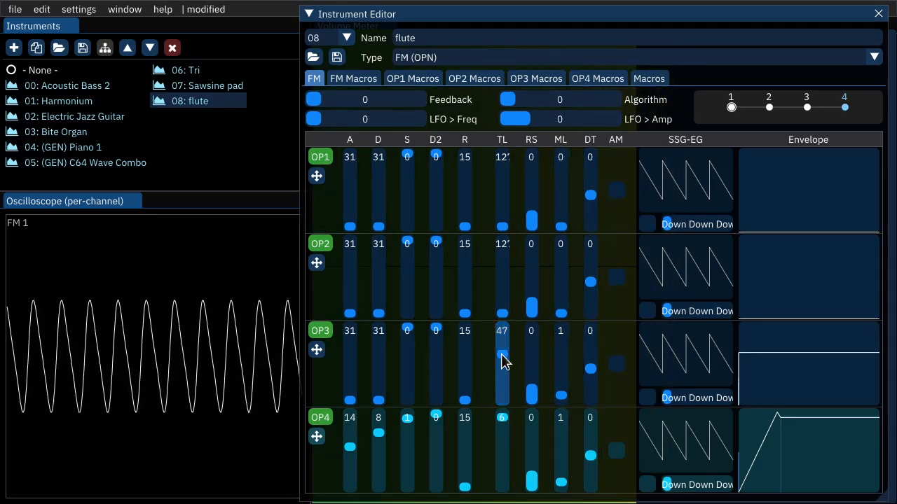
pyautogui.scroll(-1, 506, 361)
pyautogui.scroll(-2, 506, 359)
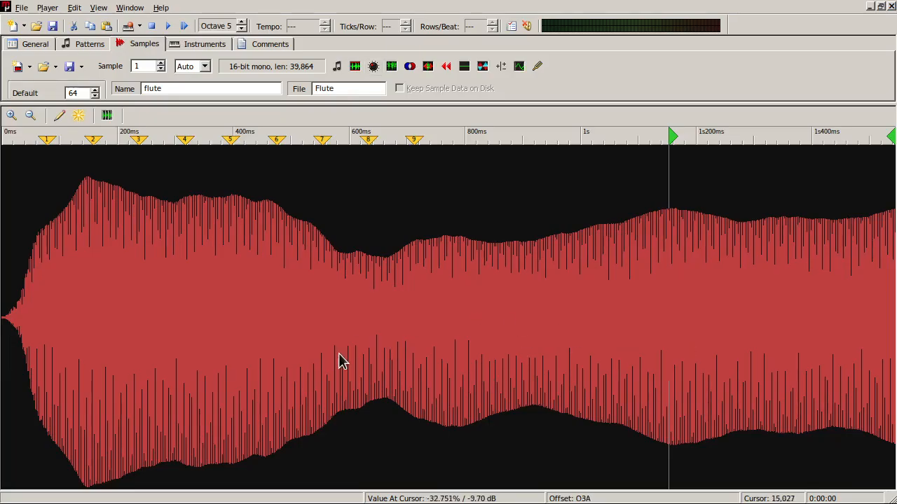
# - Switch to OpenMPT and examine the flute sample's cycles around 740 ms and across its opening attack
pyautogui.scroll(8, 339, 361)
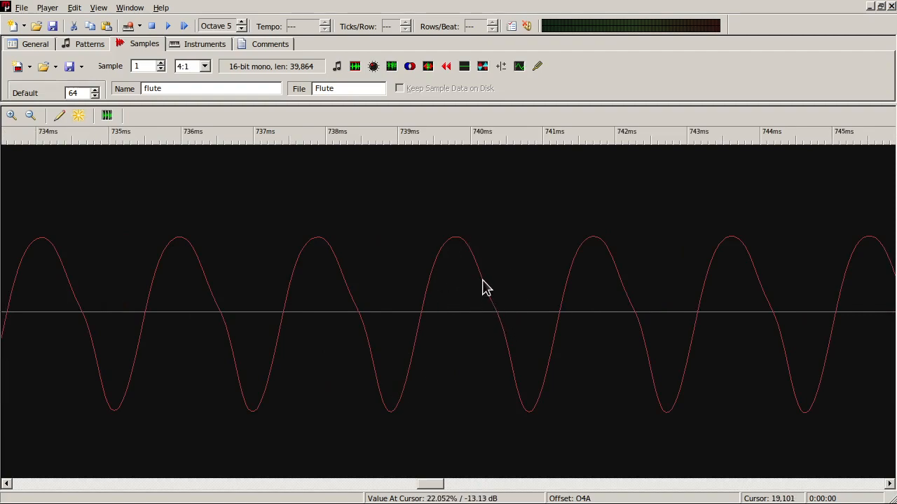
pyautogui.scroll(-6, 512, 410)
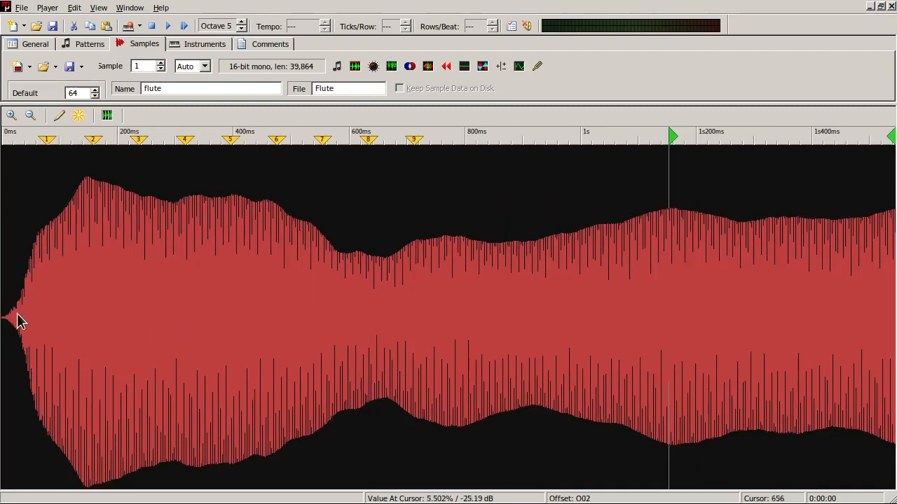
pyautogui.scroll(4, 18, 321)
pyautogui.scroll(1, 303, 329)
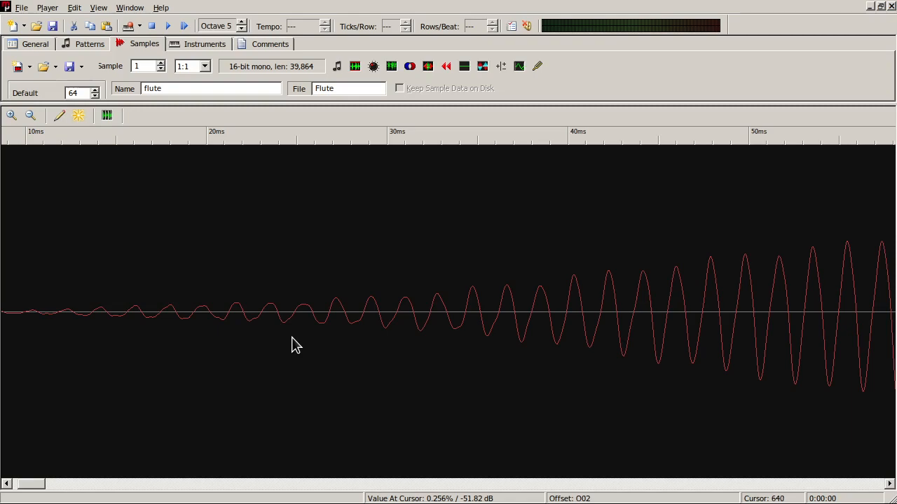
pyautogui.hscroll(15, 260, 331)
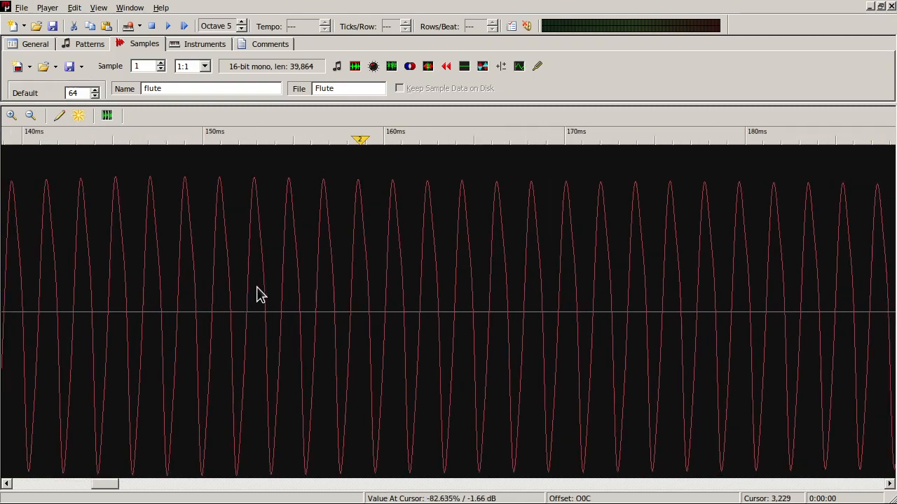
pyautogui.hscroll(-15, 326, 293)
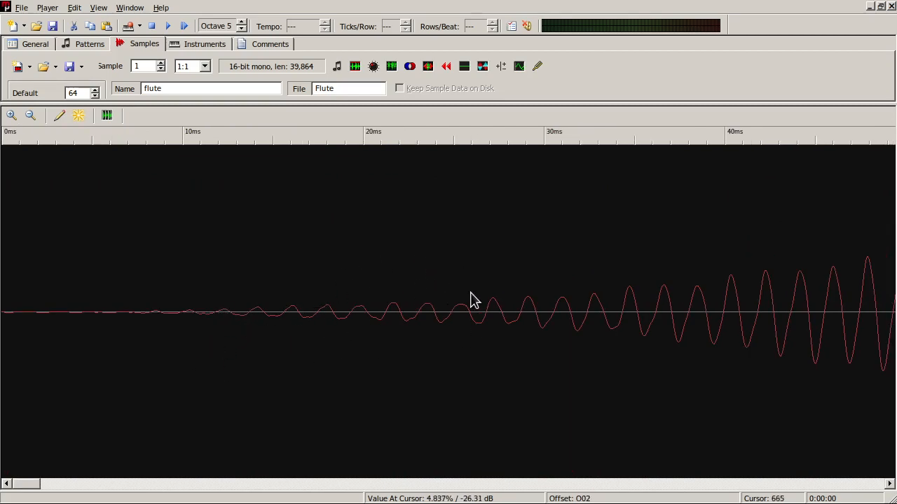
# - Play the flute sample, audition its first 120 ms as a selection, and inspect the attack waveform
pyautogui.press('F5')
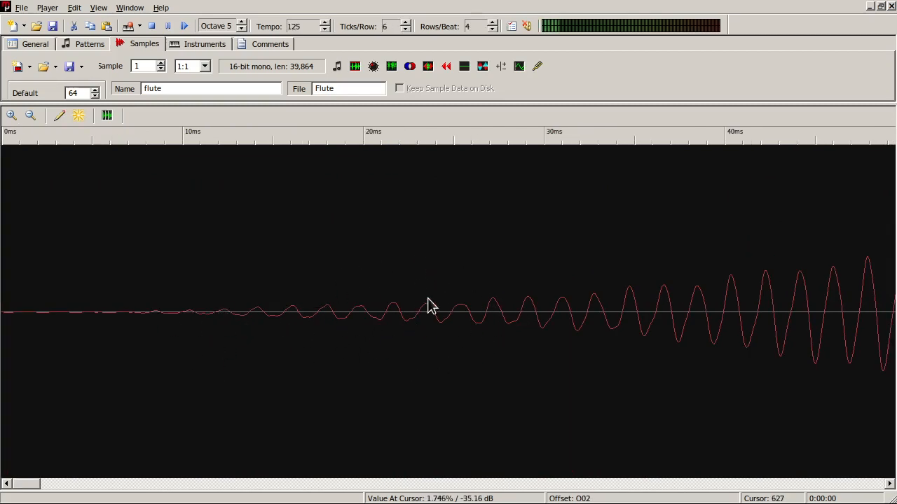
pyautogui.scroll(-2, 317, 303)
pyautogui.moveTo(549, 302); pyautogui.dragTo(2, 354)
pyautogui.press('a')
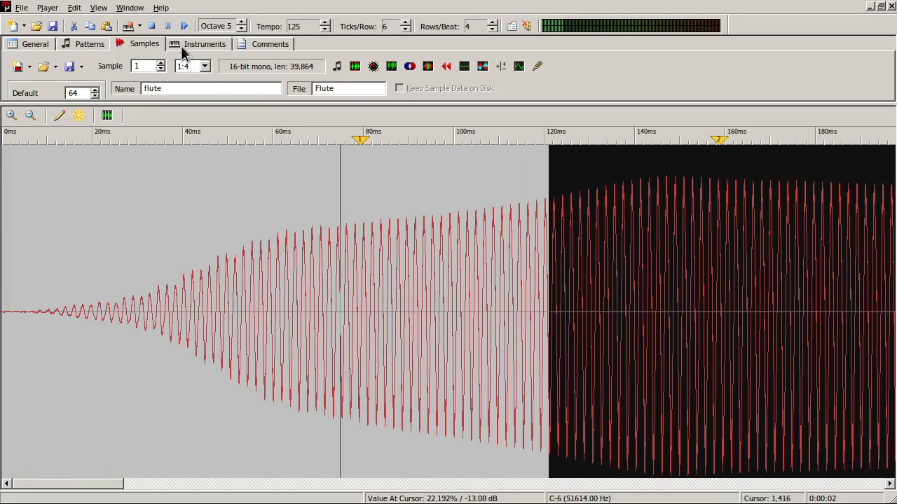
pyautogui.click(152, 27)
pyautogui.click(129, 320)
pyautogui.scroll(4, 76, 320)
pyautogui.scroll(-2, 492, 382)
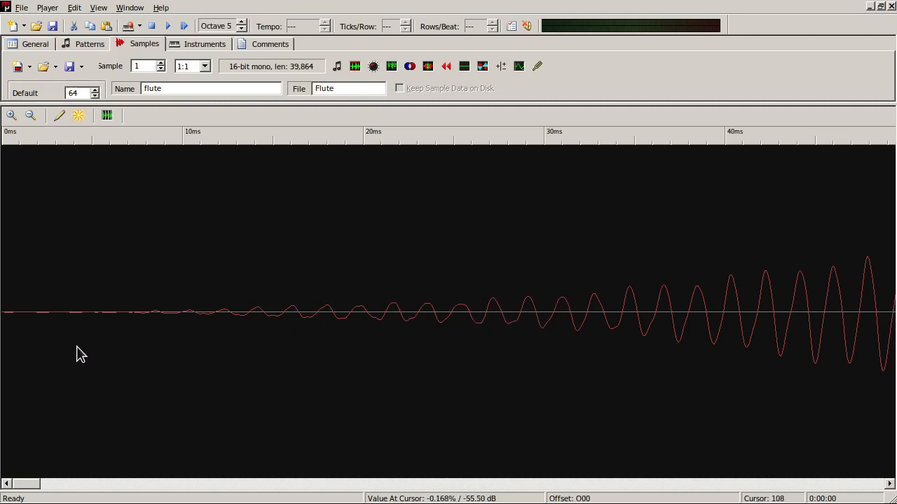
pyautogui.scroll(-2, 529, 347)
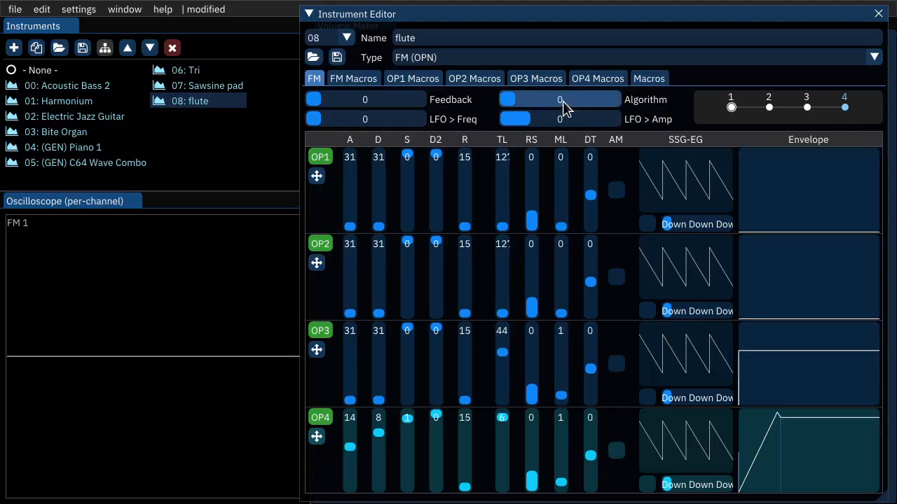
# - Switch to Furnace, set the flute instrument's algorithm to 3, and audition it with test notes
pyautogui.moveTo(529, 102); pyautogui.dragTo(536, 101)
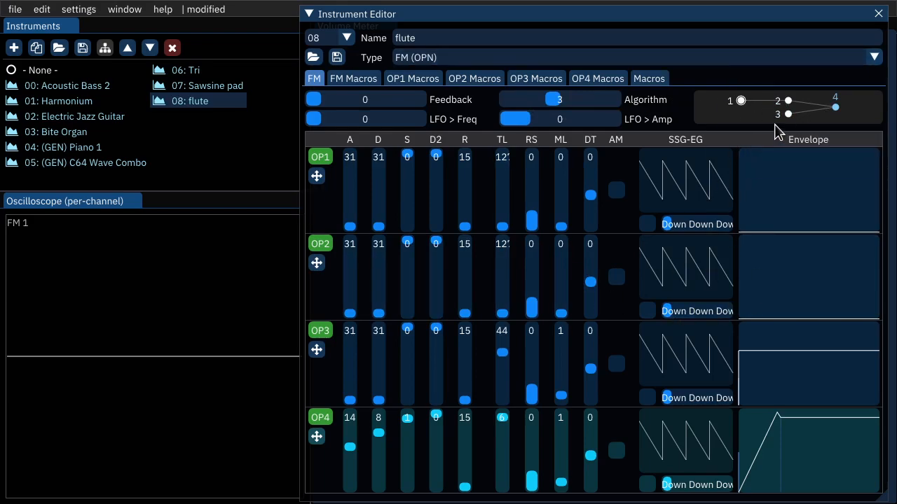
pyautogui.press('q')
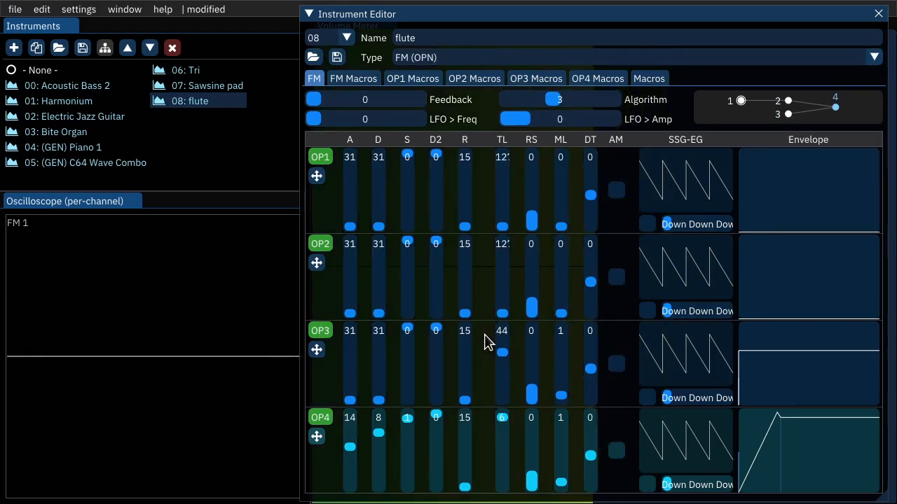
pyautogui.press('z')
pyautogui.press('q')
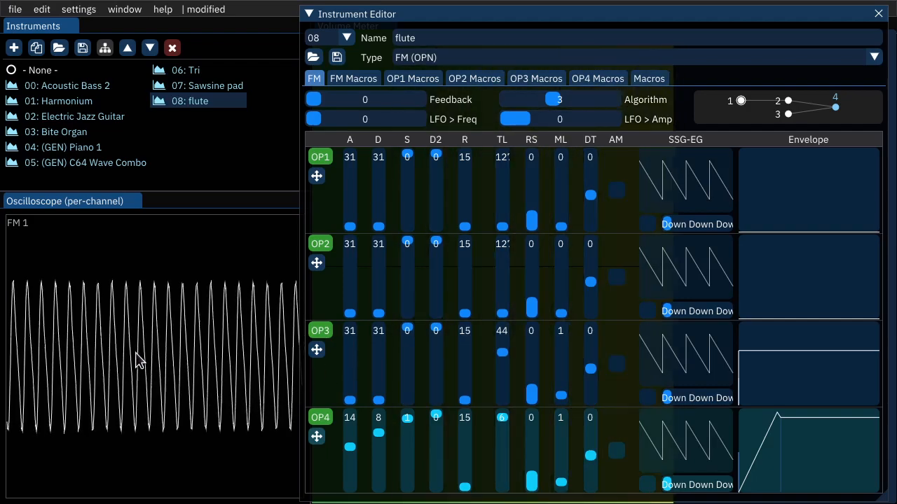
pyautogui.press('q')
# - Set OP4's attack rate to 12 and audition the softer onset with repeated notes
pyautogui.moveTo(352, 448); pyautogui.dragTo(353, 444)
pyautogui.press('q')
pyautogui.press('q')
pyautogui.press('q')
pyautogui.press('q')
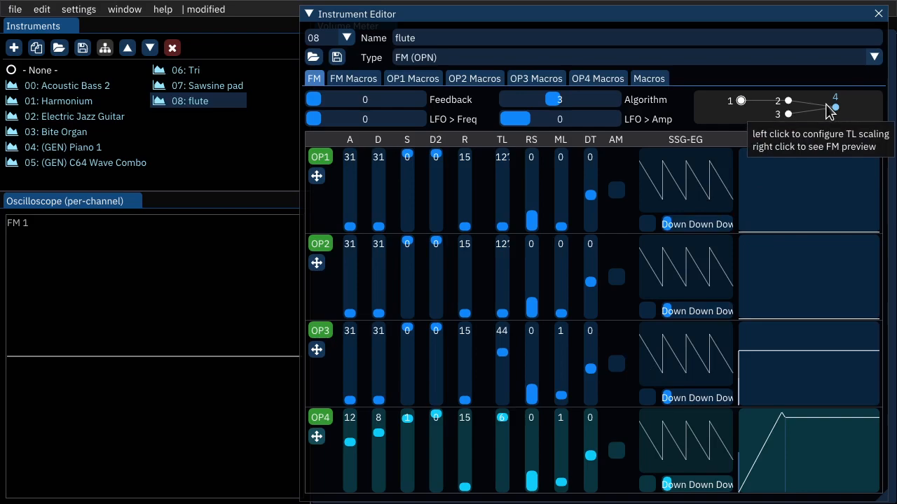
# - Switch to OpenMPT, play the flute sample, and inspect the waveform in its first 100 ms
pyautogui.press('q')
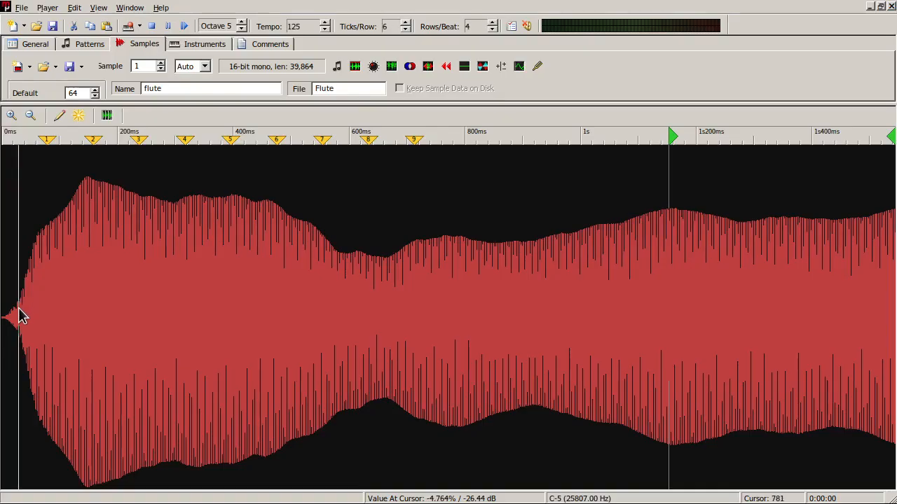
pyautogui.scroll(1, 21, 315)
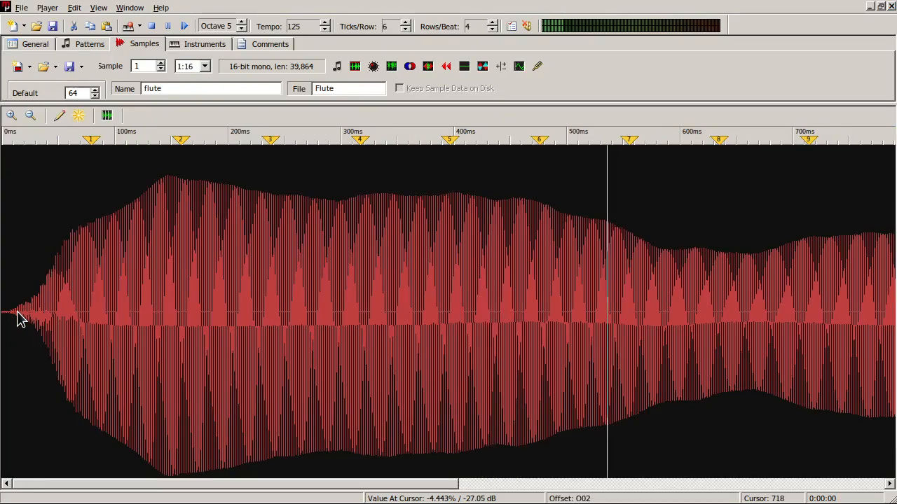
pyautogui.scroll(3, 56, 310)
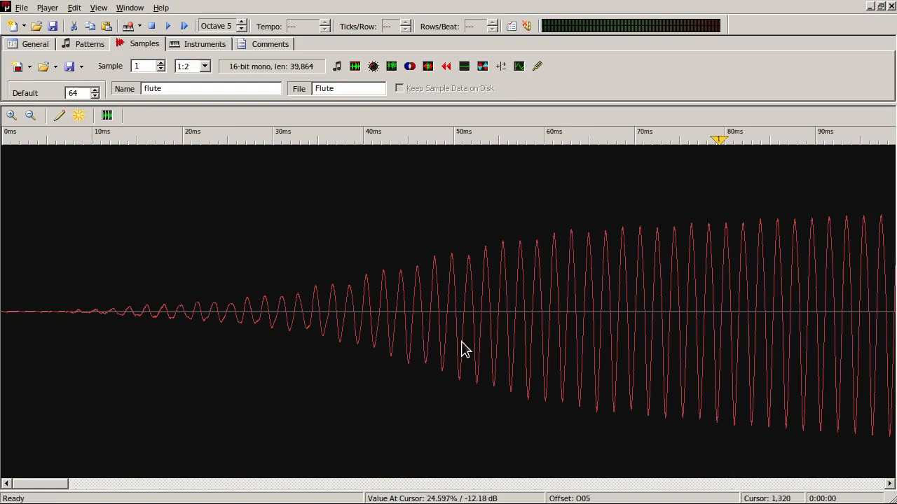
pyautogui.scroll(-4, 280, 319)
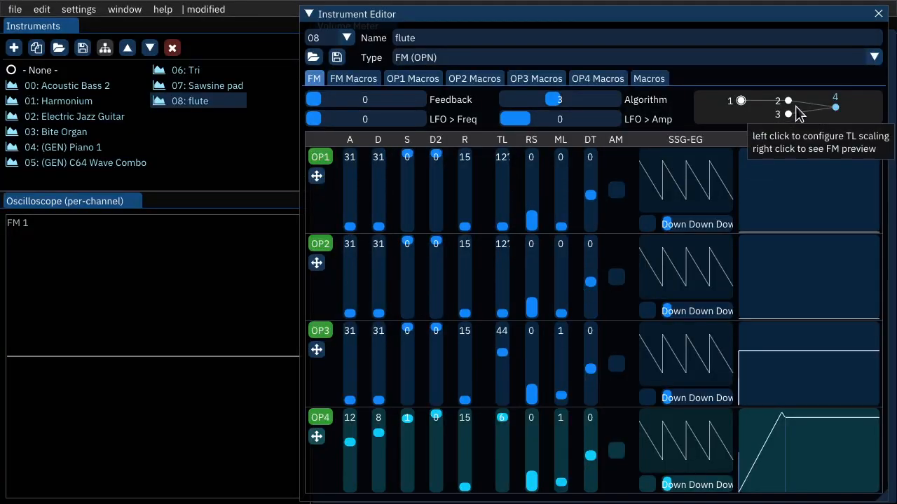
# - Switch to Furnace and set OP2's total level to 53
pyautogui.click(499, 306)
pyautogui.moveTo(508, 313); pyautogui.dragTo(530, 308)
pyautogui.click(531, 299)
pyautogui.click(507, 275)
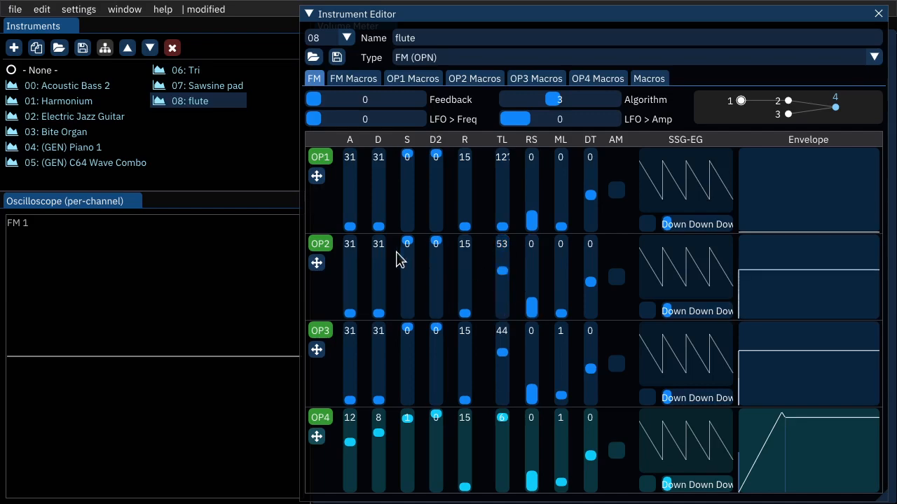
# - Shape OP2's envelope into a short burst with decay 17 and sustain 15
pyautogui.click(382, 261)
pyautogui.moveTo(382, 259); pyautogui.dragTo(415, 445)
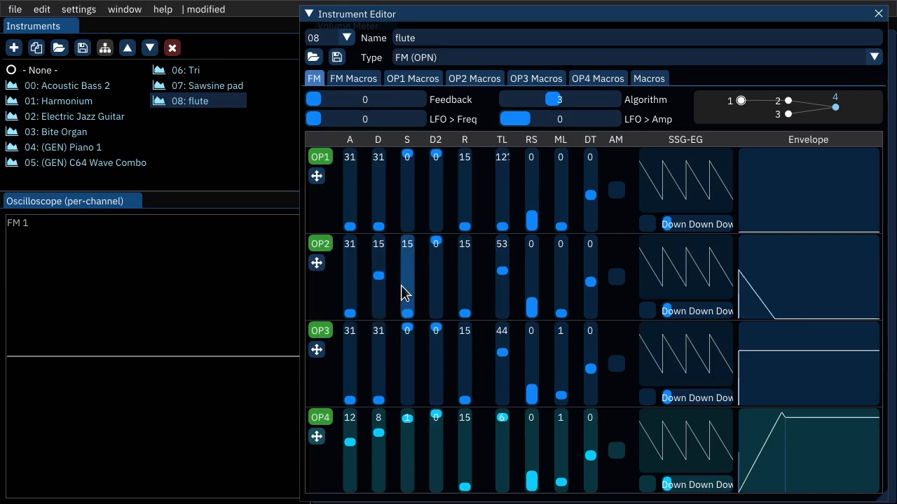
pyautogui.click(378, 285)
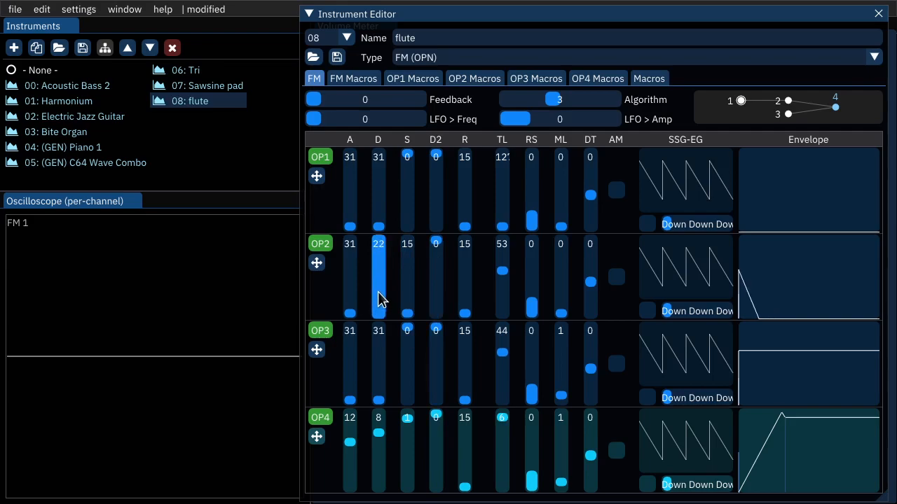
pyautogui.moveTo(379, 289); pyautogui.dragTo(378, 288)
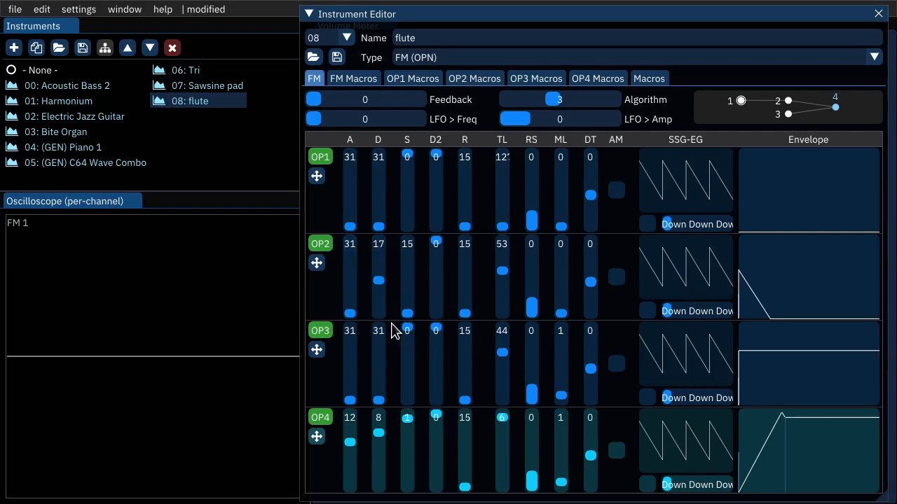
# - Set OP2's multiplier to 1 and audition the flute instrument
pyautogui.press('q')
pyautogui.moveTo(563, 308)
pyautogui.mouseDown()
pyautogui.moveTo(557, 288)
pyautogui.moveTo(555, 321)
pyautogui.mouseUp()
pyautogui.press('q')
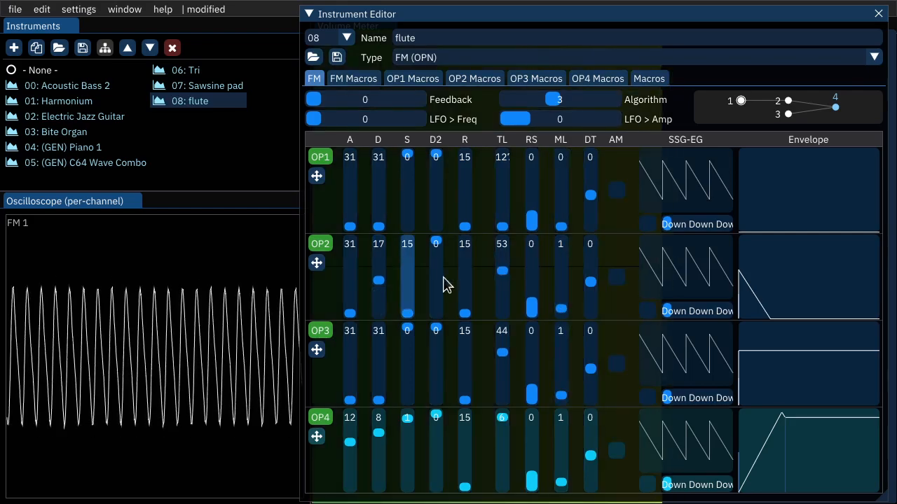
# - Set OP2's total level to 0 and its multiplier to 2, and audition the flute instrument
pyautogui.moveTo(506, 272); pyautogui.dragTo(511, 235)
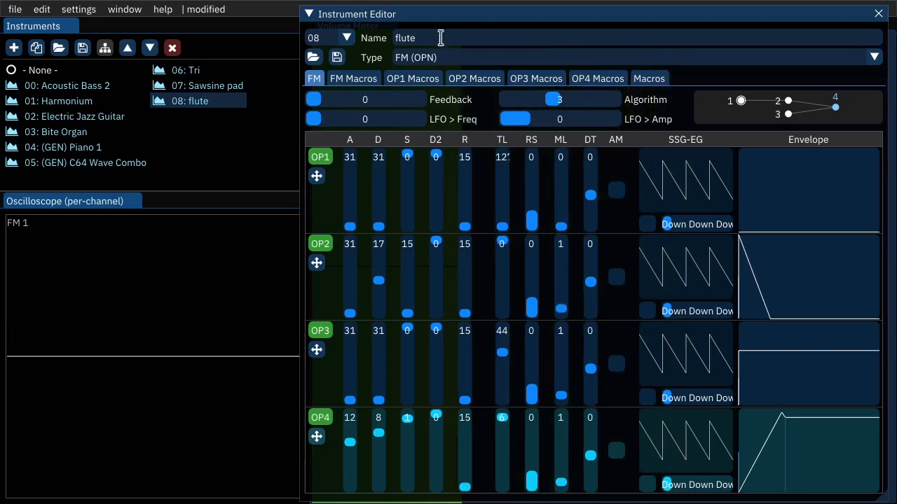
pyautogui.moveTo(561, 304); pyautogui.dragTo(561, 303)
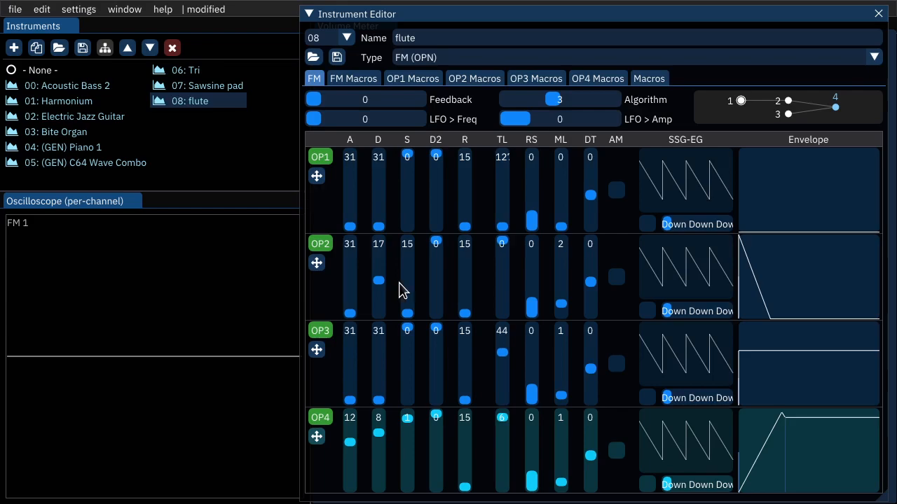
pyautogui.press('q')
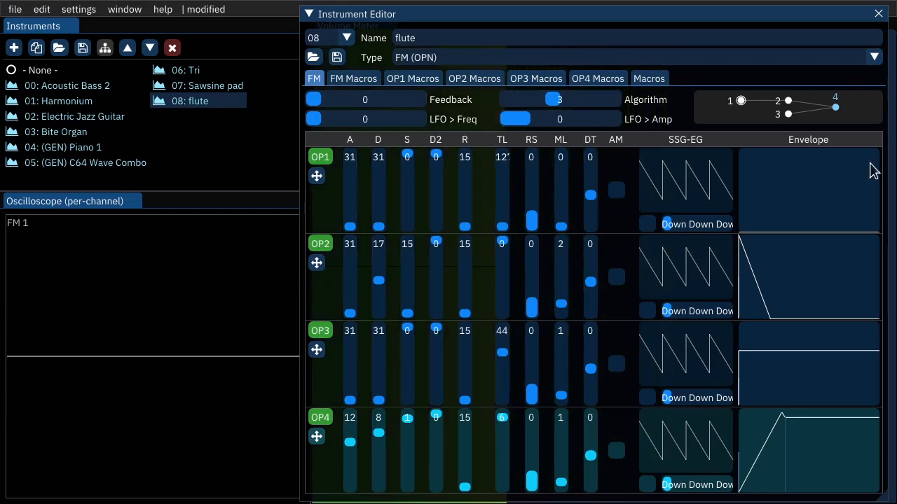
# - Shorten OP2's burst with decay 18, audition the flute, and set OP2's total level to 18
pyautogui.click(380, 280)
pyautogui.moveTo(379, 276); pyautogui.dragTo(375, 292)
pyautogui.press('q')
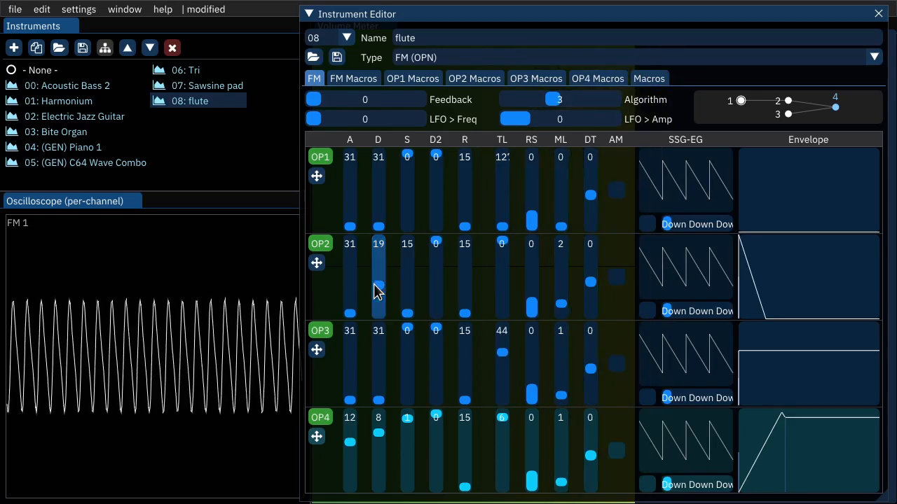
pyautogui.moveTo(381, 294); pyautogui.dragTo(382, 291)
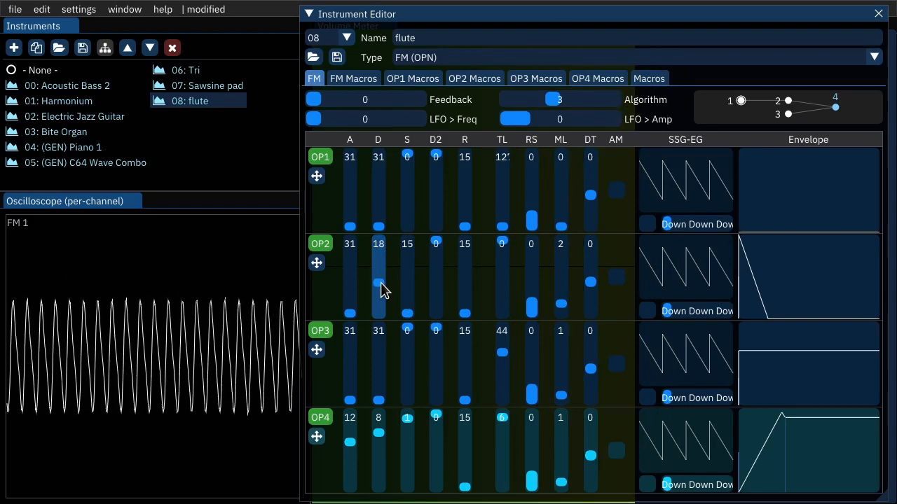
pyautogui.moveTo(381, 283); pyautogui.dragTo(380, 289)
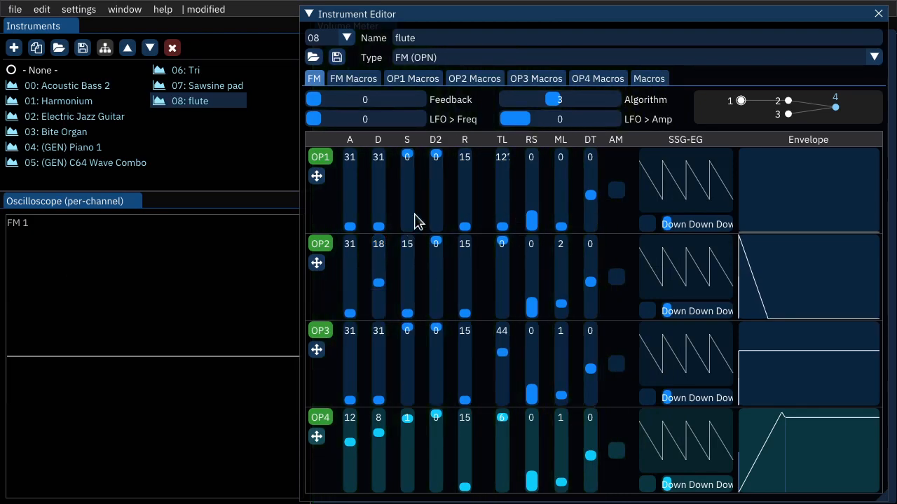
pyautogui.moveTo(507, 251)
pyautogui.mouseDown()
pyautogui.moveTo(504, 277)
pyautogui.moveTo(508, 259)
pyautogui.mouseUp()
pyautogui.moveTo(558, 282); pyautogui.dragTo(564, 312)
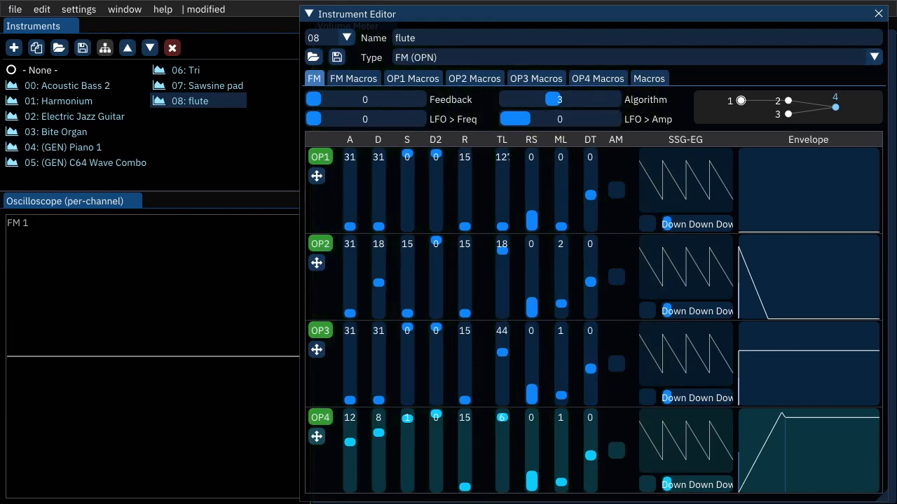
# - Set the release to 10 on OP4 and to 0 on OP3 and OP2, and audition the flute
pyautogui.moveTo(465, 484); pyautogui.dragTo(465, 464)
pyautogui.moveTo(464, 392); pyautogui.dragTo(460, 273)
pyautogui.moveTo(462, 302); pyautogui.dragTo(464, 238)
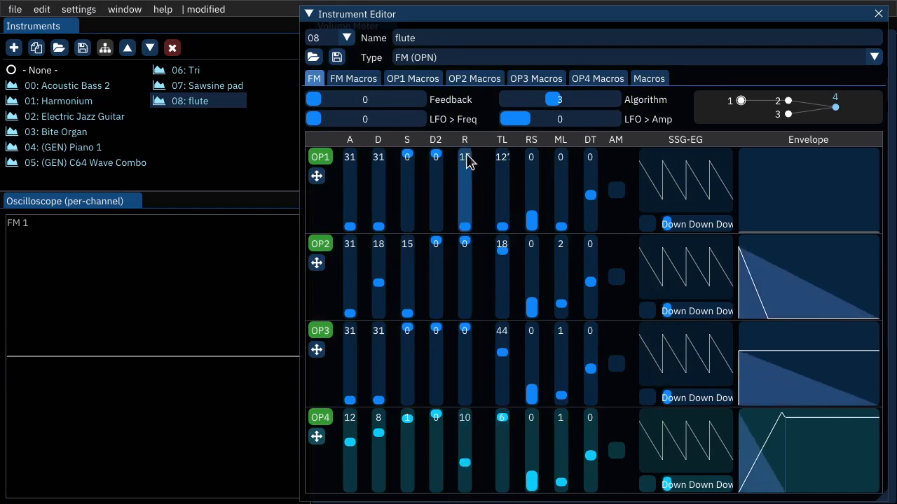
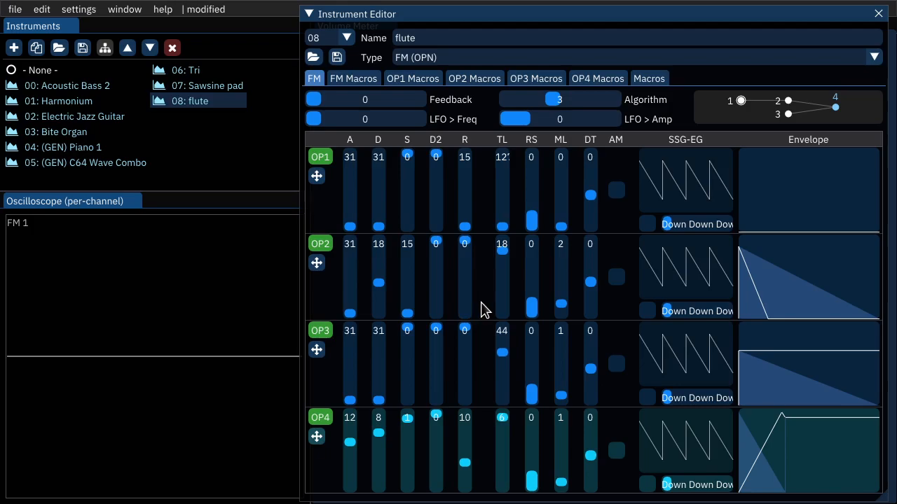
pyautogui.press('q')
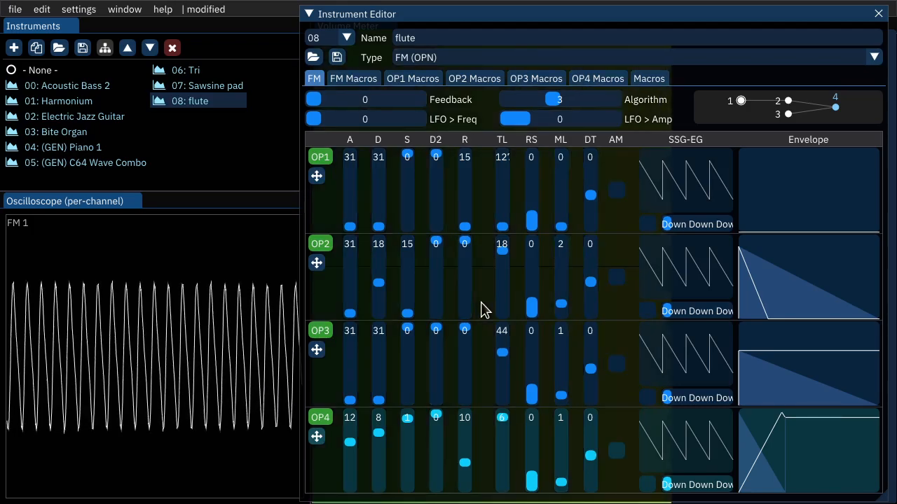
pyautogui.press('q')
# - Lower OP4's release to 8 while auditioning the flute
pyautogui.scroll(-1, 465, 450)
pyautogui.press('q')
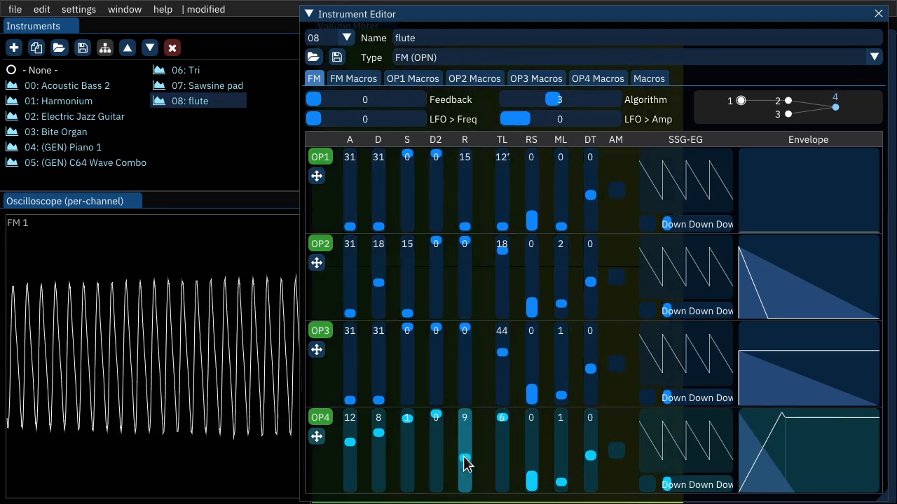
pyautogui.press('q')
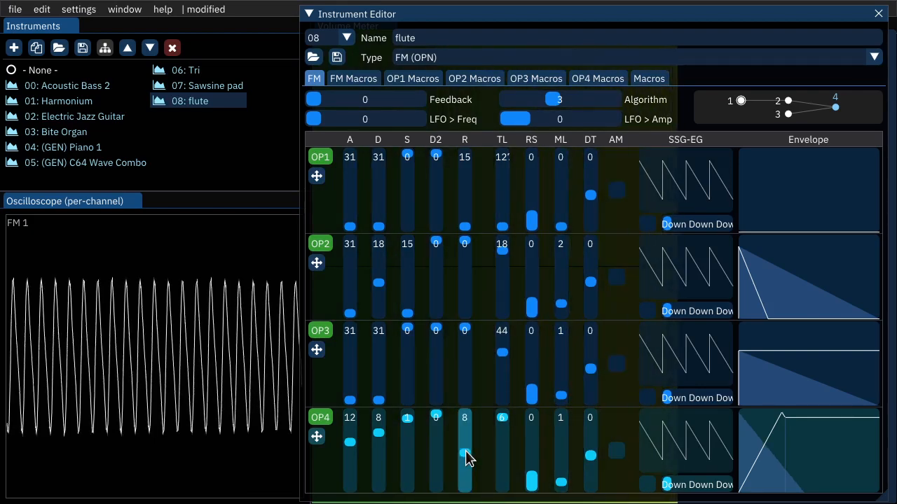
pyautogui.scroll(-1, 465, 454)
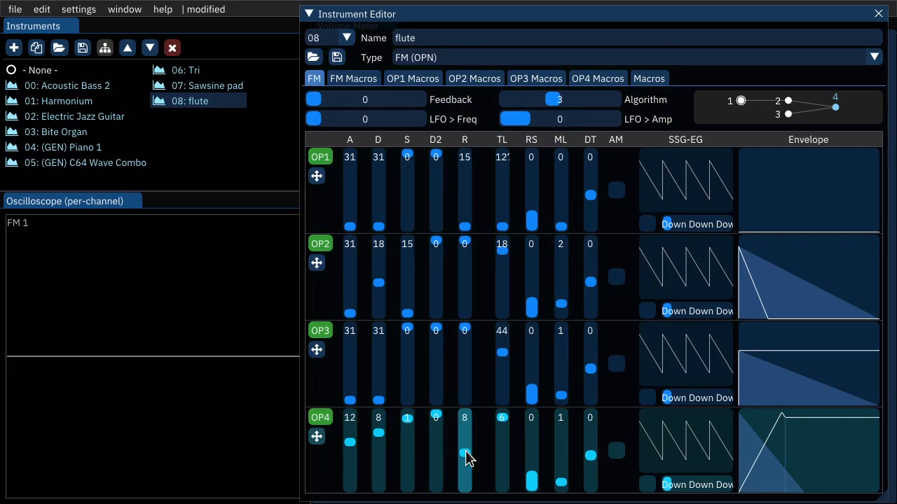
# - Try OP4's release at 15, return it to 8, and audition the flute with both settings
pyautogui.moveTo(465, 450); pyautogui.dragTo(465, 502)
pyautogui.press('q')
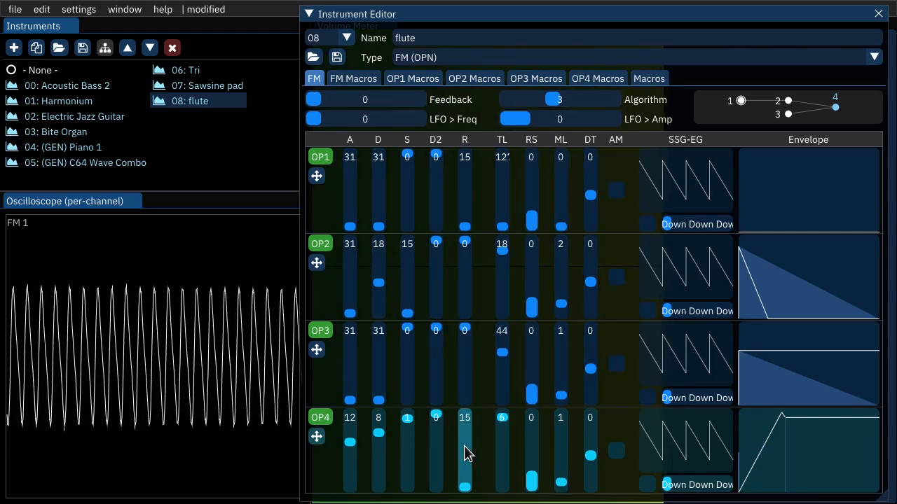
pyautogui.scroll(-7, 464, 463)
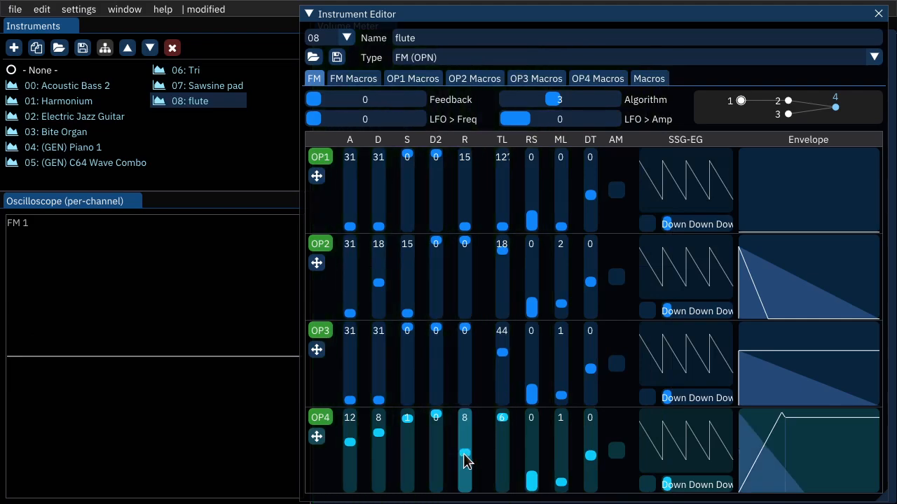
pyautogui.press('q')
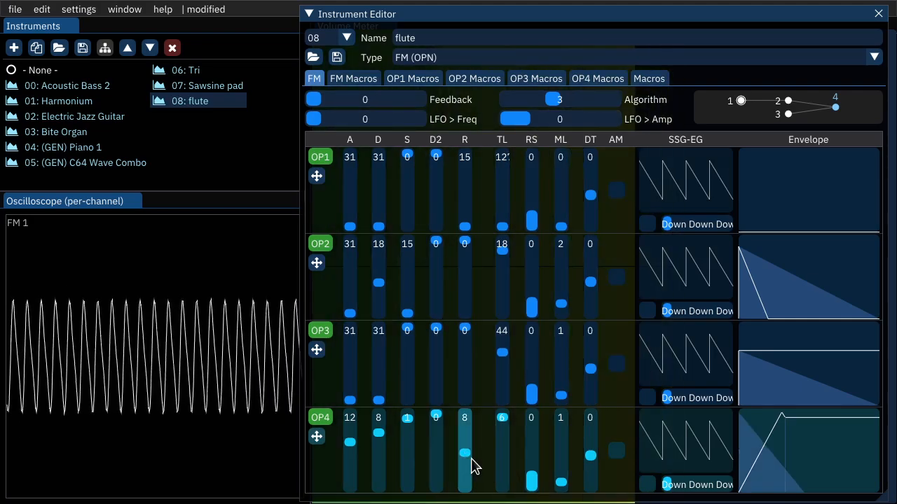
pyautogui.press('q')
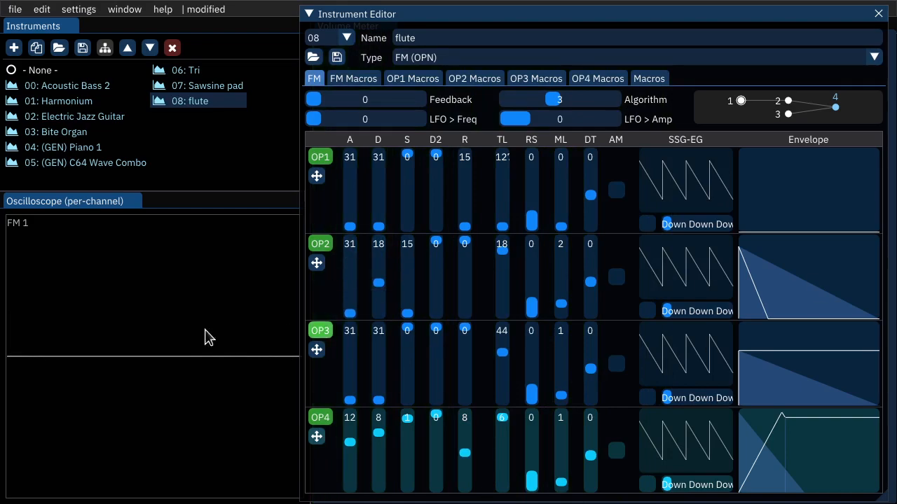
pyautogui.click(158, 345)
pyautogui.press('q')
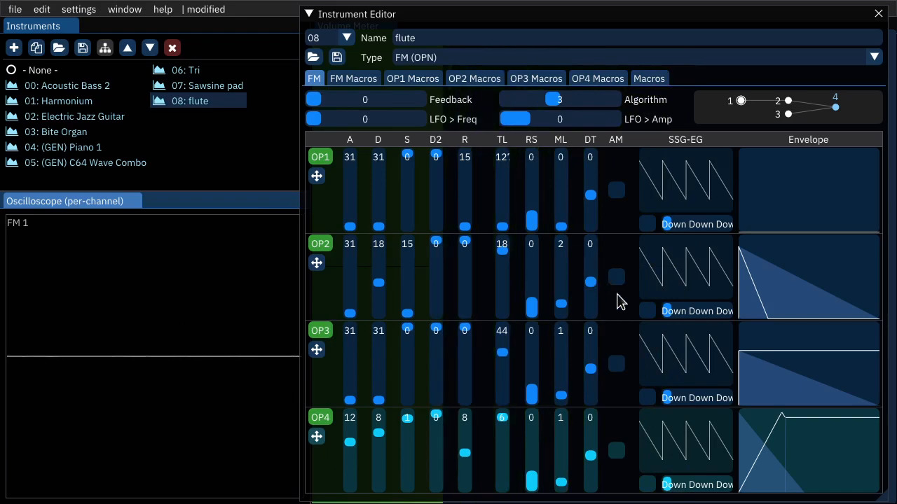
# - Set OP2's release to 15 and its total level to 38
pyautogui.moveTo(466, 263); pyautogui.dragTo(446, 98)
pyautogui.moveTo(465, 298); pyautogui.dragTo(449, 501)
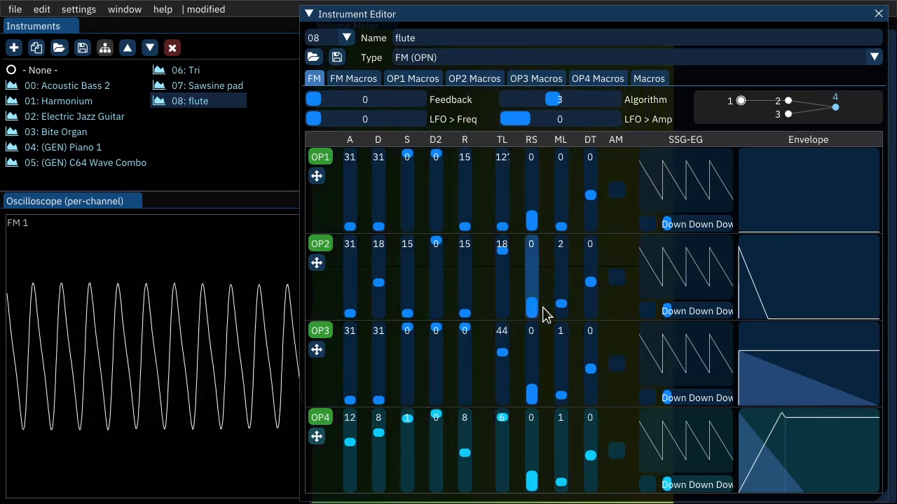
pyautogui.click(505, 262)
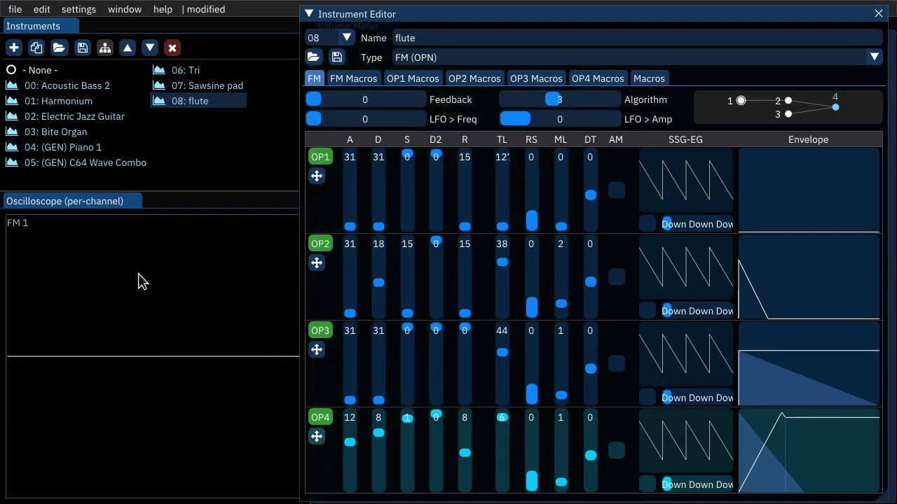
# - Add a new FM (OPN) instrument to the instrument list
pyautogui.click(14, 47)
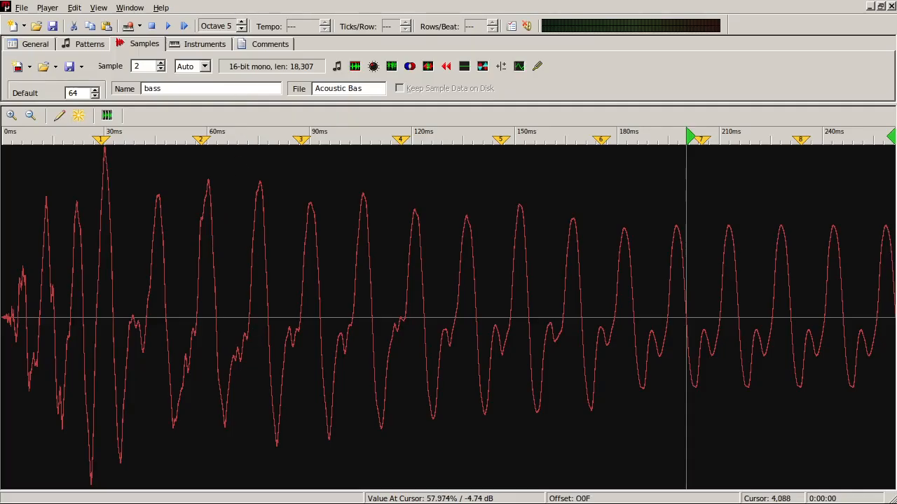
# - Switch to OpenMPT and audition the bass sample at different notes and octaves
pyautogui.press('q')
pyautogui.press('KP_Multiply')
pyautogui.press('KP_Multiply')
pyautogui.press('q')
pyautogui.press('KP_Divide')
pyautogui.press('q')
pyautogui.press('z')
pyautogui.press('x')
pyautogui.press('c')
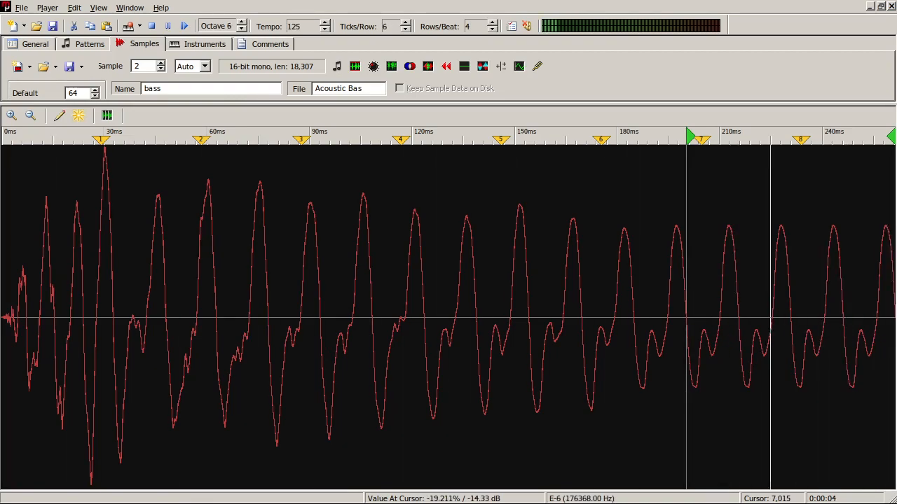
pyautogui.click(152, 27)
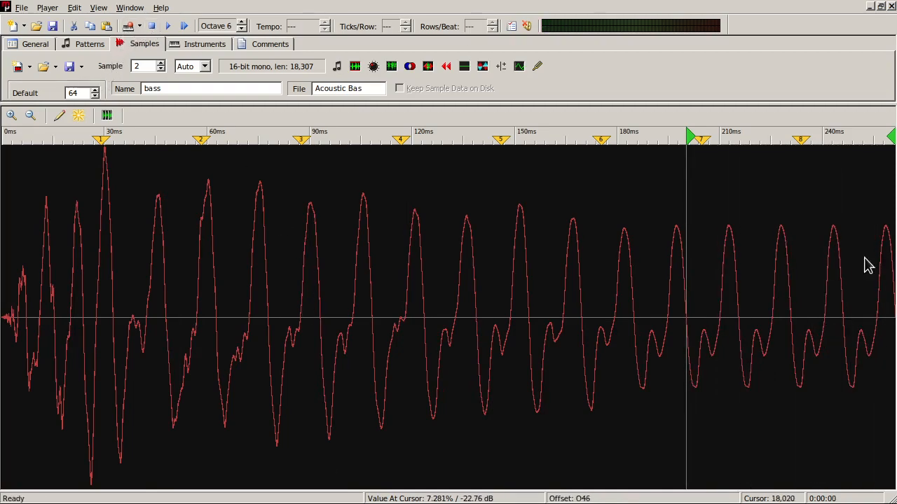
pyautogui.press('z')
pyautogui.press('q')
pyautogui.click(152, 27)
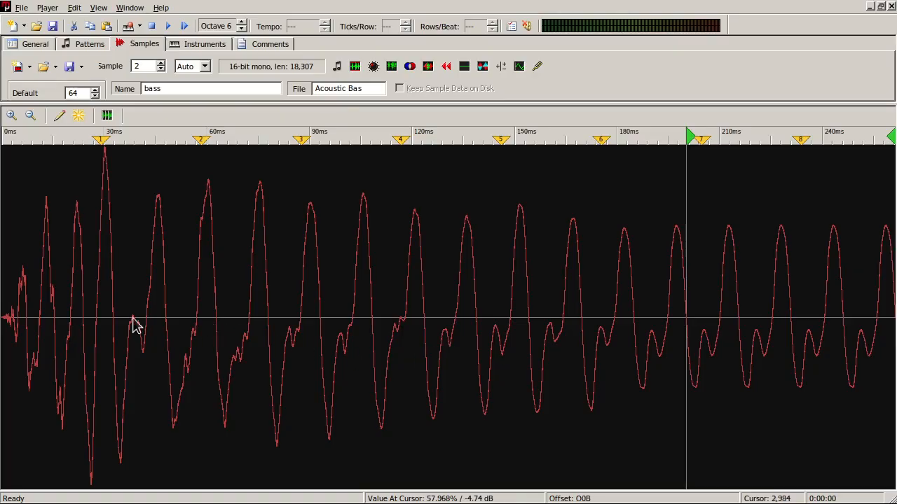
# - Examine the bass sample's waveform from its attack through to the sustain loop
pyautogui.scroll(3, 52, 337)
pyautogui.scroll(-3, 222, 323)
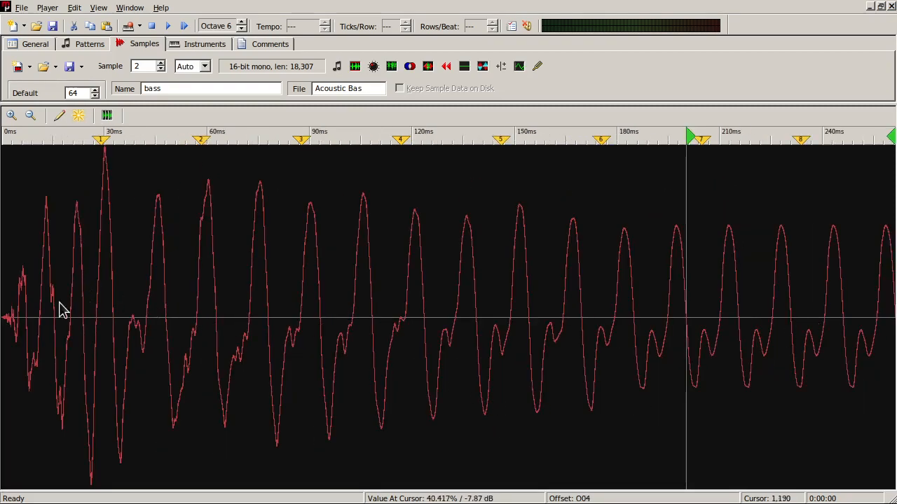
pyautogui.scroll(2, 72, 309)
pyautogui.scroll(-3, 280, 320)
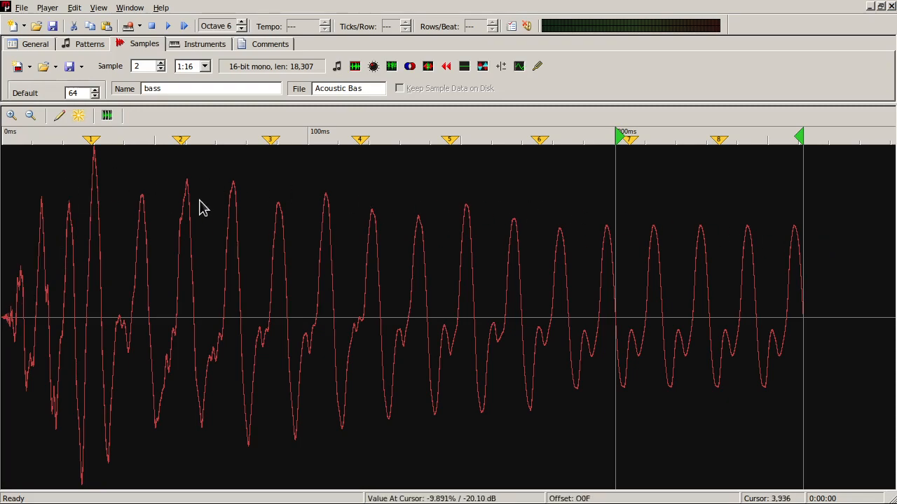
pyautogui.scroll(2, 146, 343)
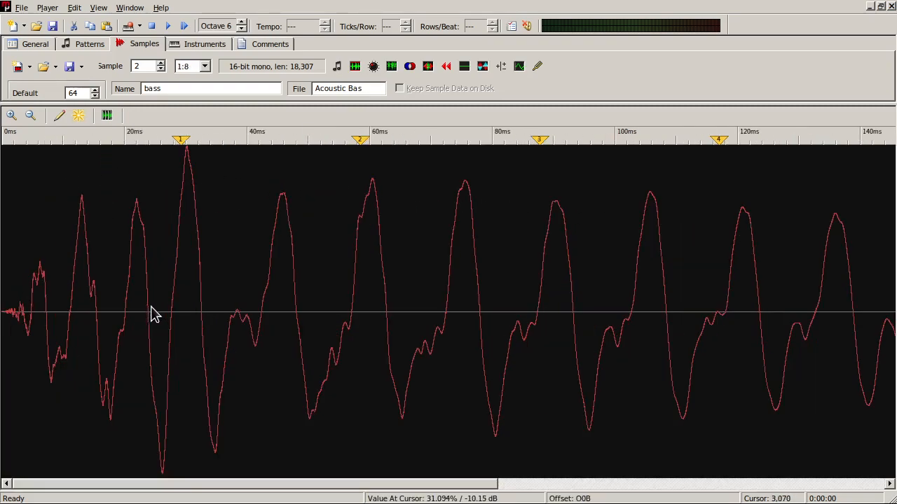
pyautogui.scroll(-5, 452, 276)
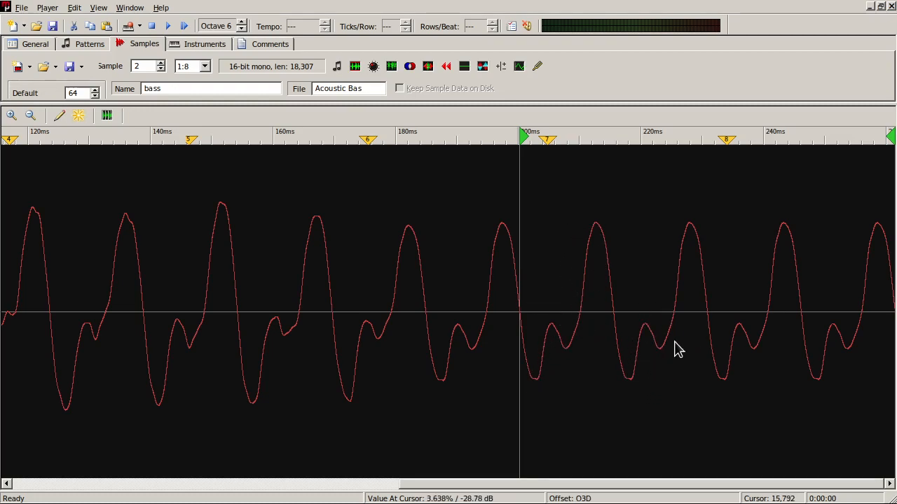
pyautogui.scroll(5, 570, 350)
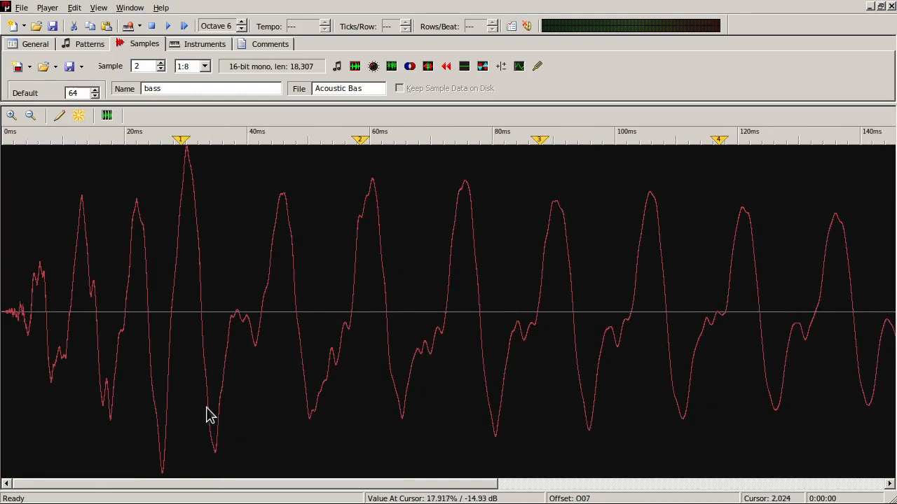
# - Examine the bass sample's attack closely within the first 35 ms of the waveform
pyautogui.scroll(-2, 685, 326)
pyautogui.scroll(2, 428, 332)
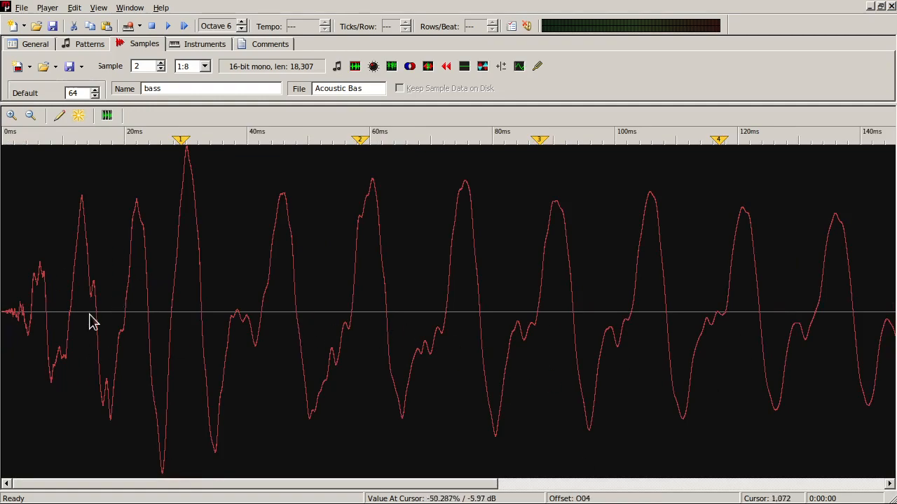
pyautogui.scroll(2, 50, 315)
pyautogui.scroll(2, 228, 336)
pyautogui.scroll(-2, 106, 356)
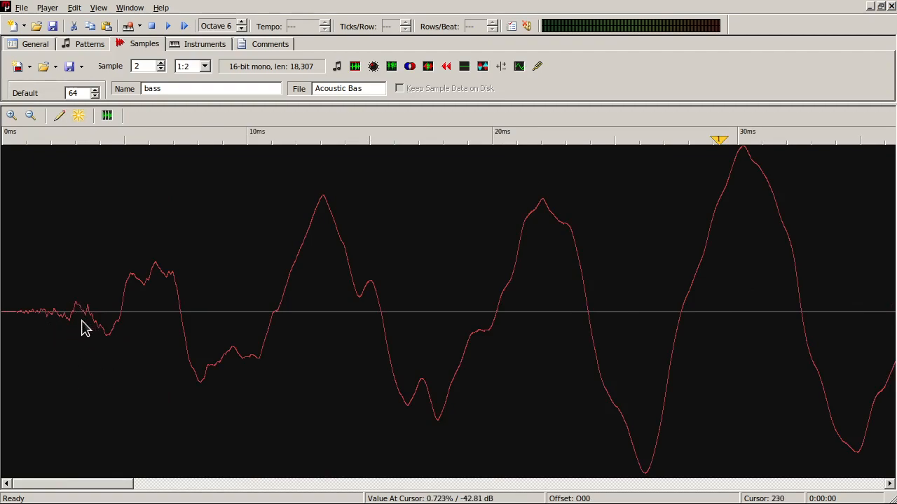
pyautogui.scroll(-3, 134, 321)
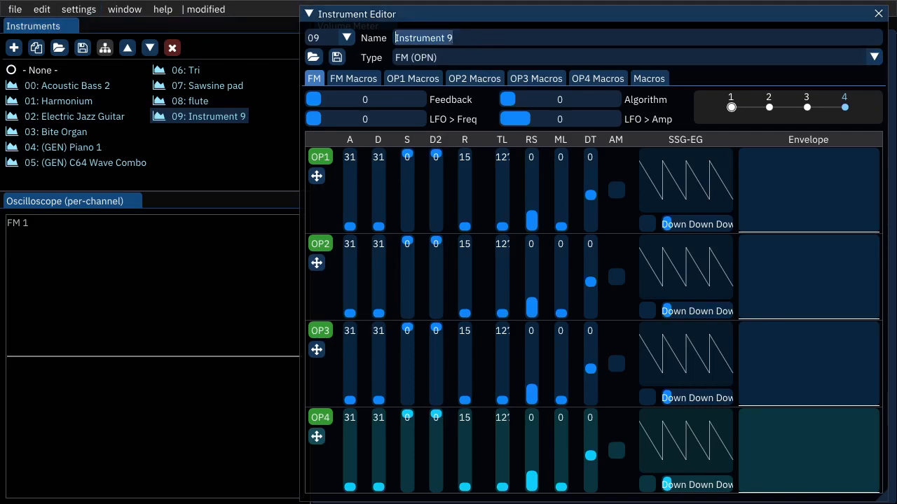
# - Switch to Furnace, name the new instrument bass, and set OP4's total level to 4 and audition it
pyautogui.write('bars')
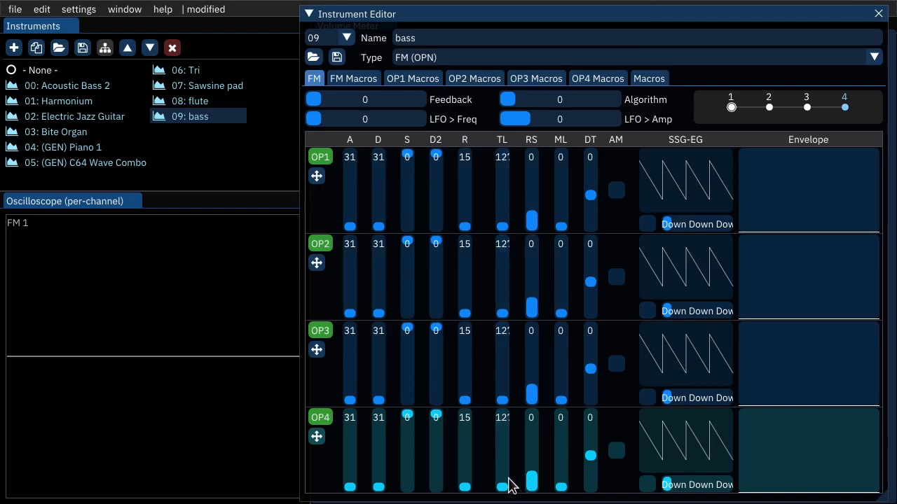
pyautogui.moveTo(508, 467); pyautogui.dragTo(504, 424)
pyautogui.press('q')
pyautogui.press('z')
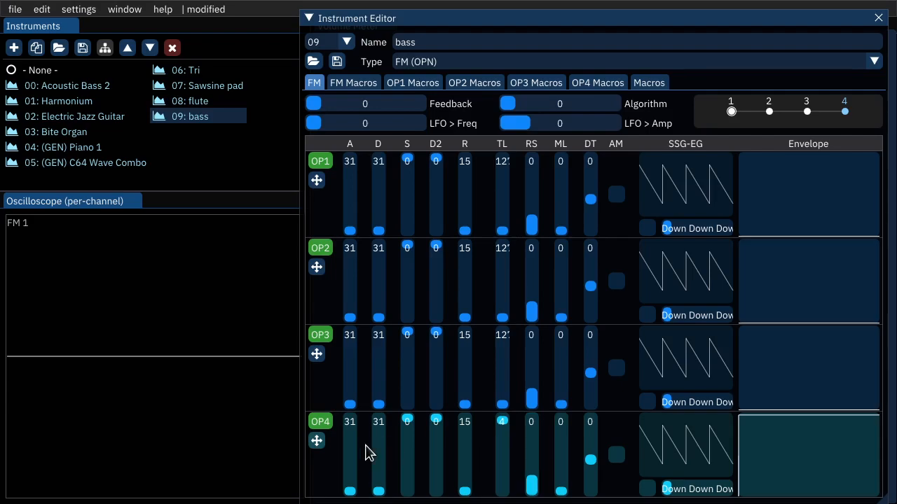
# - Set OP4's attack to 25, decay to 17 and sustain to 6, auditioning the bass instrument
pyautogui.moveTo(358, 486)
pyautogui.mouseDown()
pyautogui.moveTo(356, 471)
pyautogui.moveTo(352, 484)
pyautogui.mouseUp()
pyautogui.moveTo(387, 457); pyautogui.dragTo(409, 456)
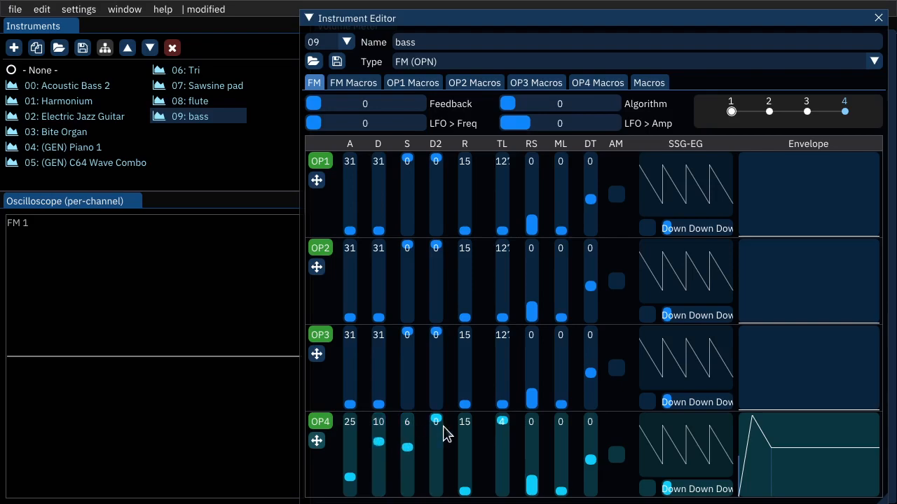
pyautogui.press('q')
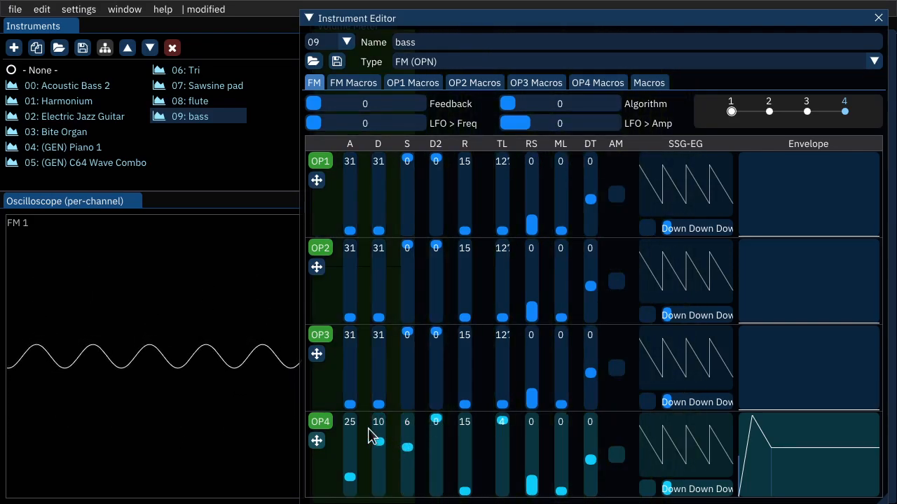
pyautogui.moveTo(380, 454); pyautogui.dragTo(377, 465)
pyautogui.press('q')
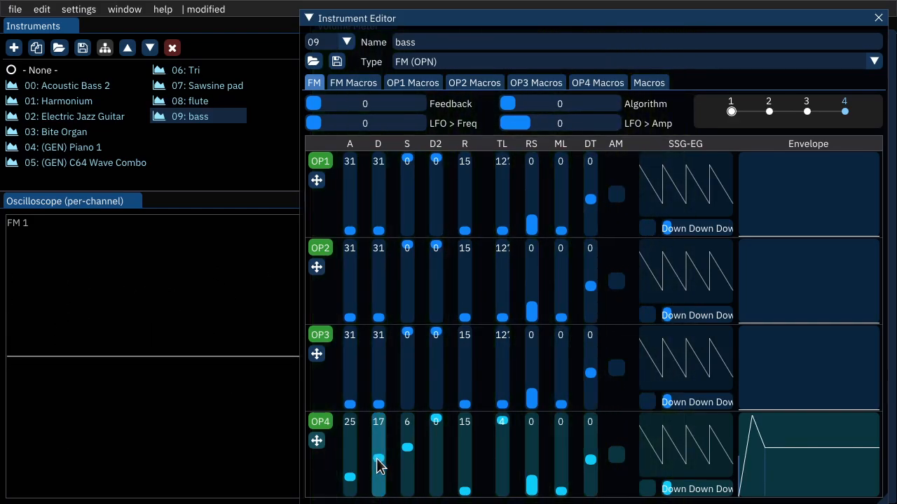
# - Set OP4's release to 10 and audition the bass with repeated notes
pyautogui.moveTo(465, 469)
pyautogui.mouseDown()
pyautogui.moveTo(467, 455)
pyautogui.moveTo(462, 469)
pyautogui.mouseUp()
pyautogui.press('q')
pyautogui.press('q')
pyautogui.press('q')
pyautogui.press('q')
pyautogui.press('q')
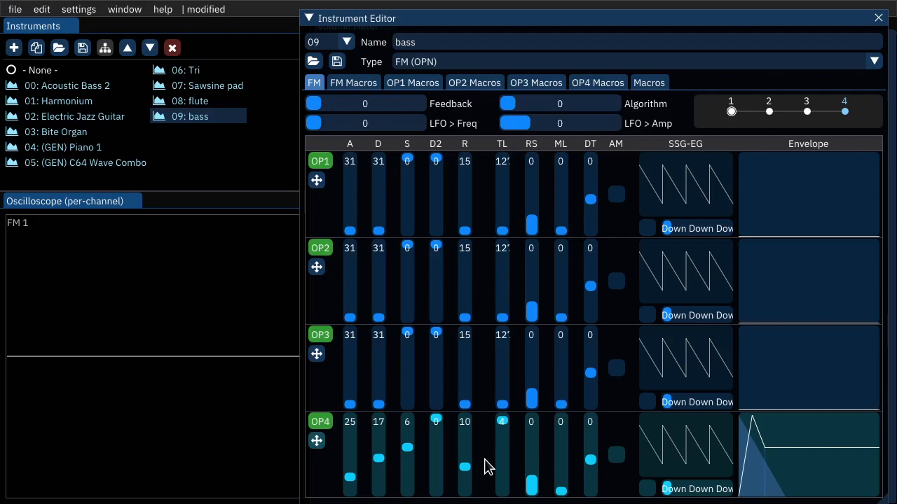
pyautogui.press('q')
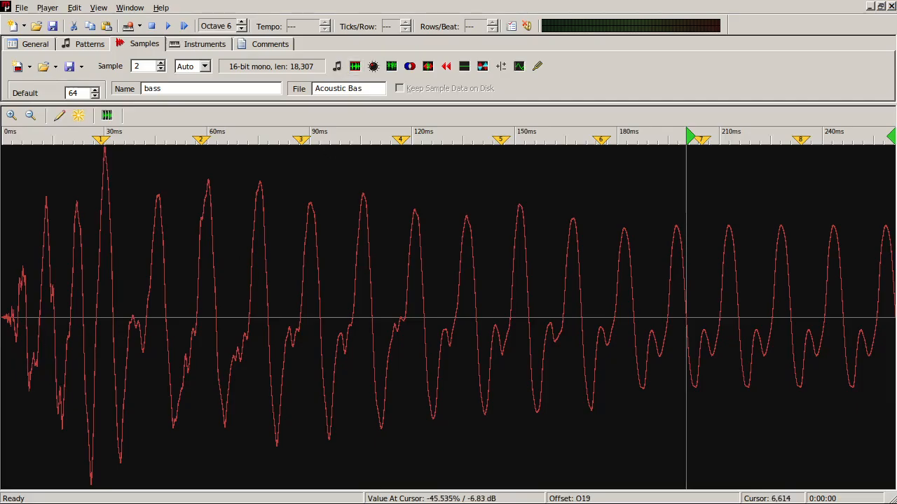
# - Switch to OpenMPT and examine the bass sample's waveform in the sustain loop region
pyautogui.press('q')
pyautogui.click(152, 28)
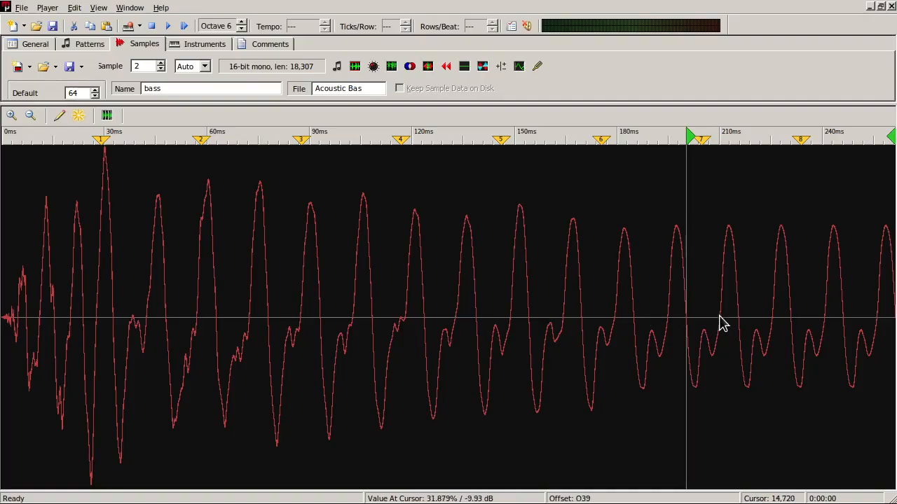
pyautogui.moveTo(695, 341); pyautogui.dragTo(875, 447)
pyautogui.click(820, 336)
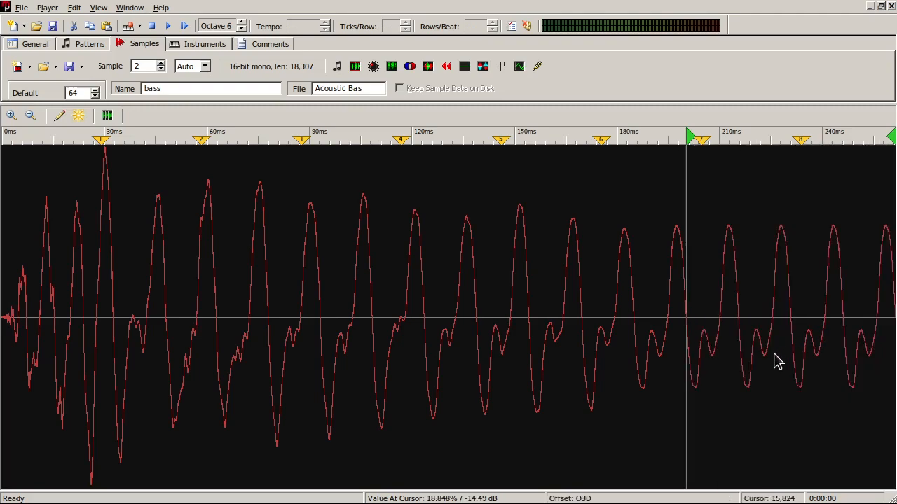
pyautogui.scroll(3, 728, 354)
pyautogui.scroll(-2, 421, 325)
pyautogui.scroll(-1, 537, 360)
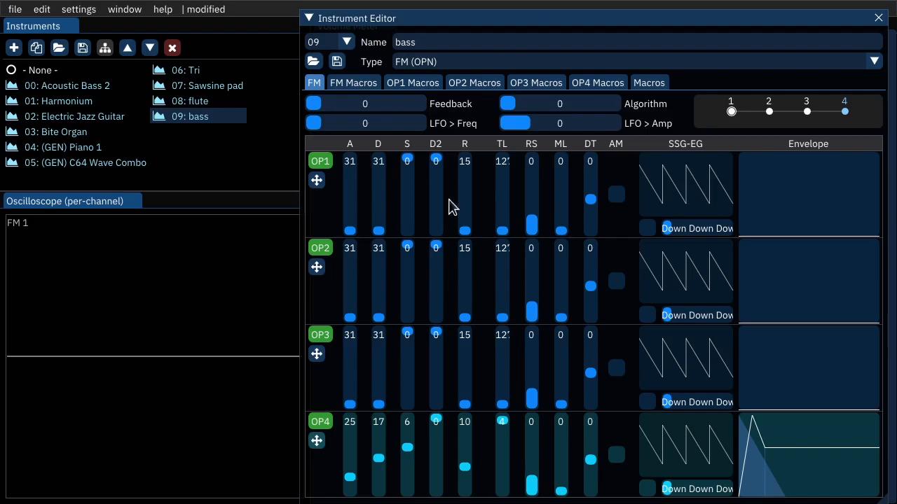
# - Switch to Furnace and set OP3's total level to 34 with multiplier 0, trying multiplier 1 while auditioning
pyautogui.moveTo(502, 404); pyautogui.dragTo(502, 366)
pyautogui.press('q')
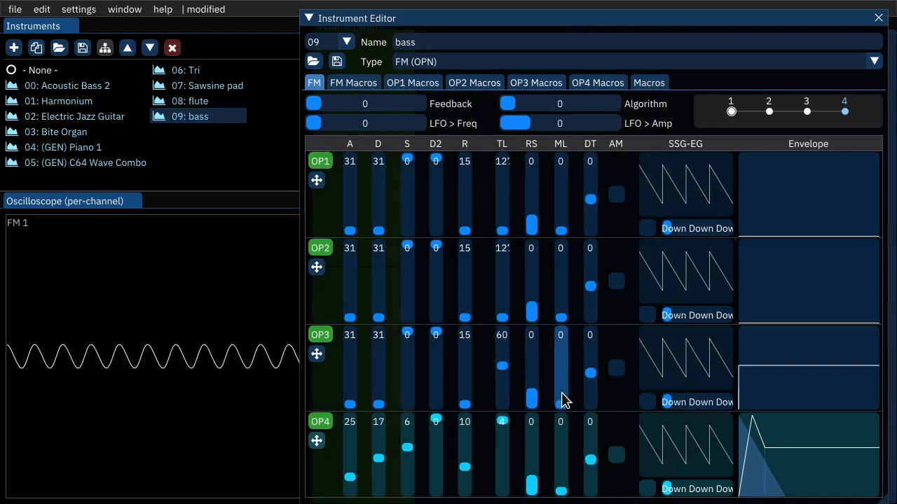
pyautogui.moveTo(563, 390); pyautogui.dragTo(559, 395)
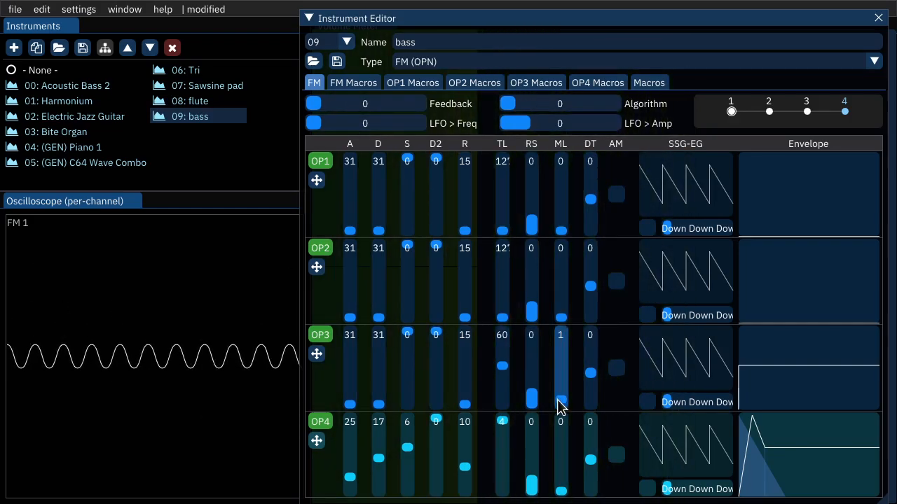
pyautogui.moveTo(503, 365); pyautogui.dragTo(506, 353)
pyautogui.click(563, 404)
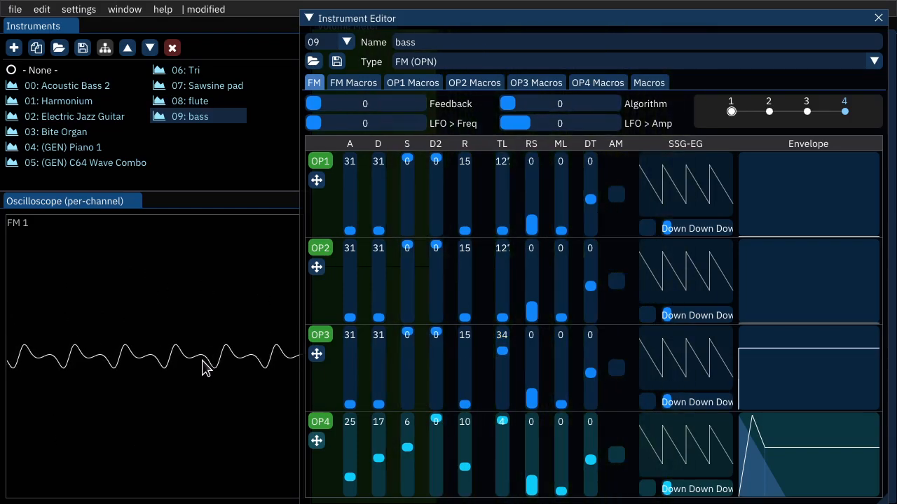
pyautogui.moveTo(502, 352); pyautogui.dragTo(503, 350)
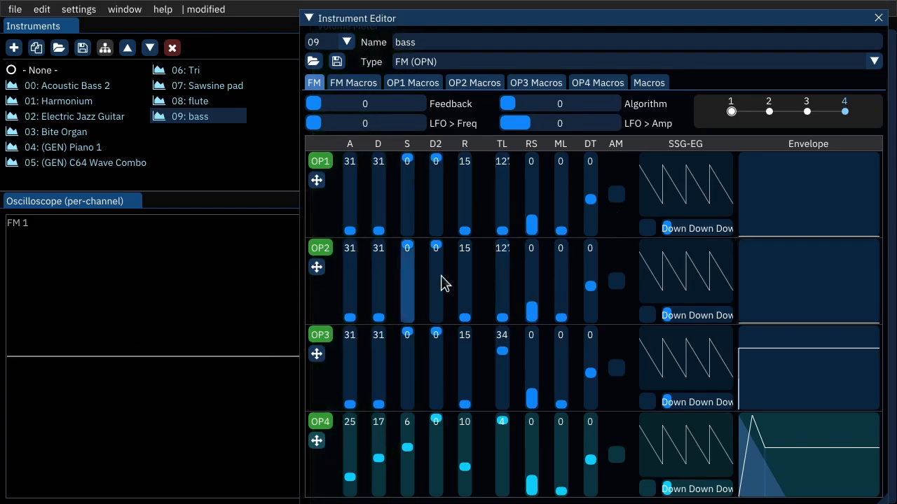
# - Try OP2 at total level 47 with multiplier 1, and reset it to total level 127 and multiplier 0
pyautogui.click(531, 302)
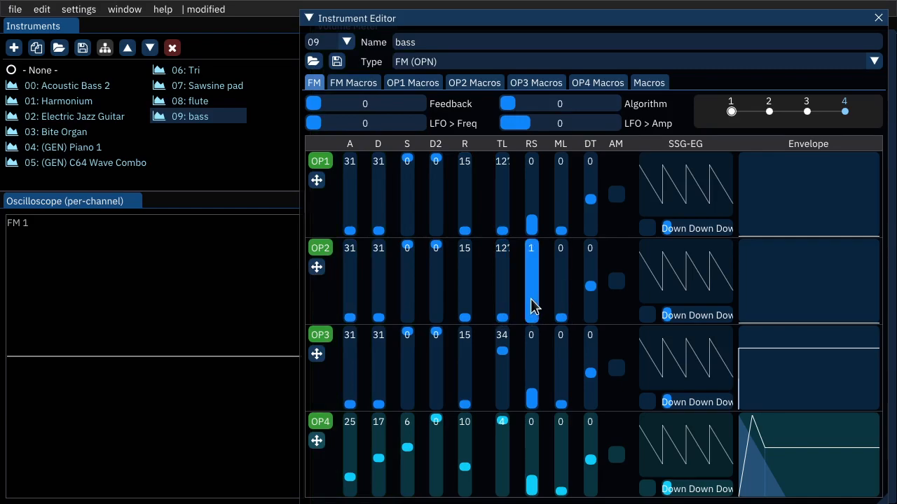
pyautogui.moveTo(500, 314); pyautogui.dragTo(500, 271)
pyautogui.moveTo(567, 316); pyautogui.dragTo(557, 311)
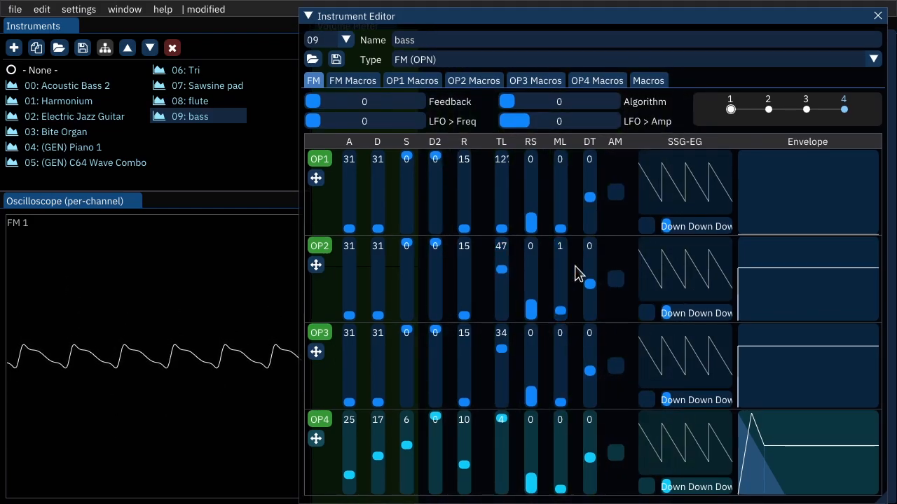
pyautogui.moveTo(500, 278); pyautogui.dragTo(512, 323)
# - Try algorithm 1 with feedback 3 and OP1's total level at 49, auditioning the bass
pyautogui.click(527, 104)
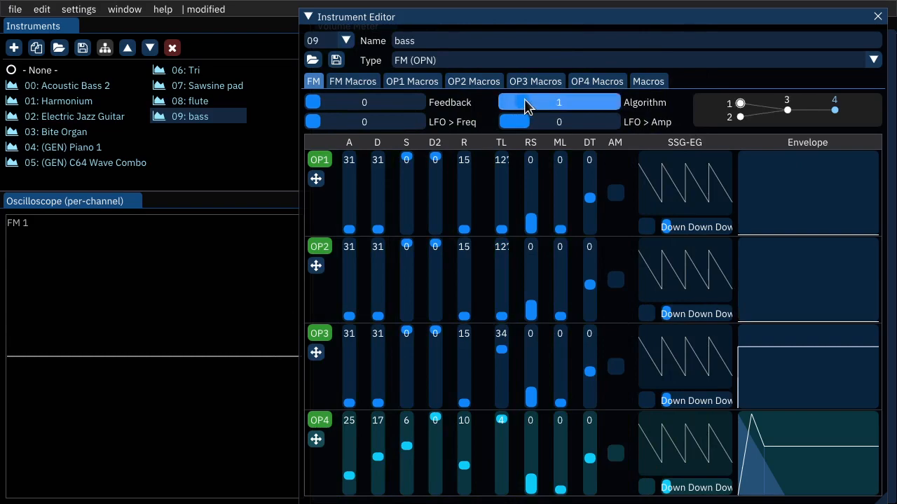
pyautogui.moveTo(534, 105); pyautogui.dragTo(527, 102)
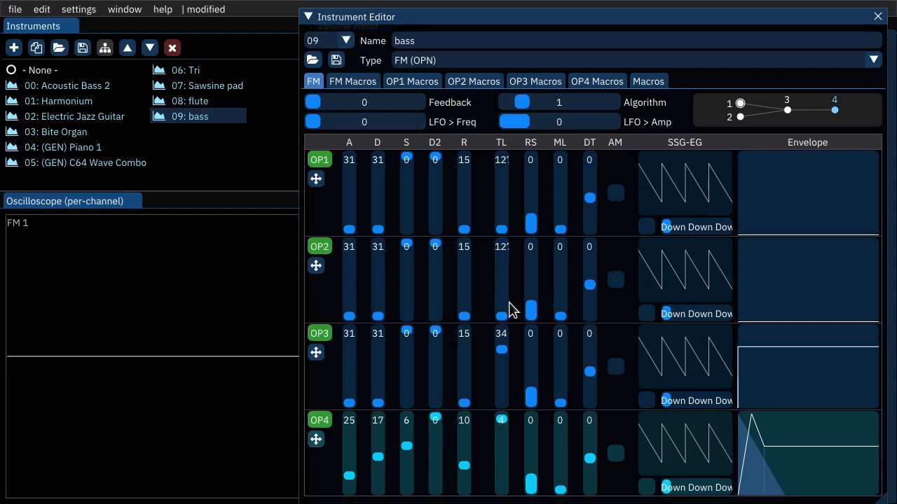
pyautogui.moveTo(344, 103); pyautogui.dragTo(372, 103)
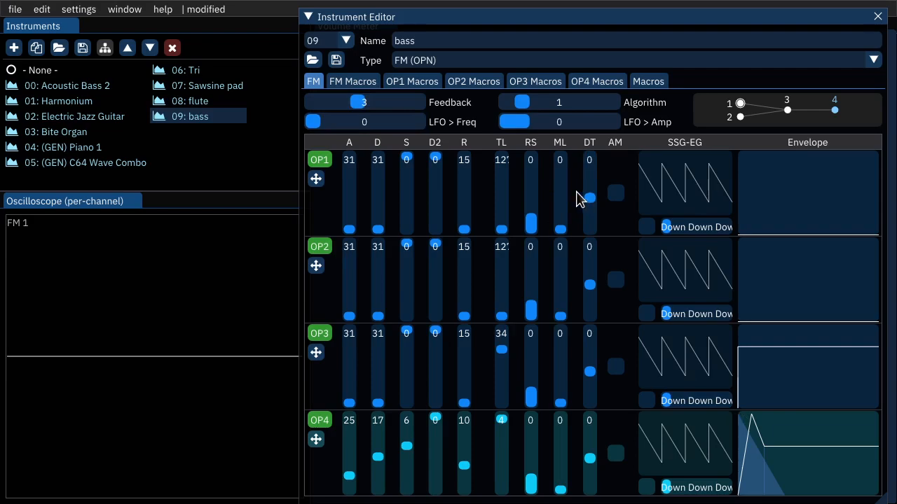
pyautogui.press('w')
pyautogui.moveTo(530, 215); pyautogui.dragTo(530, 215)
pyautogui.click(500, 190)
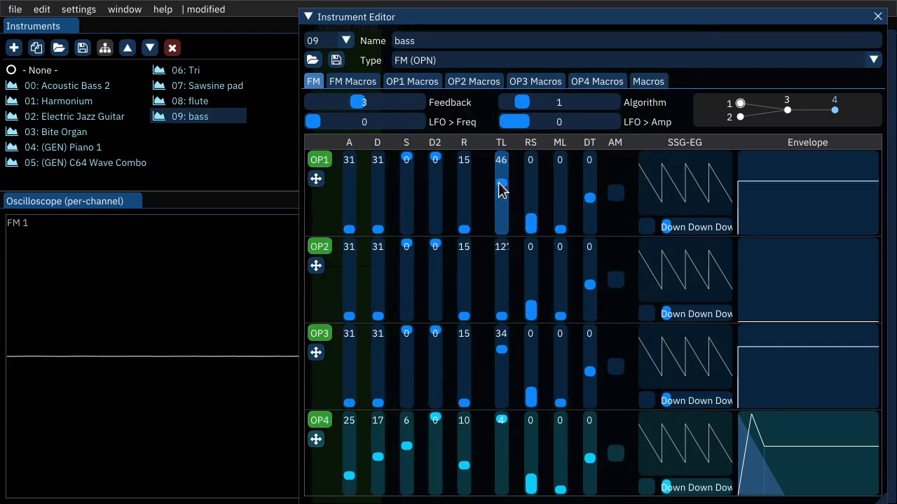
pyautogui.moveTo(500, 184)
pyautogui.mouseDown()
pyautogui.moveTo(504, 172)
pyautogui.moveTo(504, 184)
pyautogui.mouseUp()
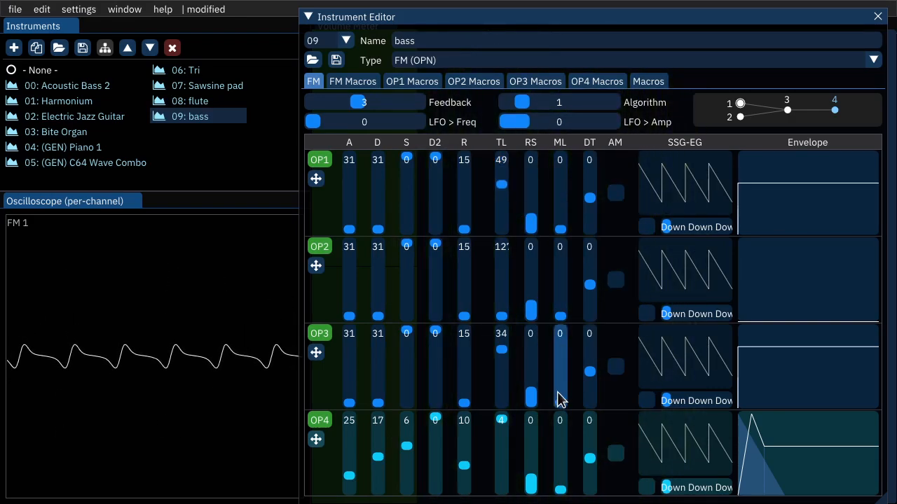
# - Set OP3's total level to 33 and the feedback to 5
pyautogui.moveTo(562, 391); pyautogui.dragTo(559, 393)
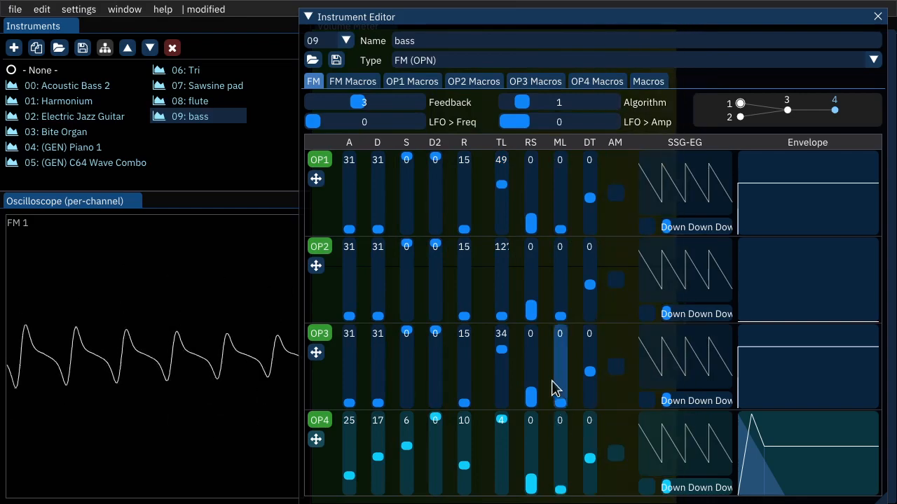
pyautogui.moveTo(506, 347); pyautogui.dragTo(505, 349)
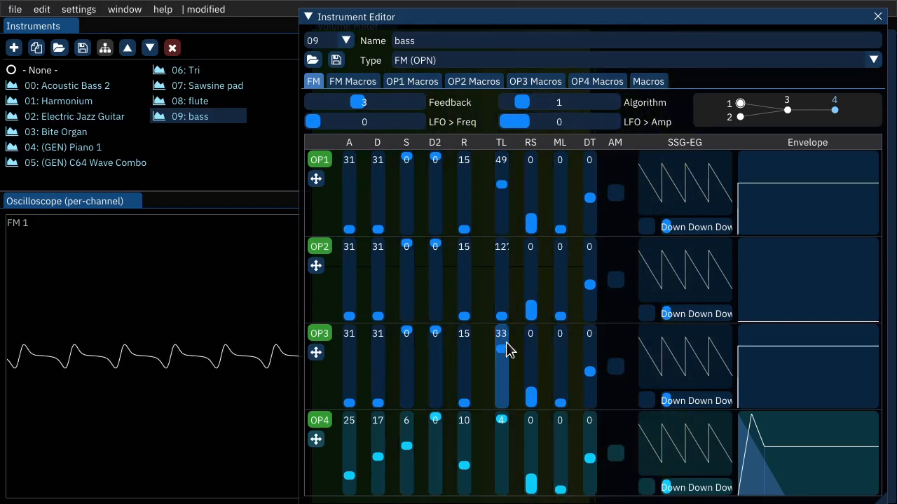
pyautogui.moveTo(358, 99); pyautogui.dragTo(402, 107)
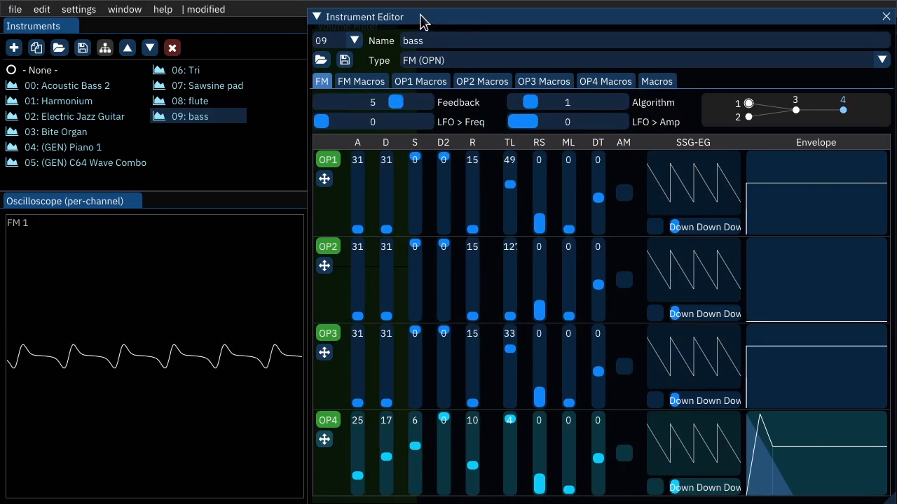
pyautogui.moveTo(425, 16); pyautogui.dragTo(421, 12)
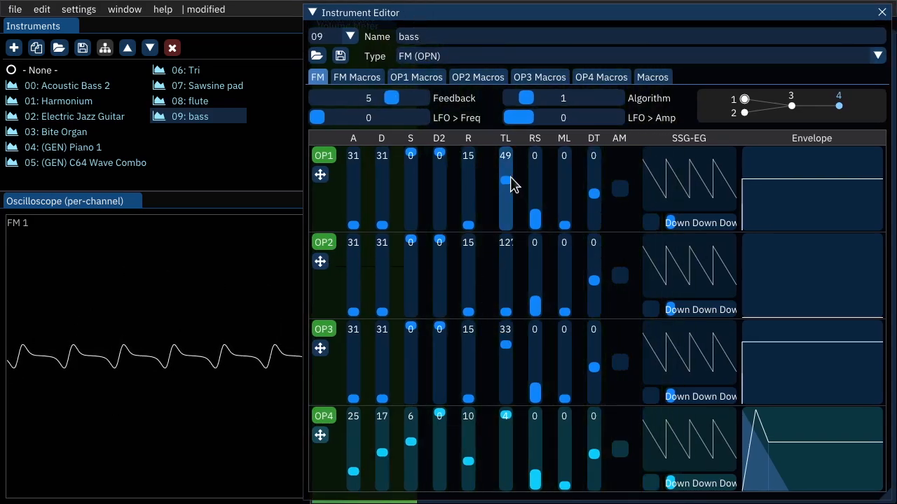
# - Set the algorithm to 2 and OP1's total level to 43 with OP2 and OP3 muted, and re-enable OP3
pyautogui.moveTo(510, 180)
pyautogui.mouseDown()
pyautogui.moveTo(508, 195)
pyautogui.moveTo(506, 175)
pyautogui.mouseUp()
pyautogui.moveTo(504, 103); pyautogui.dragTo(545, 100)
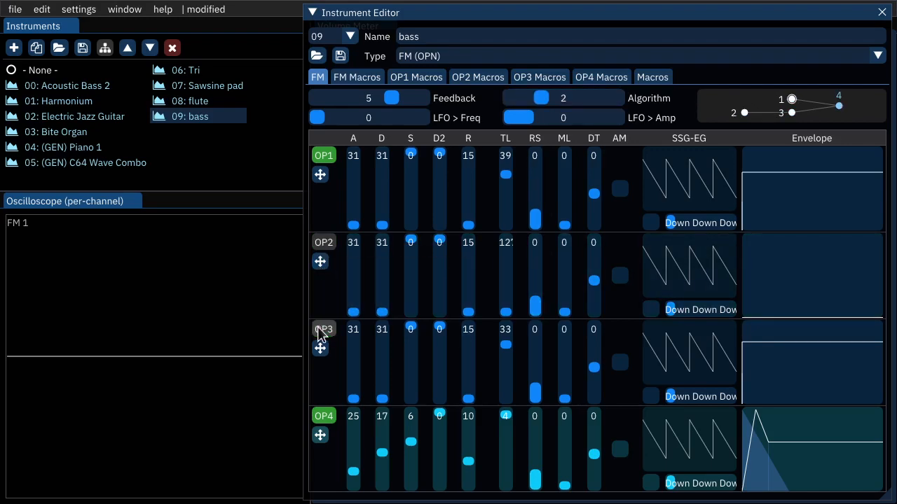
pyautogui.moveTo(506, 175); pyautogui.dragTo(509, 172)
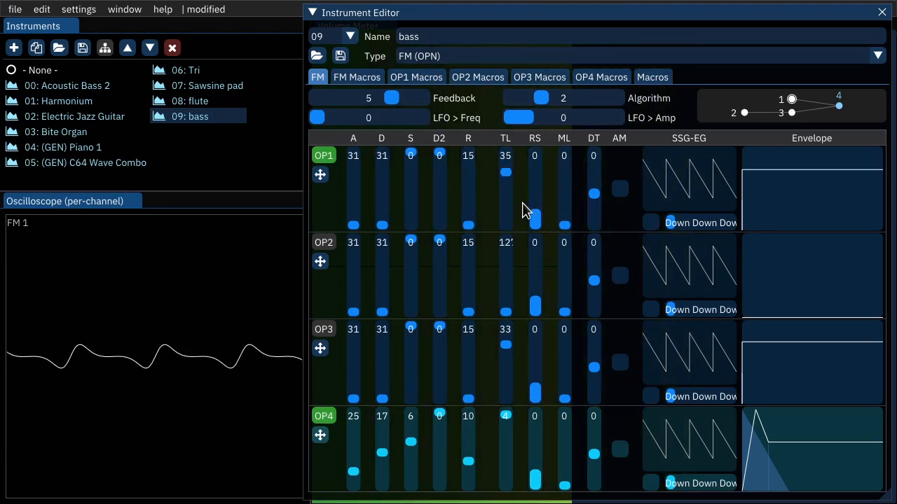
pyautogui.moveTo(511, 170); pyautogui.dragTo(510, 184)
pyautogui.click(319, 332)
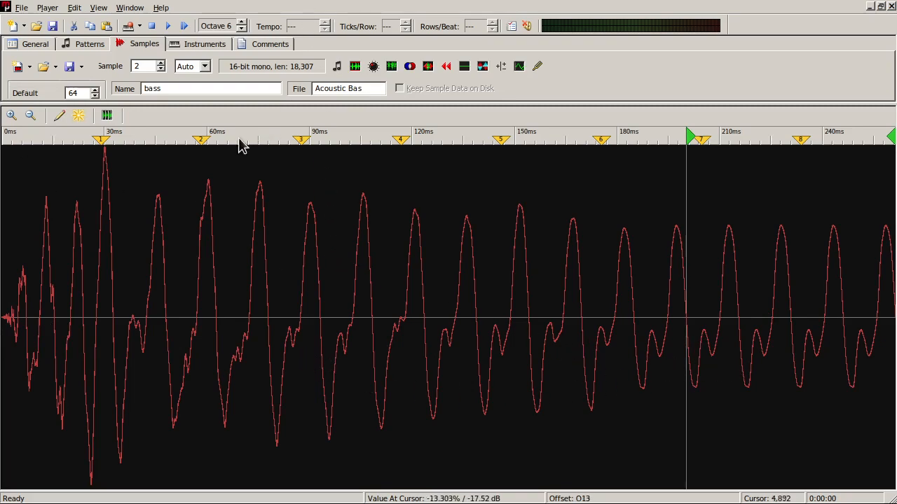
# - Switch to OpenMPT, audition the bass sample and examine the early part of its waveform
pyautogui.press('v')
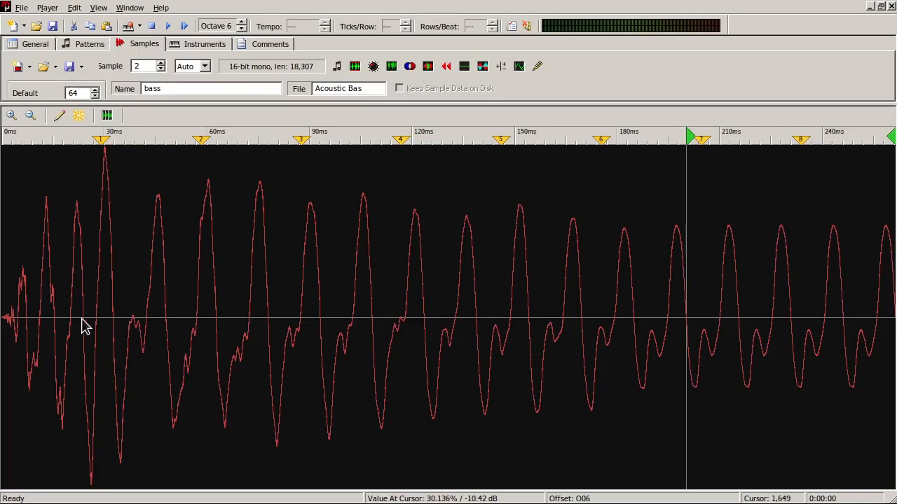
pyautogui.scroll(1, 128, 288)
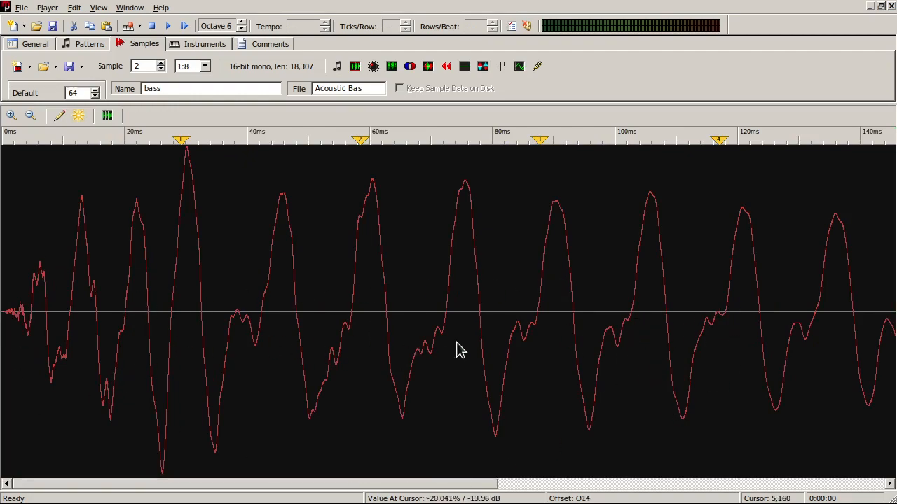
pyautogui.scroll(-1, 403, 354)
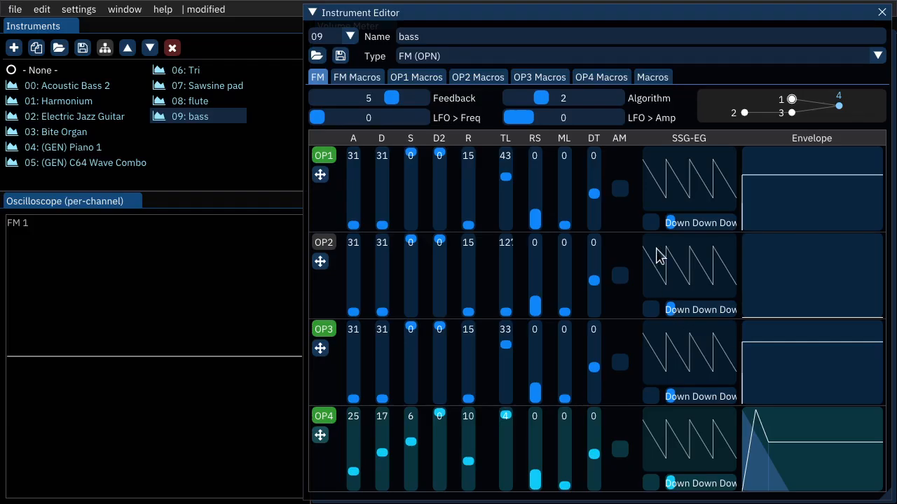
# - Switch to Furnace, enable OP2 and set its total level to 32, multiplier to 1 and decay to 8
pyautogui.click(333, 244)
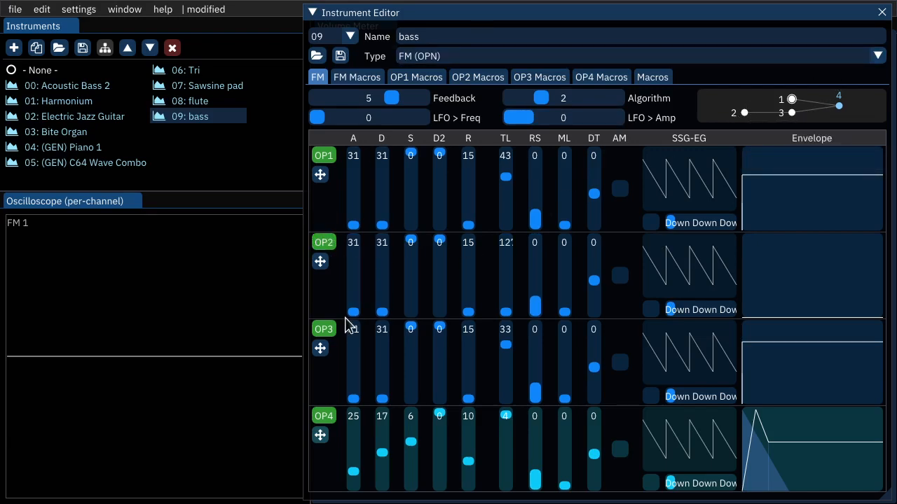
pyautogui.moveTo(380, 281); pyautogui.dragTo(378, 257)
pyautogui.moveTo(500, 272); pyautogui.dragTo(504, 258)
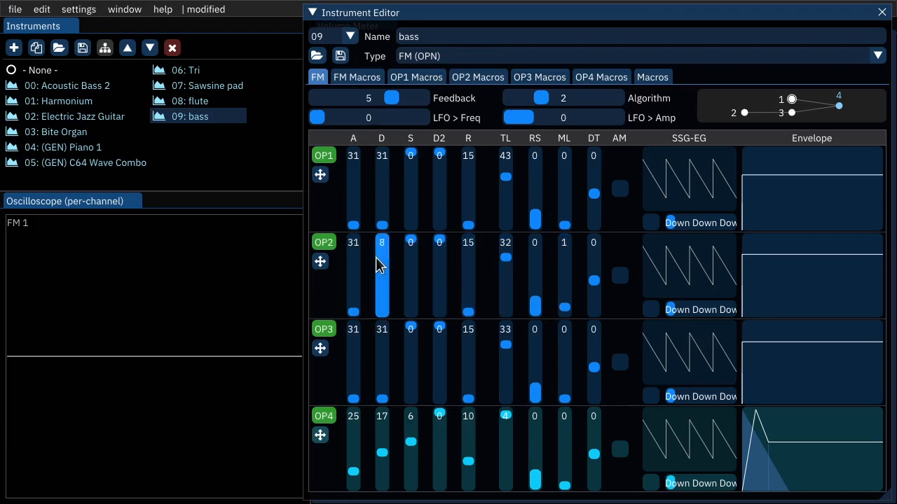
# - Set OP2's sustain to 15 and decay to 16 while auditioning, and mute OP1
pyautogui.moveTo(435, 250)
pyautogui.mouseDown()
pyautogui.moveTo(431, 263)
pyautogui.moveTo(438, 218)
pyautogui.moveTo(418, 247)
pyautogui.mouseUp()
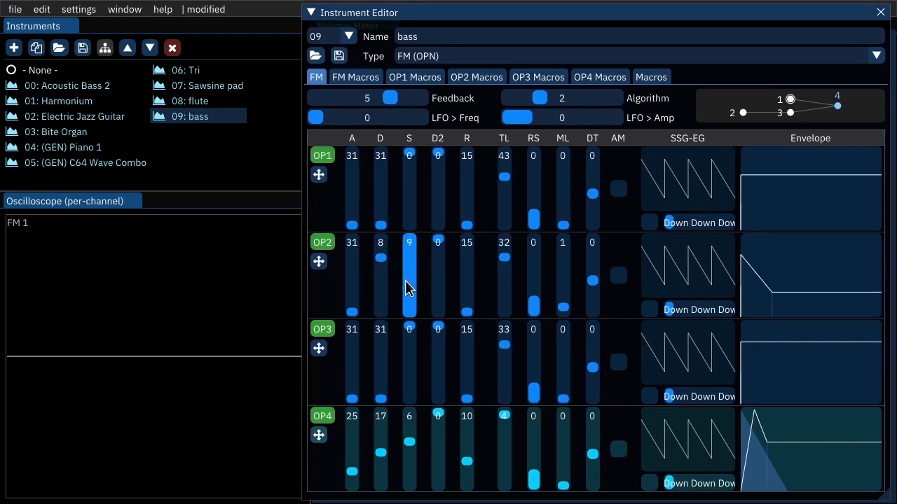
pyautogui.moveTo(403, 286); pyautogui.dragTo(401, 392)
pyautogui.moveTo(379, 262); pyautogui.dragTo(374, 284)
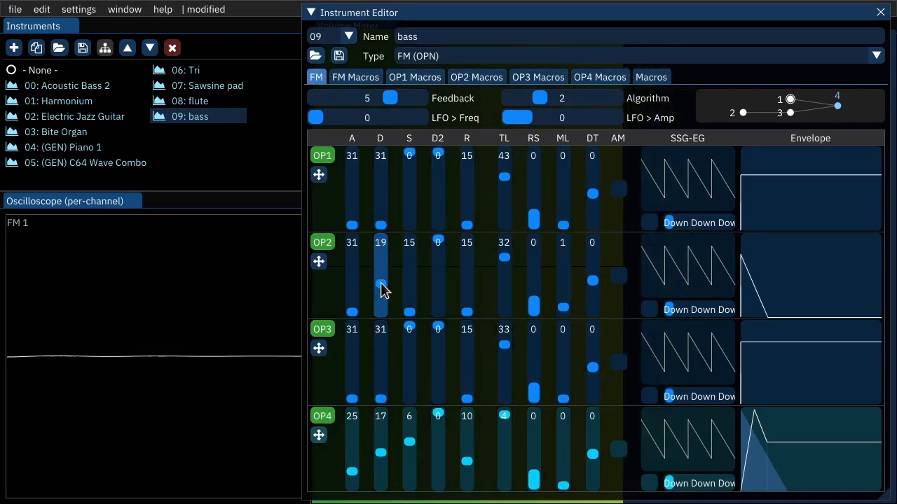
pyautogui.moveTo(383, 290); pyautogui.dragTo(385, 282)
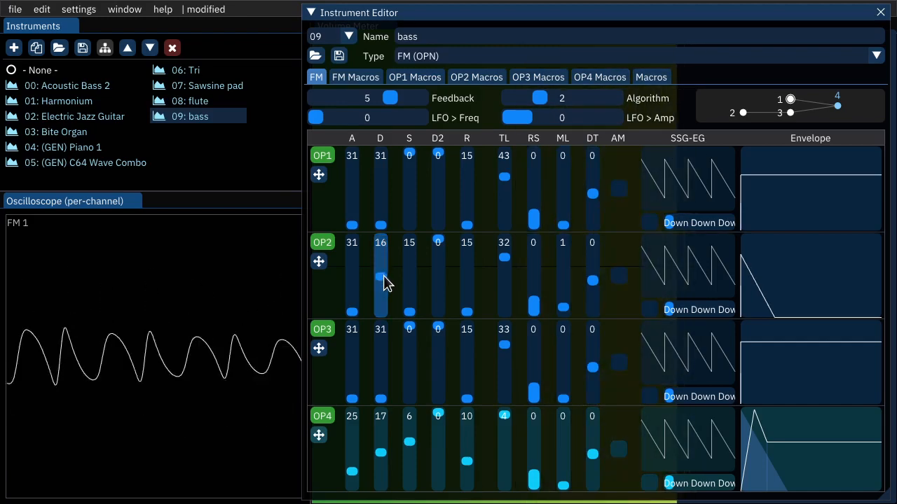
pyautogui.click(322, 156)
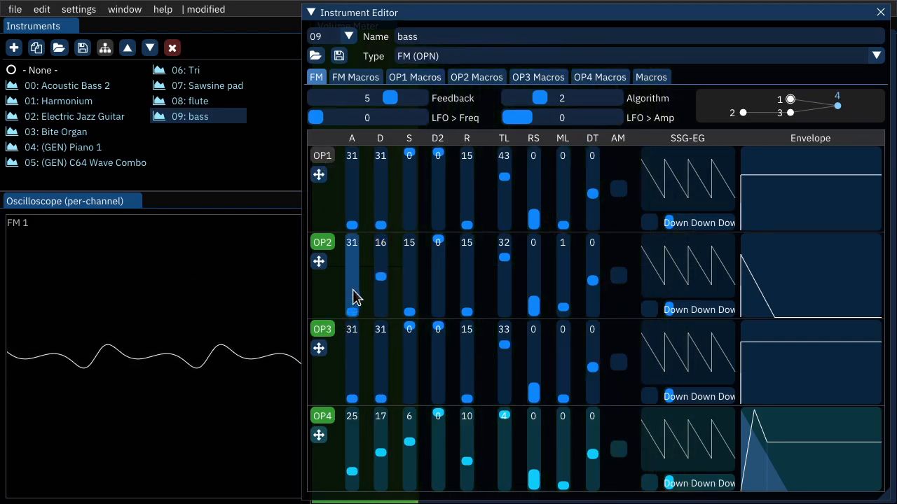
# - Set OP3's total level to 35 and OP2's decay to 20 while auditioning the bass, and re-enable OP1
pyautogui.click(508, 356)
pyautogui.moveTo(505, 348); pyautogui.dragTo(508, 346)
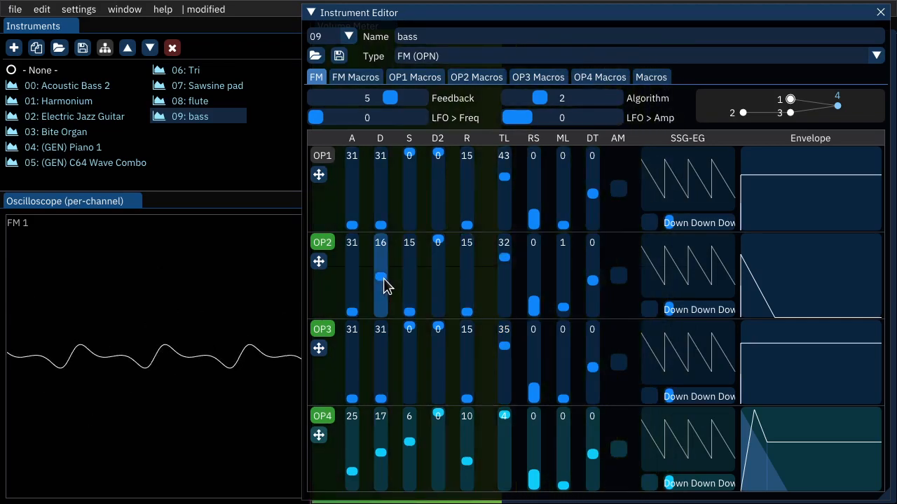
pyautogui.moveTo(383, 278); pyautogui.dragTo(382, 293)
pyautogui.moveTo(504, 258); pyautogui.dragTo(505, 256)
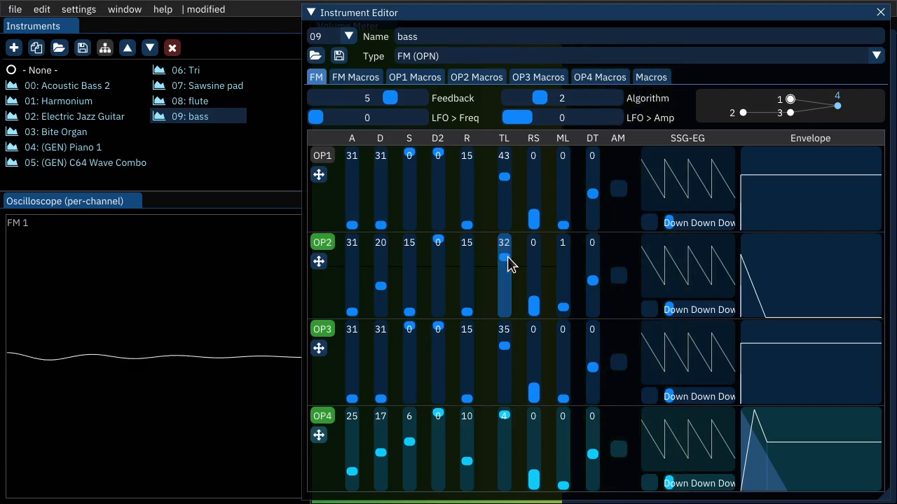
pyautogui.click(322, 157)
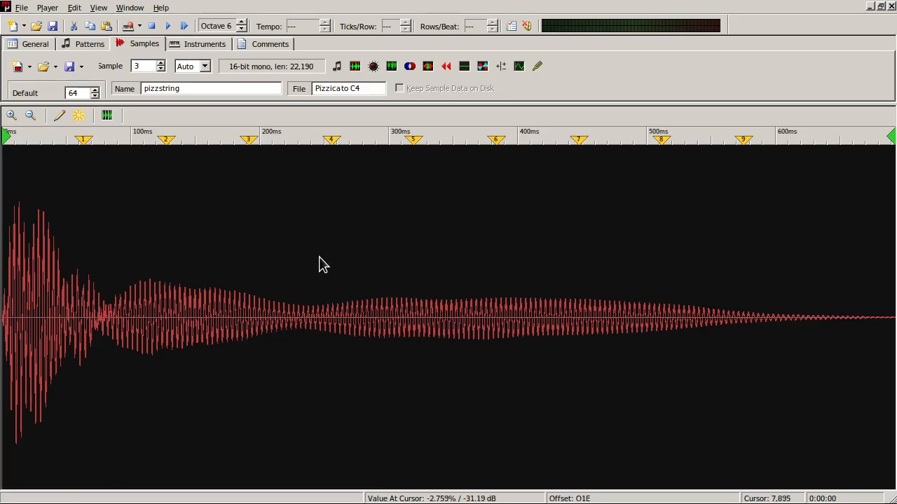
# - Switch to OpenMPT, audition the pizzstring sample at several pitches and examine the attack part of its waveform
pyautogui.press('q')
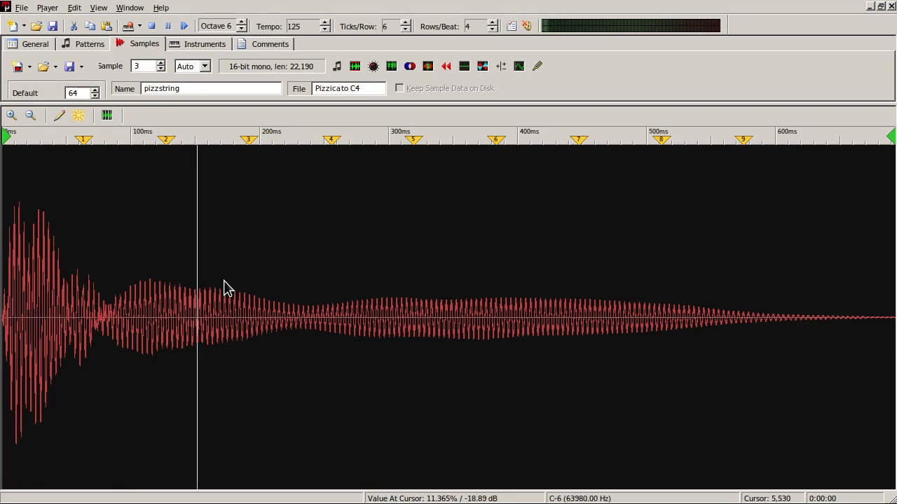
pyautogui.press('a')
pyautogui.press('e')
pyautogui.press('t')
pyautogui.press('y')
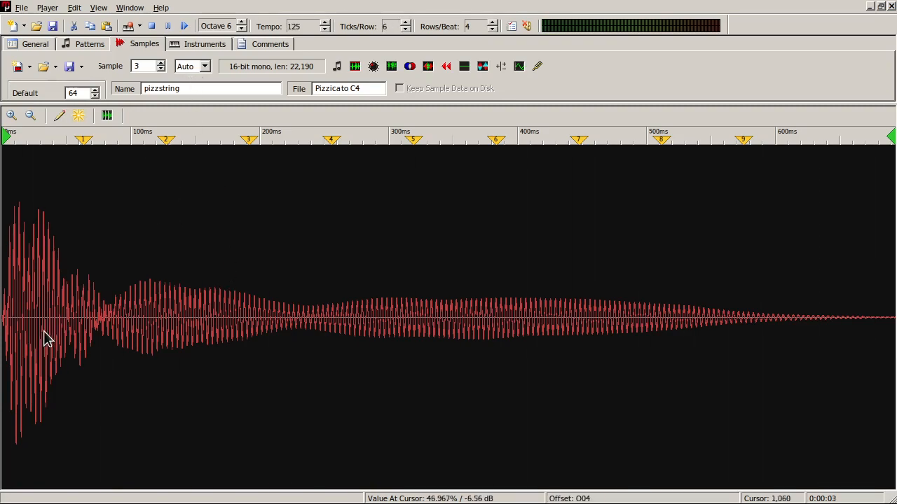
pyautogui.scroll(2, 49, 294)
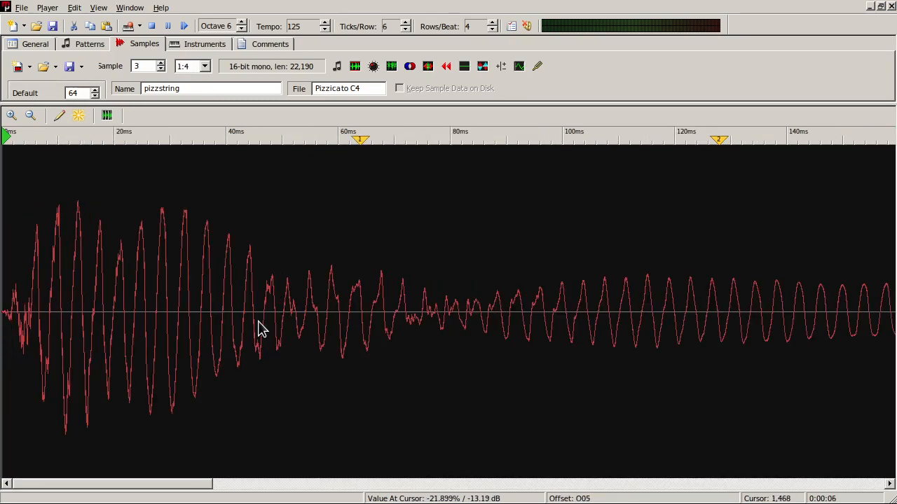
pyautogui.scroll(-1, 372, 331)
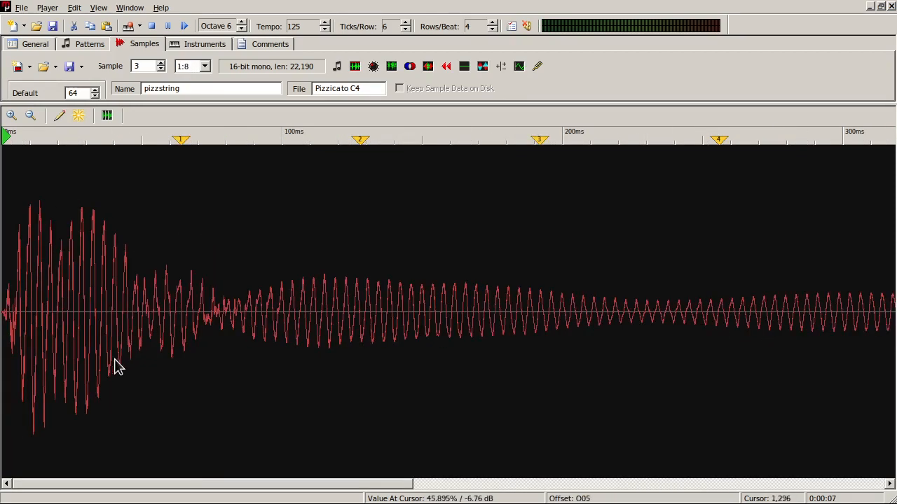
pyautogui.scroll(1, 103, 347)
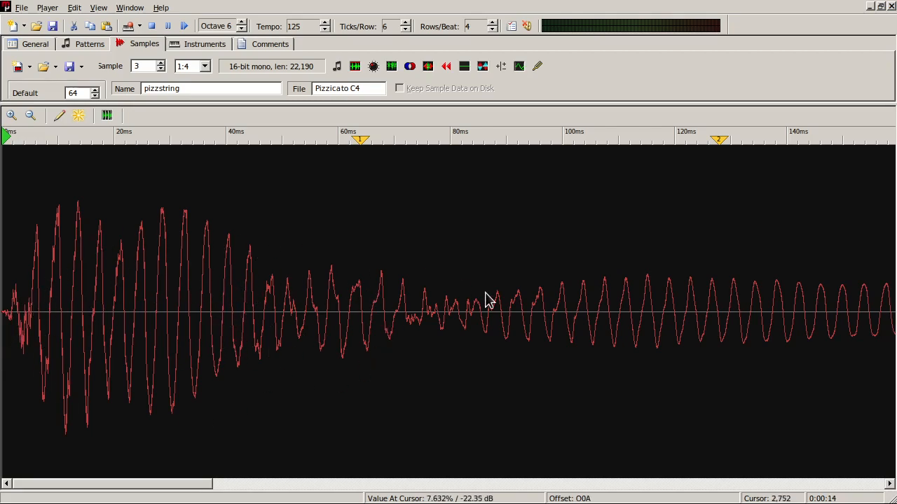
# - Examine the tail of the pizzstring waveform and replay the sample repeatedly at a low pitch
pyautogui.hscroll(18, 496, 306)
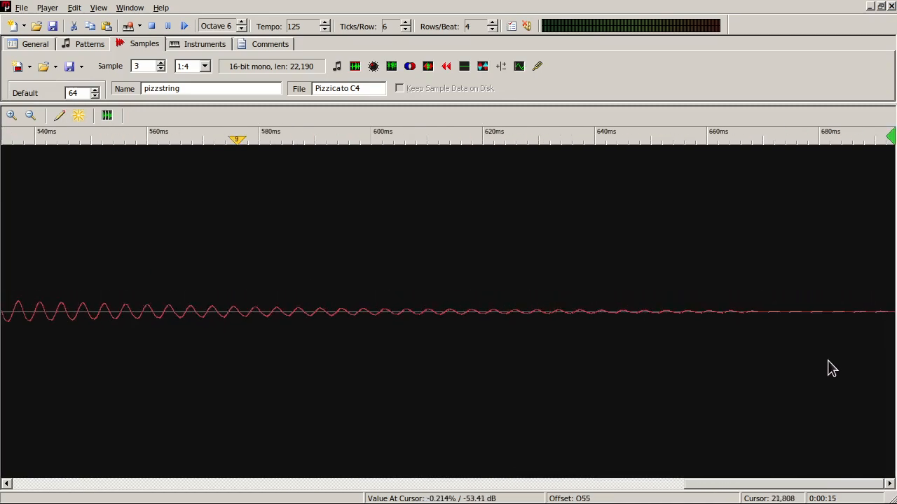
pyautogui.hscroll(-15, 254, 356)
pyautogui.scroll(-2, 290, 327)
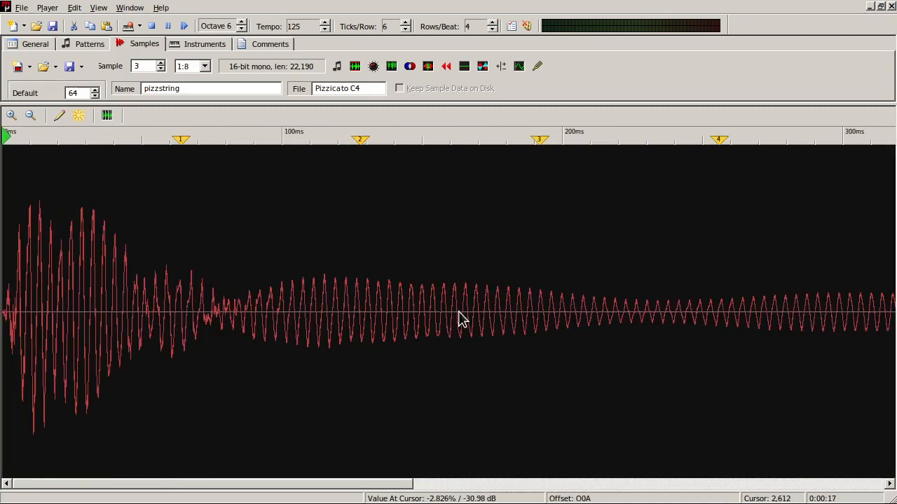
pyautogui.press('z')
pyautogui.press('z')
pyautogui.press('z')
pyautogui.scroll(1, 125, 303)
pyautogui.press('z')
pyautogui.scroll(-1, 126, 303)
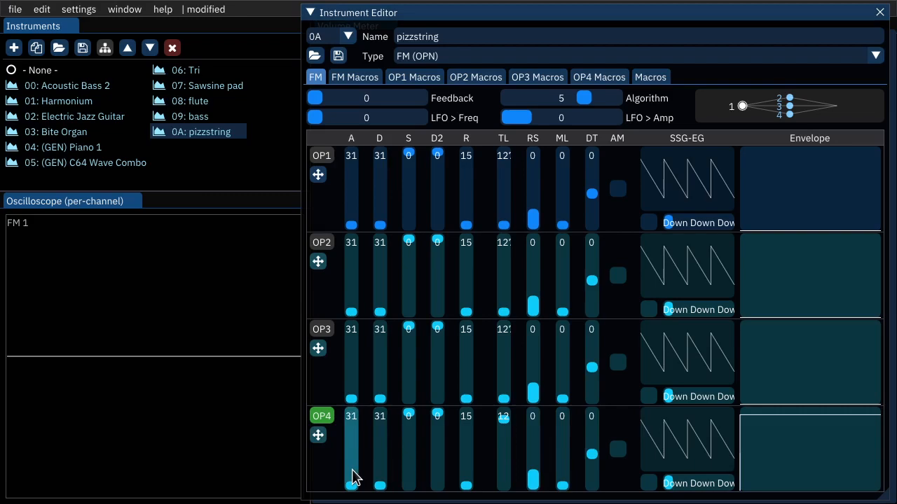
# - In Furnace's pizzstring instrument, set OP4's attack to 28, decay to 18, sustain to 12, multiplier to 1 and total level to 18
pyautogui.moveTo(351, 494); pyautogui.dragTo(364, 479)
pyautogui.moveTo(376, 474); pyautogui.dragTo(378, 450)
pyautogui.moveTo(408, 440); pyautogui.dragTo(383, 469)
pyautogui.click(376, 452)
pyautogui.moveTo(565, 485); pyautogui.dragTo(561, 485)
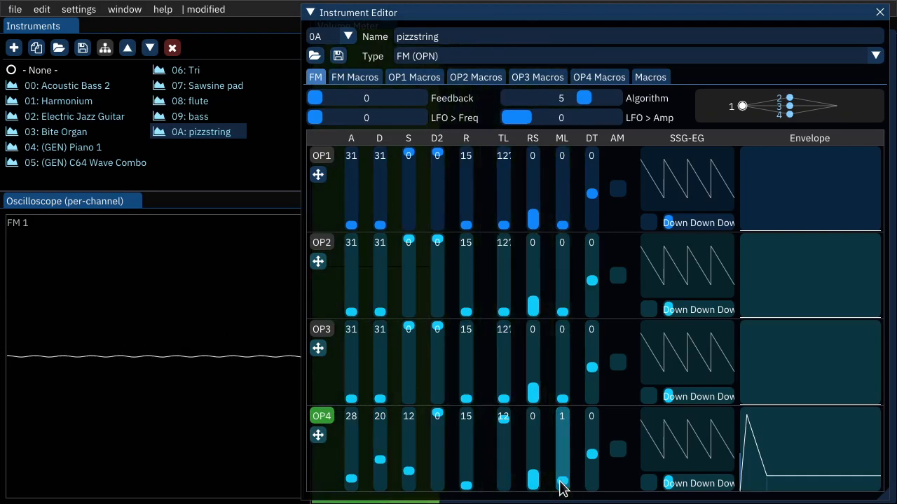
pyautogui.moveTo(380, 463); pyautogui.dragTo(384, 453)
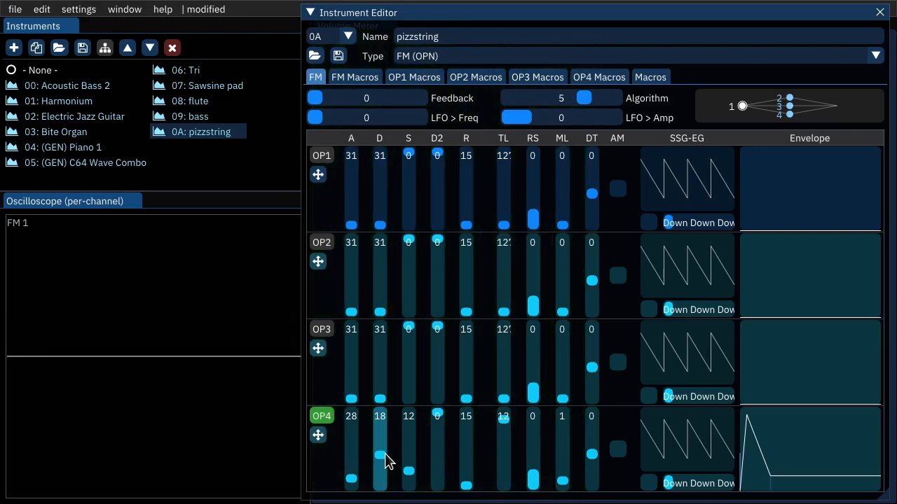
pyautogui.click(504, 426)
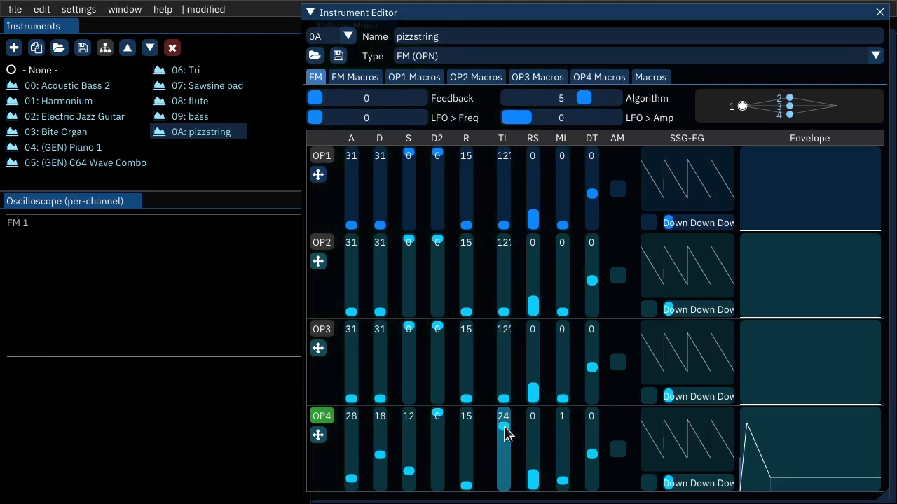
pyautogui.moveTo(504, 426); pyautogui.dragTo(506, 422)
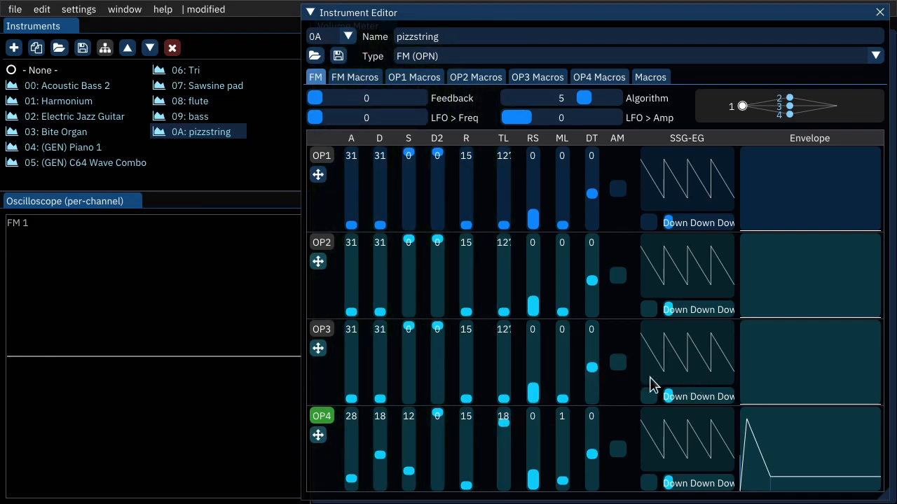
# - Set OP3's detune to 1, attack to 20 and total level to 26, and enable OP3 with OP4 muted
pyautogui.click(593, 359)
pyautogui.click(352, 374)
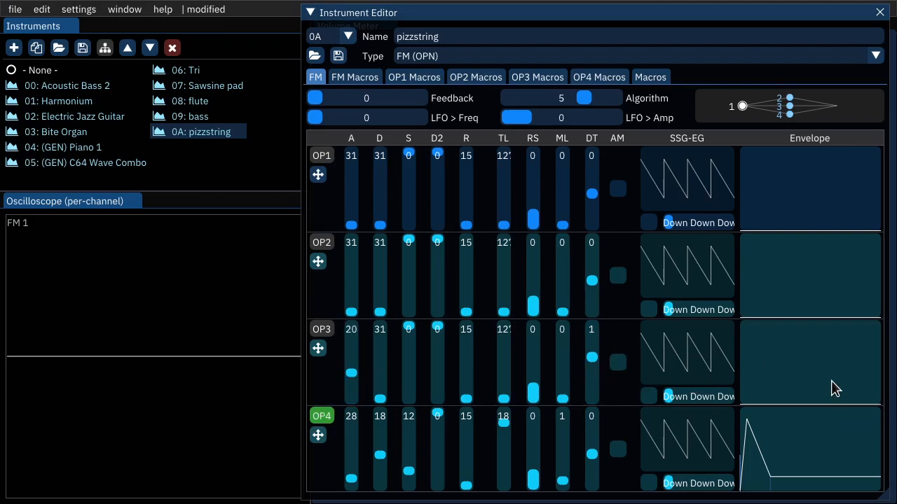
pyautogui.click(504, 345)
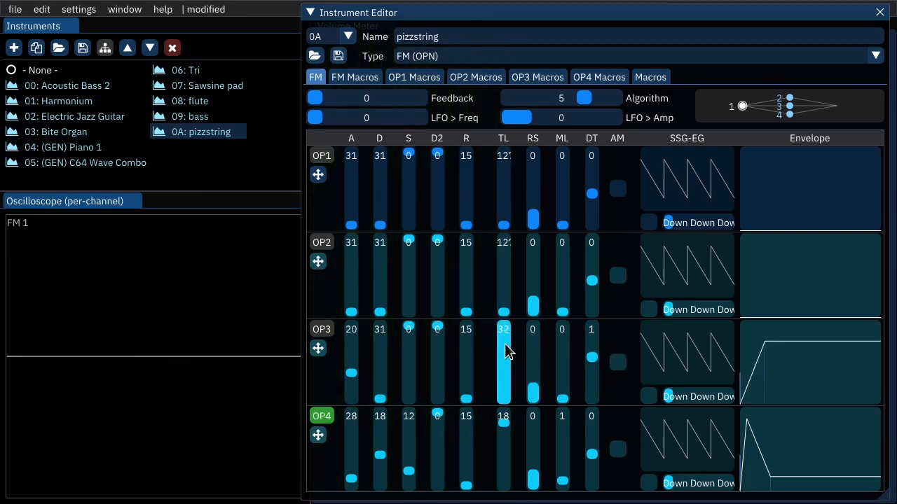
pyautogui.click(323, 332)
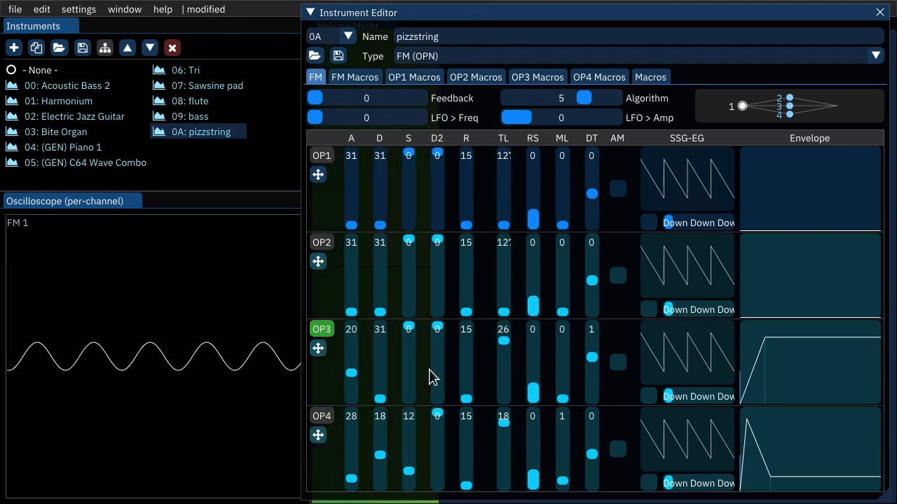
# - Shape OP3's envelope with attack 13, decay 31 and second decay (D2) 14 while auditioning it alone
pyautogui.click(352, 352)
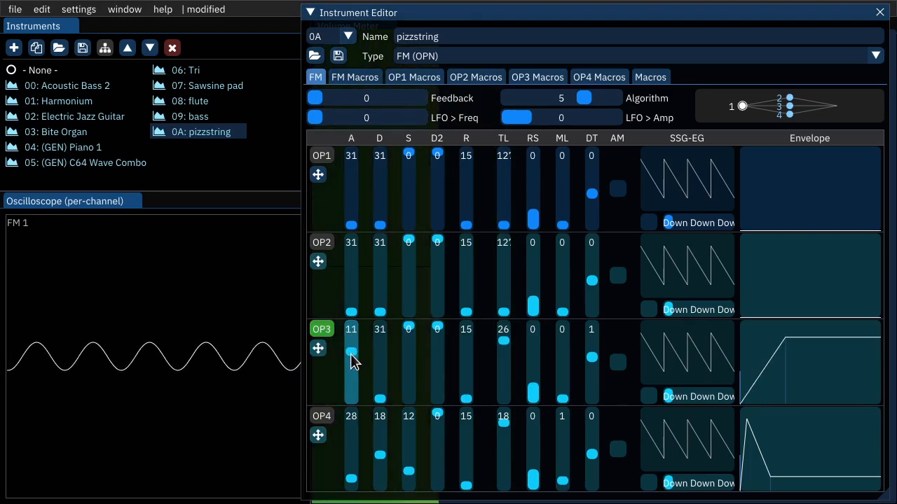
pyautogui.click(383, 373)
pyautogui.click(383, 400)
pyautogui.click(435, 337)
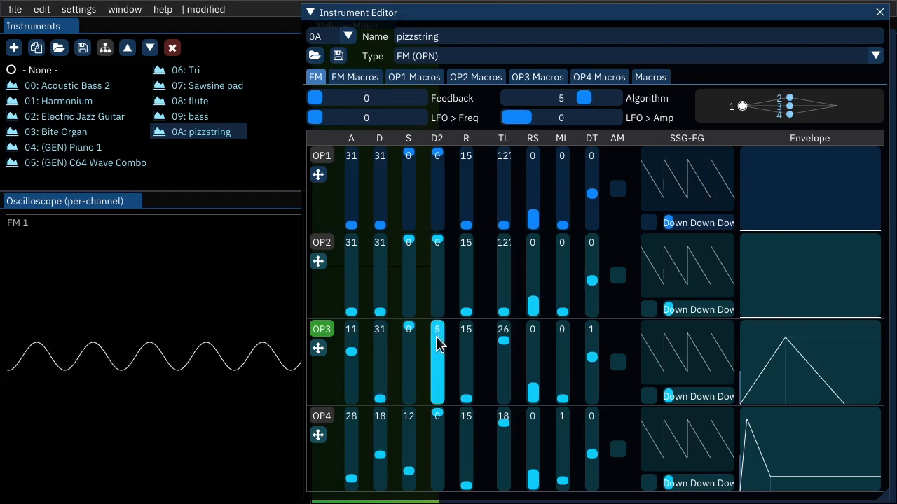
pyautogui.moveTo(435, 337); pyautogui.dragTo(431, 361)
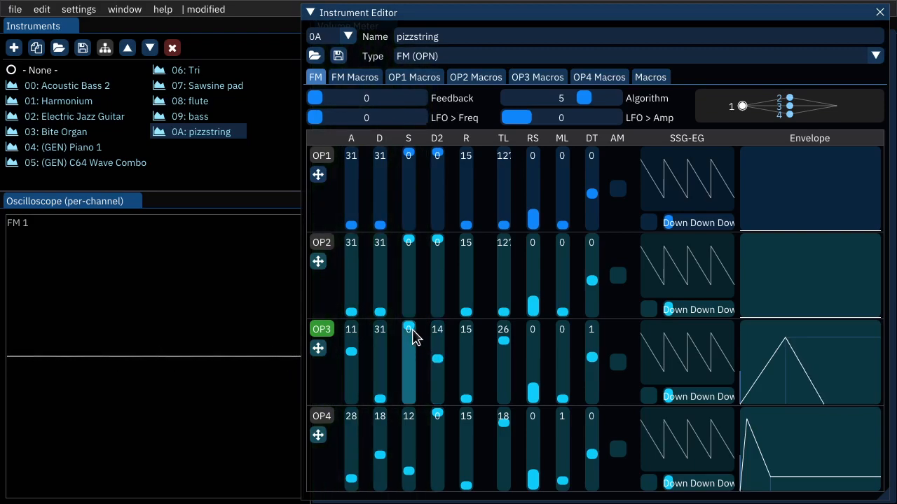
pyautogui.click(352, 358)
pyautogui.moveTo(350, 354); pyautogui.dragTo(351, 356)
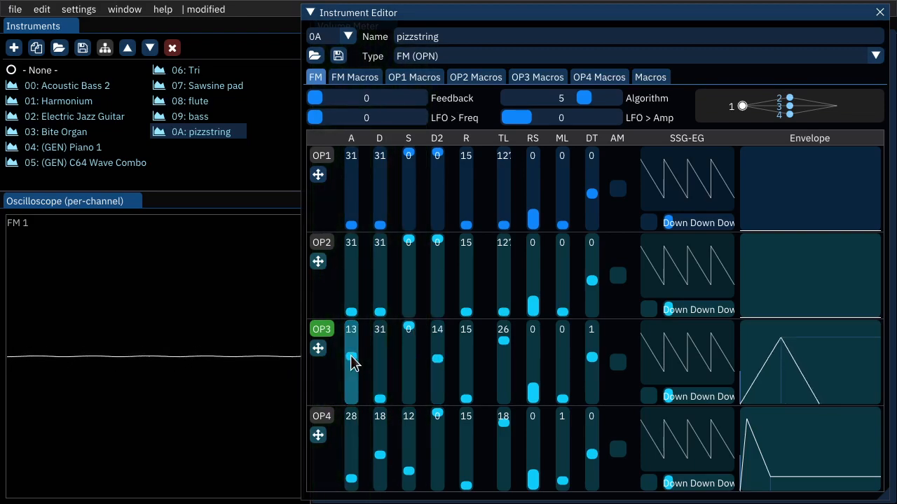
# - Set OP3's total level to 9, multiplier to 1 and detune to 1
pyautogui.moveTo(507, 344); pyautogui.dragTo(507, 333)
pyautogui.click(560, 398)
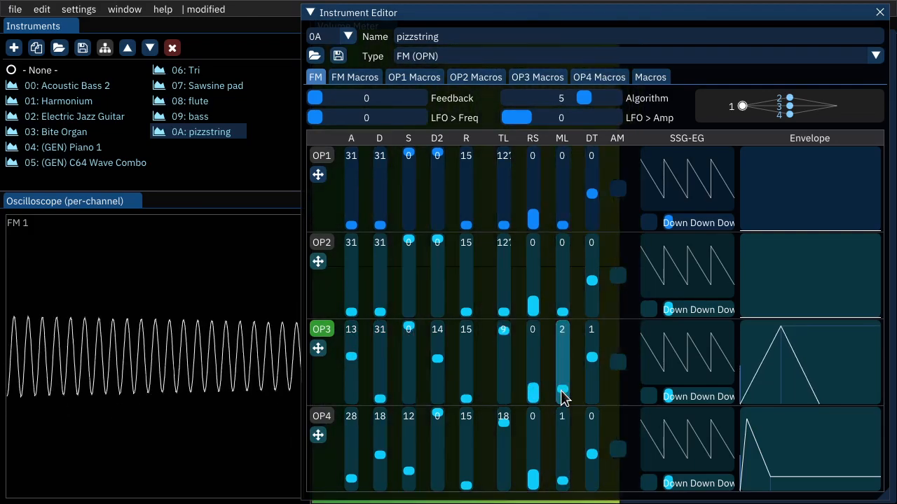
pyautogui.click(592, 366)
pyautogui.moveTo(592, 365)
pyautogui.mouseDown()
pyautogui.moveTo(568, 370)
pyautogui.moveTo(595, 361)
pyautogui.mouseUp()
# - Re-enable OP4 and balance the two operators, setting OP3's total level to 24 and OP4's to 10
pyautogui.click(324, 416)
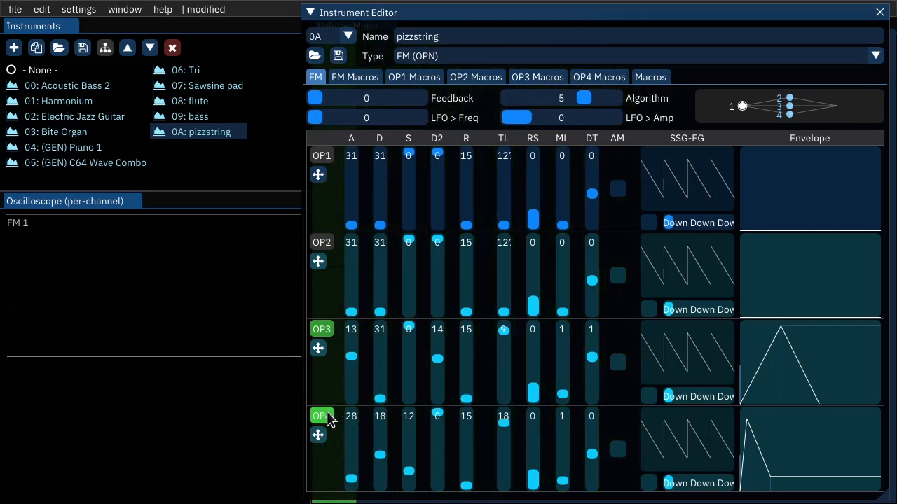
pyautogui.click(504, 333)
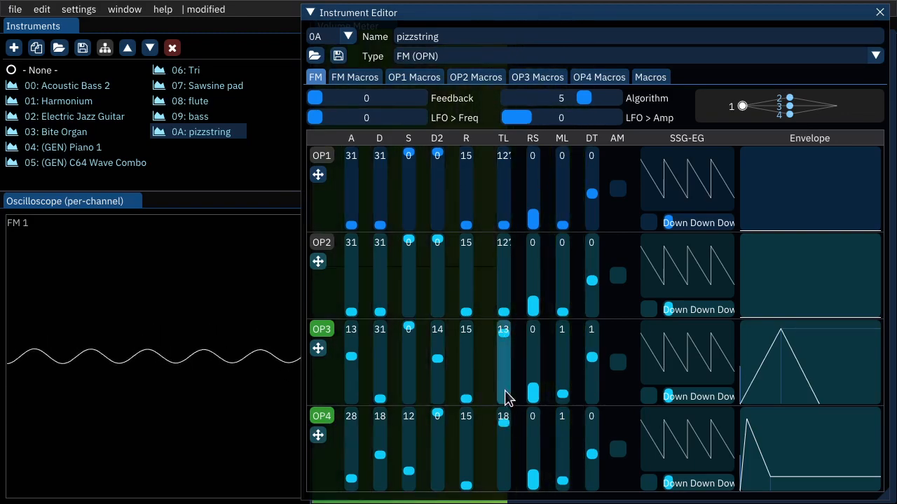
pyautogui.click(502, 341)
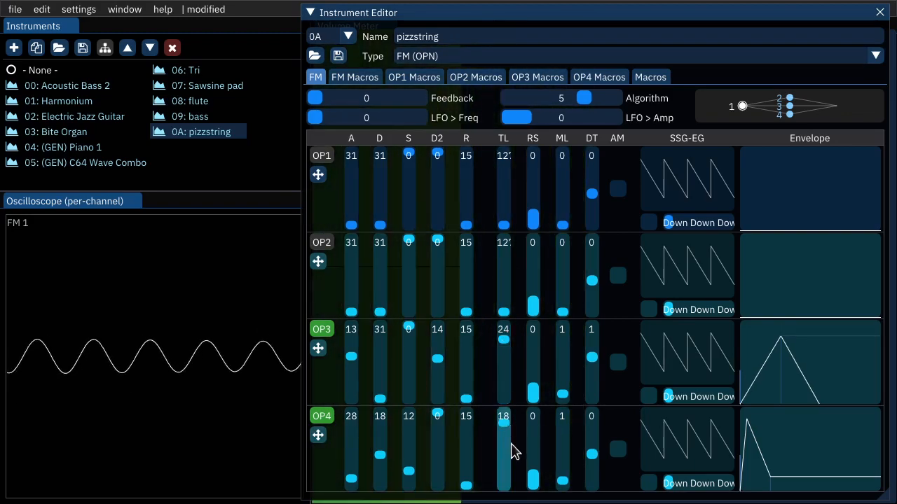
pyautogui.click(504, 418)
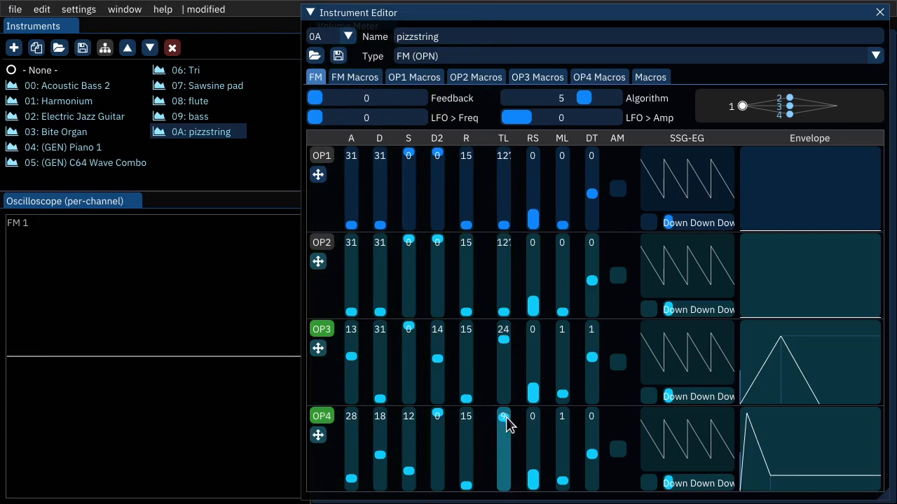
pyautogui.click(505, 419)
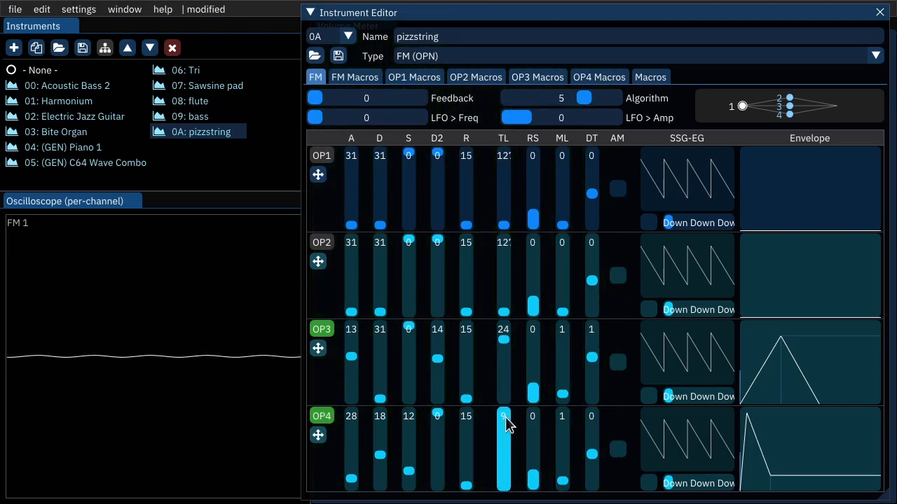
pyautogui.moveTo(508, 426); pyautogui.dragTo(508, 425)
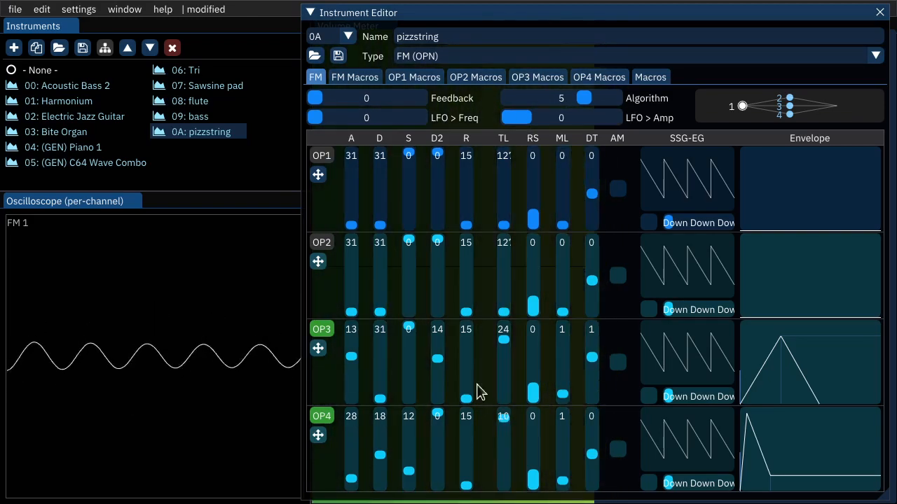
# - Enable OP2 and set its multiplier to 1, detune to -2, total level to 47 and sustain to 15
pyautogui.click(321, 247)
pyautogui.click(562, 304)
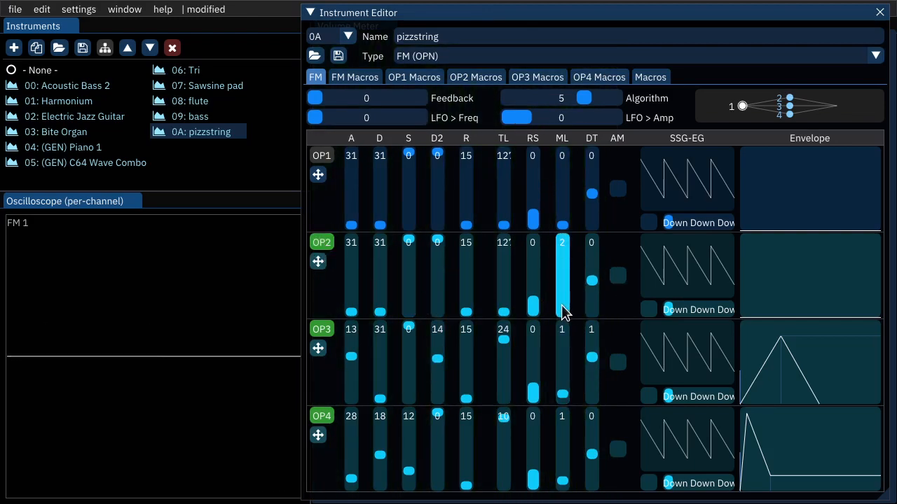
pyautogui.moveTo(592, 292); pyautogui.dragTo(593, 304)
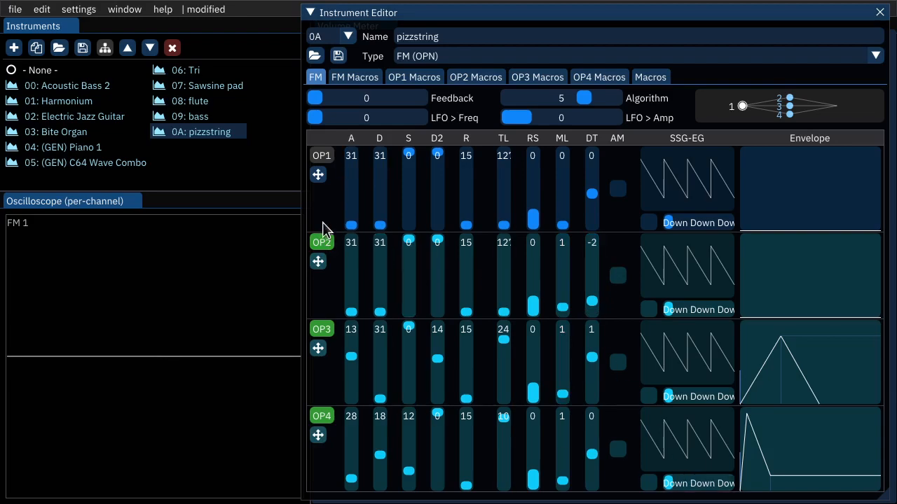
pyautogui.moveTo(466, 301); pyautogui.dragTo(497, 244)
pyautogui.moveTo(467, 302); pyautogui.dragTo(466, 301)
pyautogui.moveTo(467, 474); pyautogui.dragTo(466, 497)
pyautogui.moveTo(468, 299)
pyautogui.mouseDown()
pyautogui.moveTo(470, 290)
pyautogui.moveTo(468, 311)
pyautogui.mouseUp()
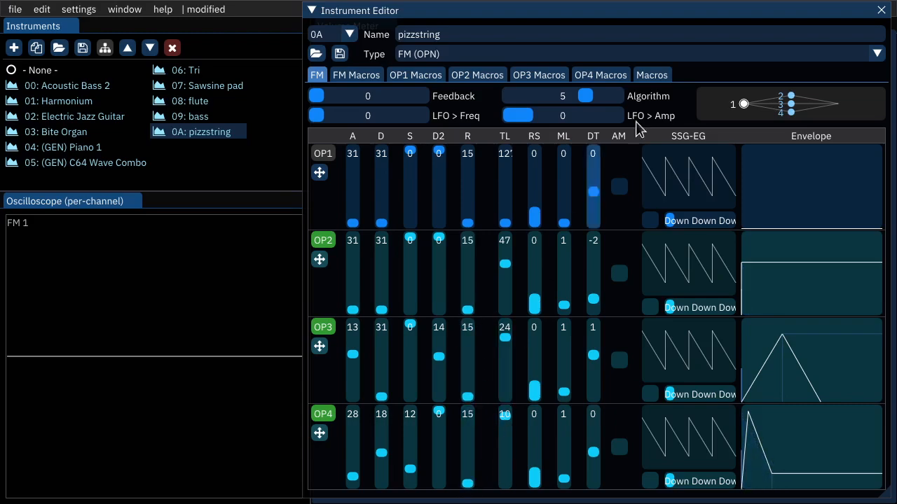
pyautogui.moveTo(417, 254); pyautogui.dragTo(410, 312)
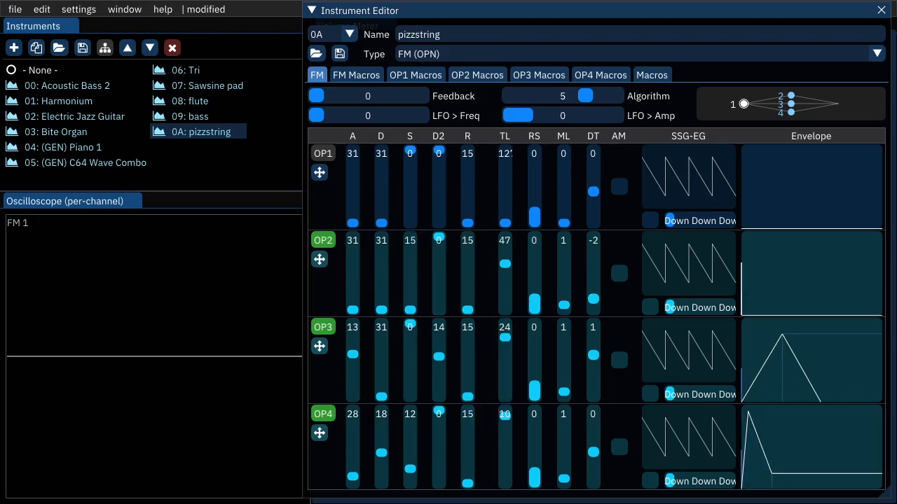
# - Set OP4's release to 10 while auditioning the pizzicato string
pyautogui.moveTo(466, 477); pyautogui.dragTo(462, 433)
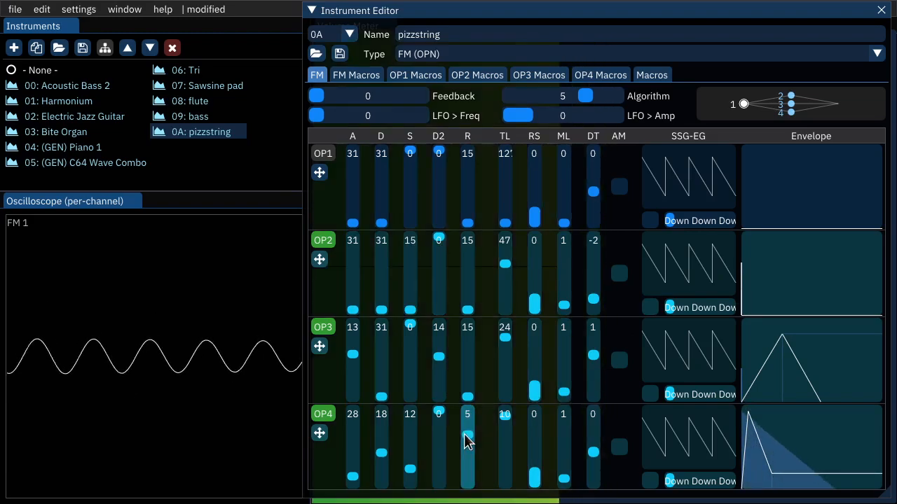
pyautogui.moveTo(467, 432); pyautogui.dragTo(466, 459)
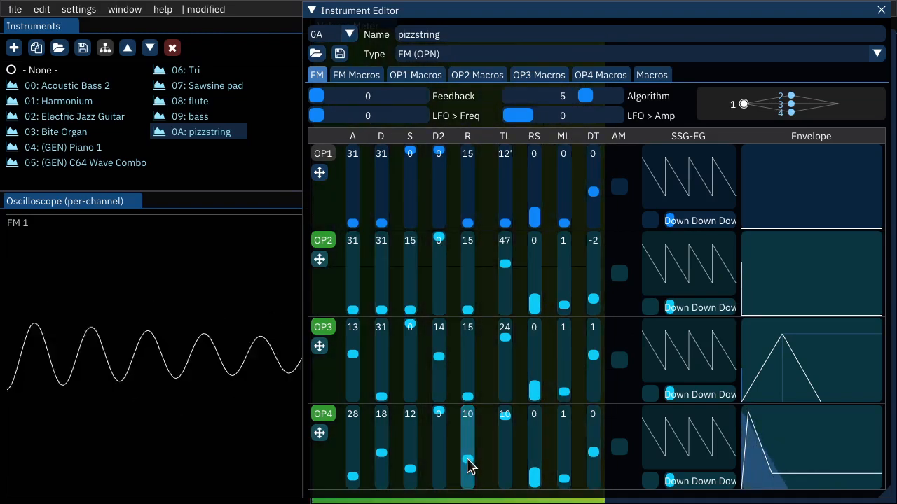
# - Set OP2's attack to 26, decay to 8, sustain to 11, total level to 30 and multiplier to 0
pyautogui.moveTo(410, 298)
pyautogui.mouseDown()
pyautogui.moveTo(408, 276)
pyautogui.moveTo(408, 306)
pyautogui.mouseUp()
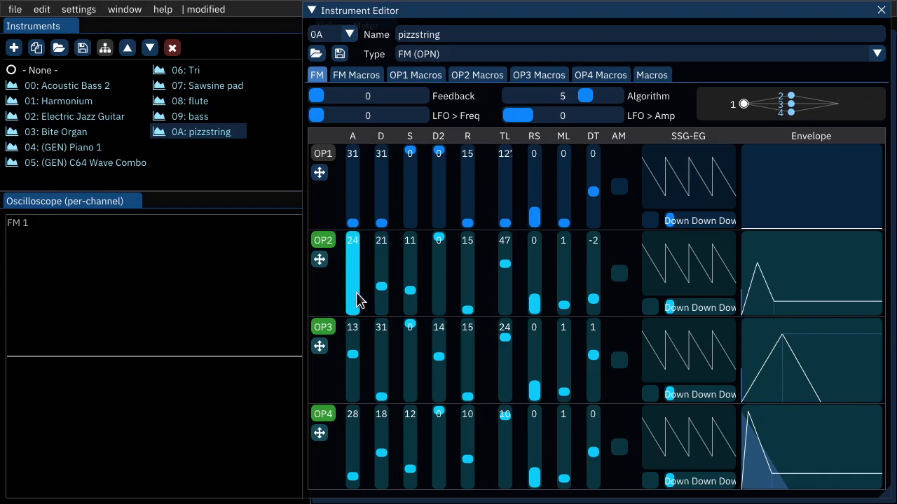
pyautogui.click(381, 254)
pyautogui.press('z')
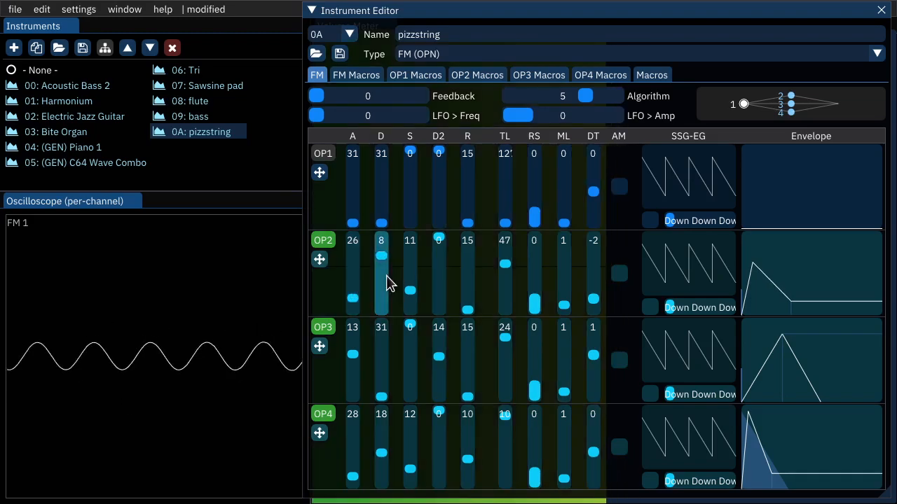
pyautogui.moveTo(511, 266)
pyautogui.mouseDown()
pyautogui.moveTo(507, 231)
pyautogui.moveTo(505, 259)
pyautogui.mouseUp()
pyautogui.moveTo(562, 304); pyautogui.dragTo(560, 312)
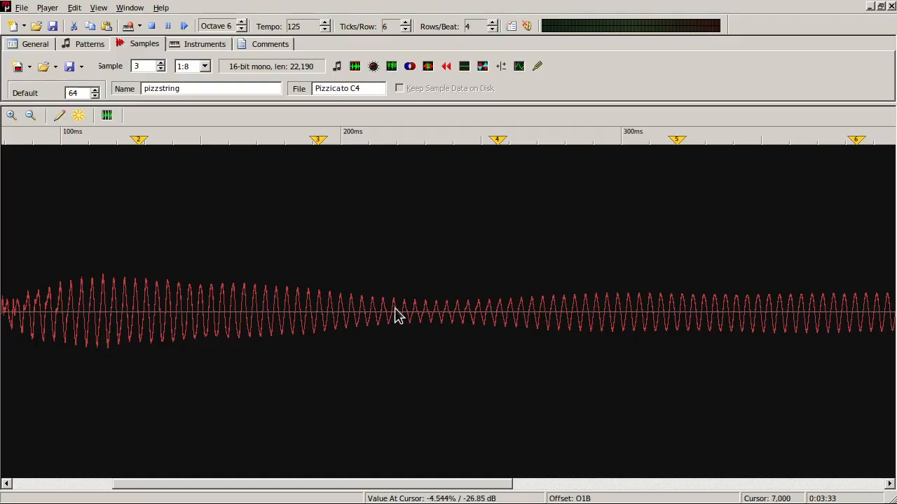
# - Inspect the pizzstring sample's sustain and tail in OpenMPT, and enable OP1 of the FM instrument with total level 64 and multiplier 1
pyautogui.scroll(3, 394, 315)
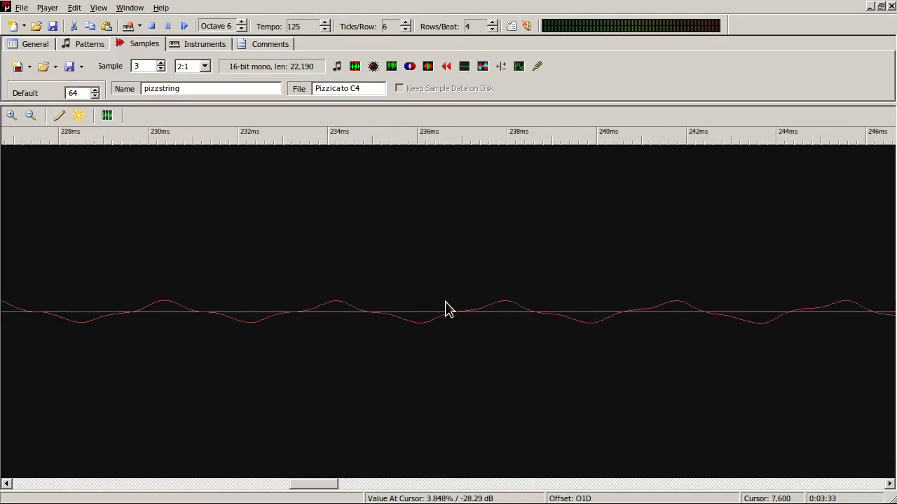
pyautogui.scroll(-2, 448, 311)
pyautogui.scroll(-10, 484, 329)
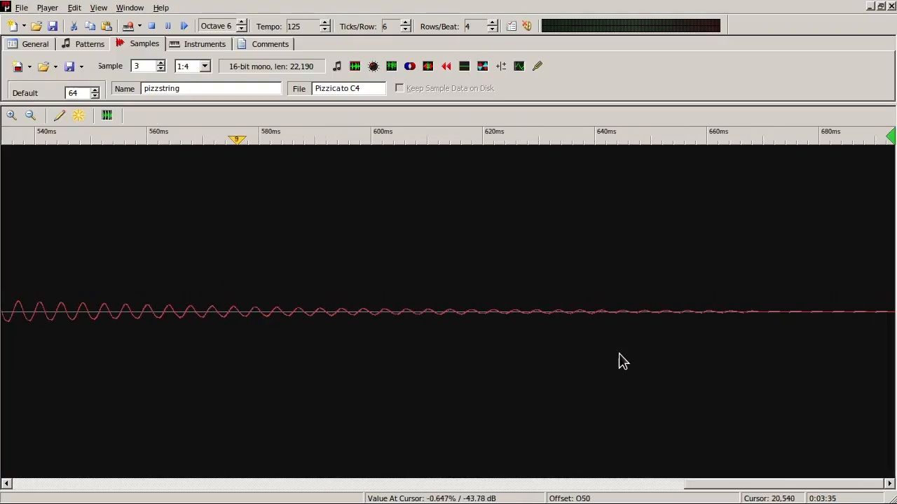
pyautogui.scroll(4, 456, 341)
pyautogui.scroll(-8, 469, 362)
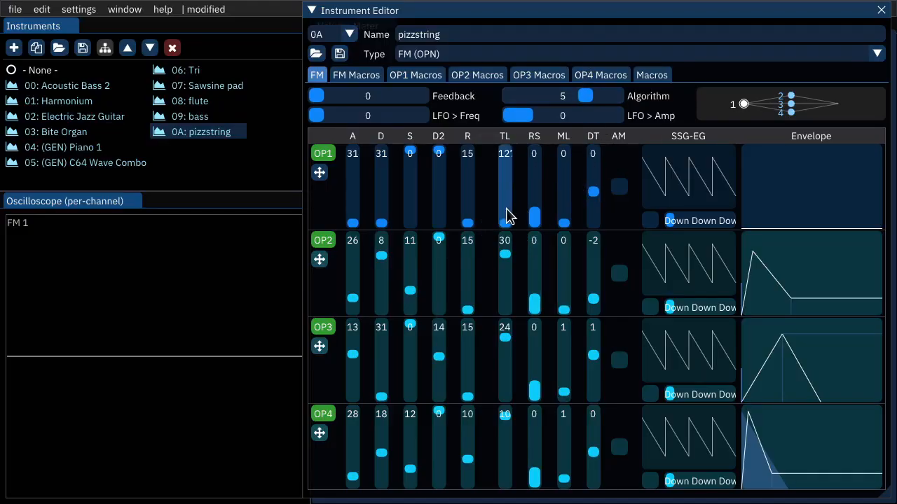
pyautogui.moveTo(508, 215); pyautogui.dragTo(506, 189)
pyautogui.click(566, 224)
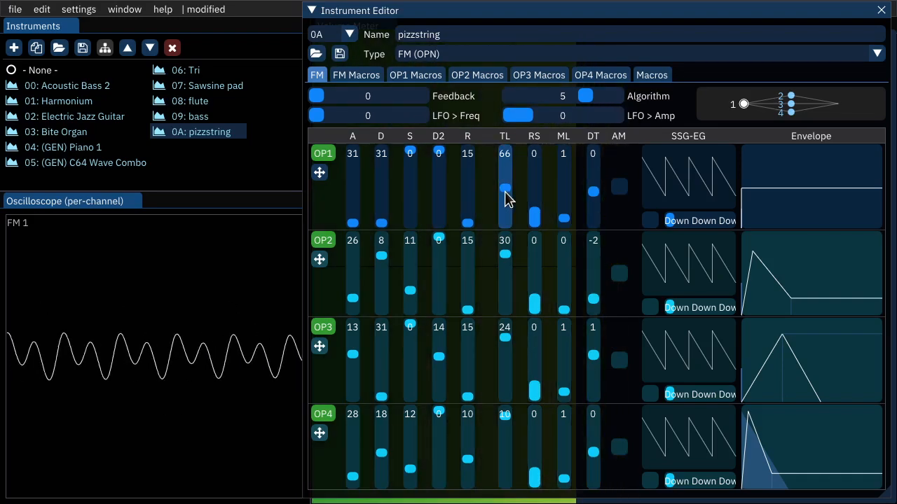
pyautogui.moveTo(505, 194)
pyautogui.mouseDown()
pyautogui.moveTo(510, 172)
pyautogui.moveTo(490, 192)
pyautogui.moveTo(505, 187)
pyautogui.mouseUp()
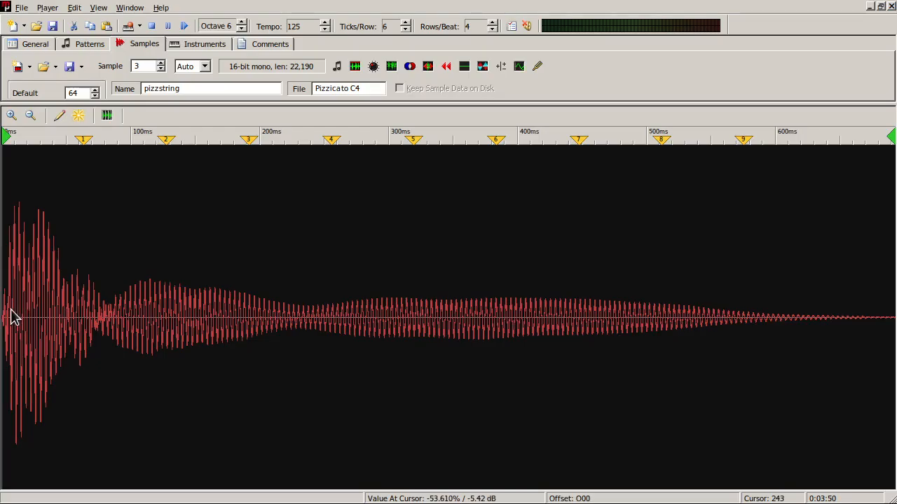
# - Examine the attack of the pizzstring sample in OpenMPT and set OP1's total level to 40 and multiplier to 2 in the FM instrument
pyautogui.scroll(3, 80, 311)
pyautogui.scroll(-2, 133, 336)
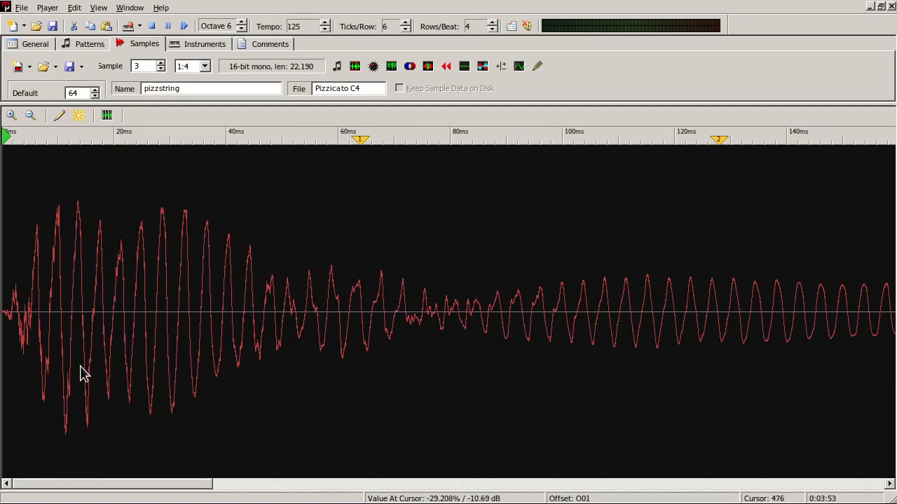
pyautogui.scroll(2, 71, 283)
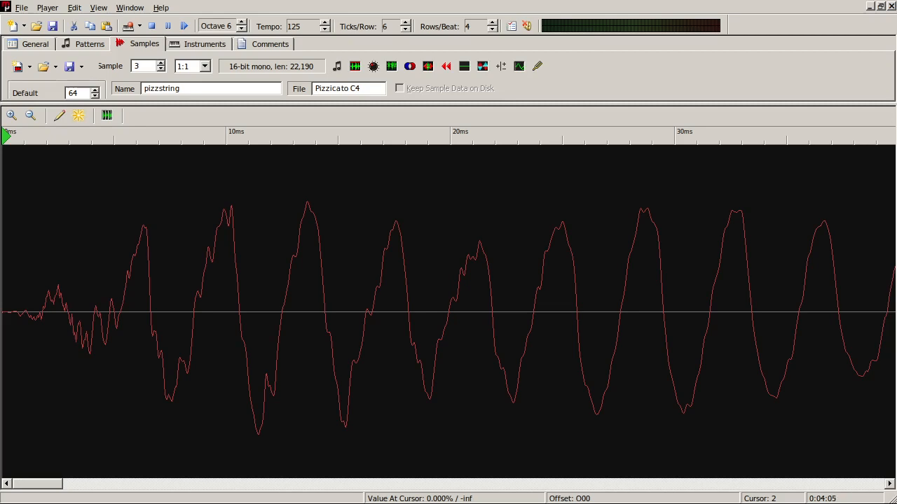
pyautogui.scroll(-4, 575, 322)
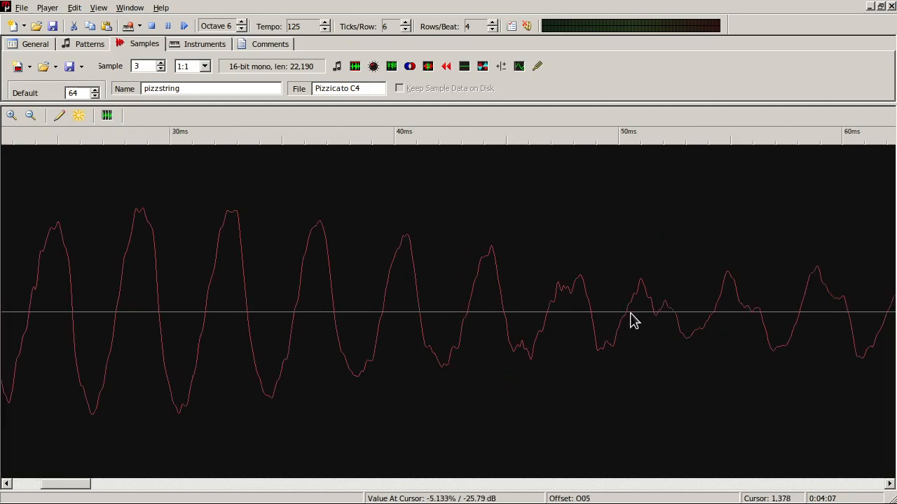
pyautogui.scroll(4, 497, 367)
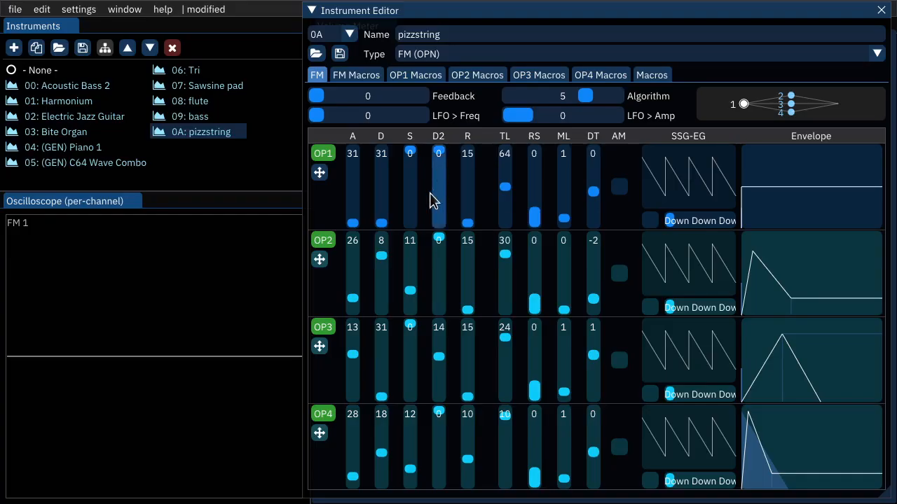
pyautogui.moveTo(507, 189); pyautogui.dragTo(516, 174)
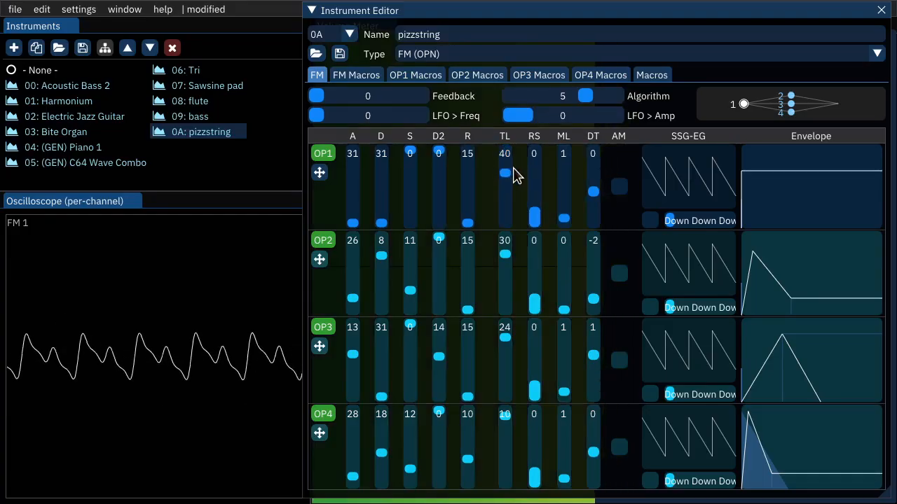
pyautogui.moveTo(566, 207); pyautogui.dragTo(560, 214)
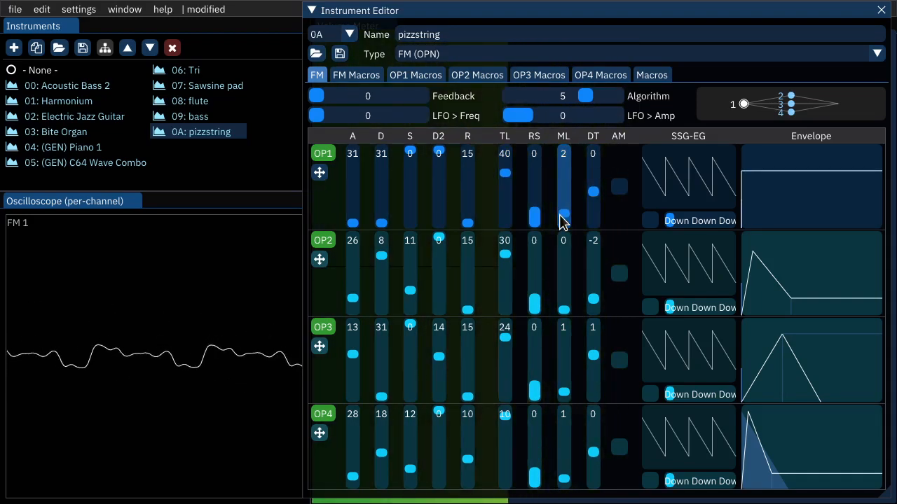
# - Set OP1's attack to 22 and detune to 3 while auditioning the pizzicato string
pyautogui.moveTo(356, 206); pyautogui.dragTo(352, 205)
pyautogui.press('q')
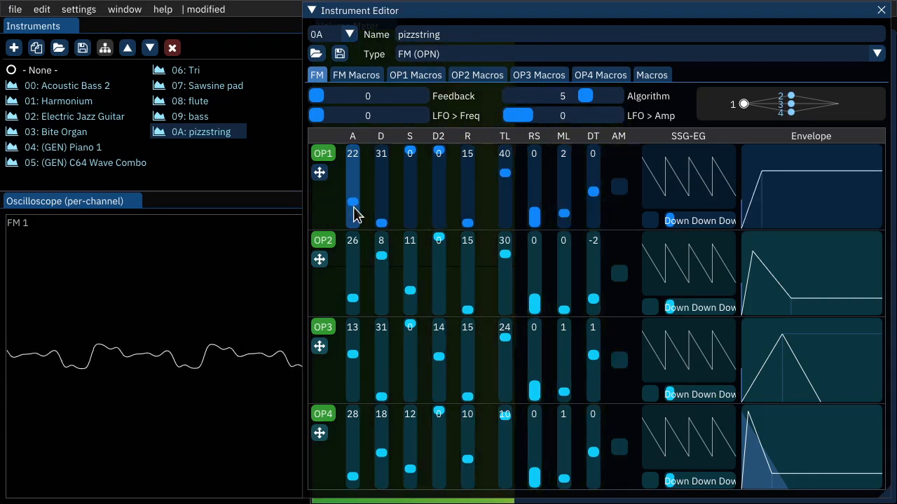
pyautogui.press('q')
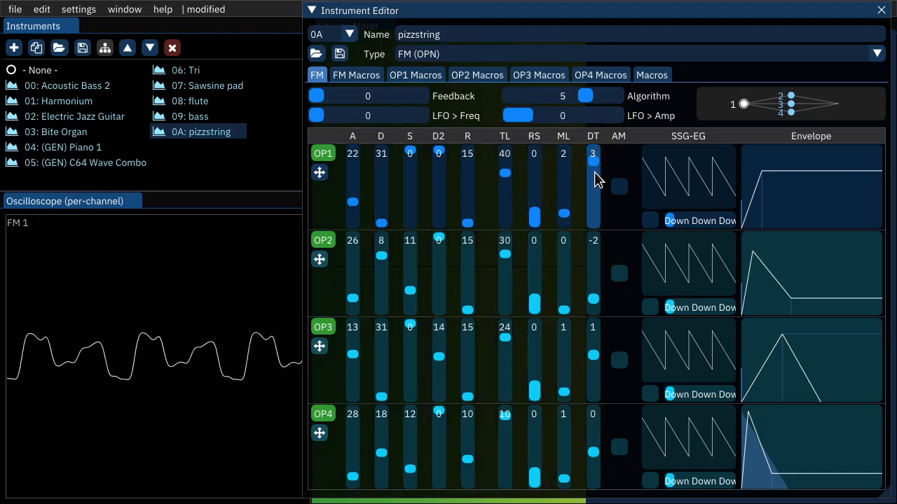
pyautogui.press('q')
# - Shape OP1's envelope with decay 13 and sustain 8, playing test notes to judge the sound
pyautogui.click(408, 166)
pyautogui.moveTo(408, 166); pyautogui.dragTo(418, 182)
pyautogui.press('q')
pyautogui.press('q')
pyautogui.click(409, 185)
pyautogui.press('q')
pyautogui.press('q')
pyautogui.press('q')
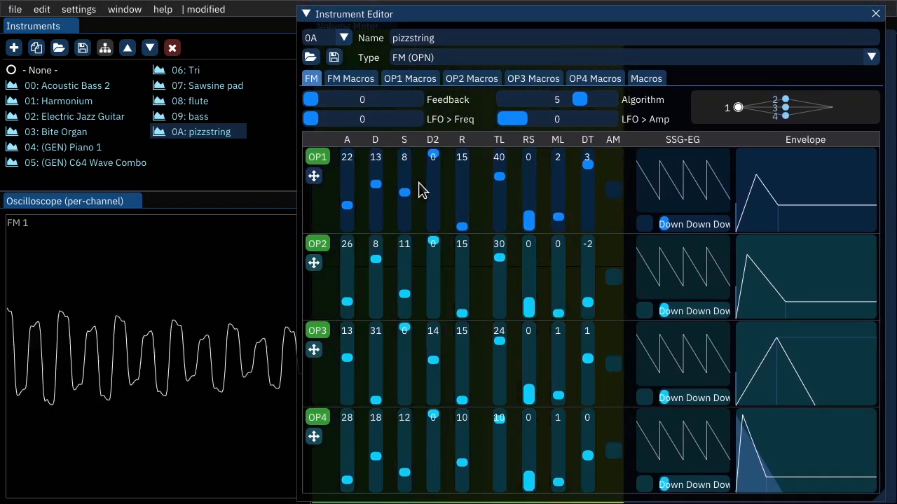
pyautogui.press('q')
# - Set OP1's multiplier to 7, decay to 24 and attack to 25, auditioning each change
pyautogui.click(565, 220)
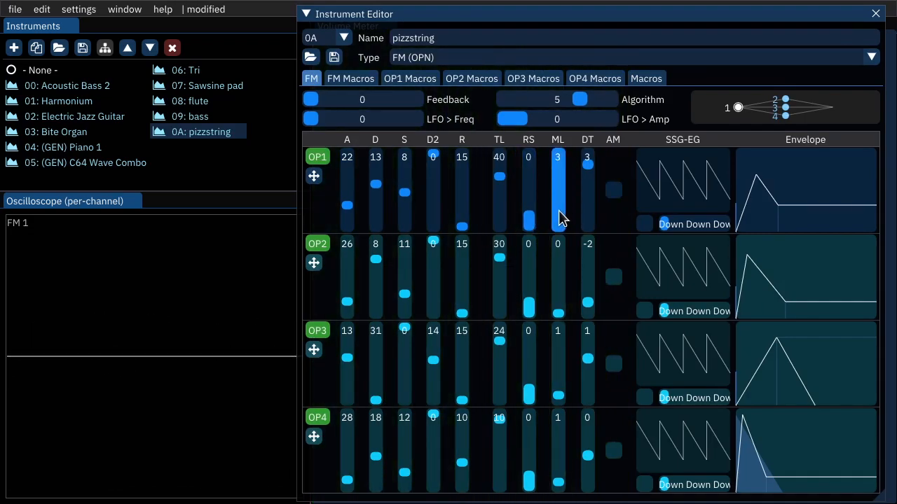
pyautogui.press('q')
pyautogui.moveTo(559, 210); pyautogui.dragTo(559, 194)
pyautogui.press('q')
pyautogui.moveTo(384, 201); pyautogui.dragTo(377, 212)
pyautogui.press('q')
pyautogui.click(353, 220)
pyautogui.press('q')
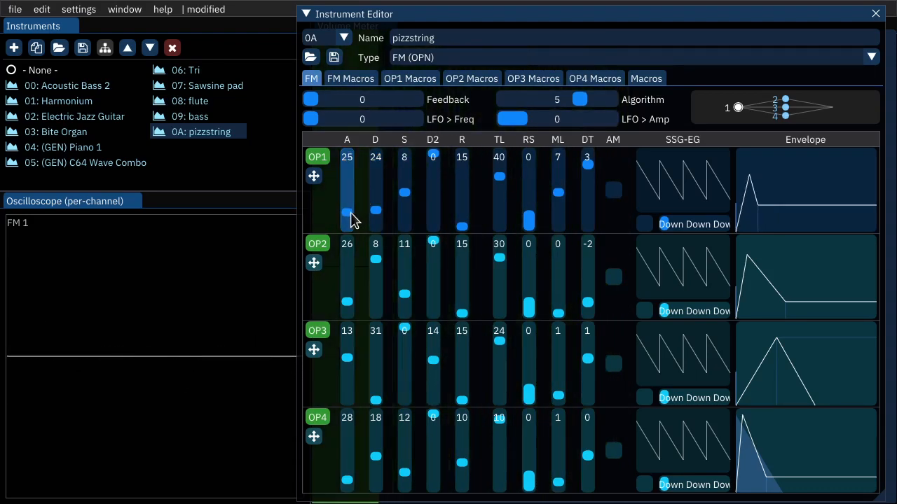
# - Set OP1's decay to 21 and multiplier to 6, and the instrument's feedback to 6, auditioning each change
pyautogui.click(373, 205)
pyautogui.press('q')
pyautogui.moveTo(559, 200)
pyautogui.mouseDown()
pyautogui.moveTo(558, 219)
pyautogui.moveTo(554, 197)
pyautogui.mouseUp()
pyautogui.press('q')
pyautogui.press('q')
pyautogui.moveTo(386, 97); pyautogui.dragTo(401, 99)
pyautogui.press('q')
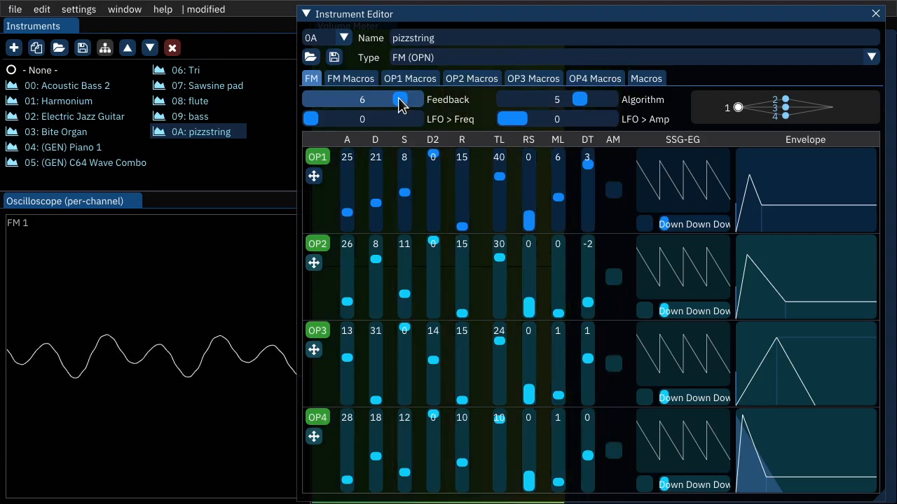
# - Set OP1's multiplier to 7 and total level to 51 while playing test notes
pyautogui.moveTo(559, 186); pyautogui.dragTo(555, 198)
pyautogui.press('q')
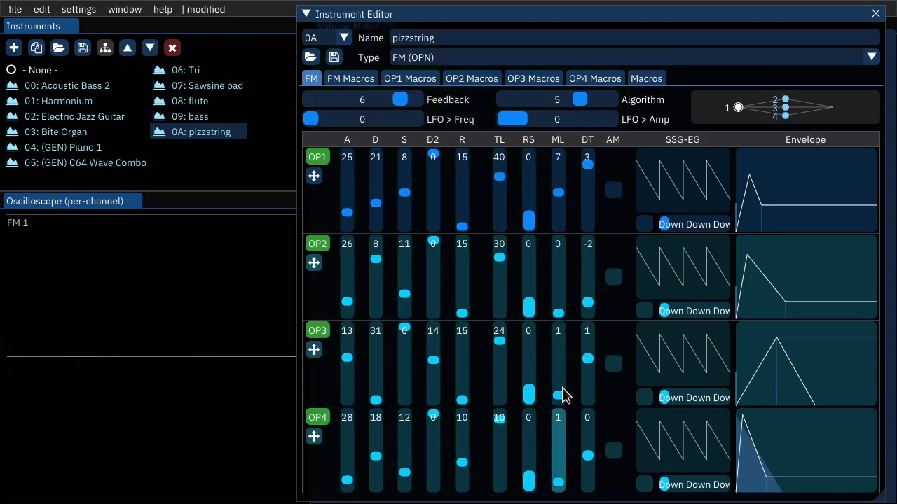
pyautogui.moveTo(501, 184); pyautogui.dragTo(500, 190)
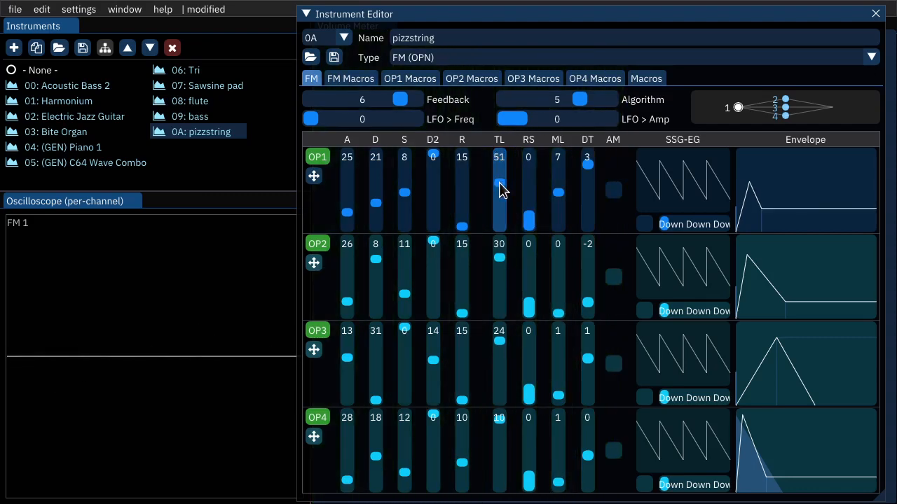
pyautogui.press('q')
pyautogui.press('q')
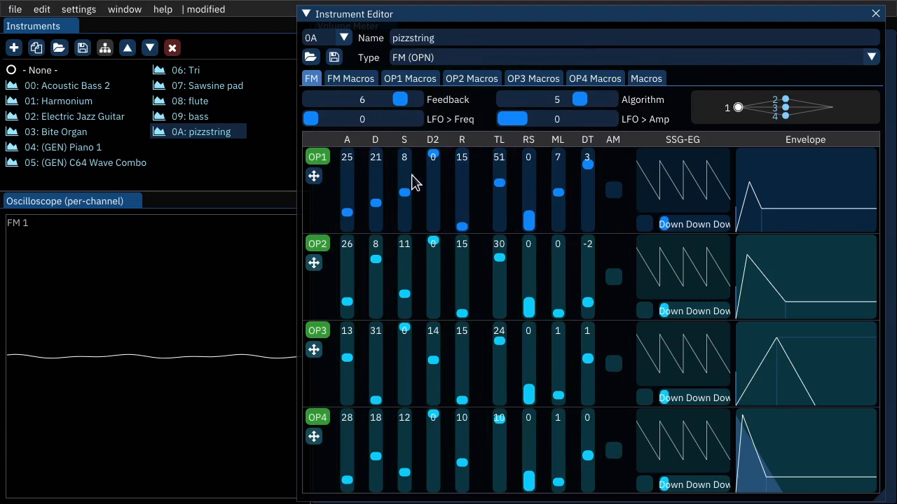
# - Set OP1's sustain to 6 while repeatedly auditioning the instrument
pyautogui.press('q')
pyautogui.press('q')
pyautogui.press('q')
pyautogui.press('q')
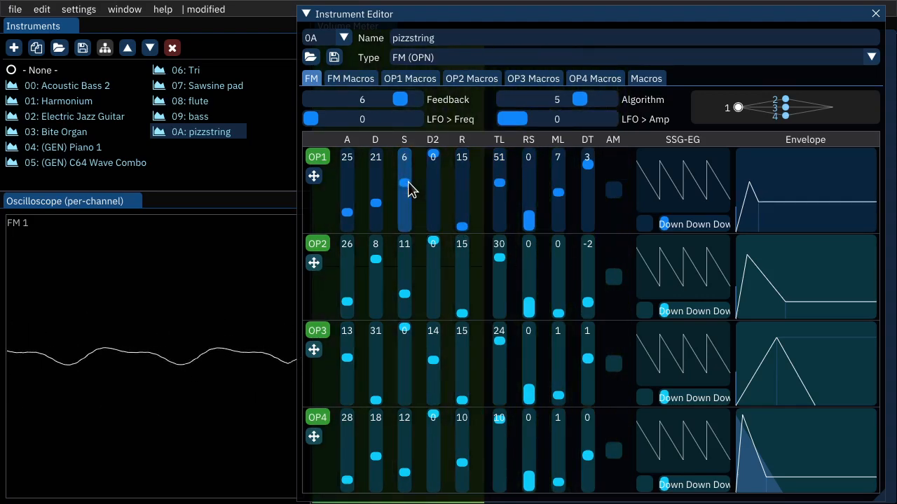
pyautogui.press('q')
pyautogui.press('q')
pyautogui.press('q')
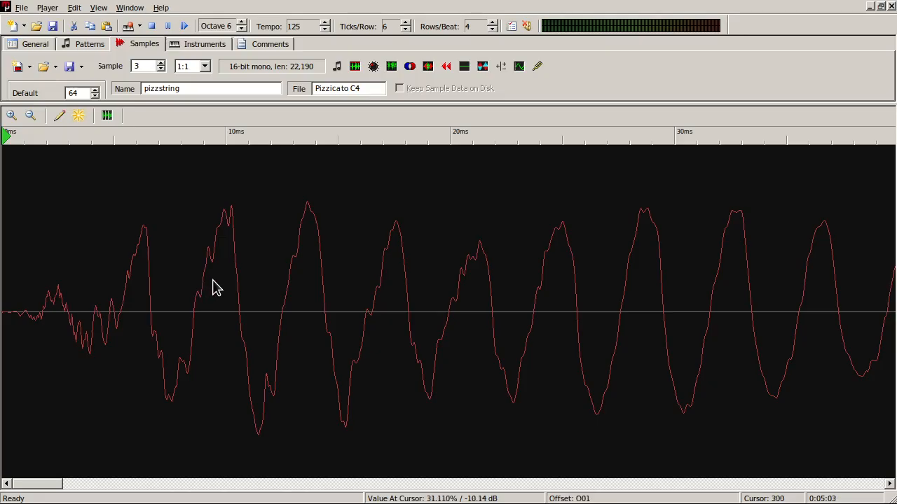
# - Compare against the pizzstring sample's opening waveform in OpenMPT and set OP1's multiplier to 9 in the FM instrument
pyautogui.scroll(-3, 214, 287)
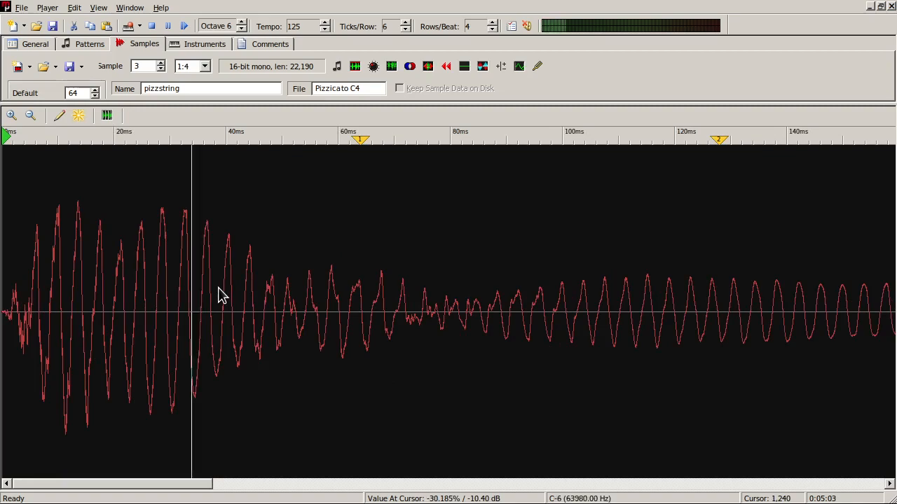
pyautogui.scroll(-1, 218, 294)
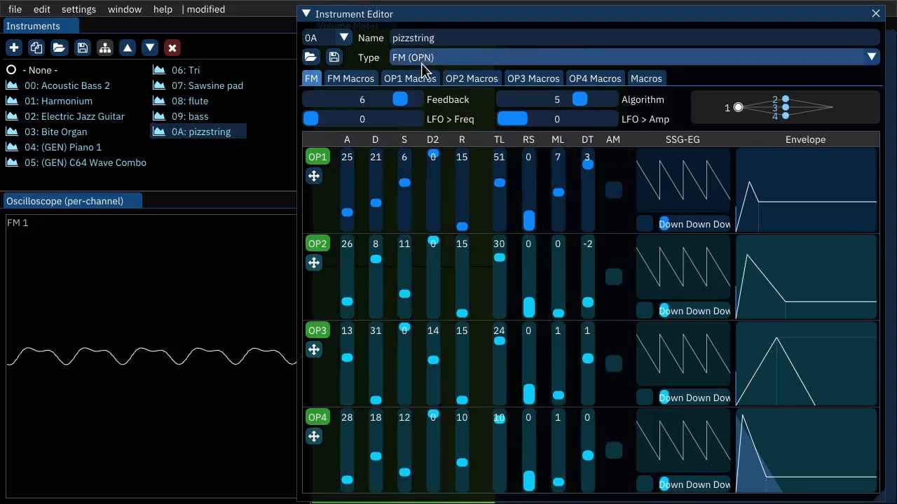
pyautogui.click(558, 189)
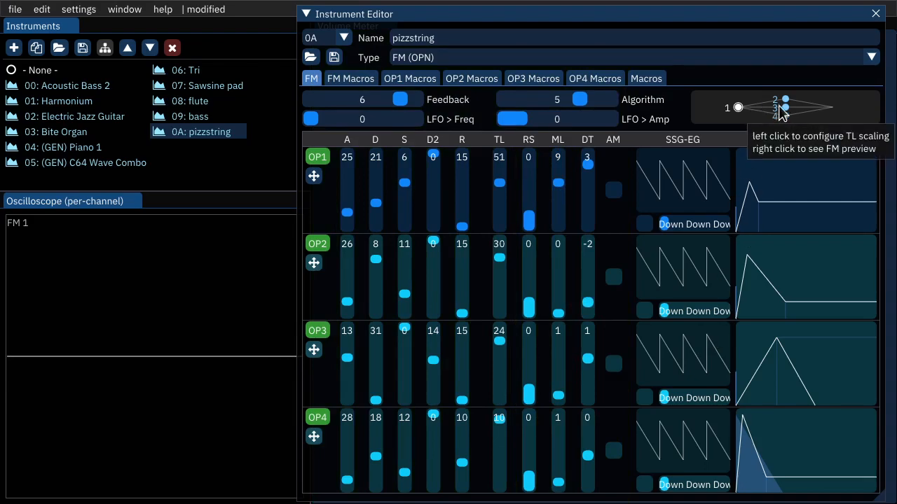
# - Try other algorithms, including 4, while auditioning the pizzicato string, and restore algorithm 5
pyautogui.moveTo(576, 99); pyautogui.dragTo(489, 105)
pyautogui.moveTo(550, 97); pyautogui.dragTo(576, 96)
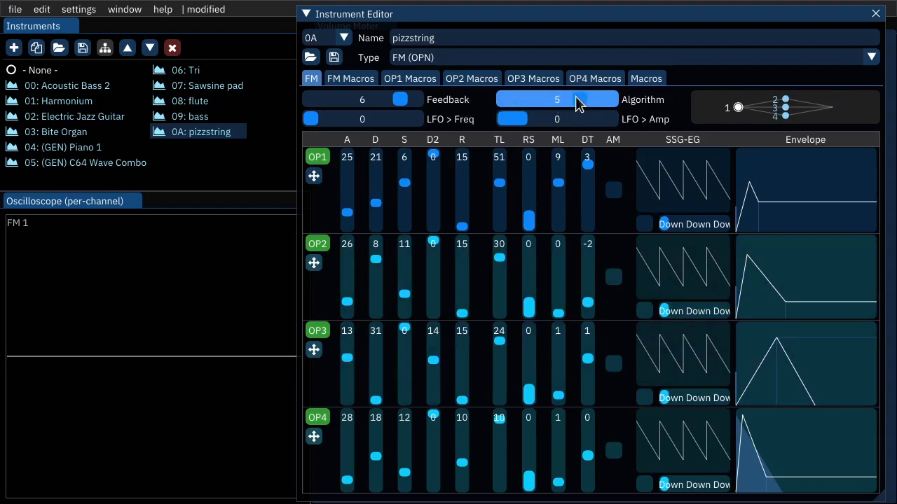
pyautogui.press('q')
pyautogui.press('q')
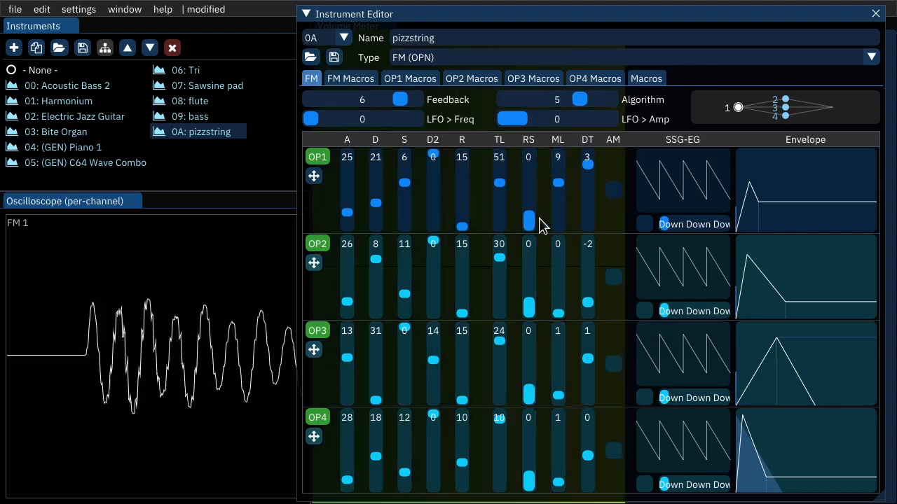
pyautogui.click(569, 99)
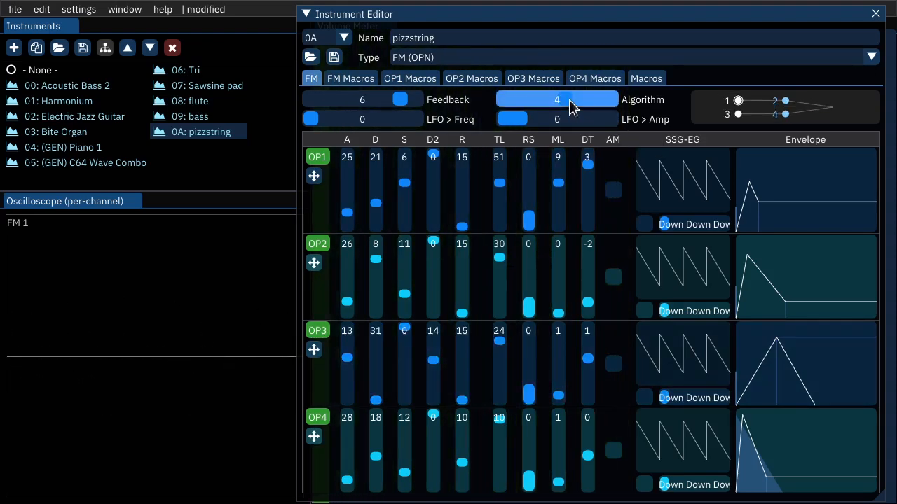
pyautogui.press('q')
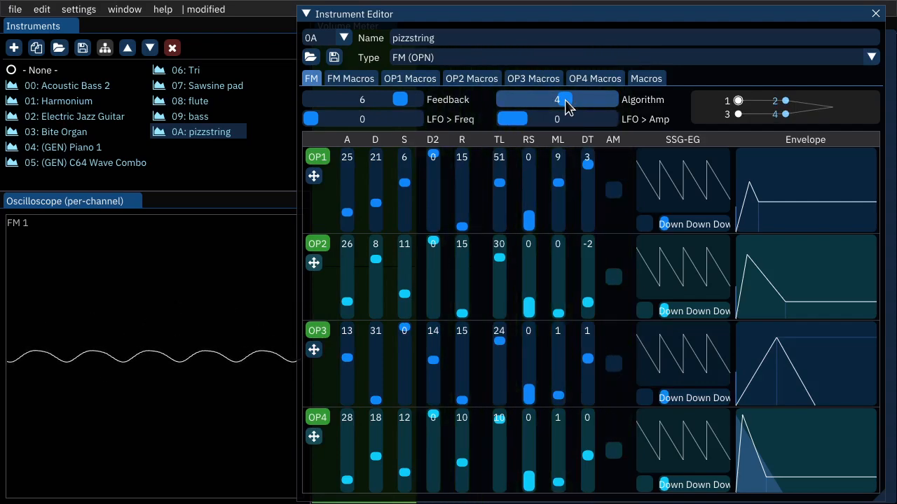
pyautogui.moveTo(565, 100); pyautogui.dragTo(576, 100)
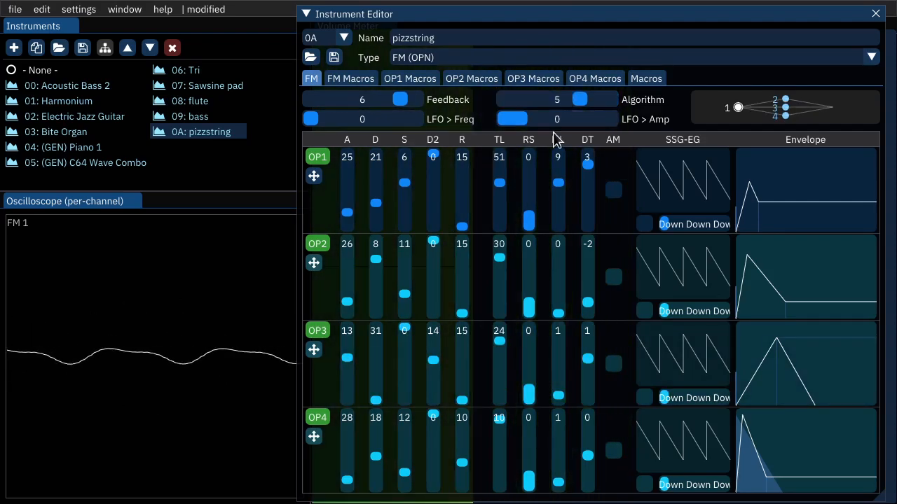
# - Audition the pizzicato string by alternating between two test notes
pyautogui.press('t')
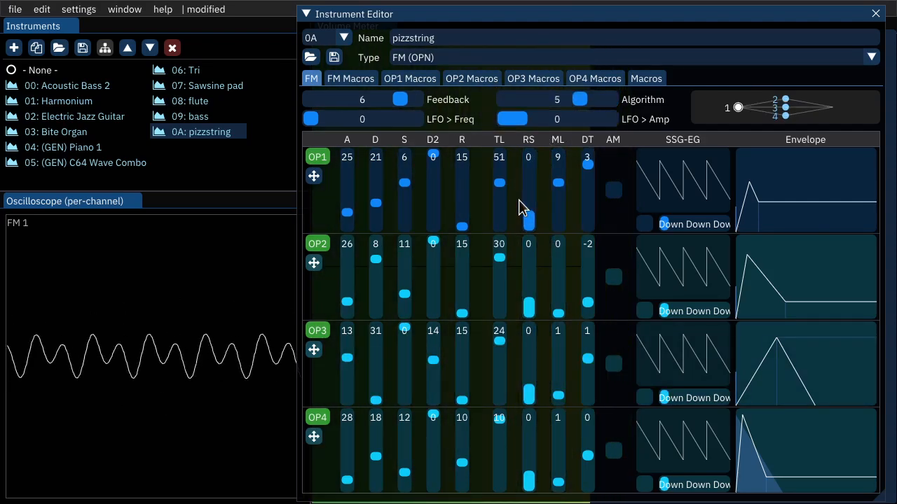
pyautogui.press('q')
pyautogui.press('t')
pyautogui.press('q')
pyautogui.press('t')
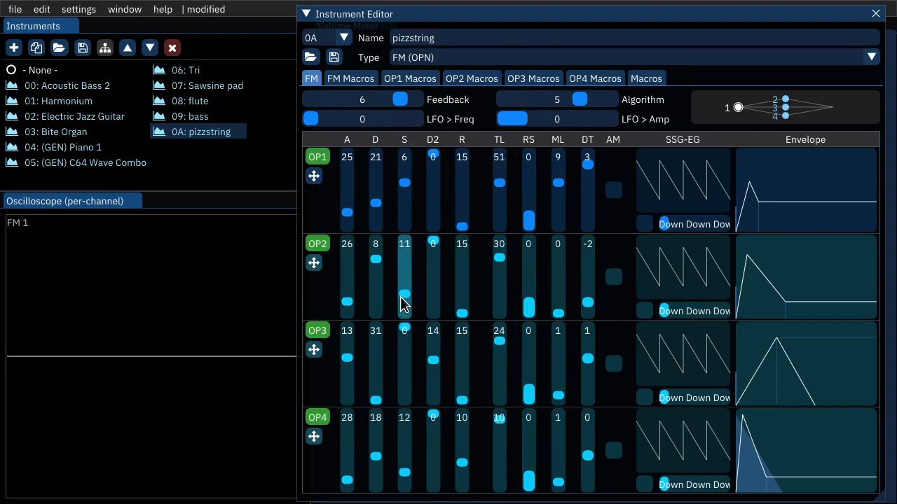
# - Set OP2's sustain to 13, audition the pizzicato string, and mute OP1 and OP2 so only OP3 and OP4 sound
pyautogui.press('q')
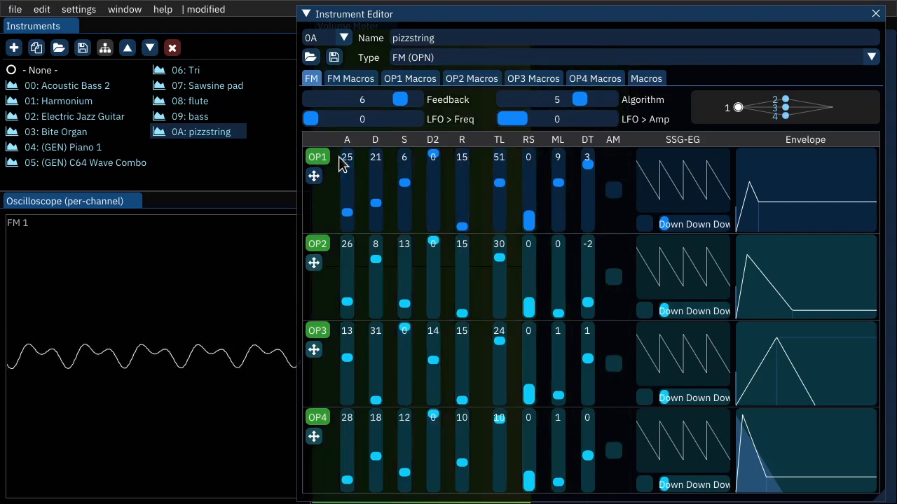
pyautogui.click(310, 163)
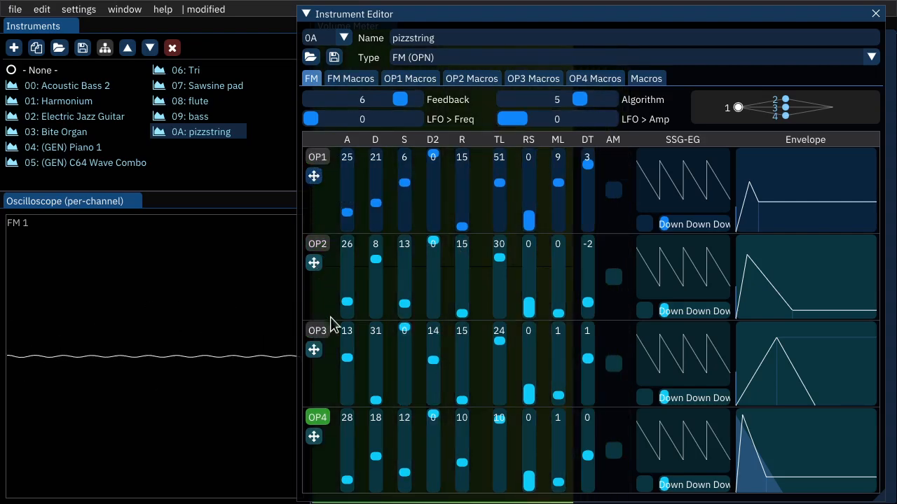
pyautogui.click(321, 331)
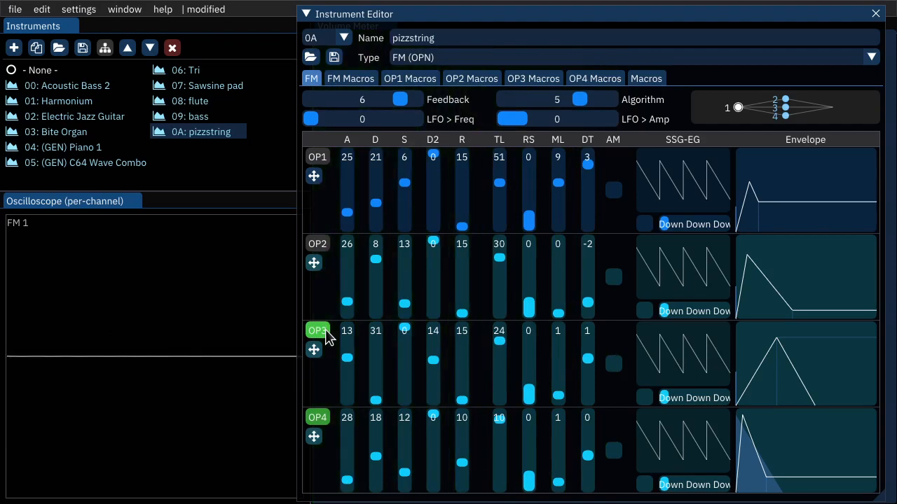
# - Set OP3's decay to 15, sustain to 12 and second decay to 15
pyautogui.moveTo(430, 358); pyautogui.dragTo(400, 350)
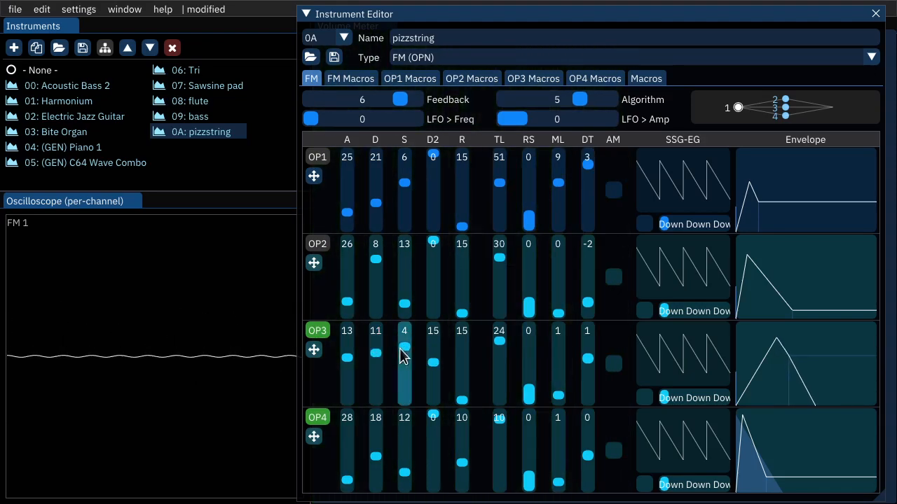
pyautogui.moveTo(369, 358); pyautogui.dragTo(369, 367)
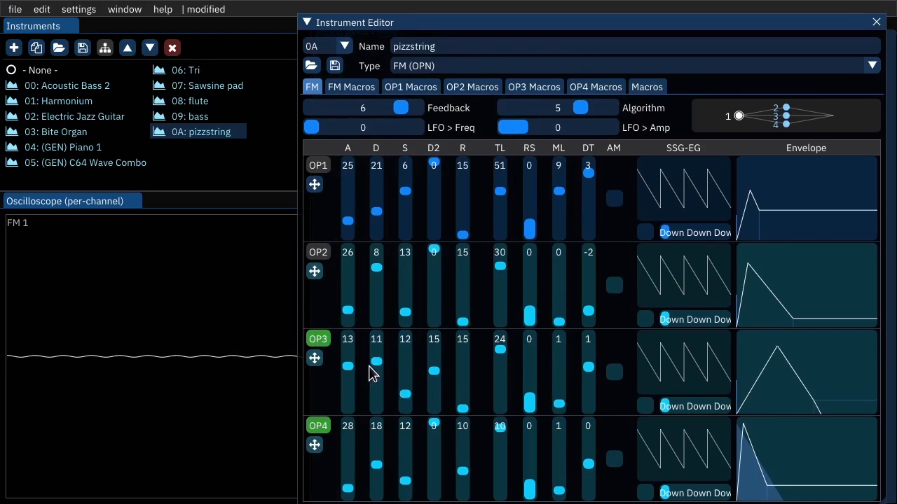
pyautogui.moveTo(400, 279)
pyautogui.mouseDown()
pyautogui.moveTo(386, 262)
pyautogui.moveTo(386, 274)
pyautogui.mouseUp()
pyautogui.moveTo(369, 369); pyautogui.dragTo(373, 371)
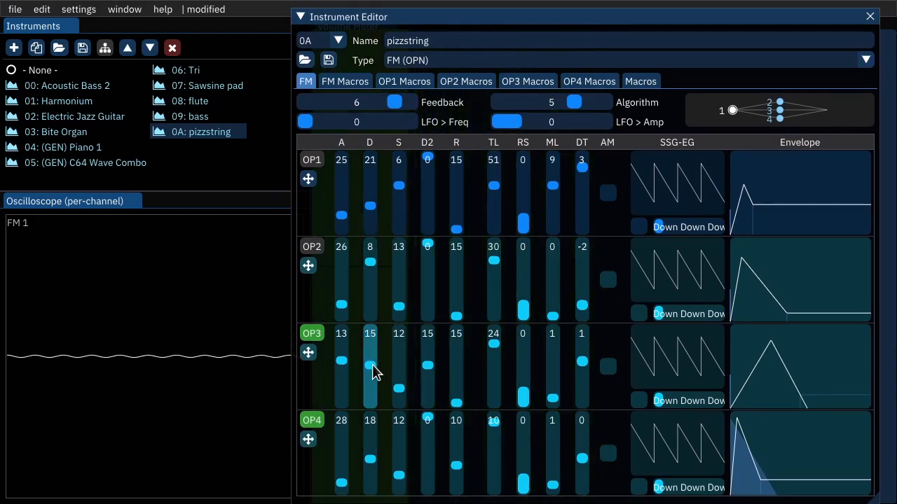
# - Re-enable OP2 and OP1, and set OP2's decay to 9 and sustain to 14
pyautogui.click(311, 247)
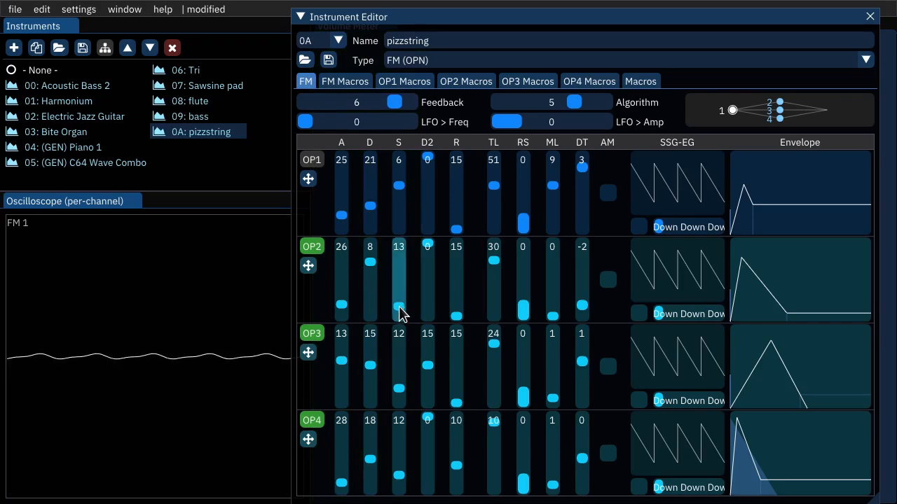
pyautogui.click(373, 274)
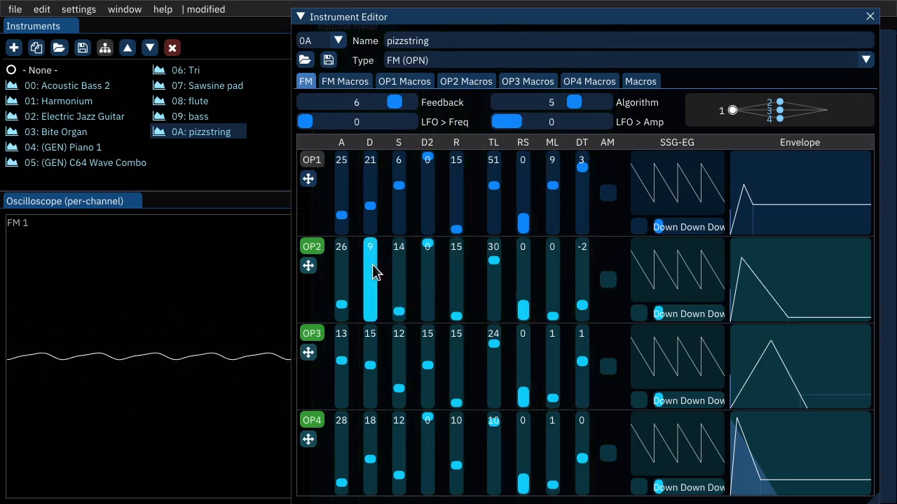
pyautogui.click(312, 161)
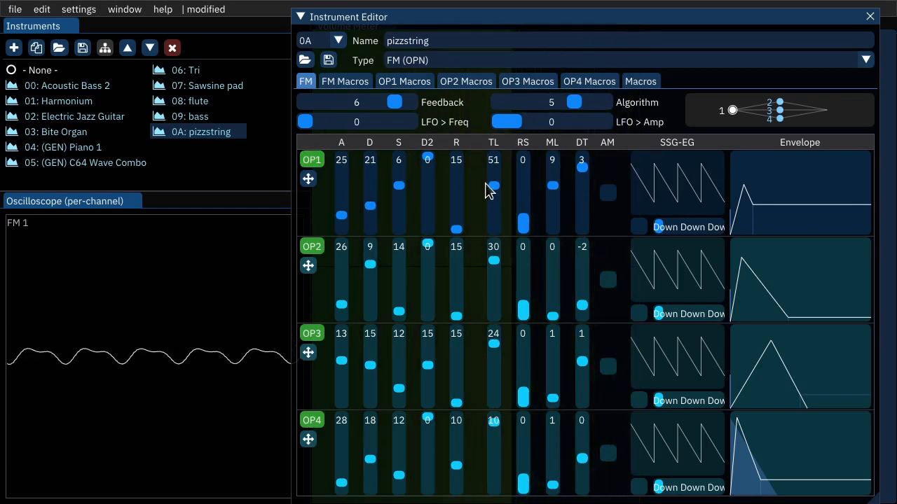
# - Try OP1 multipliers 12, 6 and 2, with the sustain at 11 and the total level at 36
pyautogui.moveTo(551, 180); pyautogui.dragTo(555, 172)
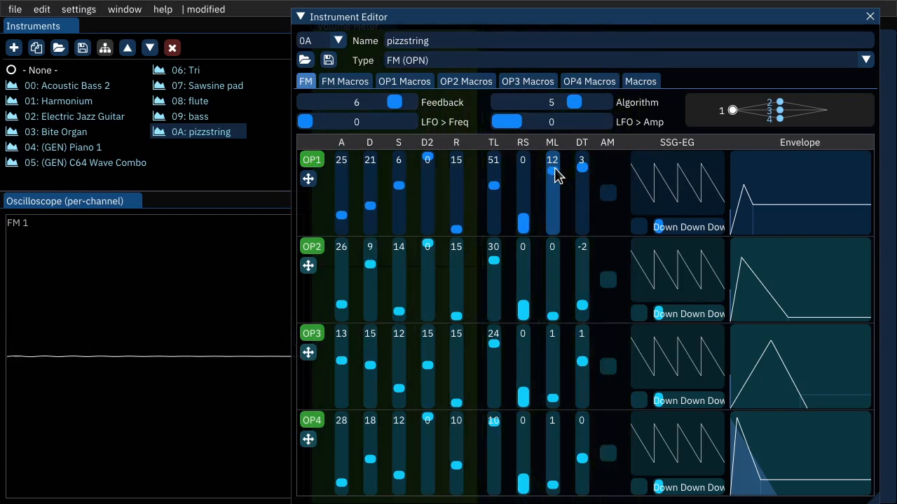
pyautogui.moveTo(494, 200); pyautogui.dragTo(497, 194)
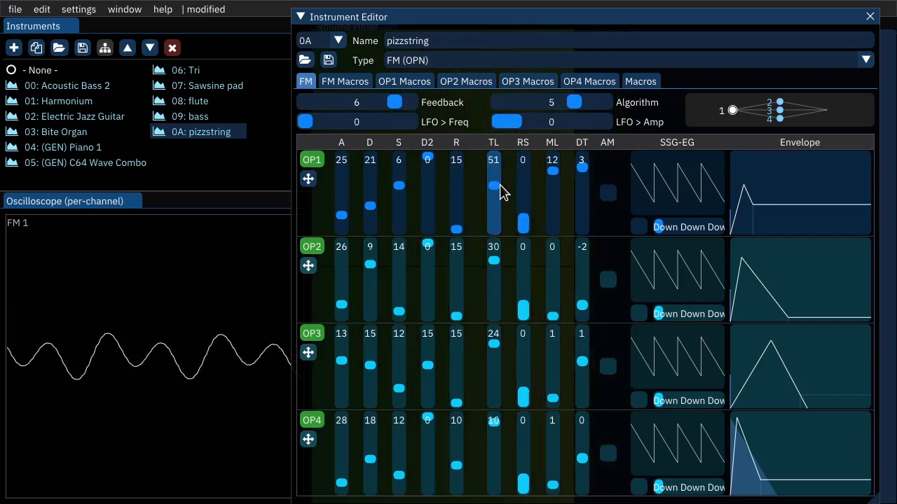
pyautogui.click(552, 204)
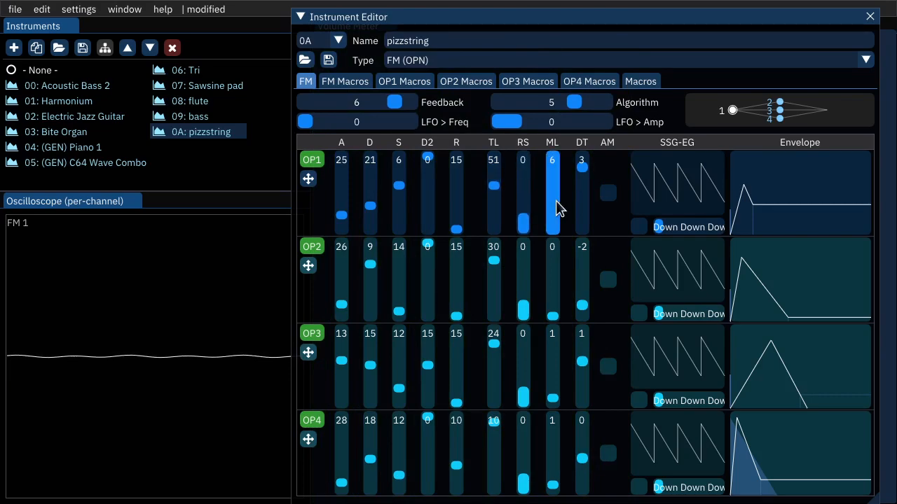
pyautogui.moveTo(552, 225)
pyautogui.mouseDown()
pyautogui.moveTo(557, 213)
pyautogui.moveTo(548, 220)
pyautogui.mouseUp()
pyautogui.moveTo(496, 180); pyautogui.dragTo(496, 189)
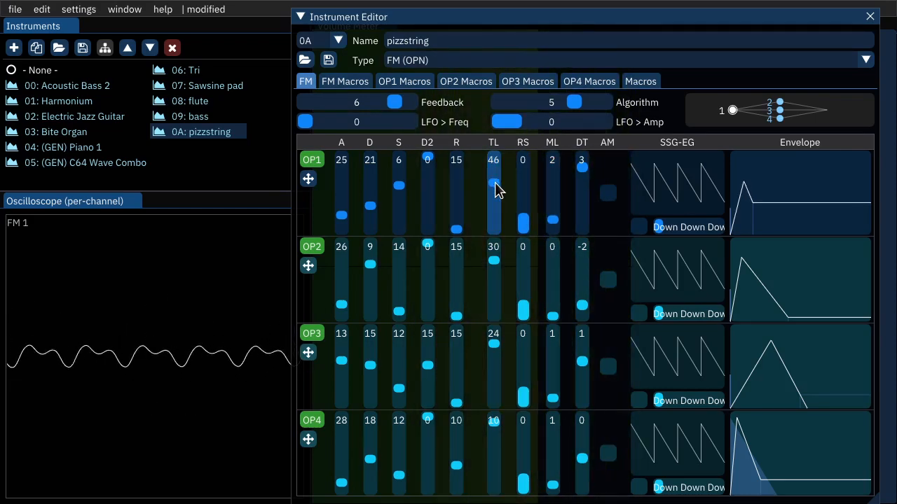
pyautogui.moveTo(402, 213); pyautogui.dragTo(402, 210)
pyautogui.moveTo(499, 186); pyautogui.dragTo(496, 183)
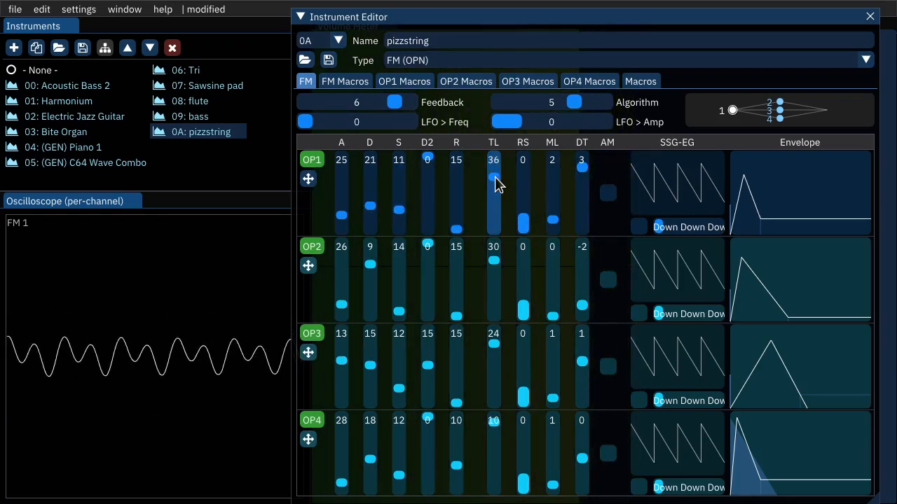
# - Set the feedback to 5, OP1's multiplier to 1 and its sustain to 5 while auditioning the pizzicato string
pyautogui.moveTo(394, 102)
pyautogui.mouseDown()
pyautogui.moveTo(424, 110)
pyautogui.moveTo(319, 106)
pyautogui.moveTo(384, 109)
pyautogui.mouseUp()
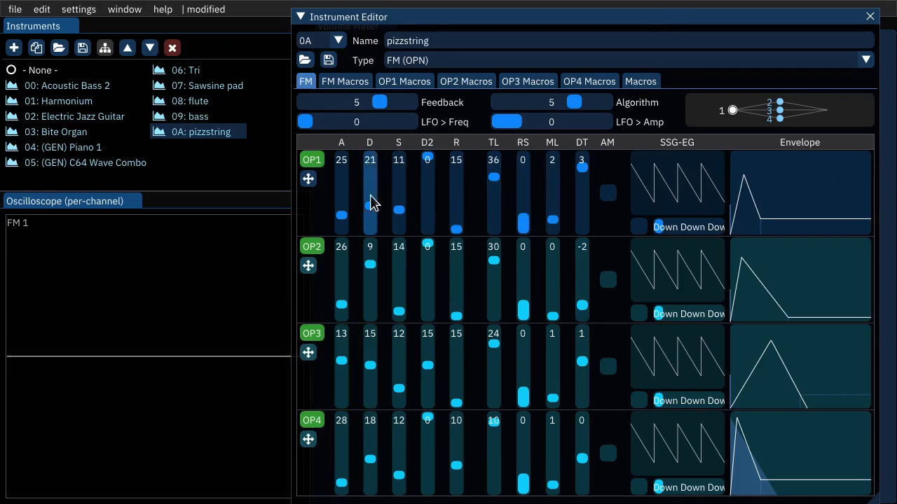
pyautogui.moveTo(557, 228)
pyautogui.mouseDown()
pyautogui.moveTo(554, 237)
pyautogui.moveTo(555, 226)
pyautogui.mouseUp()
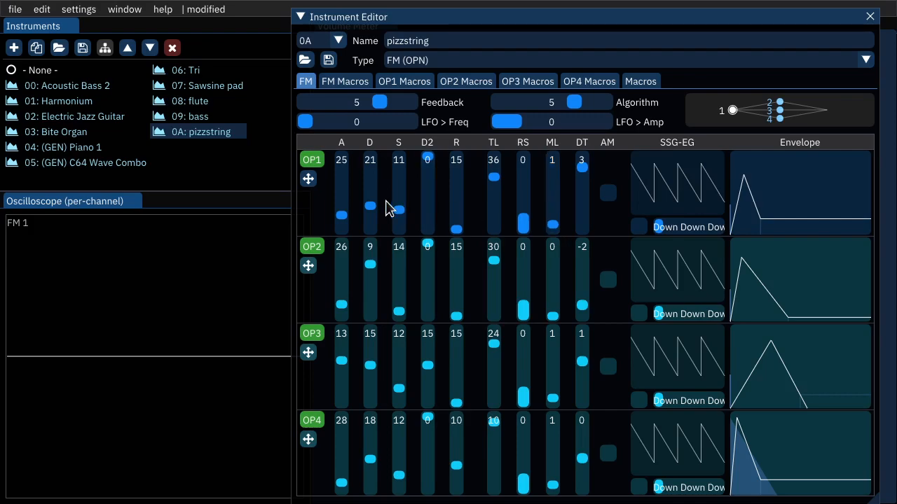
pyautogui.press('q')
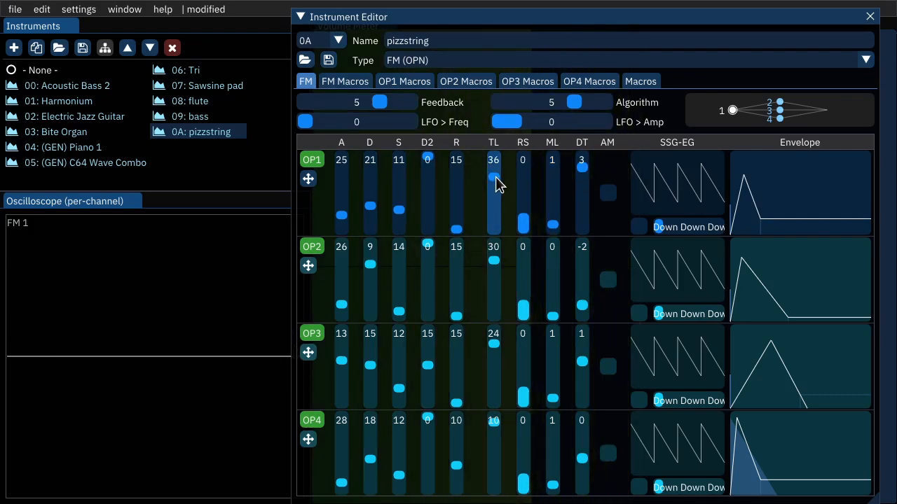
pyautogui.moveTo(405, 218); pyautogui.dragTo(411, 187)
pyautogui.press('q')
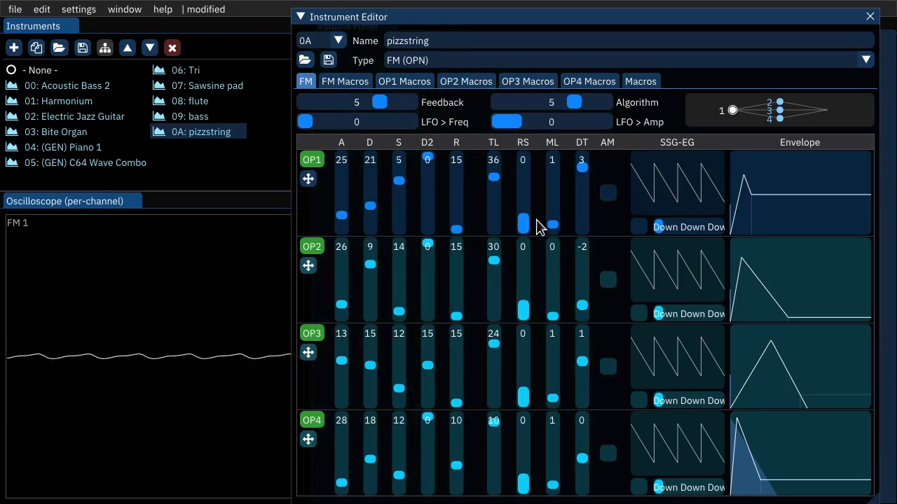
# - Shape OP1 with total level 29, attack 28 and decay 30
pyautogui.moveTo(505, 190); pyautogui.dragTo(500, 181)
pyautogui.moveTo(370, 190); pyautogui.dragTo(370, 233)
pyautogui.moveTo(350, 200); pyautogui.dragTo(346, 223)
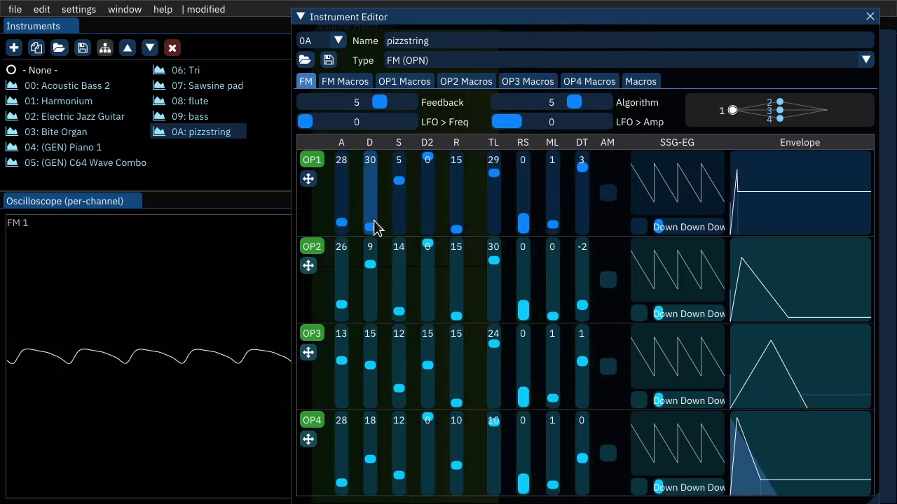
pyautogui.click(372, 219)
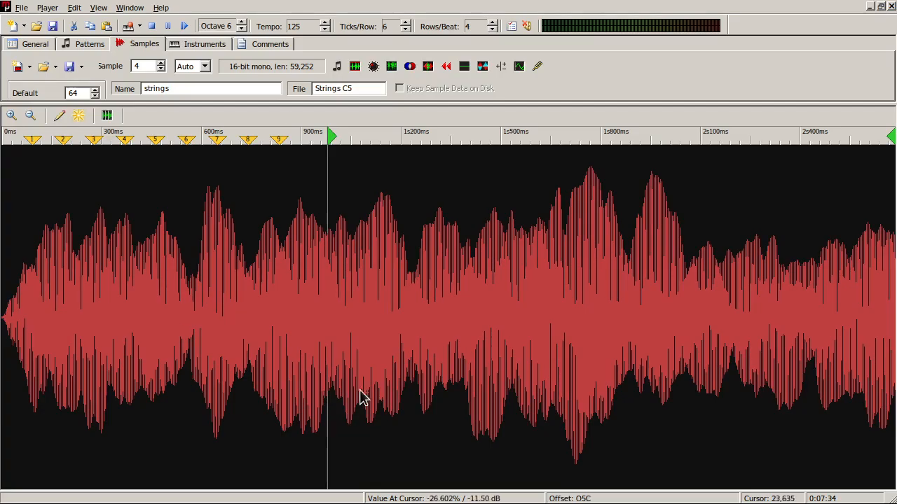
# - Examine the strings sample's waveform in OpenMPT, both as single cycles and as a whole, and stop the playback
pyautogui.scroll(2, 362, 398)
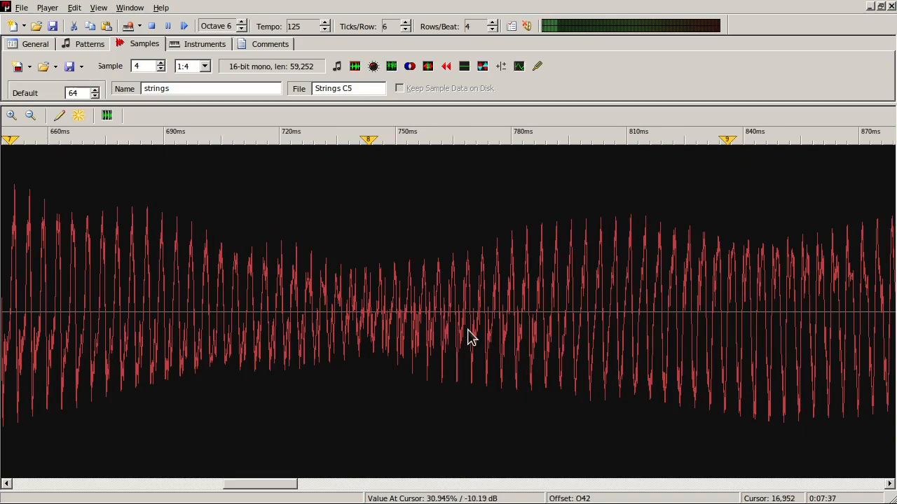
pyautogui.hscroll(7, 476, 341)
pyautogui.scroll(4, 489, 345)
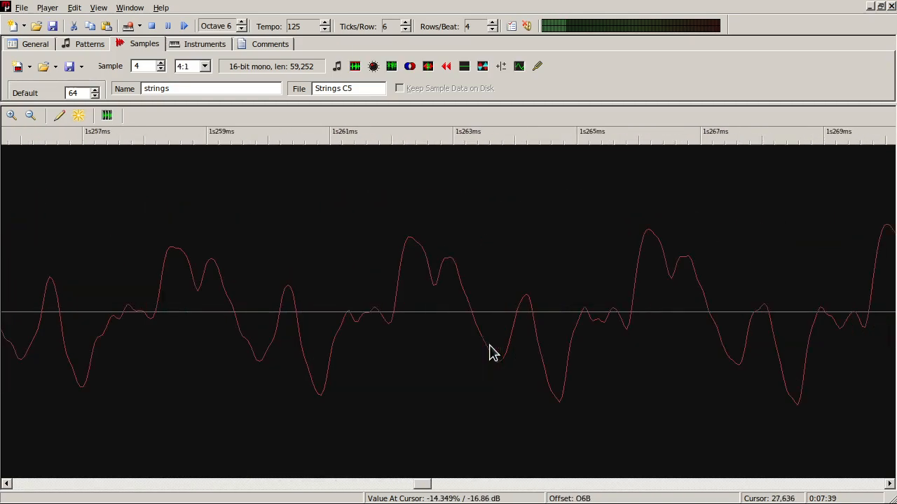
pyautogui.scroll(-4, 490, 345)
pyautogui.scroll(-4, 491, 351)
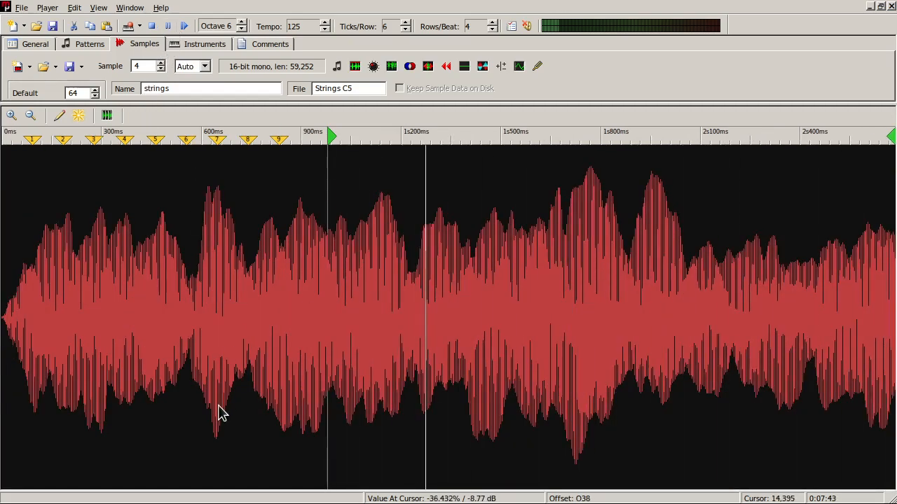
pyautogui.click(151, 26)
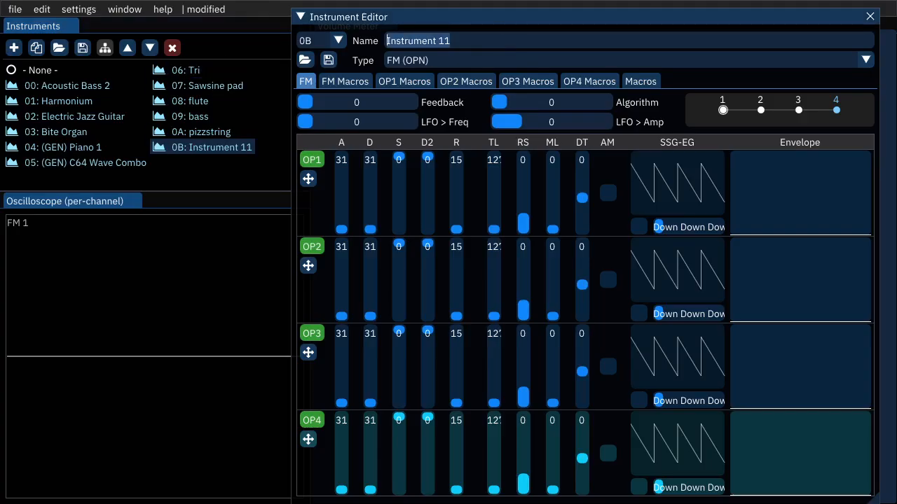
# - Name the new FM (OPN) instrument strings and set its algorithm to 4
pyautogui.write('strings')
pyautogui.moveTo(532, 103); pyautogui.dragTo(551, 108)
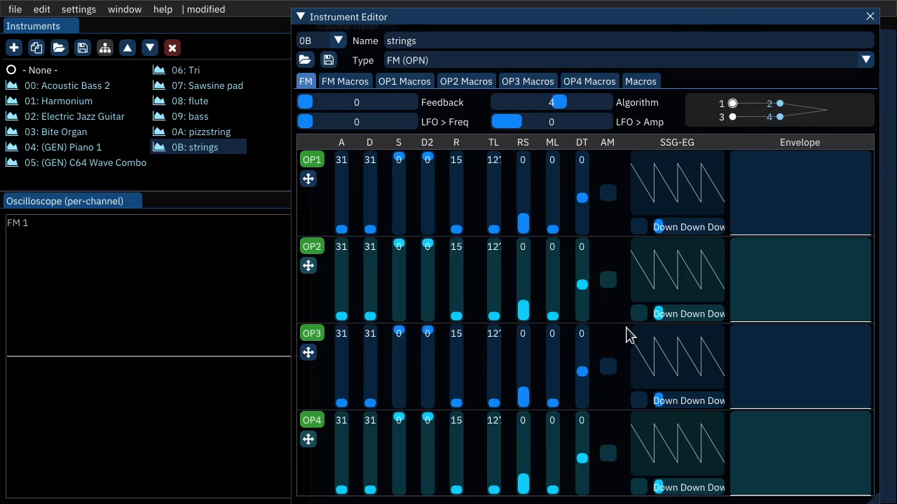
# - Detune the strings operators, setting OP1 and OP2 to 2 and OP3 and OP4 to -2
pyautogui.moveTo(580, 283); pyautogui.dragTo(581, 278)
pyautogui.click(582, 187)
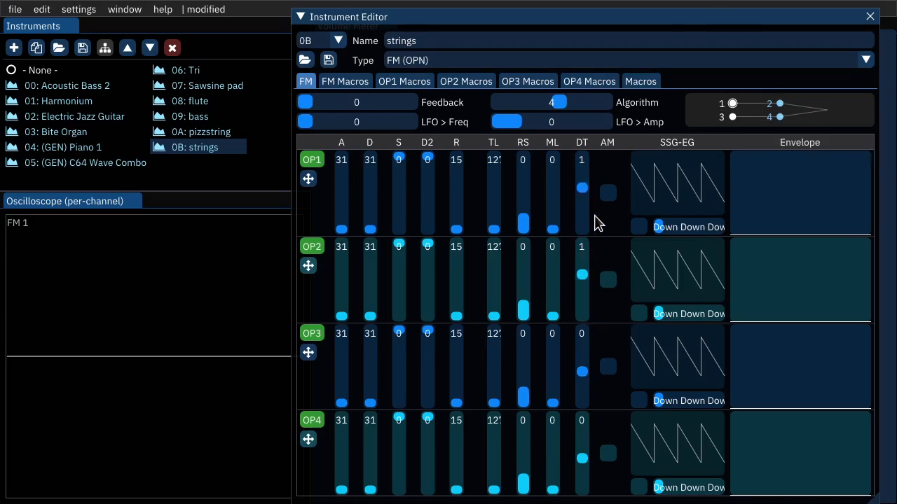
pyautogui.moveTo(588, 376); pyautogui.dragTo(581, 394)
pyautogui.moveTo(581, 479); pyautogui.dragTo(582, 484)
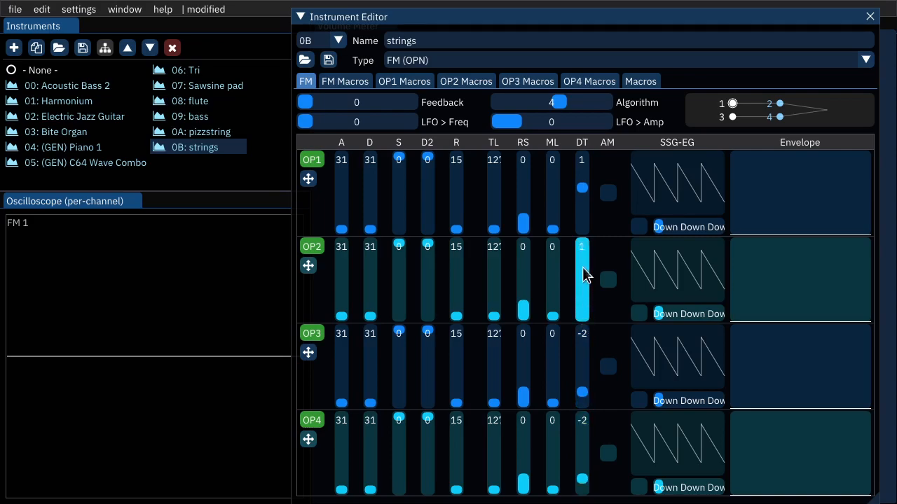
pyautogui.moveTo(583, 271); pyautogui.dragTo(582, 264)
pyautogui.moveTo(582, 194); pyautogui.dragTo(582, 178)
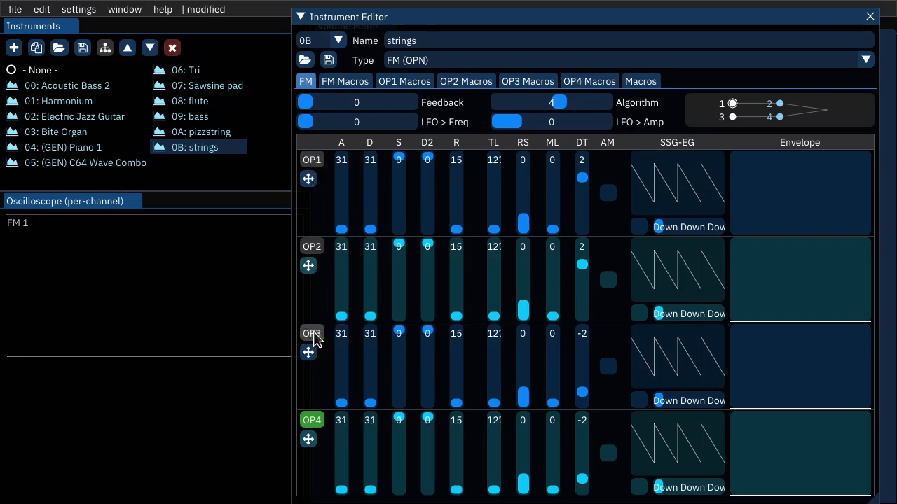
# - Isolate OP4 by muting the other operators, and set its total level to 16 and attack to 14
pyautogui.moveTo(343, 454); pyautogui.dragTo(343, 455)
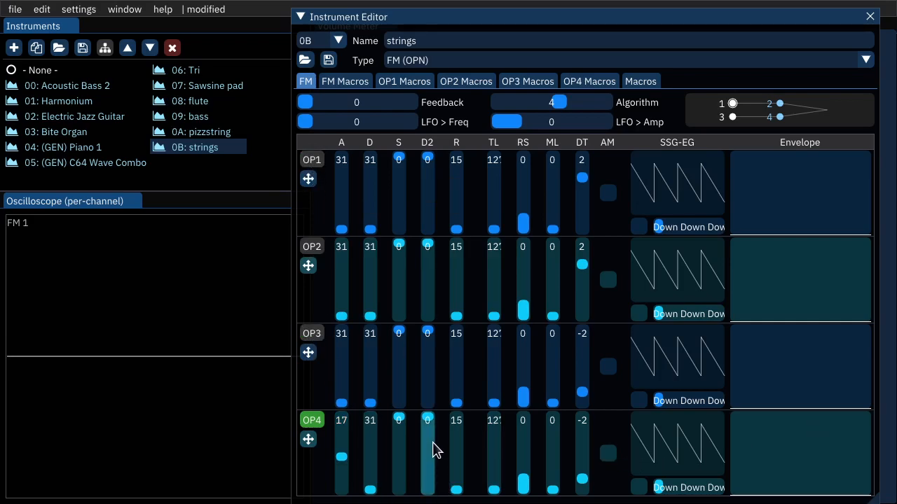
pyautogui.moveTo(496, 433); pyautogui.dragTo(493, 433)
pyautogui.moveTo(341, 465); pyautogui.dragTo(341, 455)
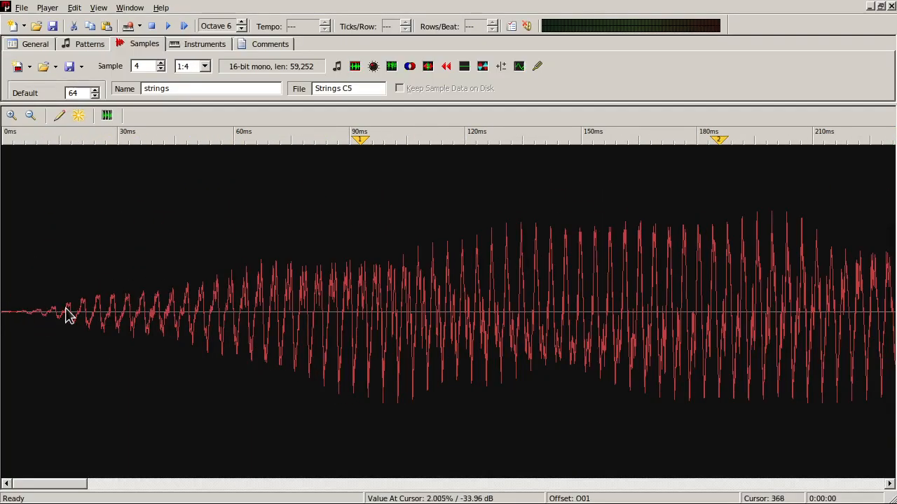
# - Compare the volume envelope of the OpenMPT strings sample with the FM strings instrument by auditioning it
pyautogui.scroll(-3, 243, 312)
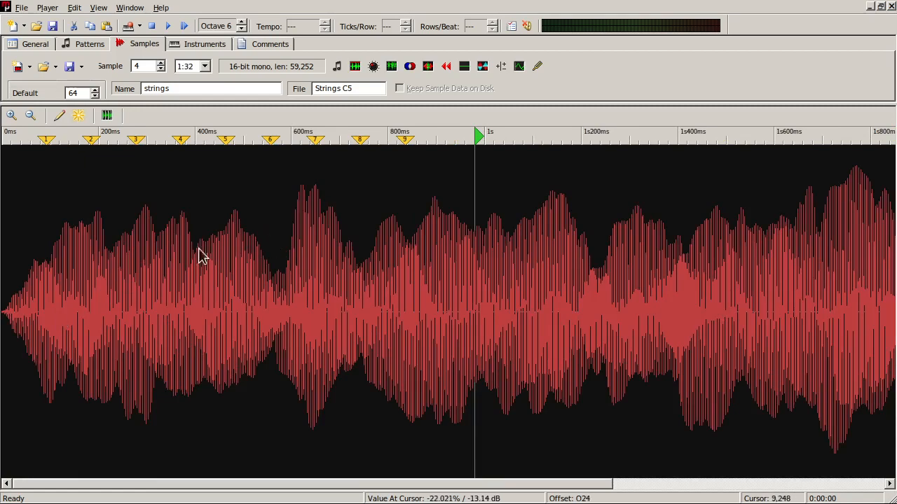
pyautogui.scroll(-2, 316, 255)
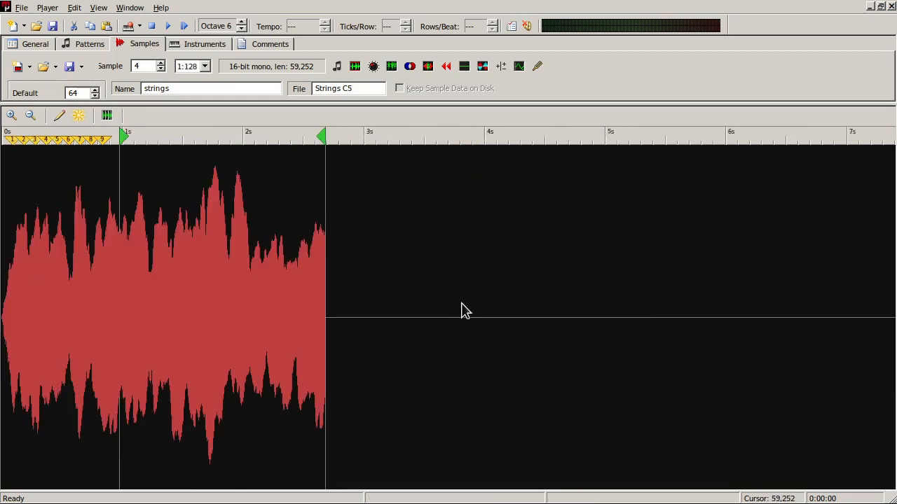
pyautogui.scroll(2, 144, 343)
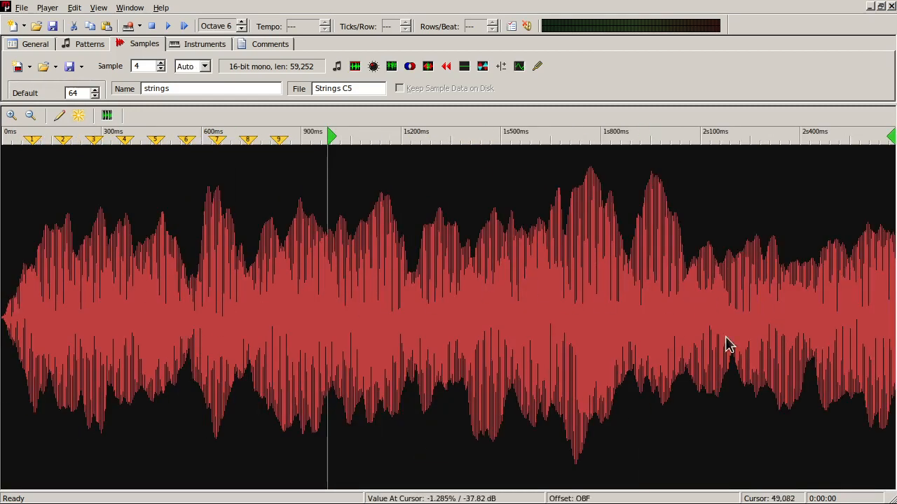
pyautogui.press('F5')
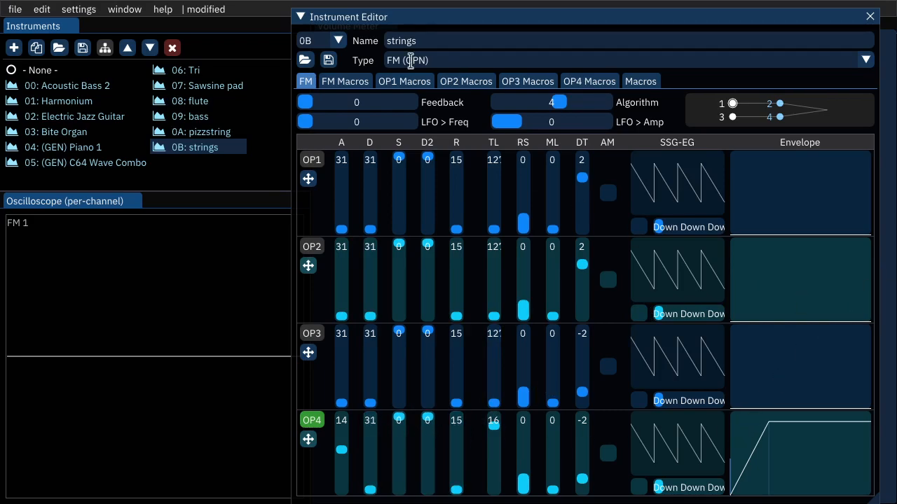
pyautogui.press('v')
pyautogui.press('q')
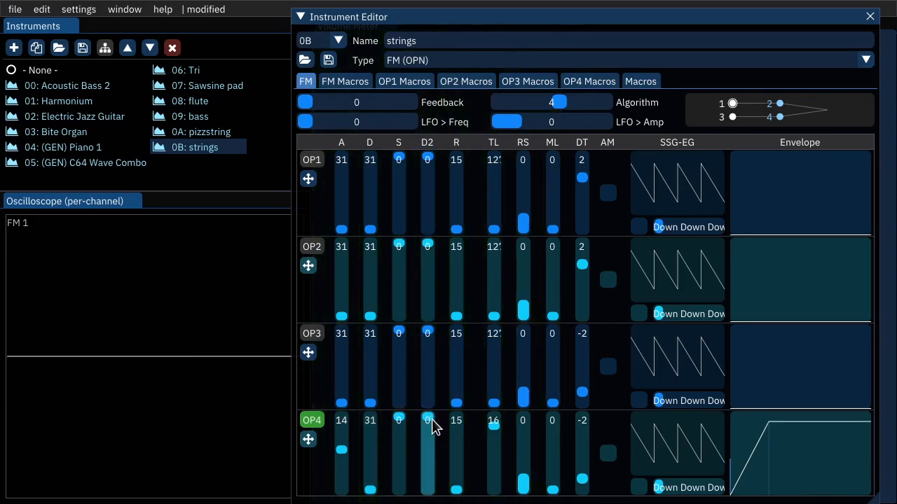
# - Set OP4's release to 7 and audition the strings instrument
pyautogui.click(455, 459)
pyautogui.moveTo(453, 445); pyautogui.dragTo(454, 451)
pyautogui.press('q')
pyautogui.click(455, 446)
pyautogui.press('q')
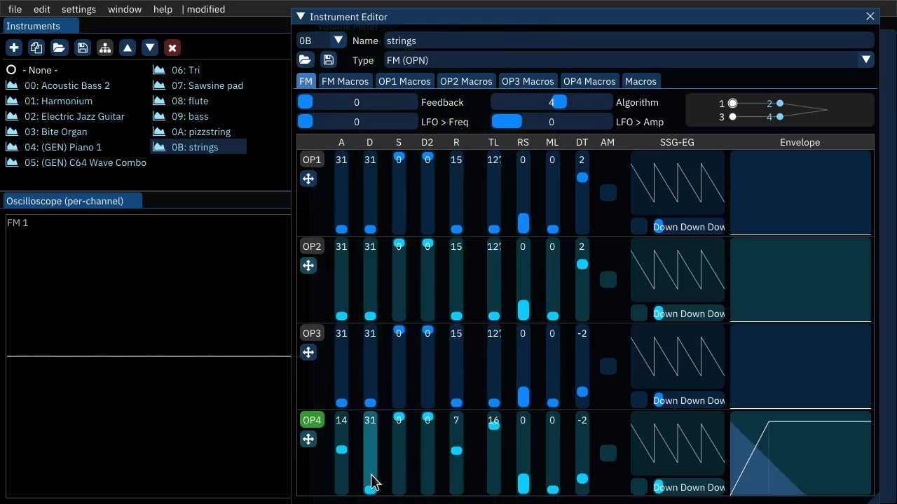
pyautogui.press('q')
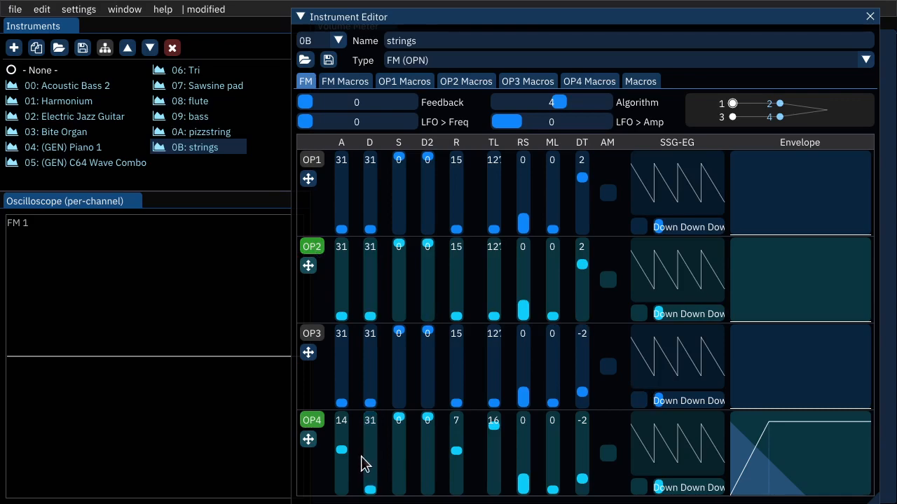
# - Unmute OP2, set its attack to 14, release to 7 and total level to 18, and audition the instrument
pyautogui.click(350, 291)
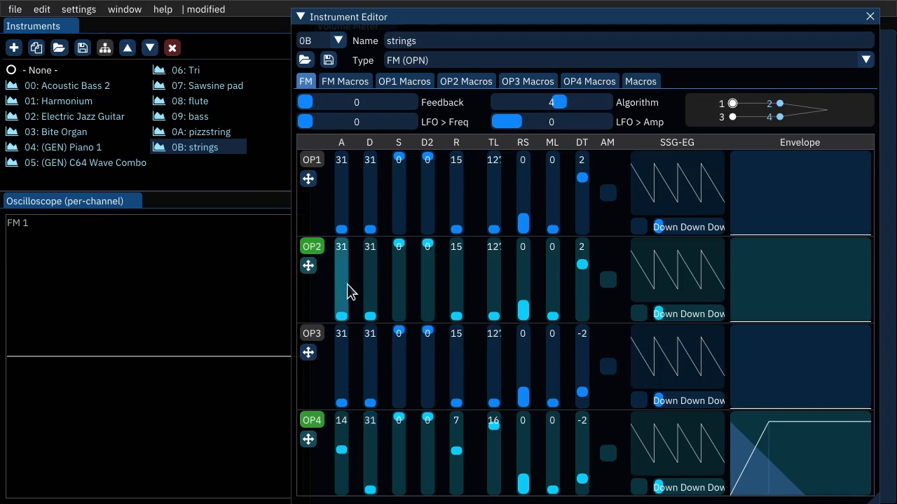
pyautogui.moveTo(346, 286); pyautogui.dragTo(350, 281)
pyautogui.click(459, 295)
pyautogui.moveTo(458, 280); pyautogui.dragTo(459, 278)
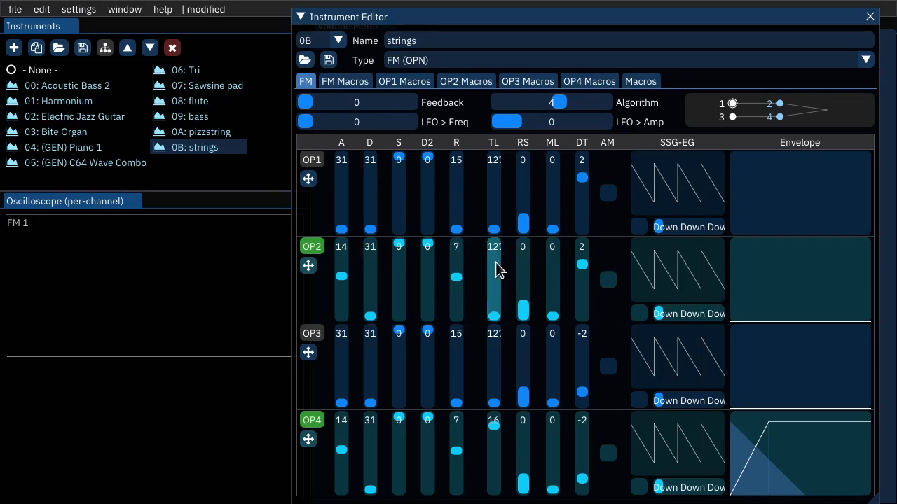
pyautogui.click(495, 264)
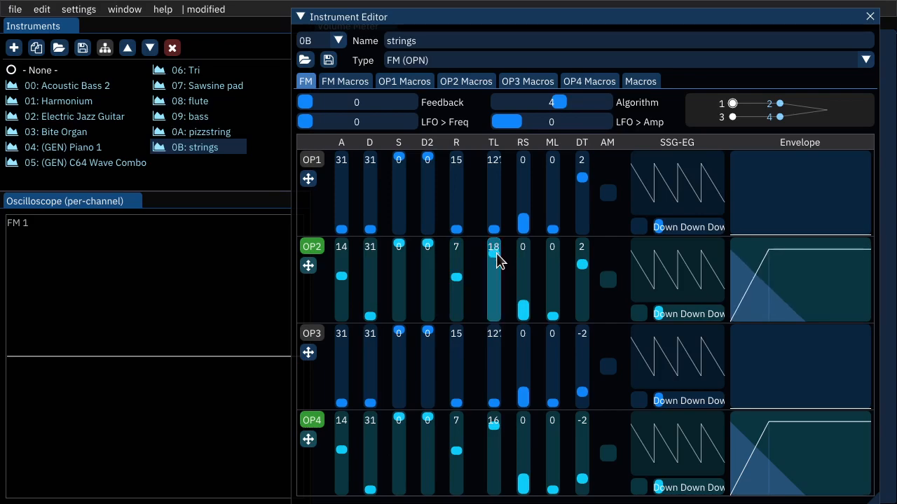
pyautogui.press('q')
pyautogui.press('q')
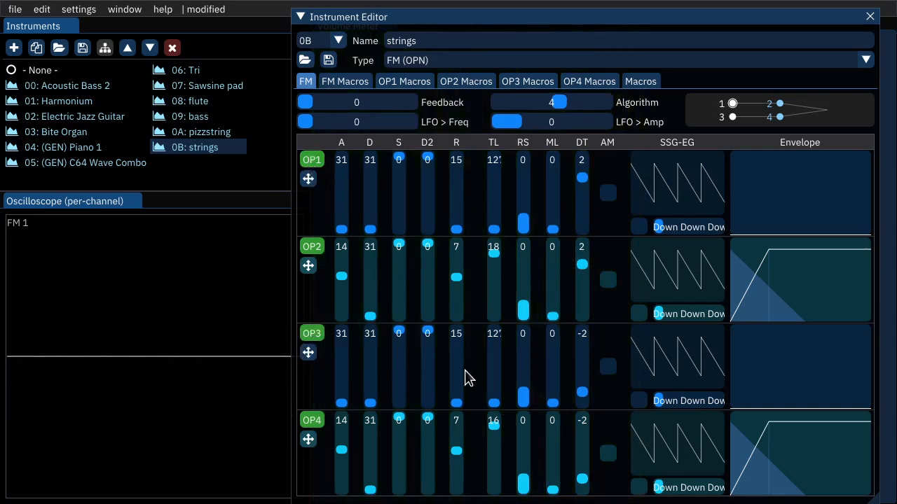
# - Leave only OP3 and OP4 sounding by muting OP1 and OP2, and set OP3's total level to 56
pyautogui.click(312, 247)
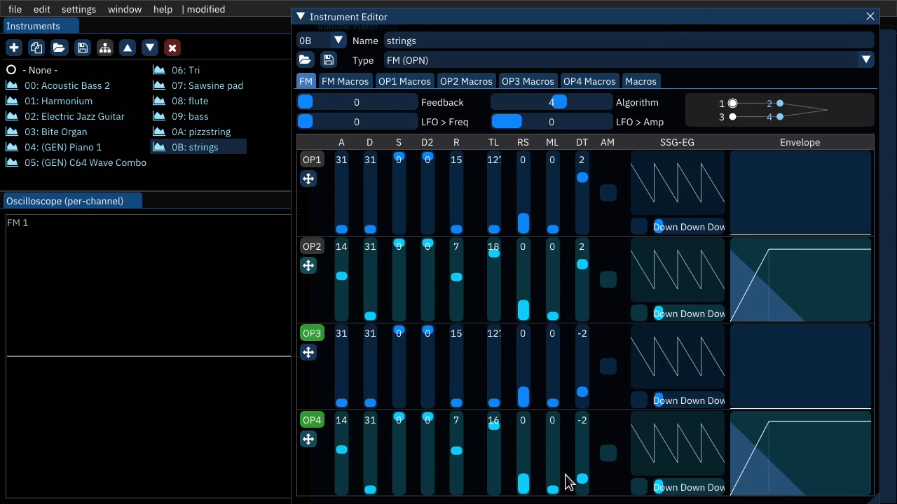
pyautogui.press('q')
pyautogui.moveTo(497, 387); pyautogui.dragTo(493, 362)
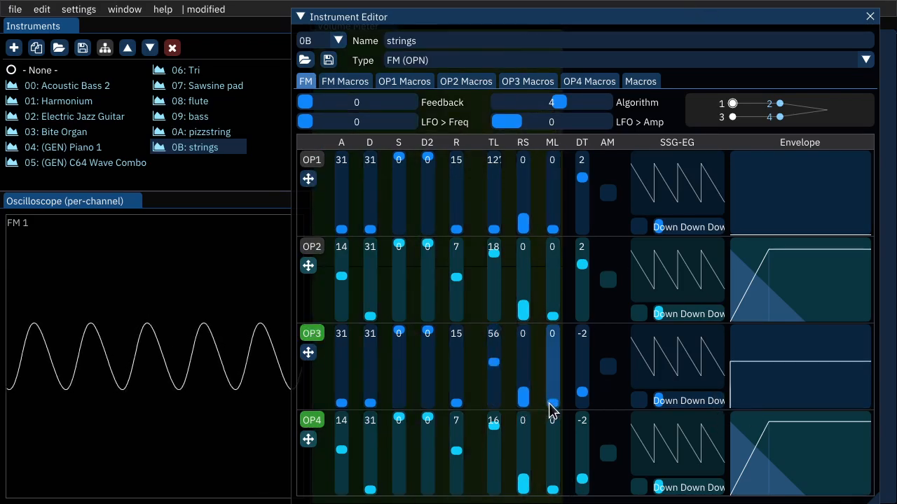
# - Set the frequency multiplier to 1 on OP1, OP2 and OP4 and to 2 on OP3, and audition the result
pyautogui.click(552, 484)
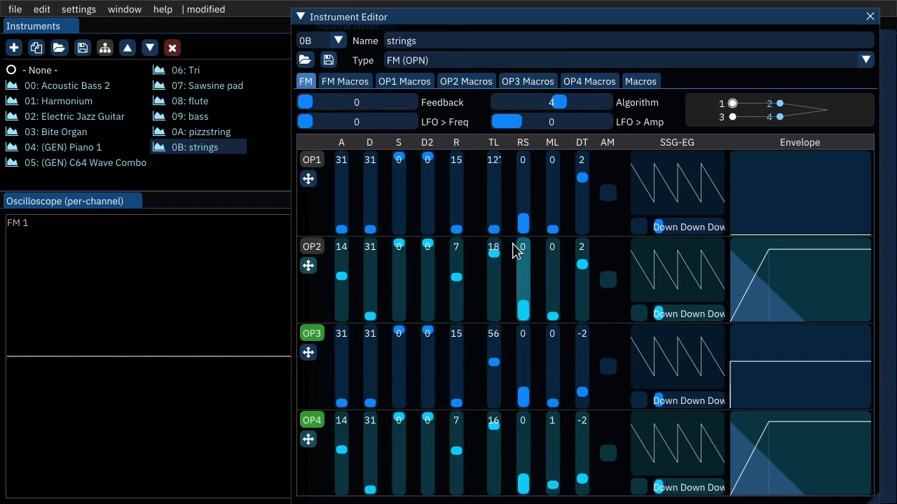
pyautogui.click(553, 312)
pyautogui.click(553, 224)
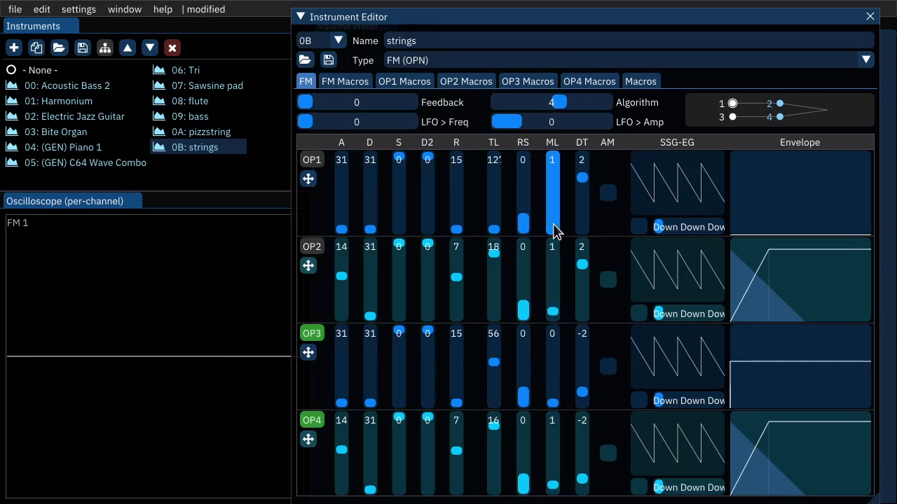
pyautogui.click(555, 397)
pyautogui.press('q')
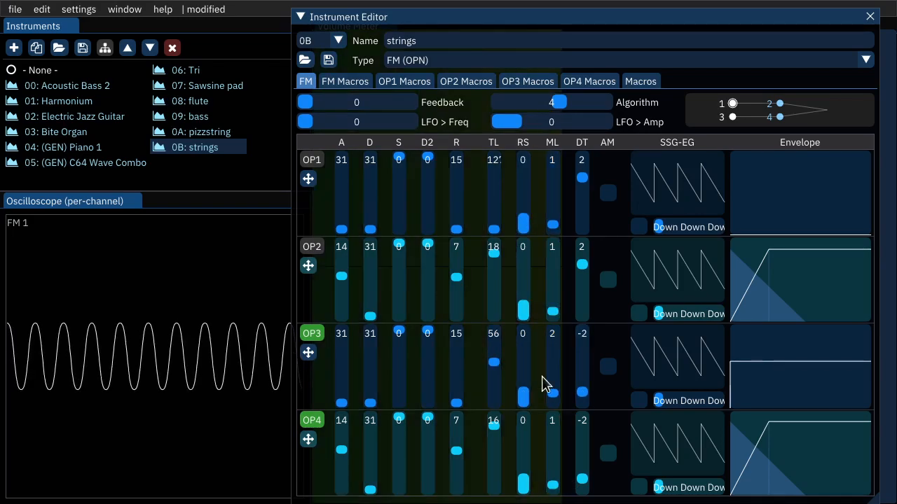
# - Set OP3's total level to 30 and multiplier to 0, and set the release of OP1 and OP3 to 0
pyautogui.moveTo(495, 362)
pyautogui.mouseDown()
pyautogui.moveTo(492, 346)
pyautogui.moveTo(496, 360)
pyautogui.mouseUp()
pyautogui.moveTo(556, 397)
pyautogui.mouseDown()
pyautogui.moveTo(555, 407)
pyautogui.moveTo(553, 388)
pyautogui.moveTo(553, 403)
pyautogui.mouseUp()
pyautogui.click(552, 397)
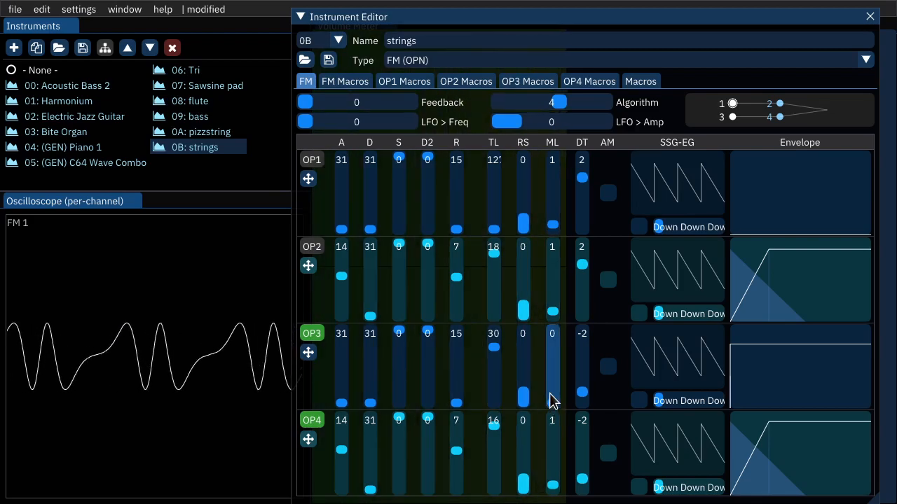
pyautogui.moveTo(454, 361); pyautogui.dragTo(454, 313)
pyautogui.moveTo(454, 217); pyautogui.dragTo(450, 131)
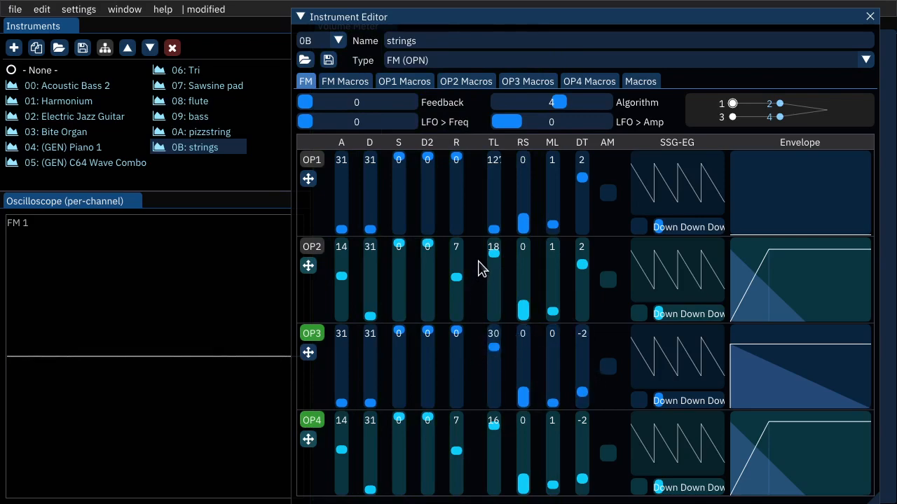
# - Set OP3's multiplier to 1, detune to -3 and total level to 33, and set OP1's detune to 3
pyautogui.moveTo(552, 401); pyautogui.dragTo(547, 400)
pyautogui.moveTo(496, 357); pyautogui.dragTo(496, 355)
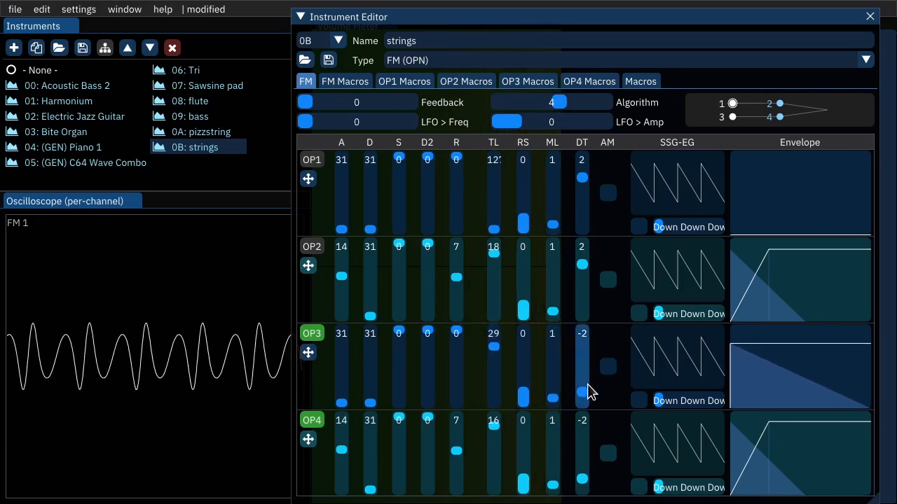
pyautogui.moveTo(584, 387); pyautogui.dragTo(585, 416)
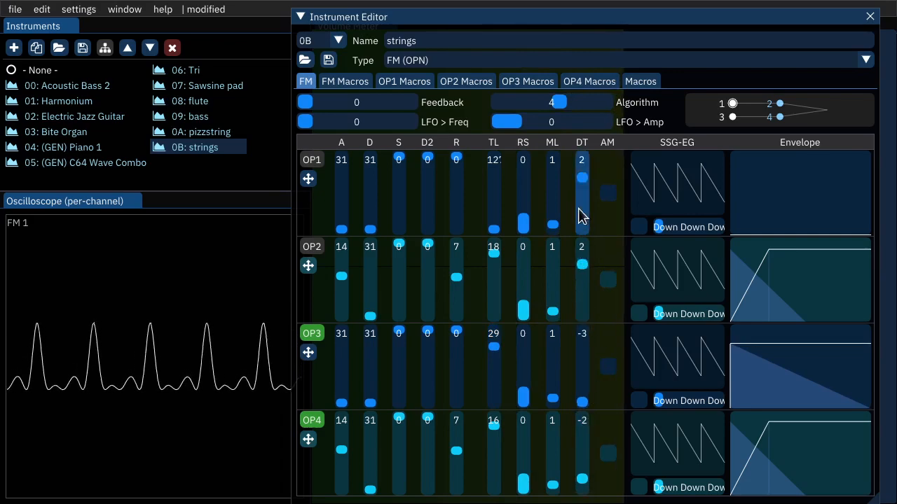
pyautogui.moveTo(582, 173)
pyautogui.mouseDown()
pyautogui.moveTo(582, 189)
pyautogui.moveTo(583, 167)
pyautogui.mouseUp()
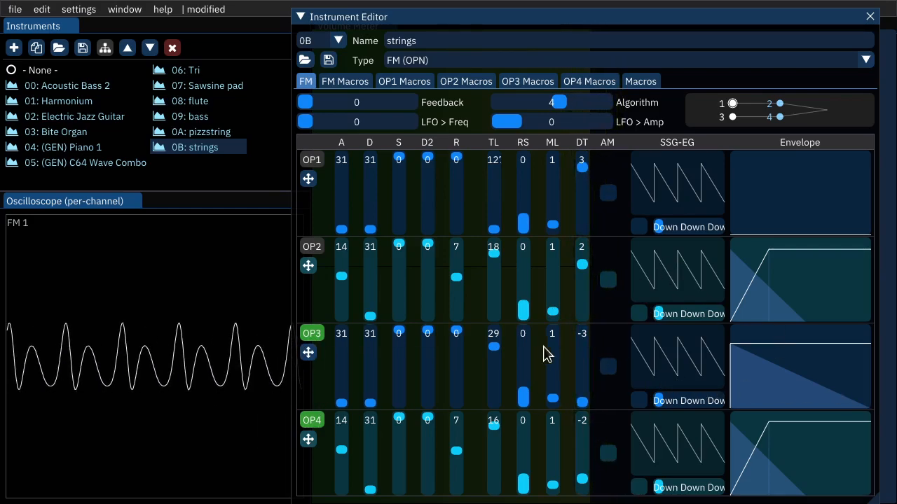
pyautogui.moveTo(497, 363); pyautogui.dragTo(499, 349)
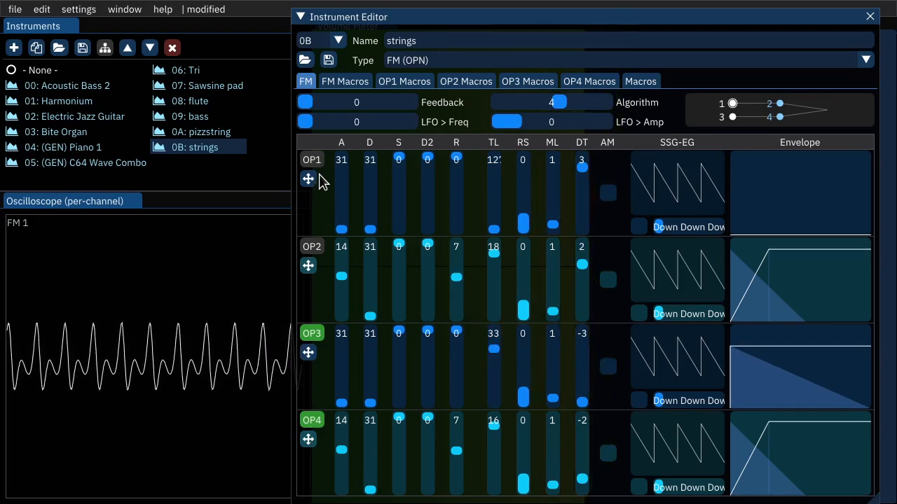
# - Unmute OP1 and OP2, and raise OP3's multiplier to 4 while auditioning the waveform
pyautogui.click(311, 247)
pyautogui.click(312, 160)
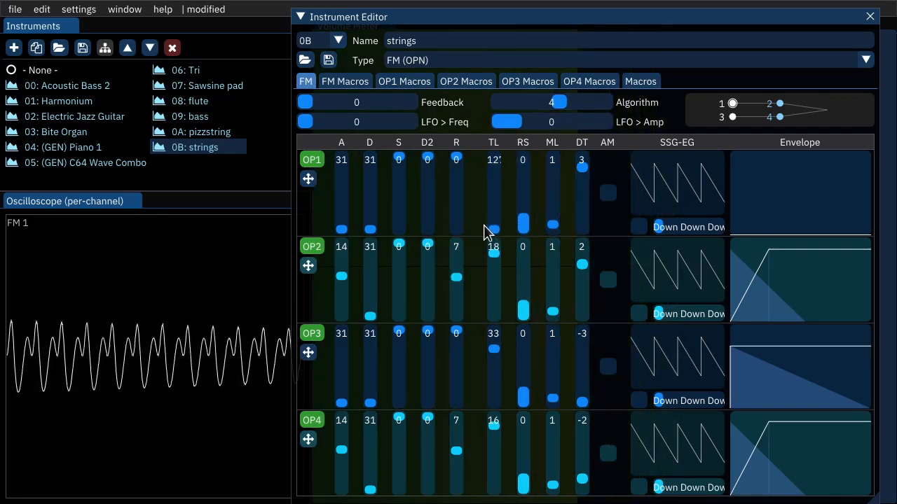
pyautogui.click(553, 403)
pyautogui.press('q')
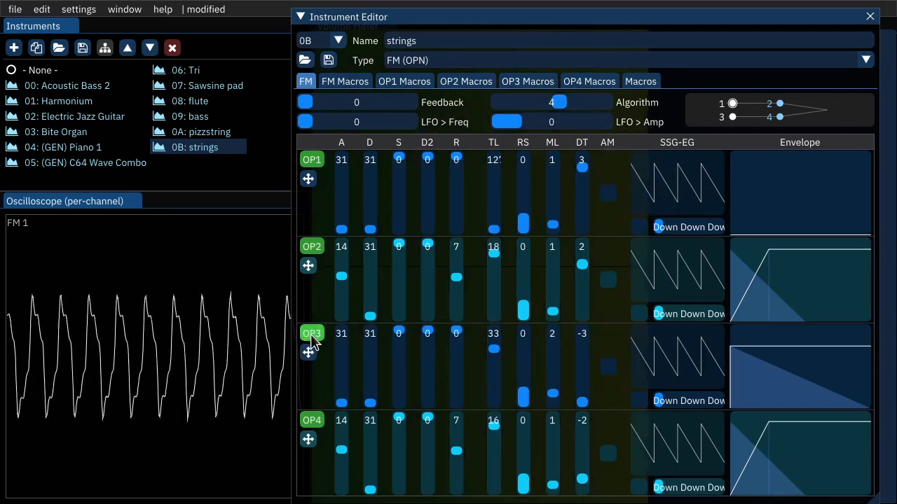
pyautogui.moveTo(497, 356)
pyautogui.mouseDown()
pyautogui.moveTo(498, 345)
pyautogui.moveTo(496, 356)
pyautogui.mouseUp()
pyautogui.moveTo(553, 398)
pyautogui.mouseDown()
pyautogui.moveTo(551, 405)
pyautogui.moveTo(555, 390)
pyautogui.mouseUp()
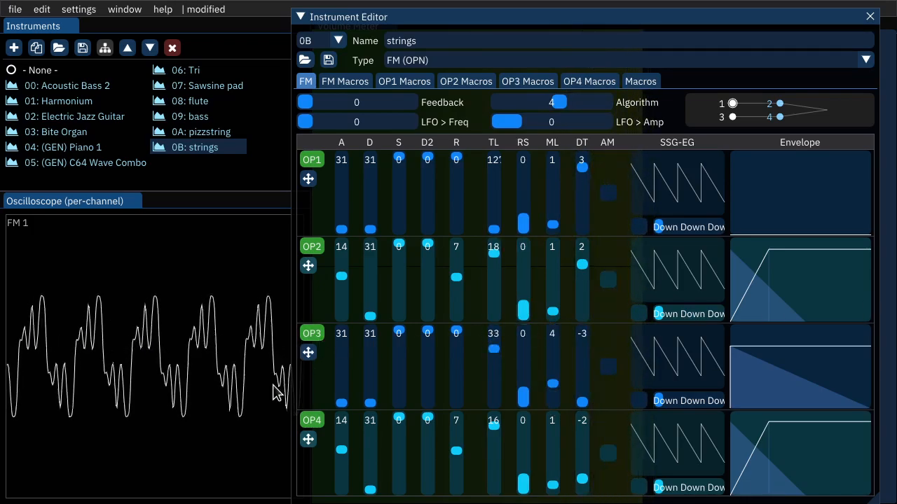
# - Mute OP1 and OP2, and compare the OP3–OP4 waveform with the OpenMPT strings sample
pyautogui.click(312, 247)
pyautogui.click(312, 159)
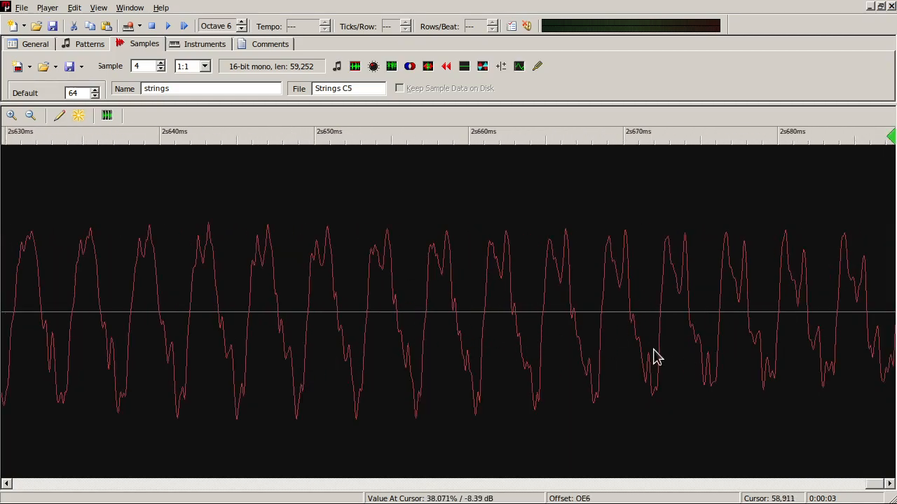
pyautogui.scroll(-5, 381, 395)
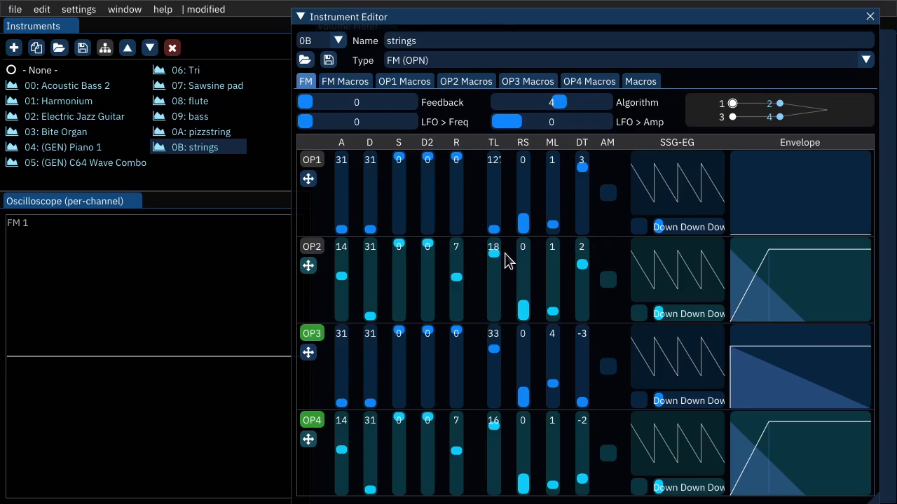
pyautogui.press('q')
pyautogui.press('z')
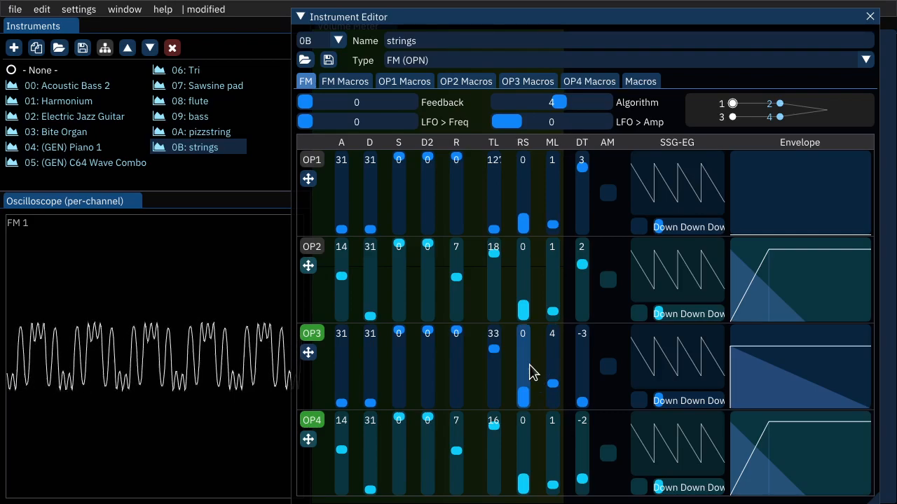
# - Unmute OP1 and OP2, set OP1's total level to 33 and multiplier to 4, and audition the instrument
pyautogui.click(312, 247)
pyautogui.click(311, 160)
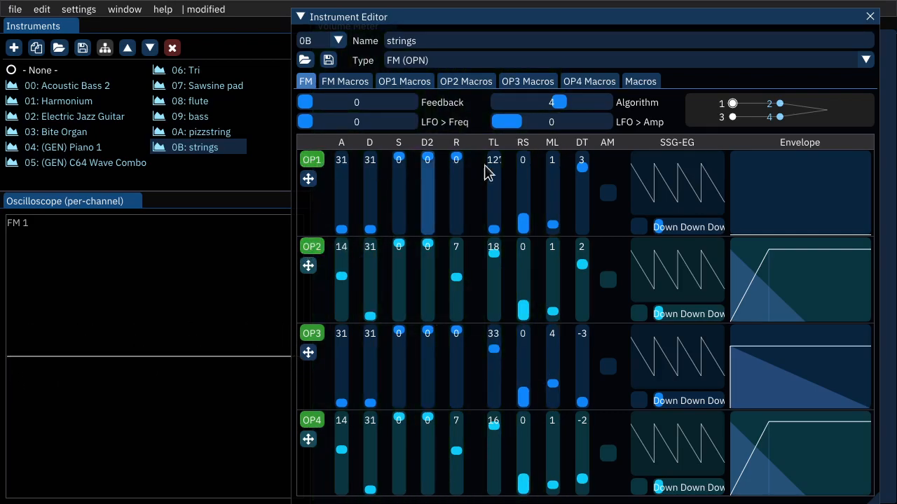
pyautogui.moveTo(495, 191); pyautogui.dragTo(497, 200)
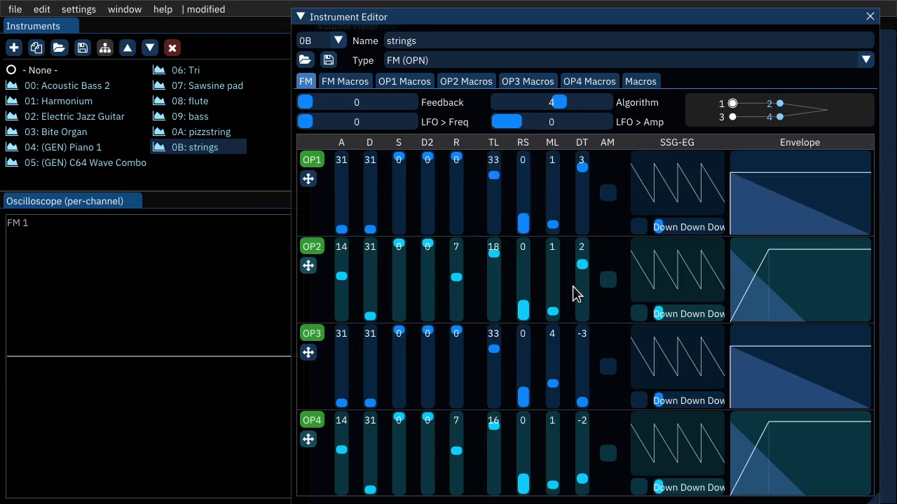
pyautogui.keyDown('ctrl'); pyautogui.click(555, 196); pyautogui.keyUp('ctrl')
pyautogui.write('4')
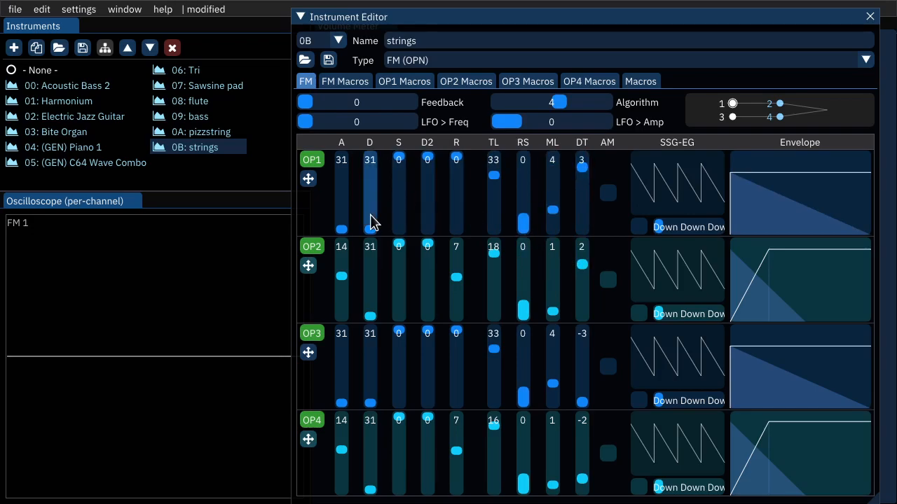
pyautogui.write('q')
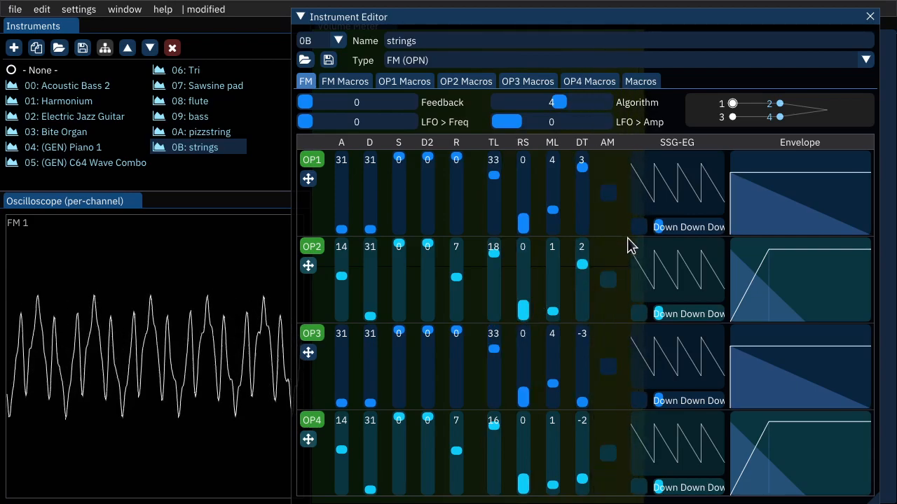
# - Set the detune to 2 on OP1 and -2 on OP3, and lower both operators' multipliers to 2 while auditioning
pyautogui.moveTo(578, 163); pyautogui.dragTo(582, 176)
pyautogui.moveTo(582, 400); pyautogui.dragTo(585, 394)
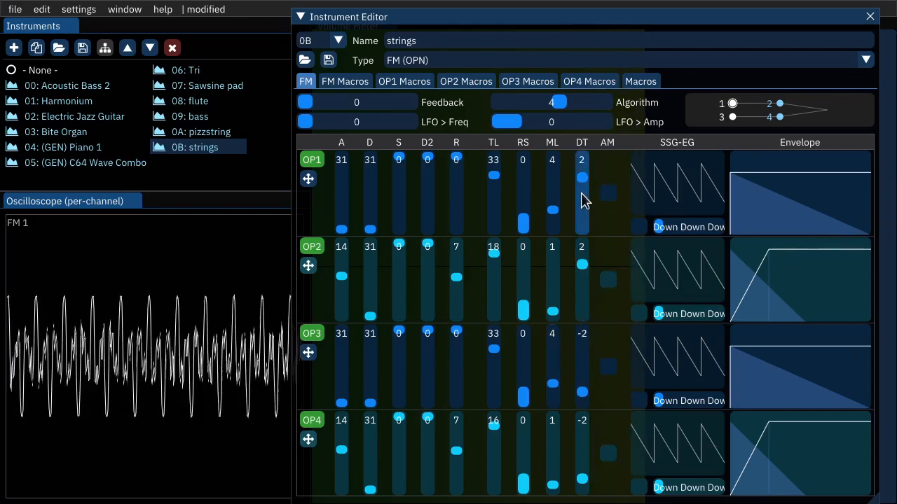
pyautogui.scroll(-1, 557, 224)
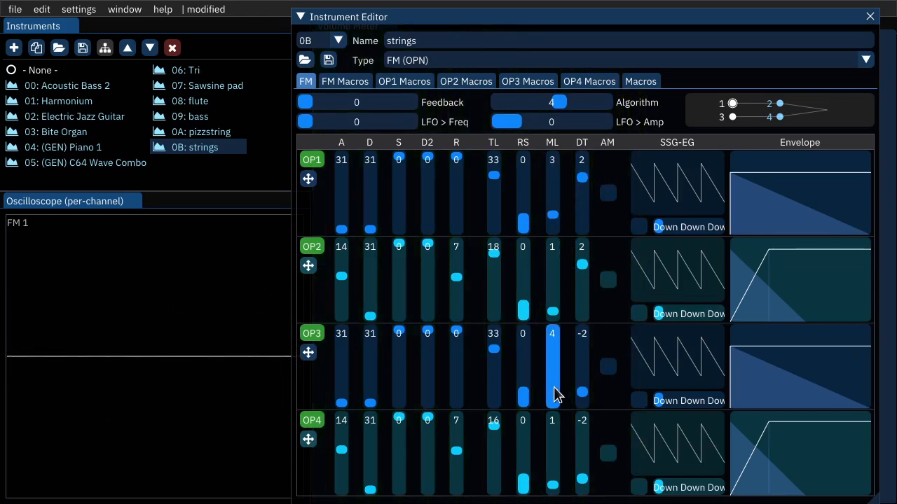
pyautogui.scroll(-1, 555, 392)
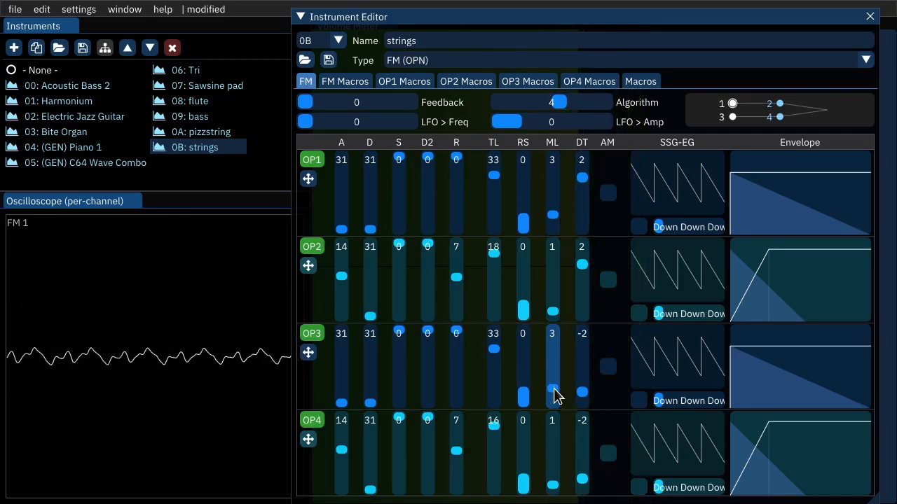
pyautogui.scroll(-1, 555, 392)
pyautogui.press('q')
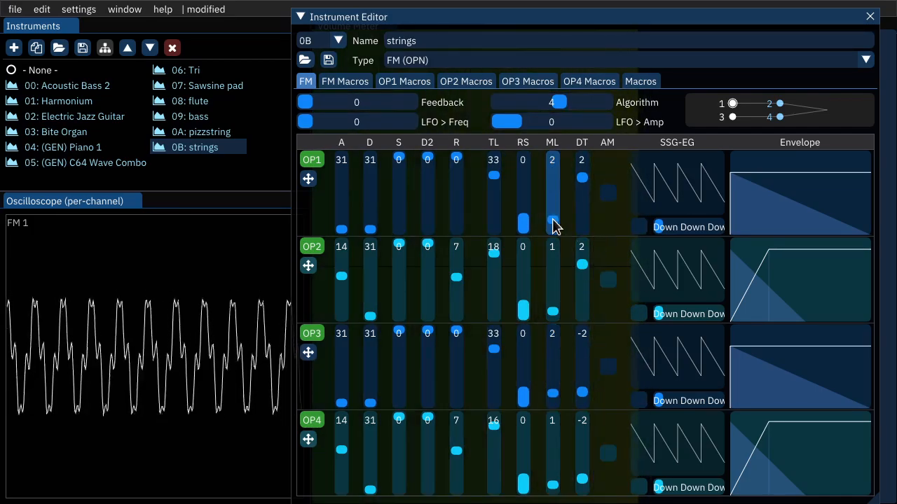
# - Try a multiplier of 0 on OP1 and OP3, and replace it with 3 on OP1 and 4 on OP3
pyautogui.scroll(-2, 553, 225)
pyautogui.scroll(-2, 552, 392)
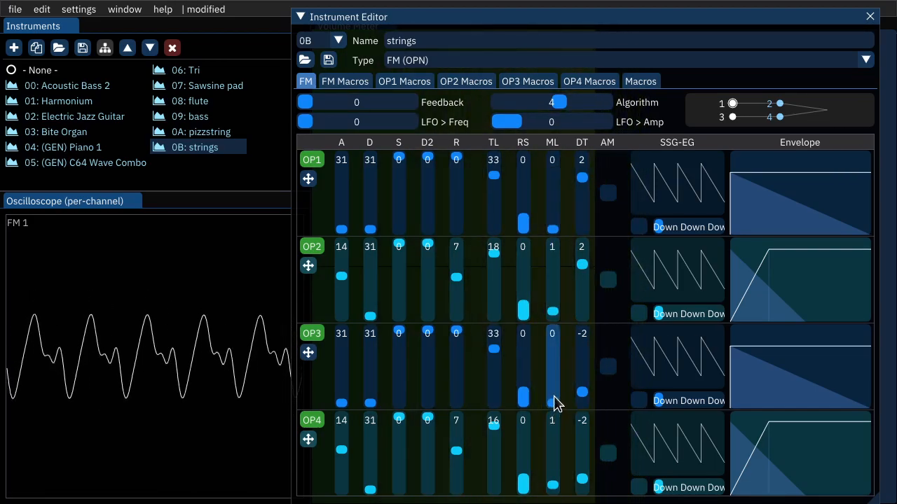
pyautogui.click(554, 403)
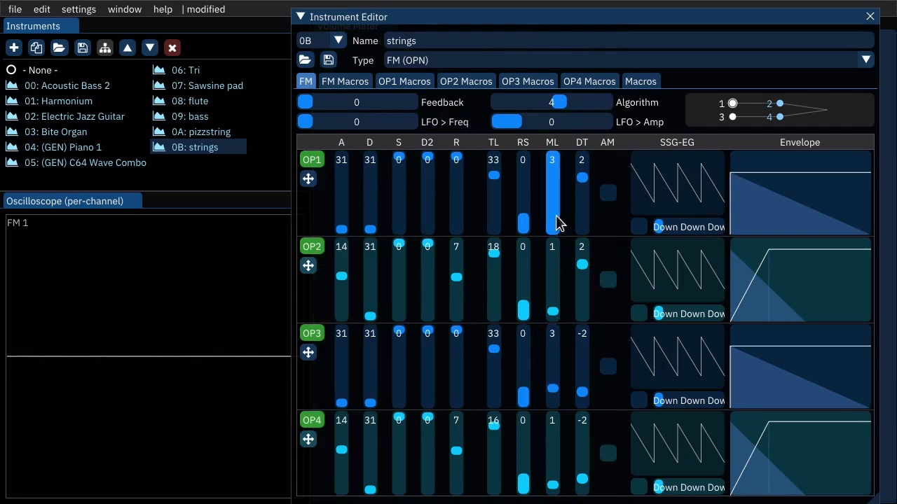
pyautogui.press('q')
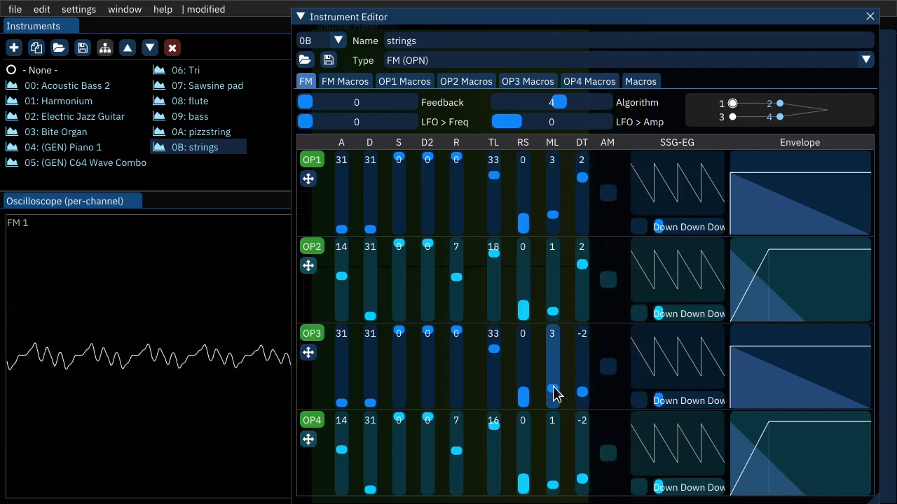
pyautogui.moveTo(554, 393); pyautogui.dragTo(564, 390)
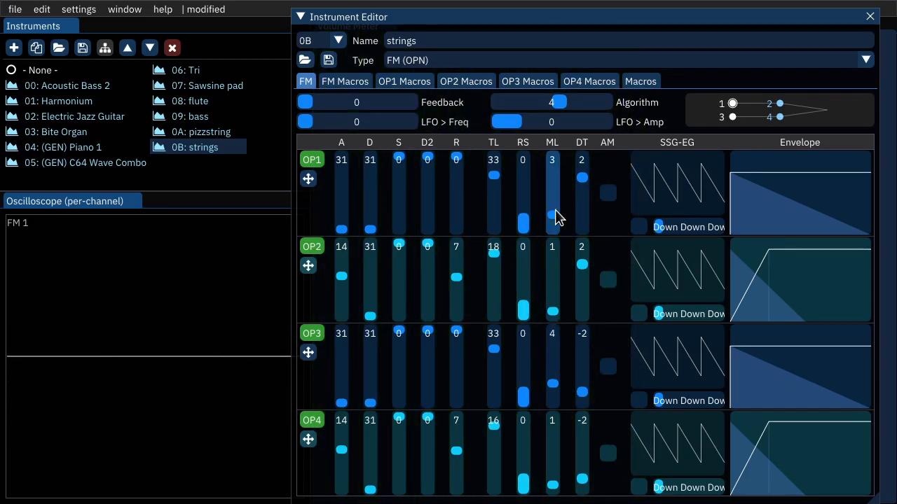
# - Audition the strings instrument, play the OpenMPT strings sample for comparison, and examine the sample's waveform up close
pyautogui.press('q')
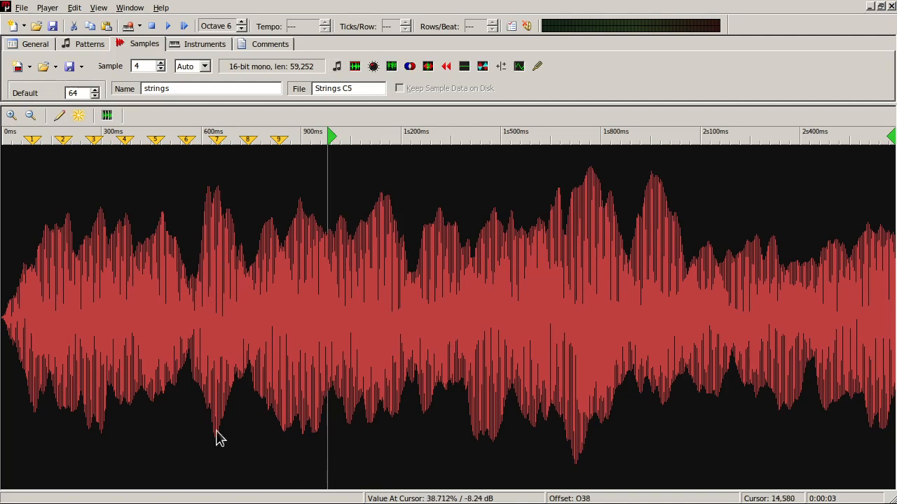
pyautogui.click(154, 26)
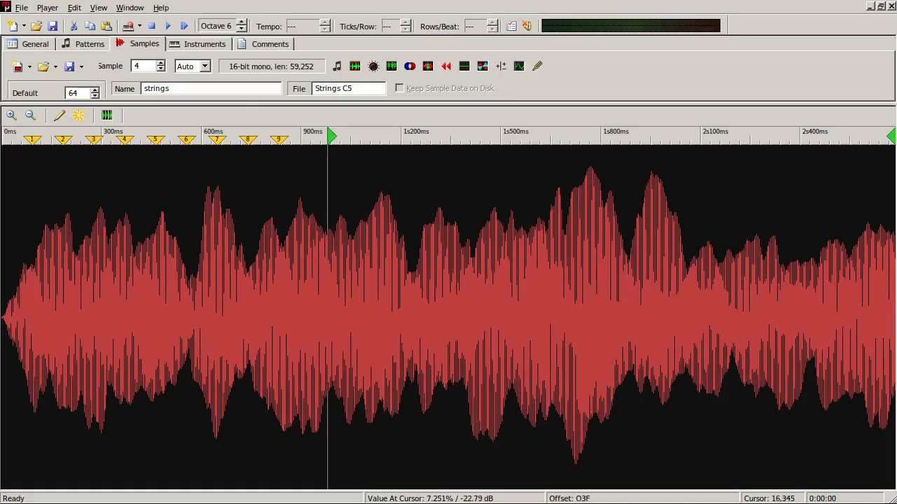
pyautogui.scroll(3, 491, 320)
pyautogui.scroll(-10, 491, 321)
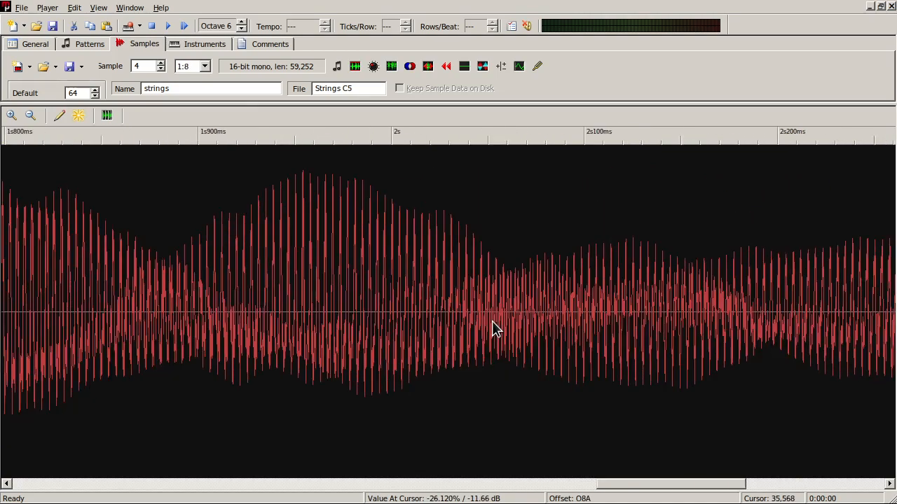
pyautogui.scroll(-3, 496, 335)
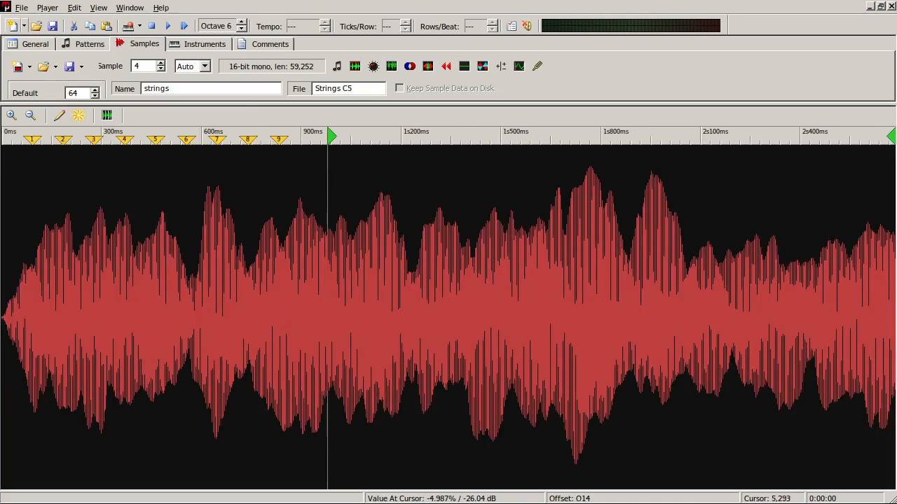
pyautogui.click(151, 28)
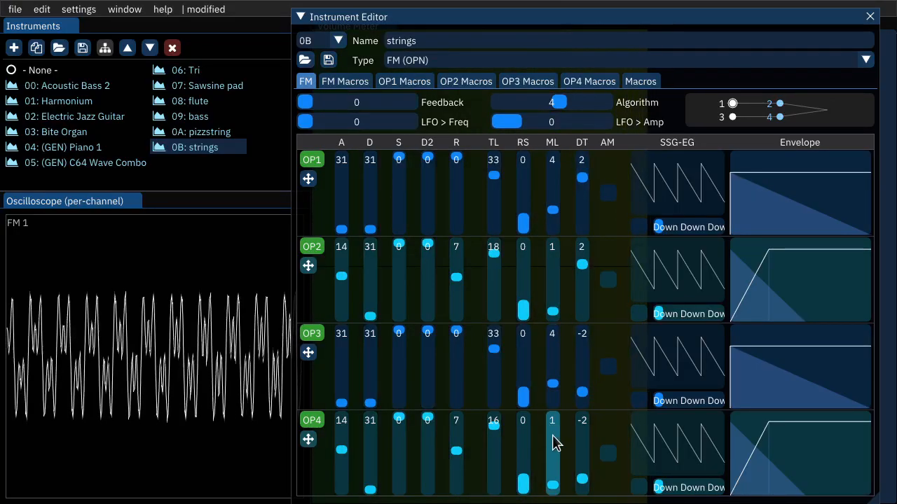
# - Set the detune to 1 on OP1 and OP2 and to -1 on OP3 and OP4
pyautogui.click(585, 390)
pyautogui.click(588, 273)
pyautogui.click(581, 191)
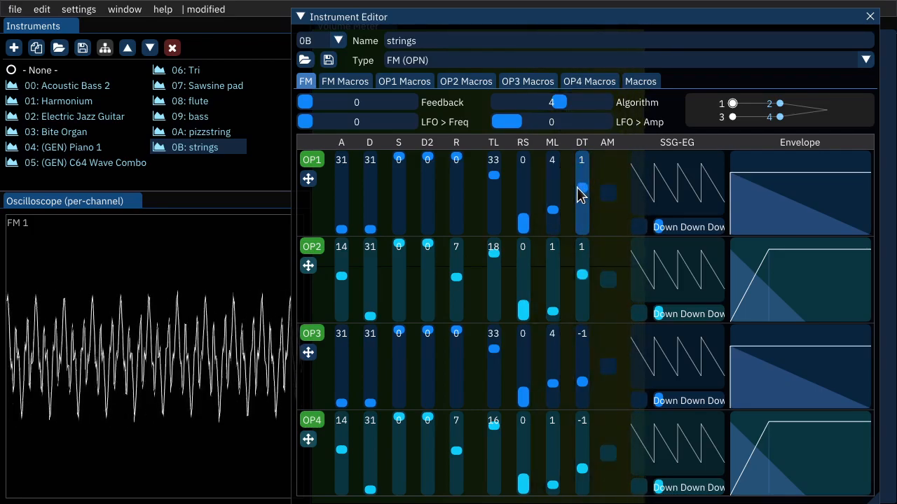
# - Widen the detune to 3 on OP1, 2 on OP2 and -3 on OP3, trying 0 on OP3 along the way
pyautogui.moveTo(585, 186); pyautogui.dragTo(584, 177)
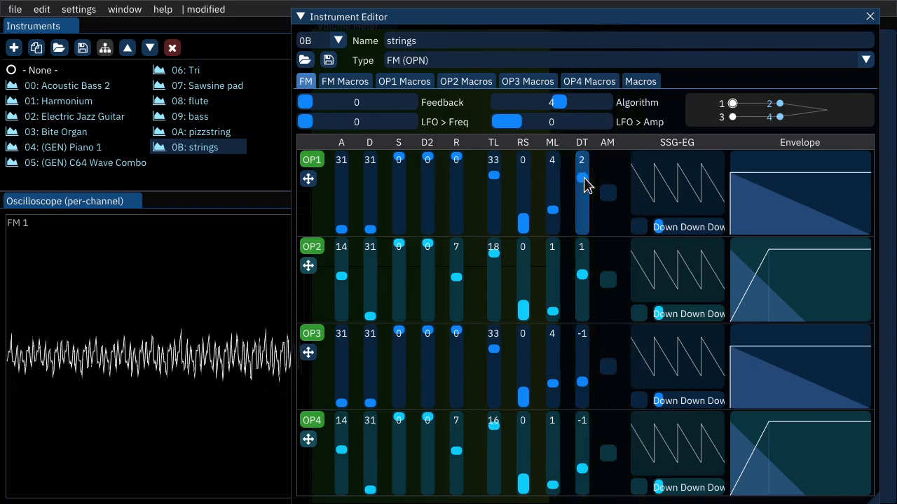
pyautogui.click(585, 374)
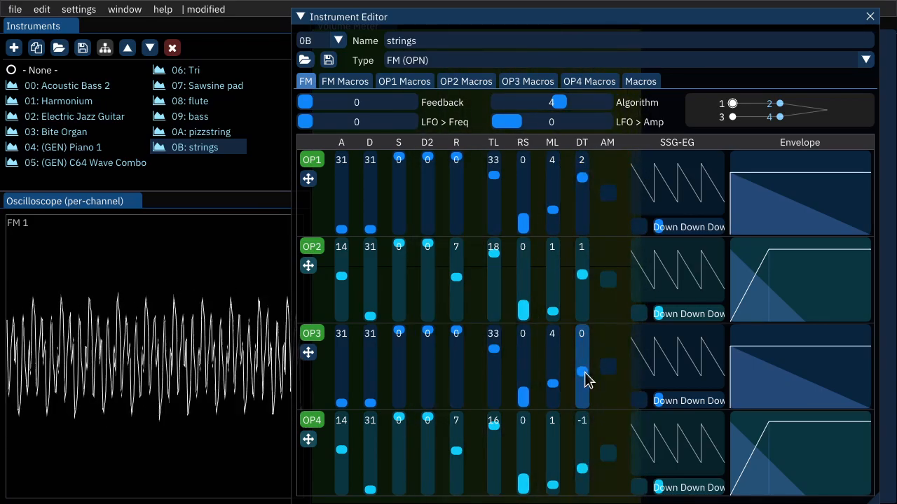
pyautogui.moveTo(581, 385); pyautogui.dragTo(576, 410)
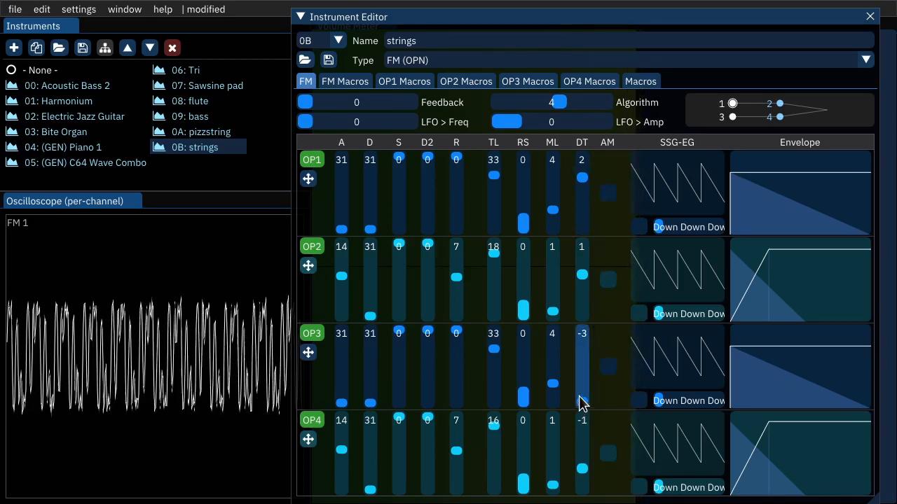
pyautogui.moveTo(580, 284); pyautogui.dragTo(582, 267)
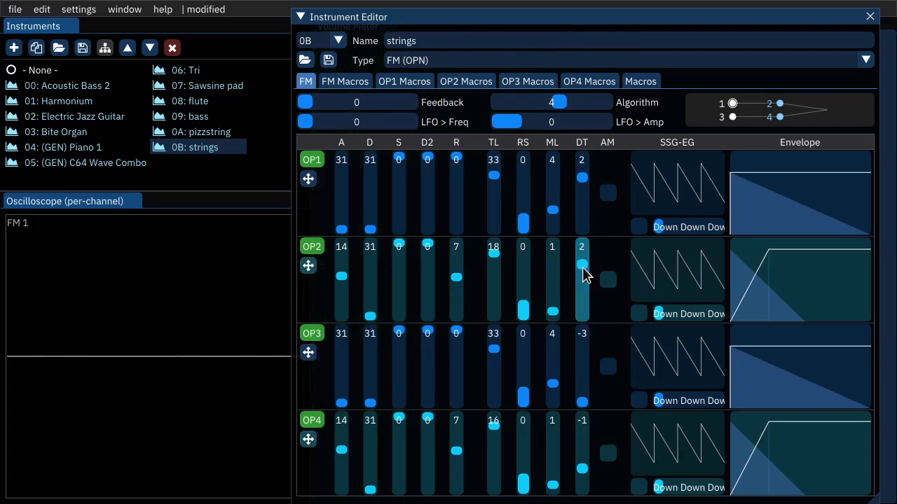
pyautogui.moveTo(582, 184); pyautogui.dragTo(585, 169)
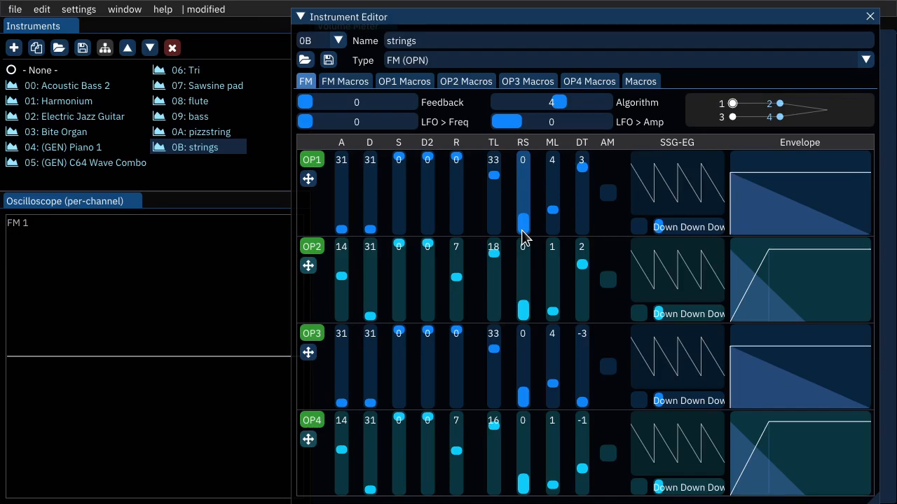
# - Audition the full strings instrument, and mute OP1 and OP2 to hear the OP3–OP4 pair alone
pyautogui.press('q')
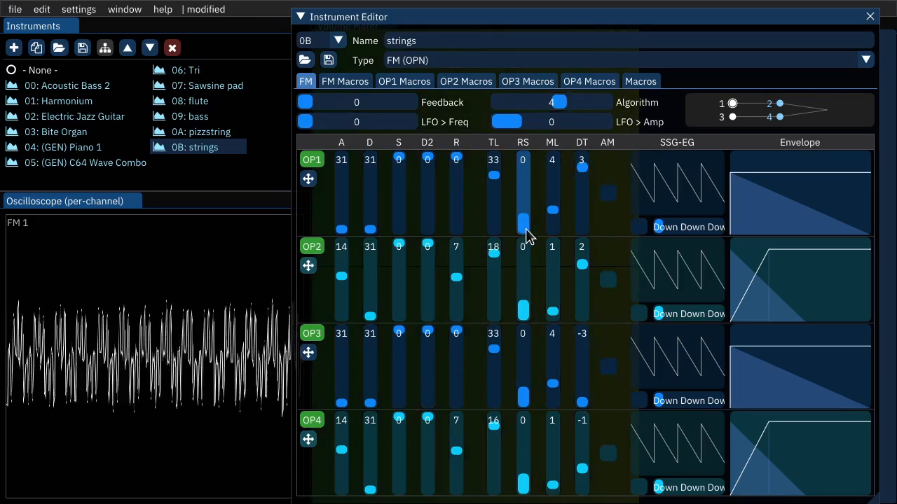
pyautogui.moveTo(494, 175); pyautogui.dragTo(498, 184)
pyautogui.press('q')
pyautogui.write('3')
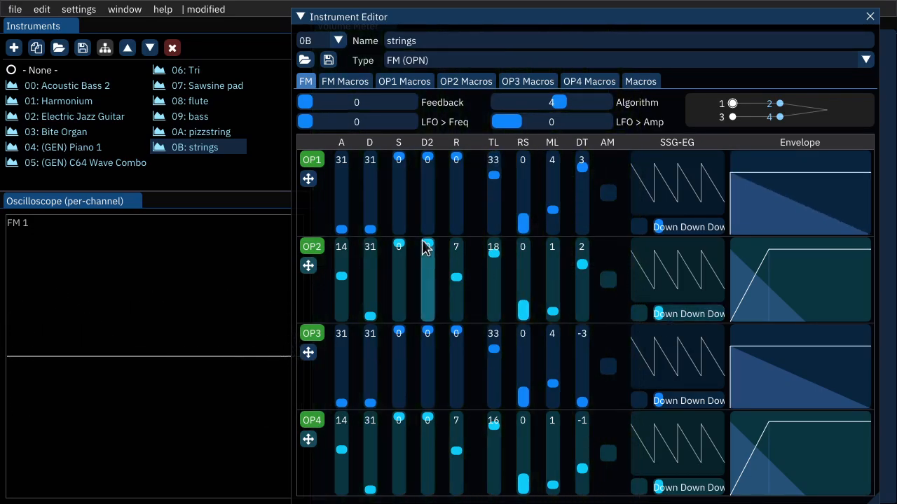
pyautogui.click(312, 160)
pyautogui.click(312, 249)
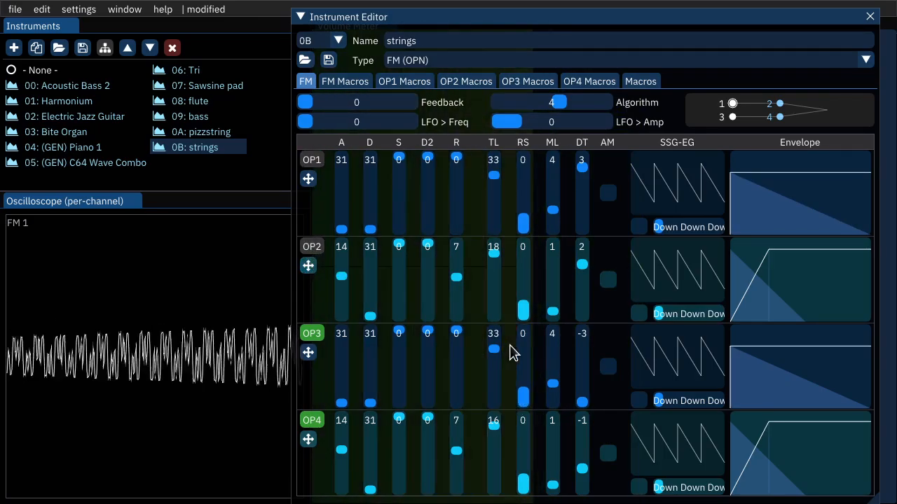
# - Try a multiplier of 1 on OP3 and OP1, and unmute OP1 and OP2 to hear all operators
pyautogui.click(555, 395)
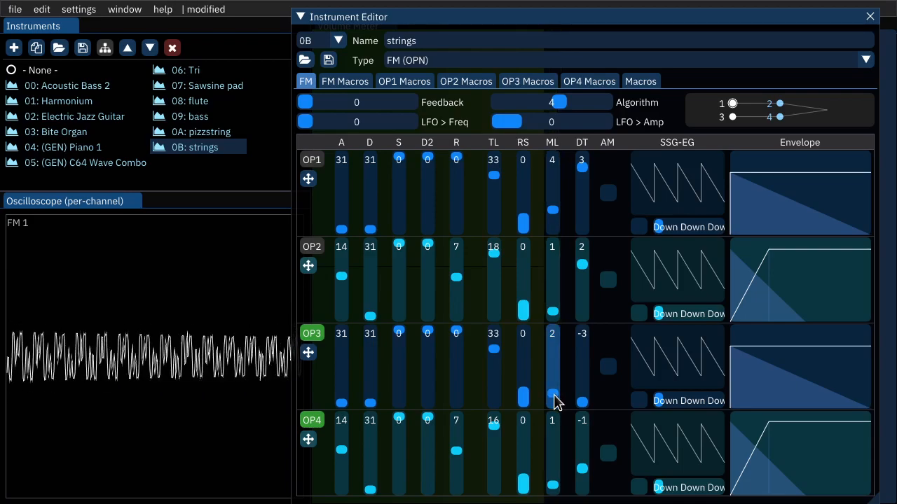
pyautogui.moveTo(553, 394); pyautogui.dragTo(552, 400)
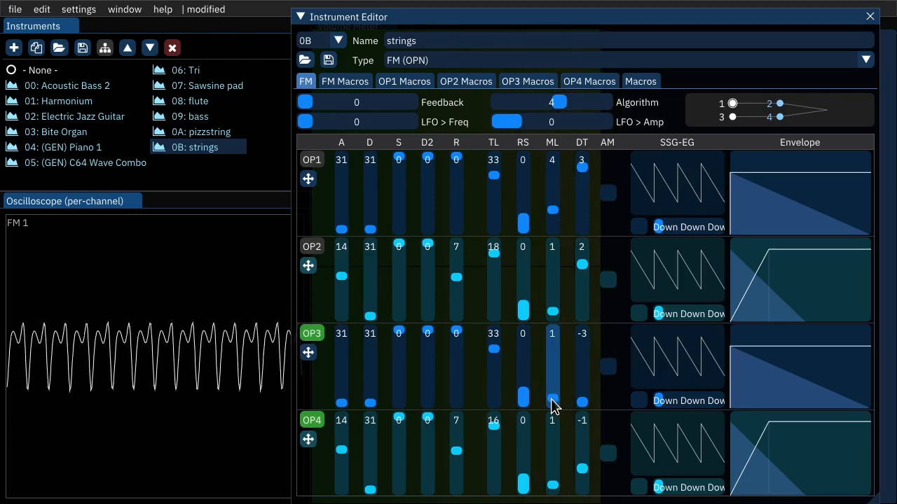
pyautogui.moveTo(553, 220); pyautogui.dragTo(551, 221)
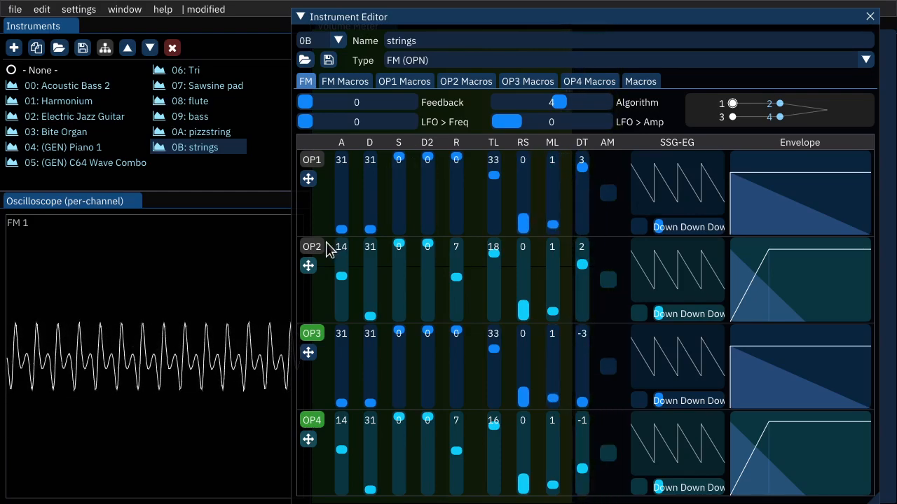
pyautogui.click(312, 246)
pyautogui.click(309, 161)
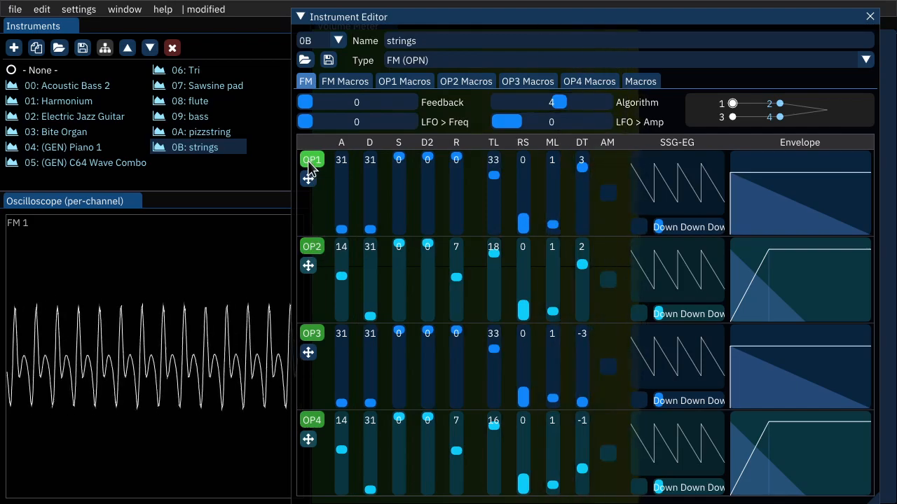
# - Mute OP1 and OP2 again, and set the multiplier to 2 on OP4 and 3 on OP3 while auditioning
pyautogui.click(309, 161)
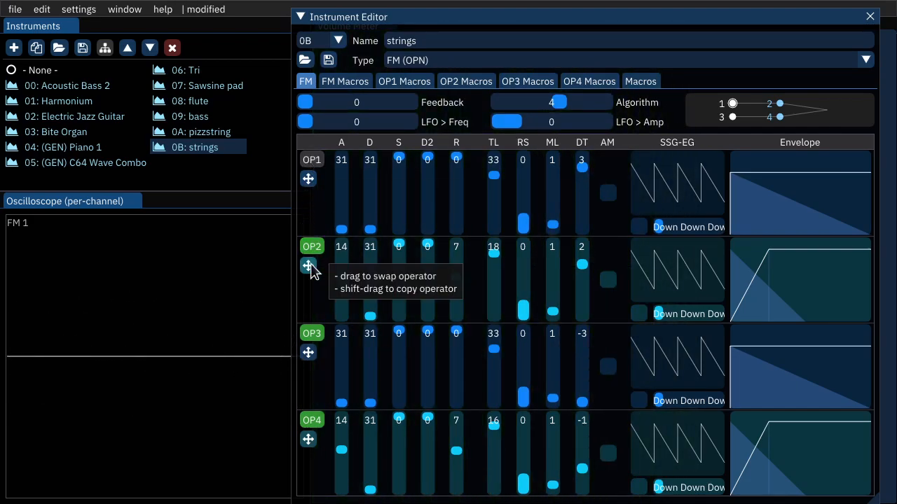
pyautogui.moveTo(554, 399); pyautogui.dragTo(554, 399)
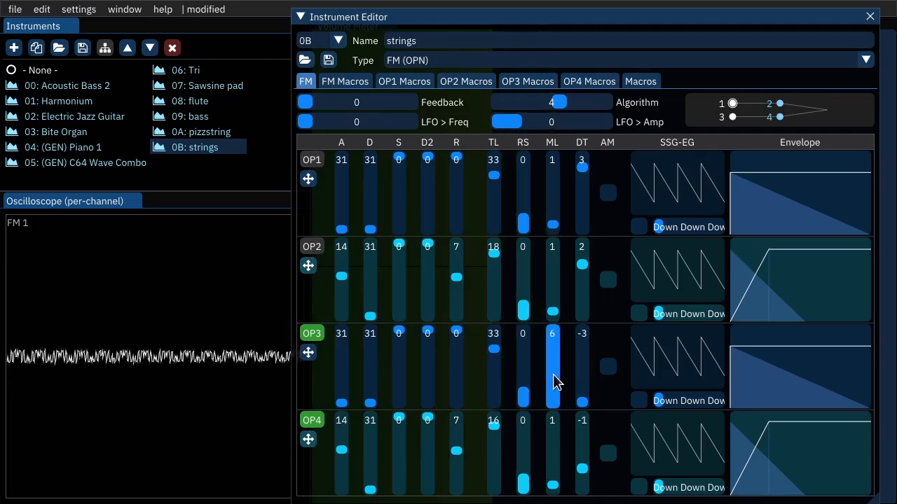
pyautogui.click(553, 483)
pyautogui.click(553, 399)
pyautogui.moveTo(553, 400); pyautogui.dragTo(552, 406)
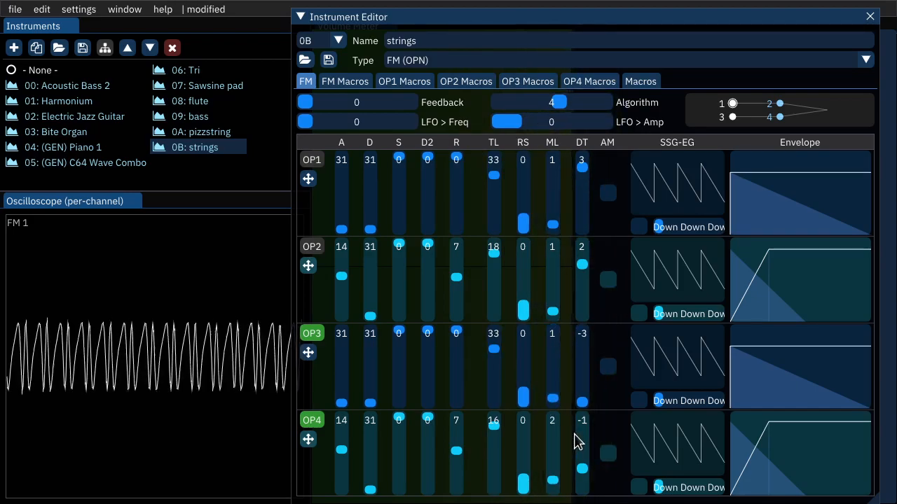
pyautogui.click(557, 398)
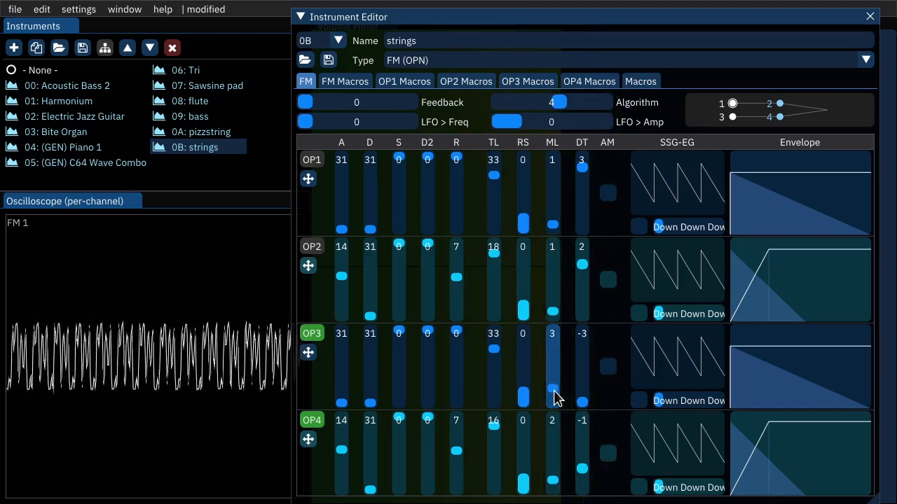
pyautogui.moveTo(554, 398); pyautogui.dragTo(552, 396)
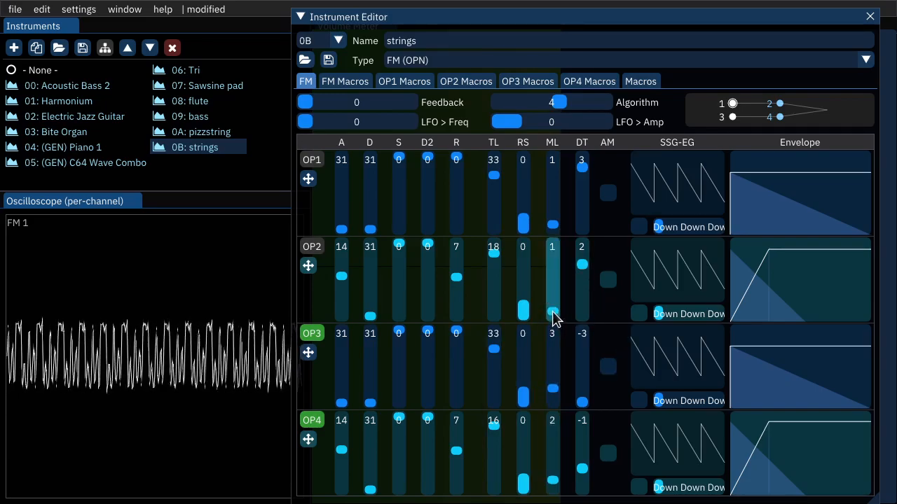
# - Match the other pair by setting OP2's multiplier to 2 and OP1's to 3, and audition all four operators together
pyautogui.moveTo(553, 319); pyautogui.dragTo(554, 310)
pyautogui.moveTo(555, 224); pyautogui.dragTo(553, 216)
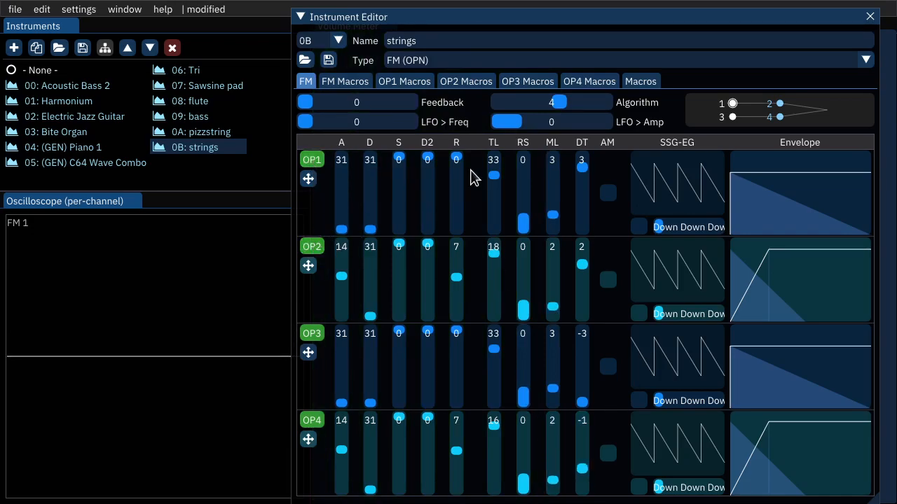
pyautogui.press('q')
pyautogui.press('q')
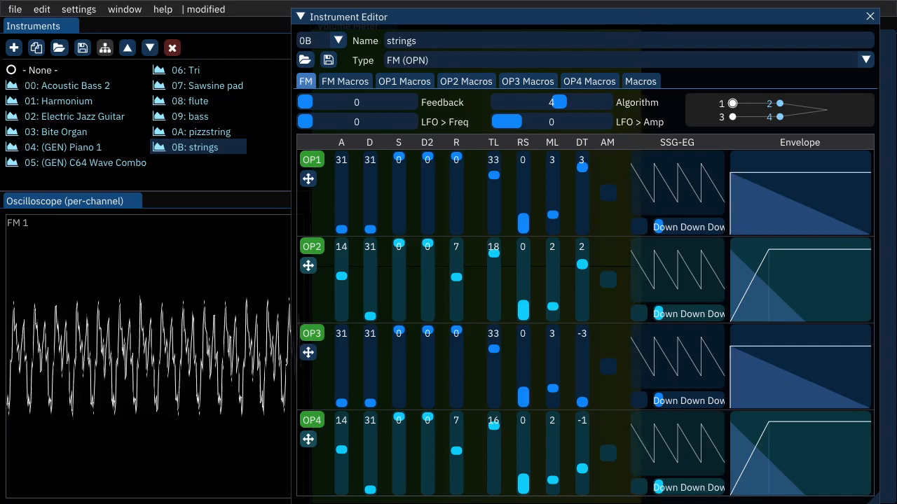
pyautogui.press('q')
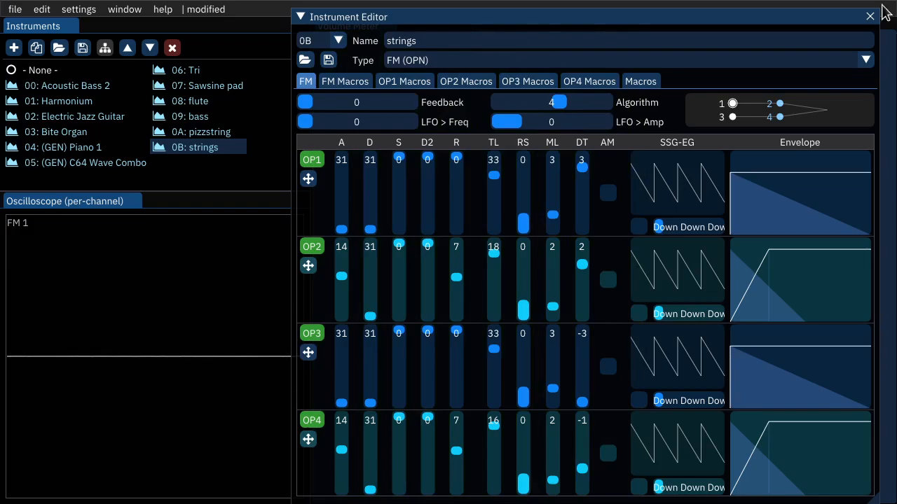
# - Switch to OpenMPT and play the distguitar sample to hear and examine its waveform
pyautogui.press('q')
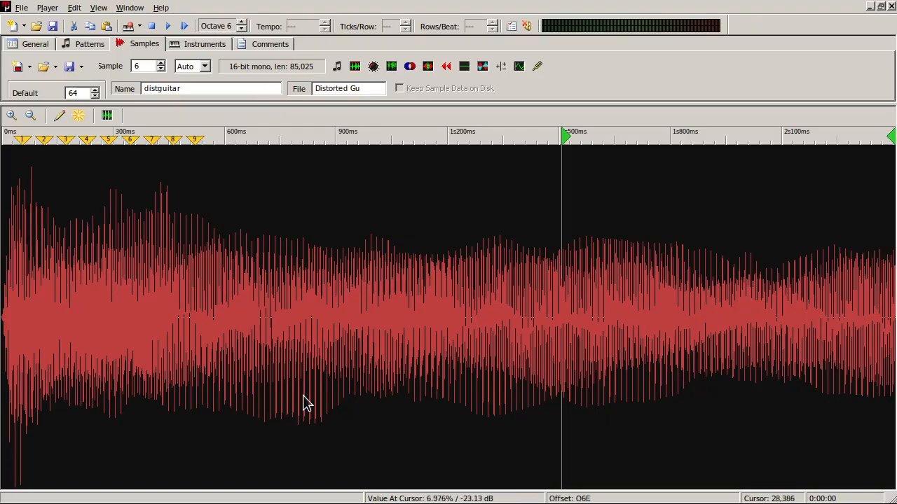
pyautogui.press('q')
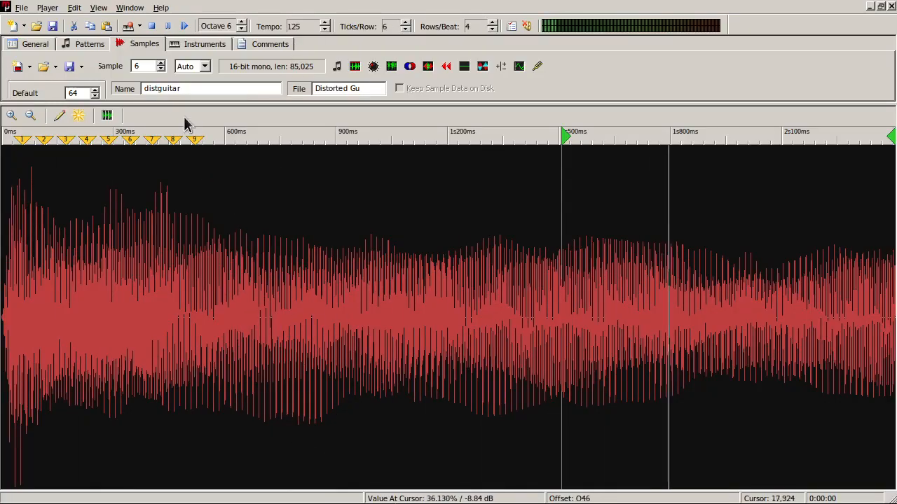
pyautogui.click(153, 27)
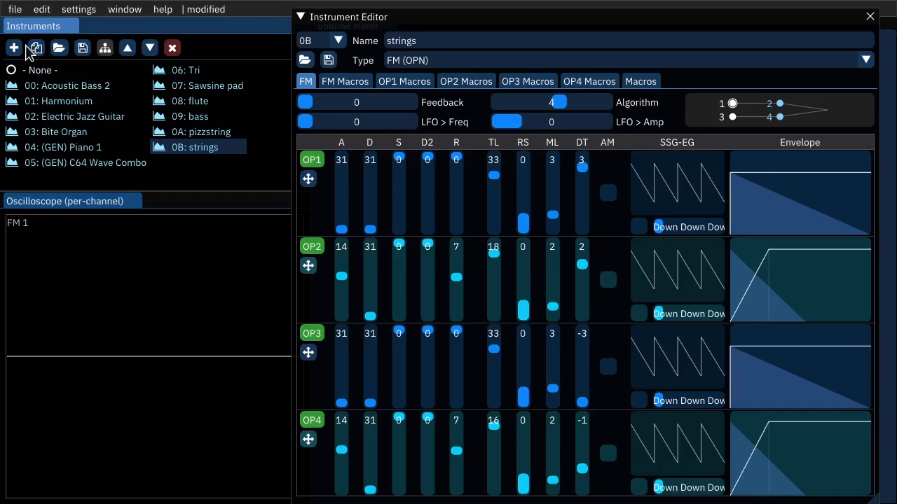
# - Add a new FM (OPN) instrument in the tracker and name it distguitar
pyautogui.click(14, 47)
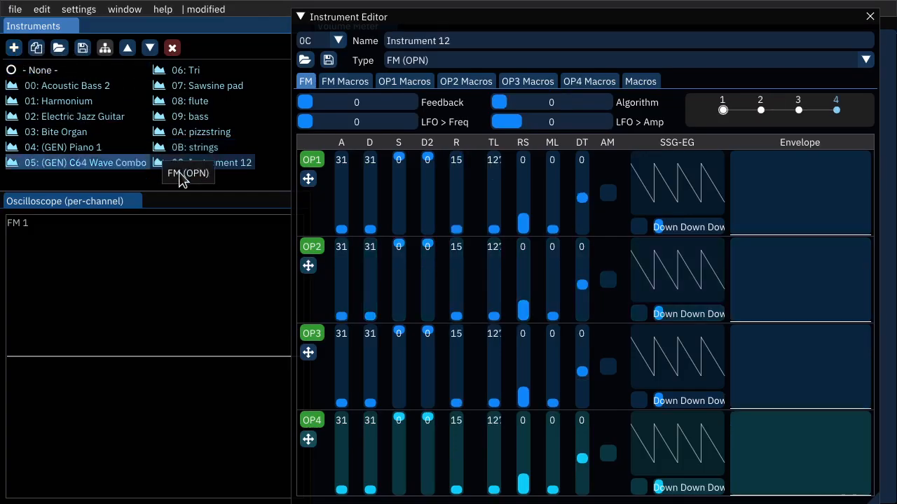
pyautogui.click(506, 45)
pyautogui.write('distguitar')
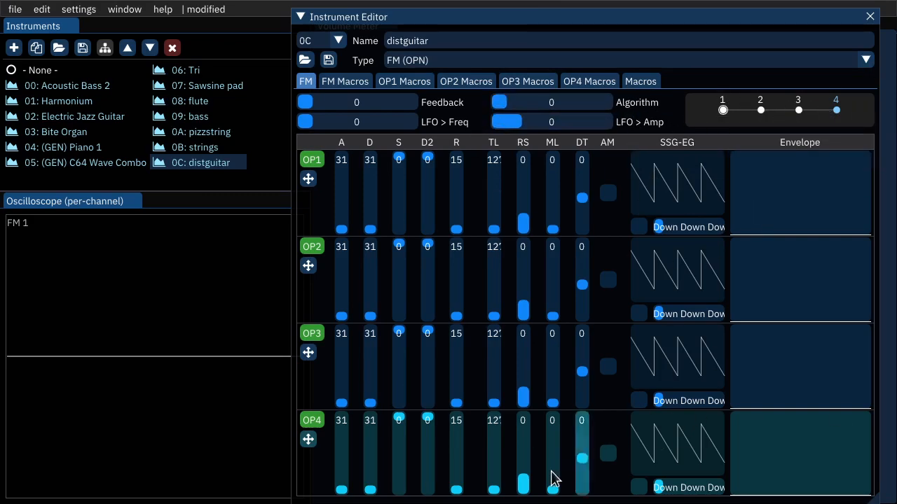
# - Set OP4's sustain to 2, total level to 29 and multiplier to 1 for the distguitar instrument
pyautogui.click(399, 427)
pyautogui.moveTo(493, 489); pyautogui.dragTo(512, 430)
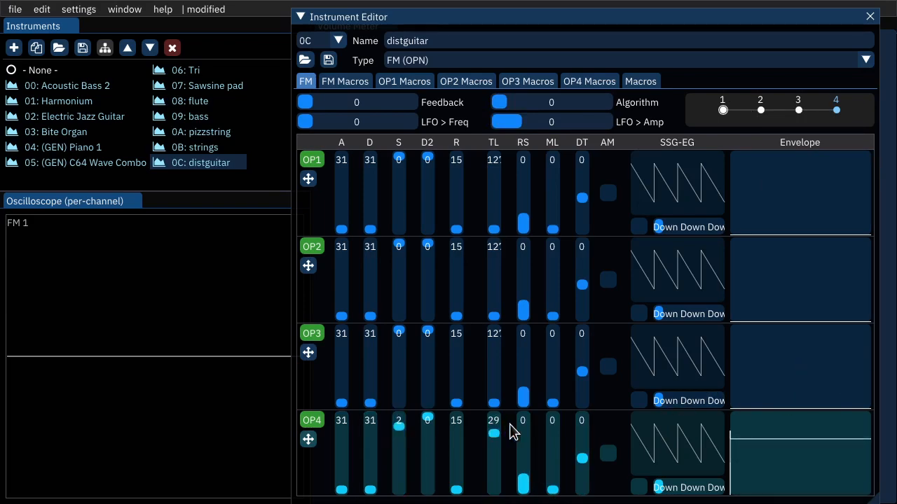
pyautogui.click(527, 478)
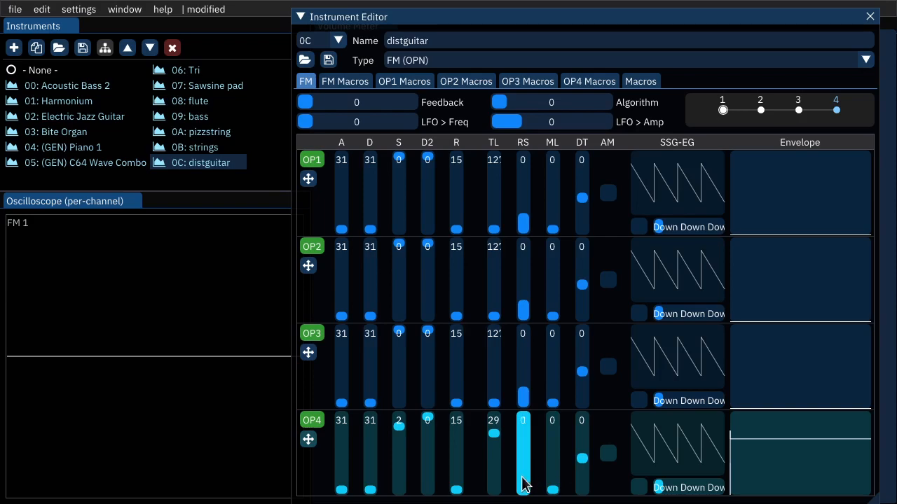
pyautogui.click(526, 486)
pyautogui.click(558, 487)
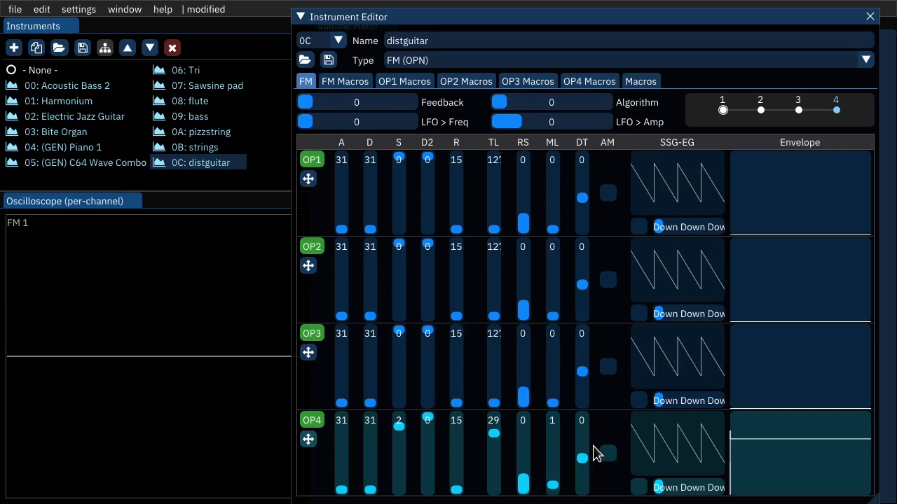
# - Shape OP4's envelope with attack 29, decay 25 and sustain 4, and audition a note
pyautogui.click(369, 478)
pyautogui.click(341, 488)
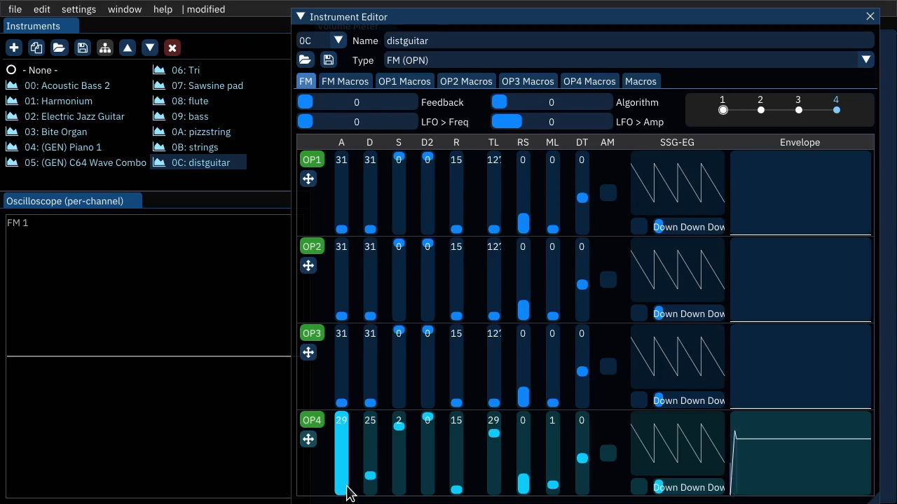
pyautogui.click(370, 476)
pyautogui.moveTo(393, 431)
pyautogui.mouseDown()
pyautogui.moveTo(397, 454)
pyautogui.moveTo(400, 447)
pyautogui.mouseUp()
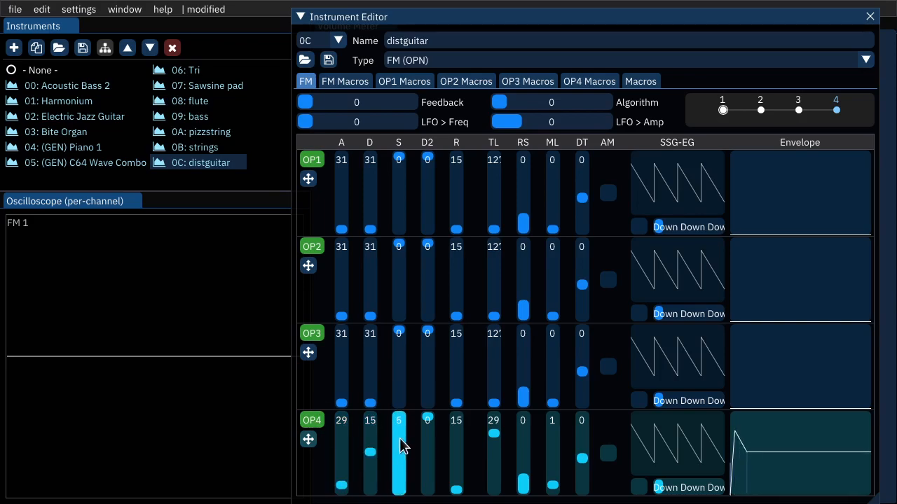
pyautogui.click(375, 461)
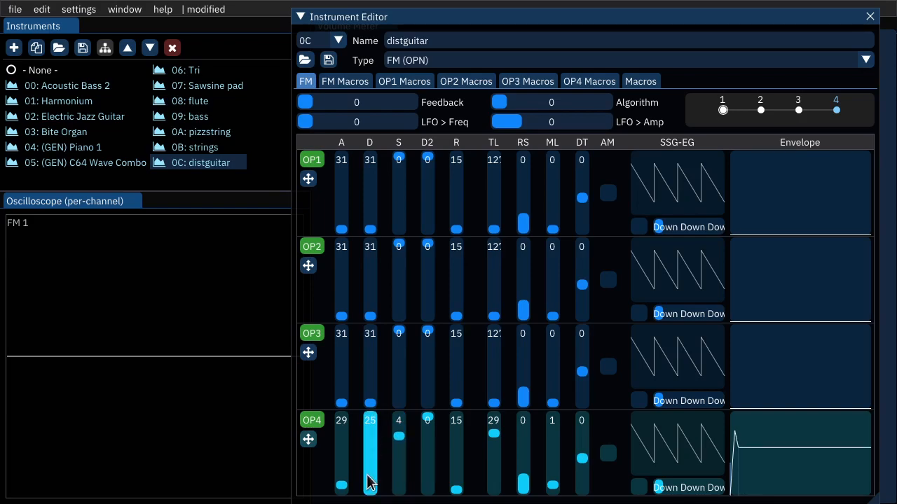
pyautogui.press('q')
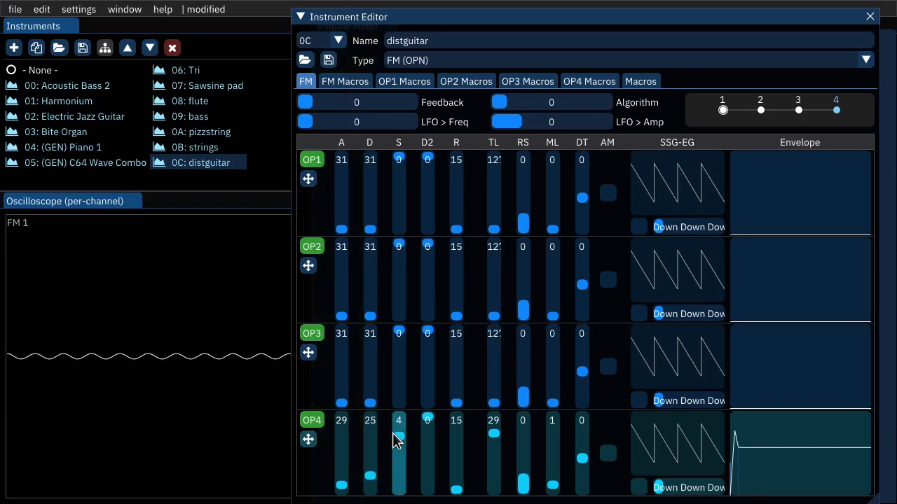
# - Refine OP4 to total level 6, decay 16 and sustain 3 while auditioning it
pyautogui.moveTo(491, 426); pyautogui.dragTo(495, 425)
pyautogui.moveTo(370, 481); pyautogui.dragTo(372, 460)
pyautogui.press('q')
pyautogui.moveTo(407, 445); pyautogui.dragTo(401, 431)
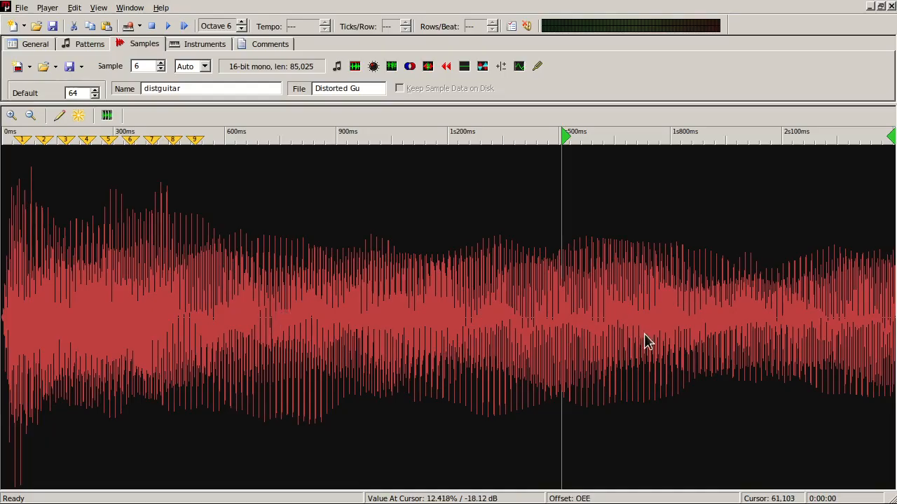
# - Switch to OpenMPT and examine the distguitar waveform's cycle shape near the sample's end and during its attack
pyautogui.scroll(6, 645, 340)
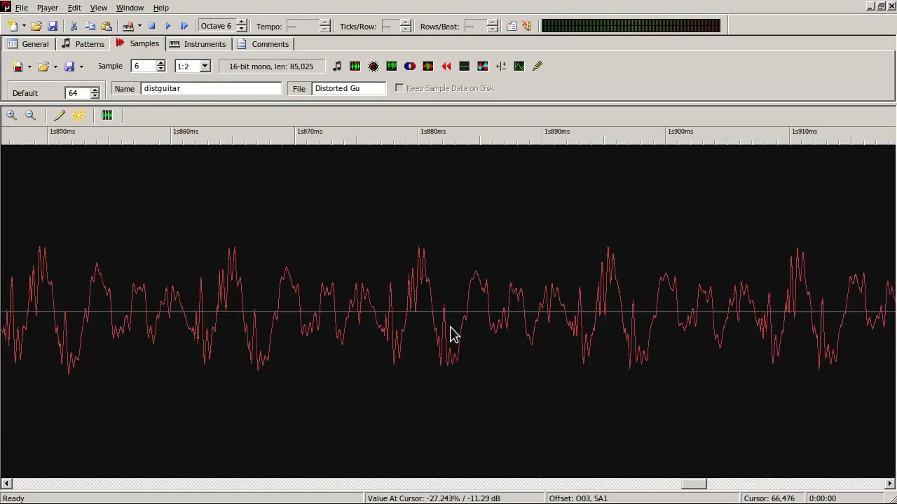
pyautogui.scroll(-3, 451, 335)
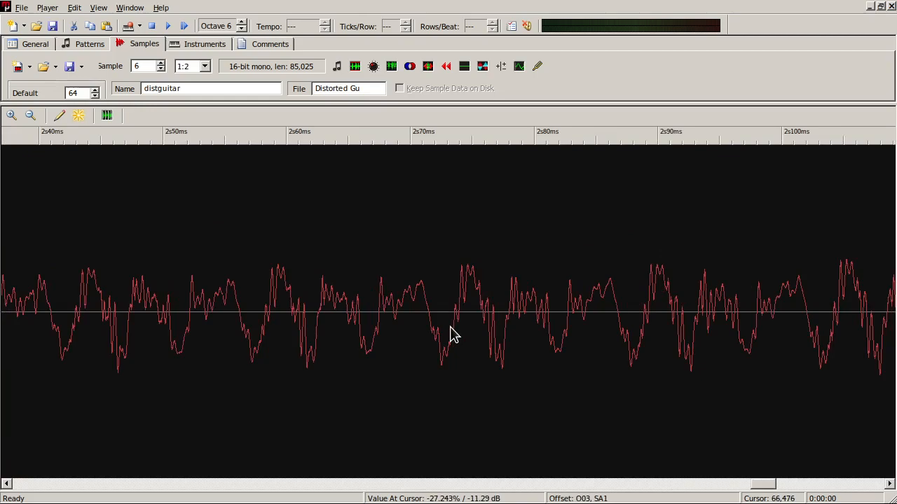
pyautogui.scroll(-4, 451, 335)
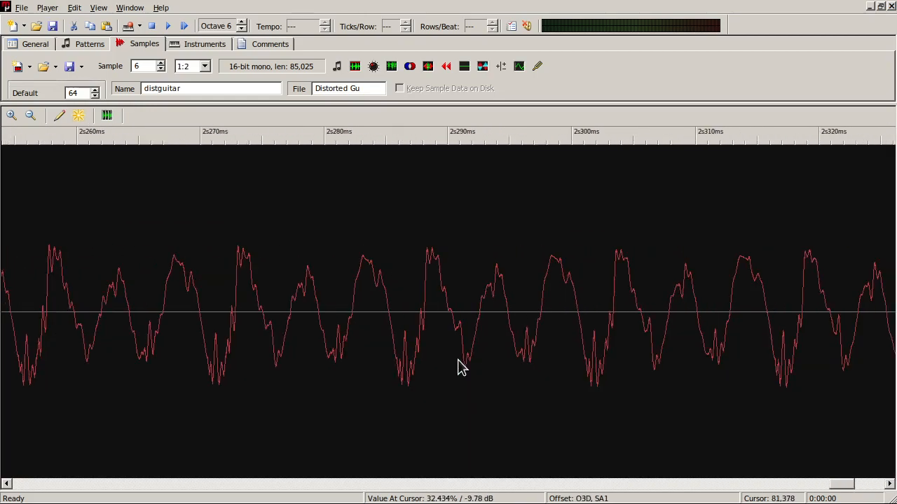
pyautogui.hscroll(-10, 459, 368)
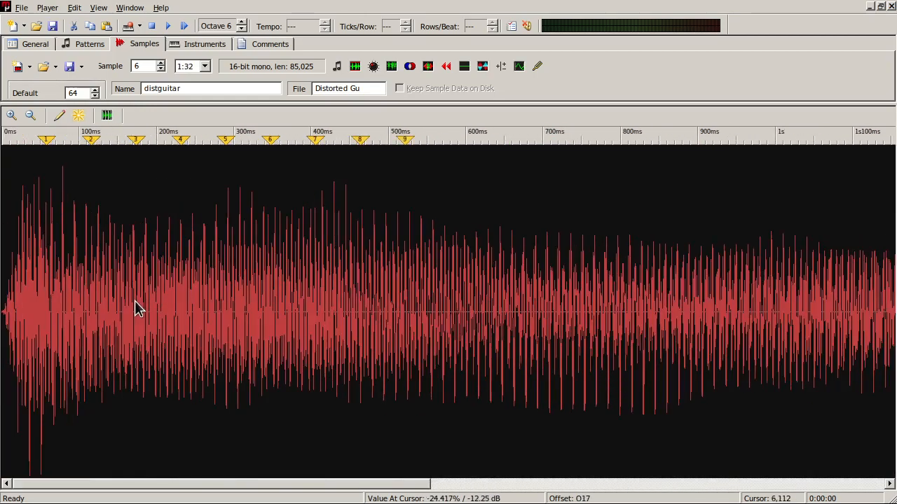
pyautogui.scroll(3, 65, 293)
pyautogui.scroll(-2, 100, 295)
pyautogui.scroll(1, 100, 295)
pyautogui.scroll(3, 172, 306)
pyautogui.scroll(-1, 315, 322)
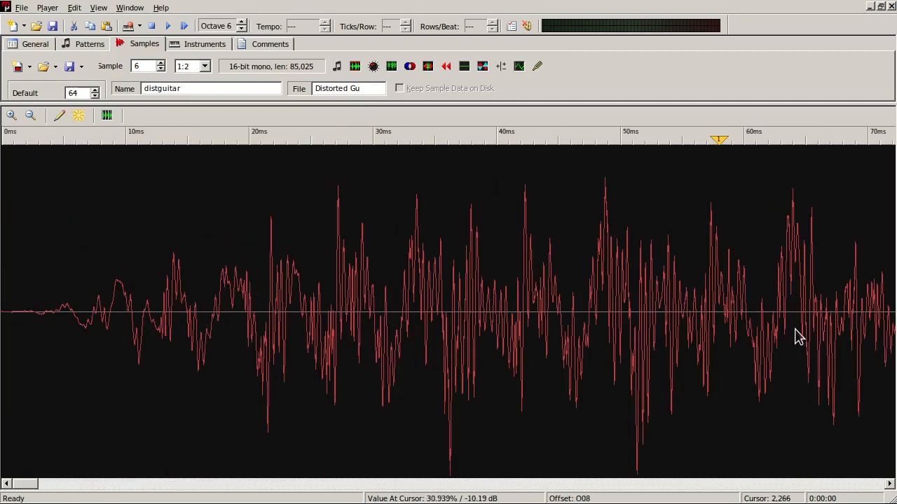
pyautogui.scroll(-2, 357, 334)
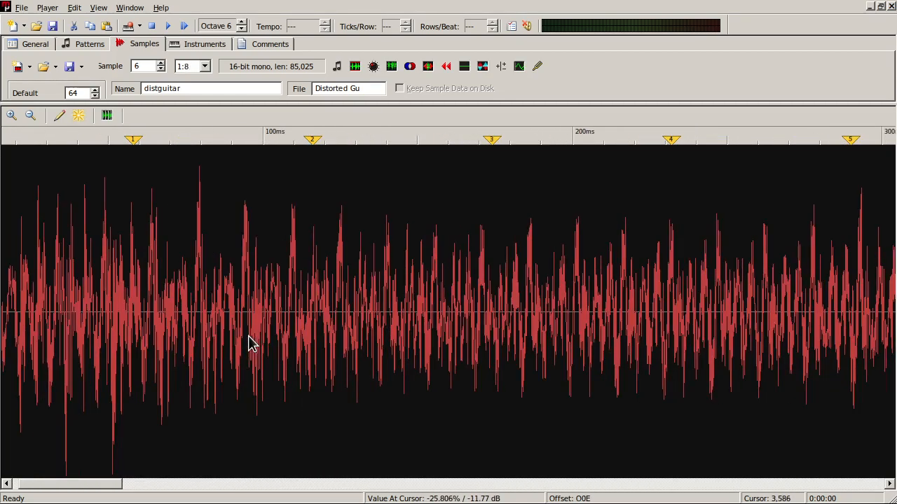
# - Select roughly the first 380 ms of the sample and audition notes, then clear the selection and replay the attack
pyautogui.scroll(-2, 230, 340)
pyautogui.moveTo(294, 332); pyautogui.dragTo(1, 308)
pyautogui.press('a')
pyautogui.press('q')
pyautogui.click(155, 24)
pyautogui.press('z')
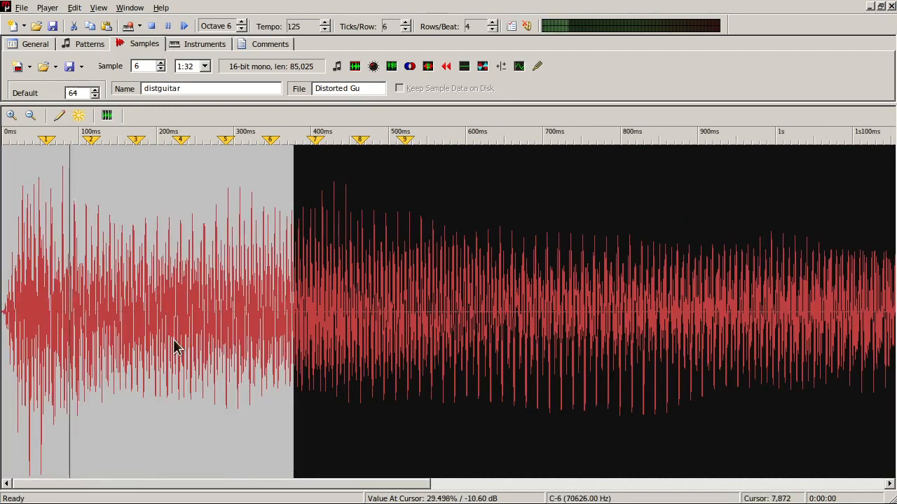
pyautogui.click(155, 24)
pyautogui.click(124, 244)
pyautogui.scroll(2, 42, 347)
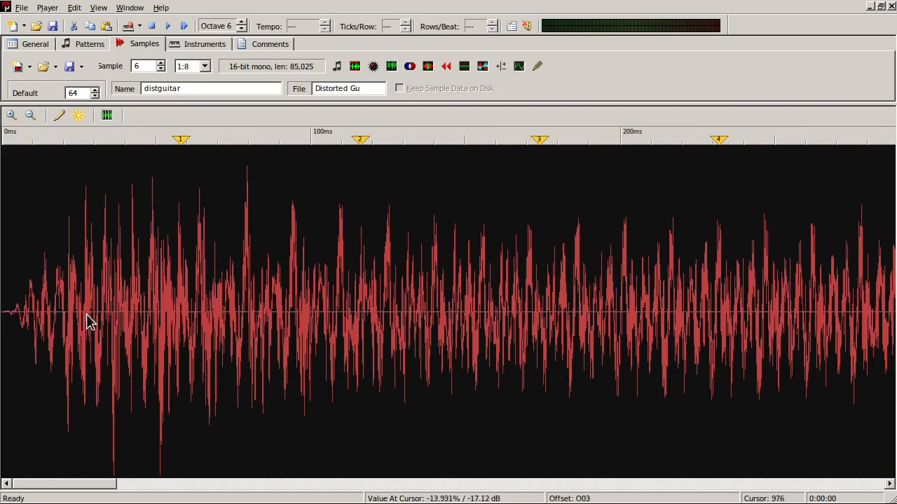
pyautogui.press('z')
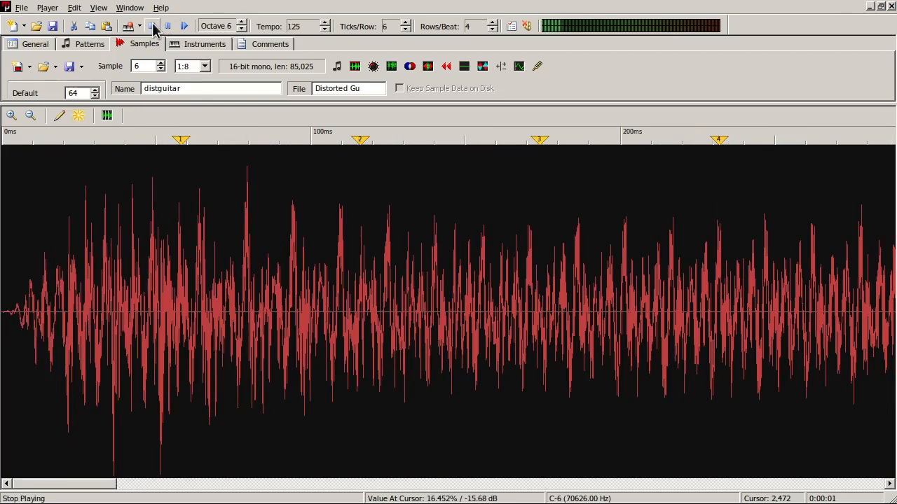
pyautogui.click(156, 26)
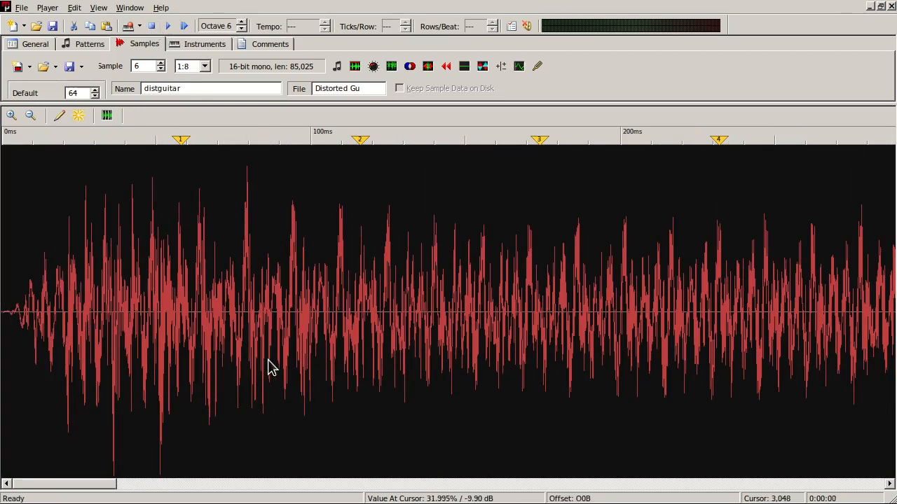
# - Compare the waveform's opening section with its middle and looped sustain sections
pyautogui.hscroll(15, 272, 367)
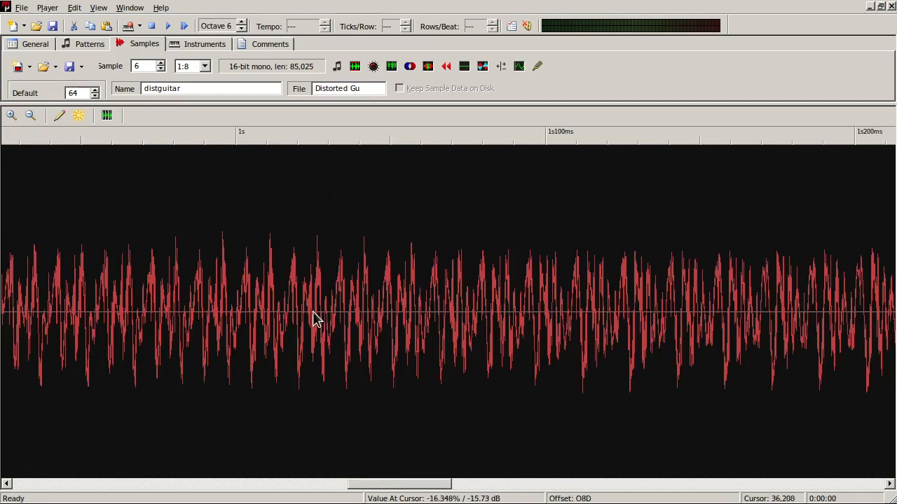
pyautogui.hscroll(-15, 293, 324)
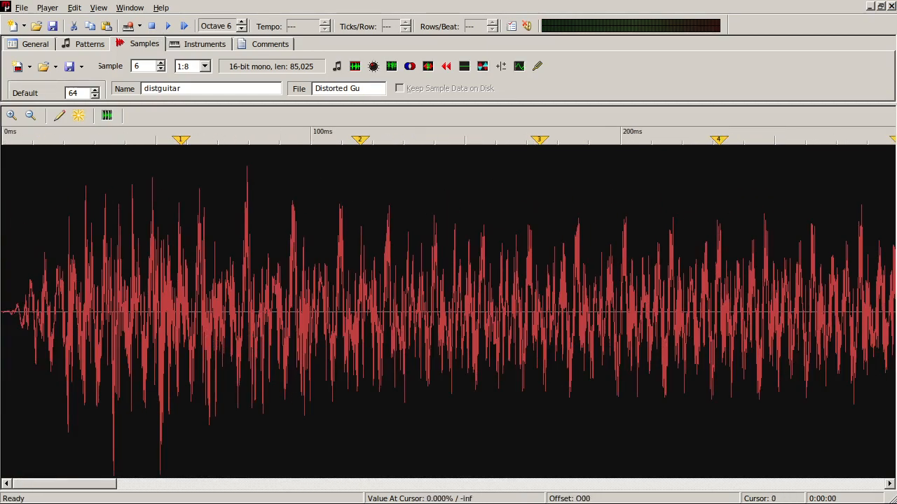
pyautogui.hscroll(4, 522, 305)
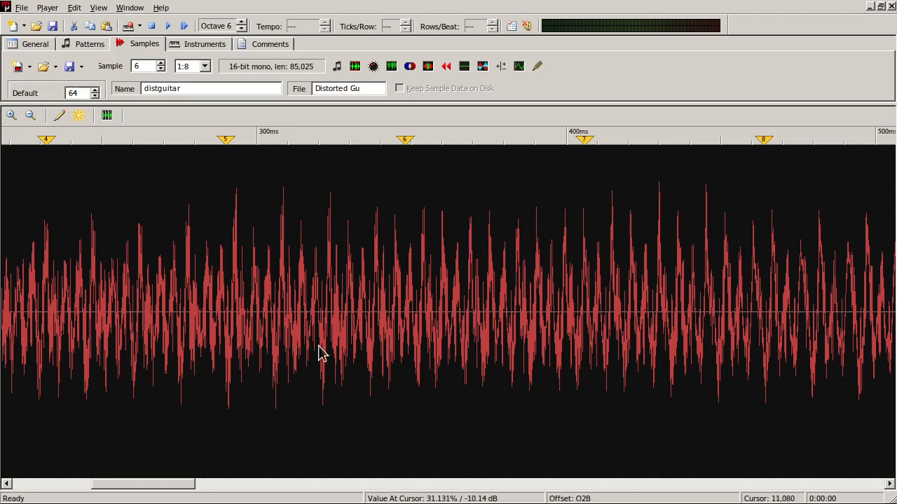
pyautogui.hscroll(20, 288, 344)
pyautogui.hscroll(-10, 289, 311)
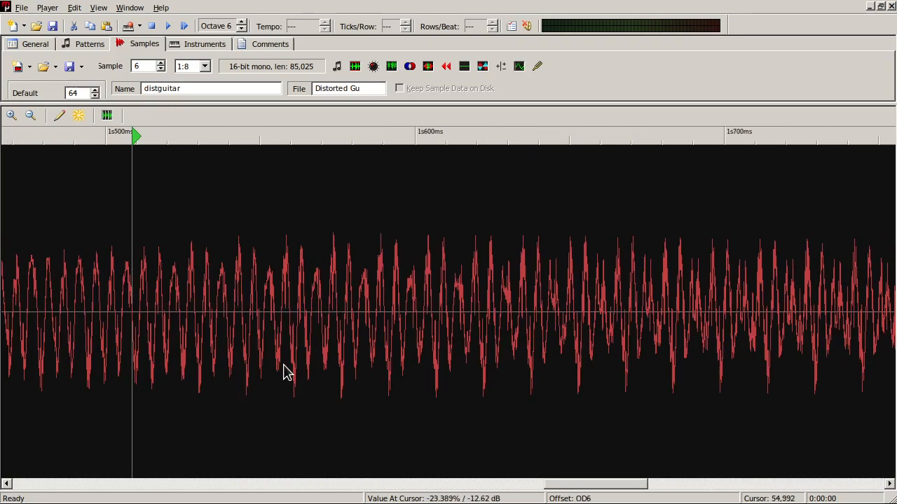
pyautogui.hscroll(8, 274, 371)
pyautogui.scroll(-3, 379, 358)
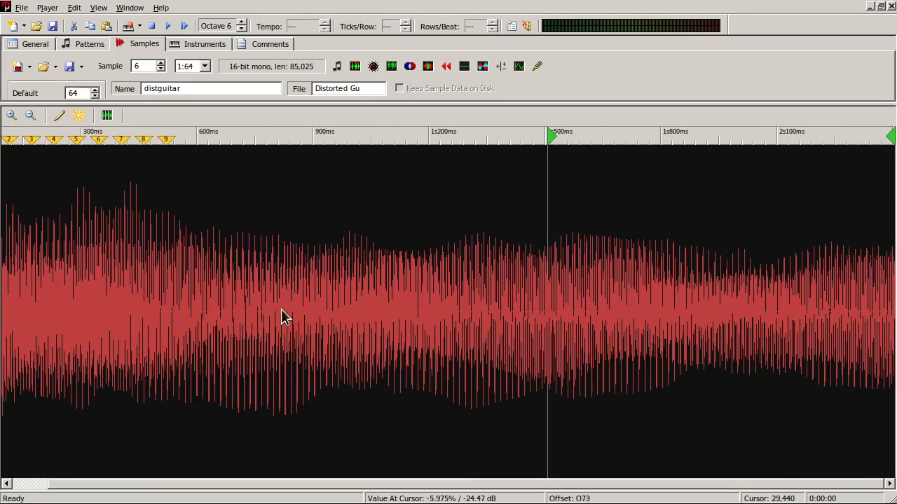
pyautogui.scroll(6, 431, 371)
pyautogui.hscroll(5, 466, 358)
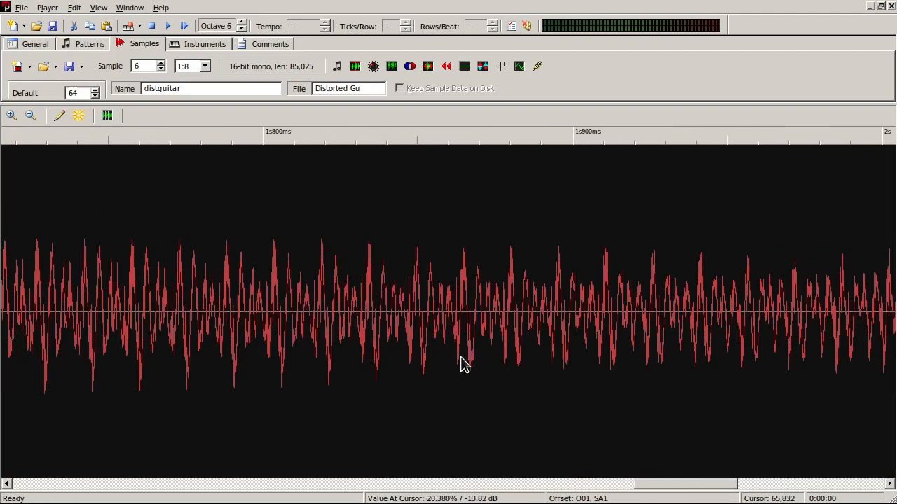
# - Examine the shape and fine ripples of individual cycles around 2.22 seconds in the sample
pyautogui.scroll(-1, 409, 322)
pyautogui.hscroll(-2, 443, 299)
pyautogui.scroll(2, 443, 298)
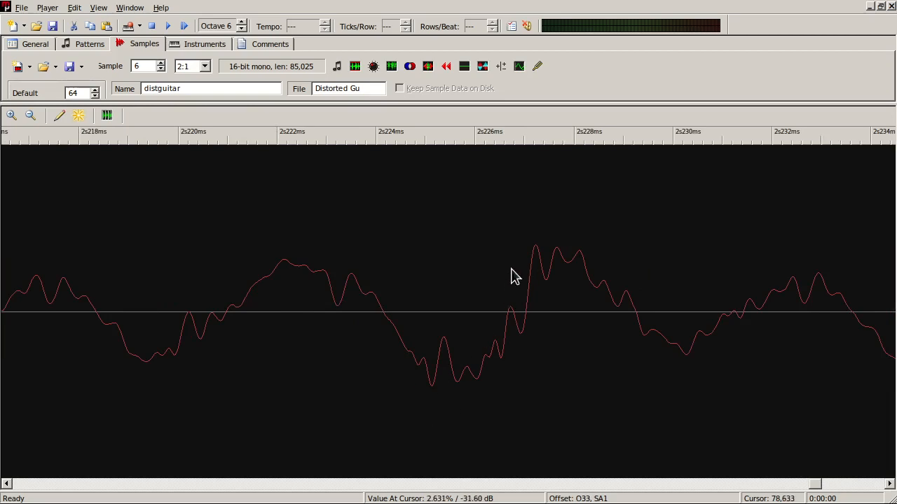
pyautogui.hscroll(-1, 430, 378)
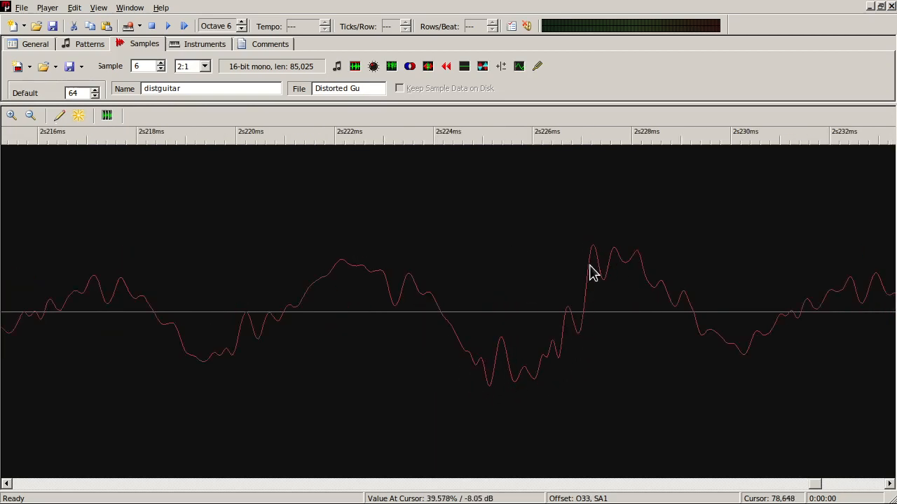
pyautogui.hscroll(6, 626, 341)
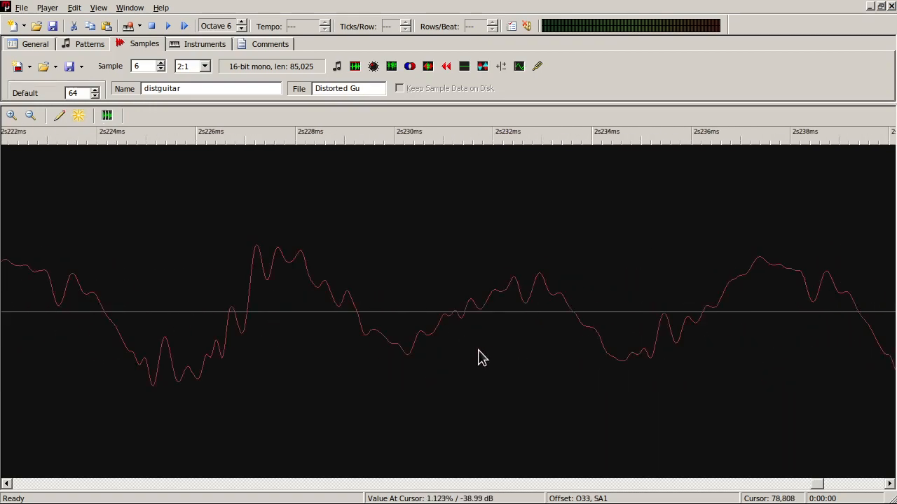
pyautogui.hscroll(-3, 181, 378)
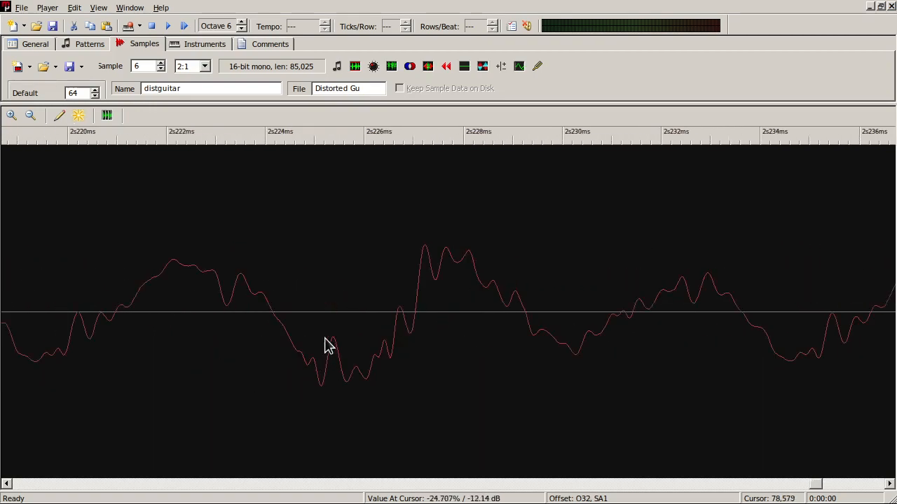
pyautogui.scroll(-2, 335, 348)
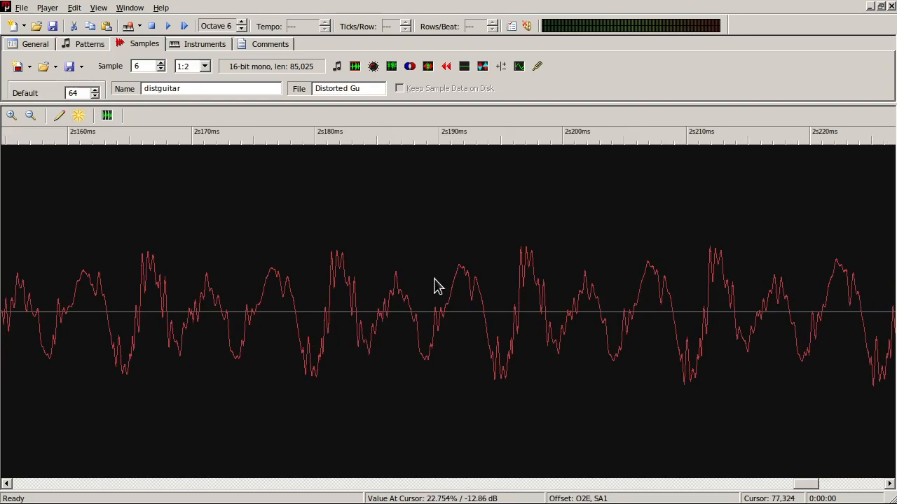
# - Examine how the repeating wave pattern evolves across the last part of the sustain loop
pyautogui.hscroll(18, 640, 382)
pyautogui.hscroll(-10, 592, 333)
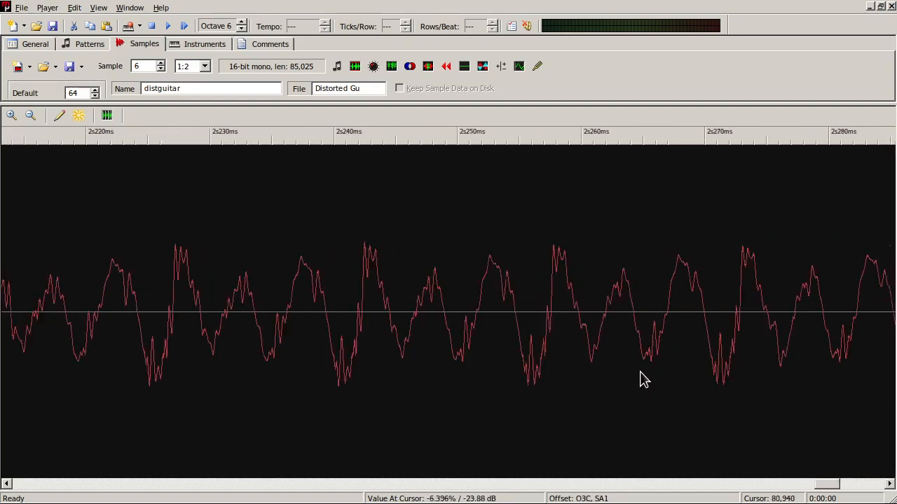
pyautogui.scroll(-2, 456, 363)
pyautogui.hscroll(-5, 449, 330)
pyautogui.hscroll(11, 449, 336)
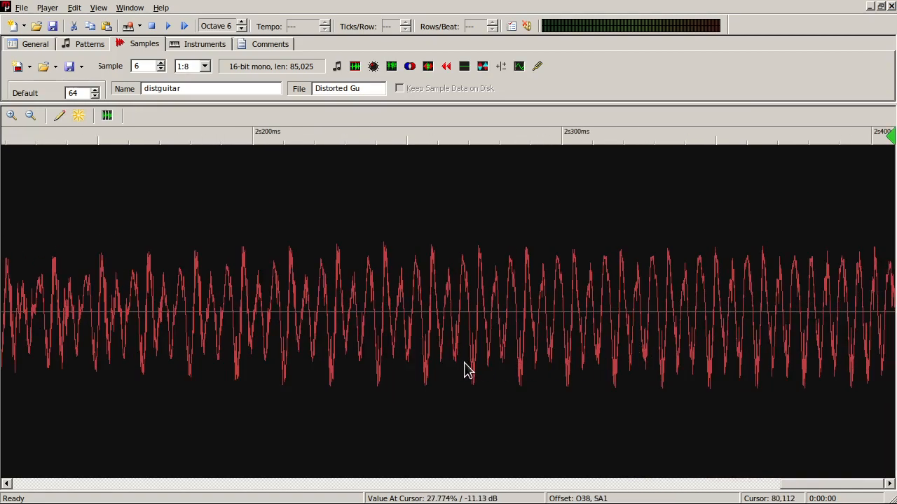
pyautogui.hscroll(-4, 543, 339)
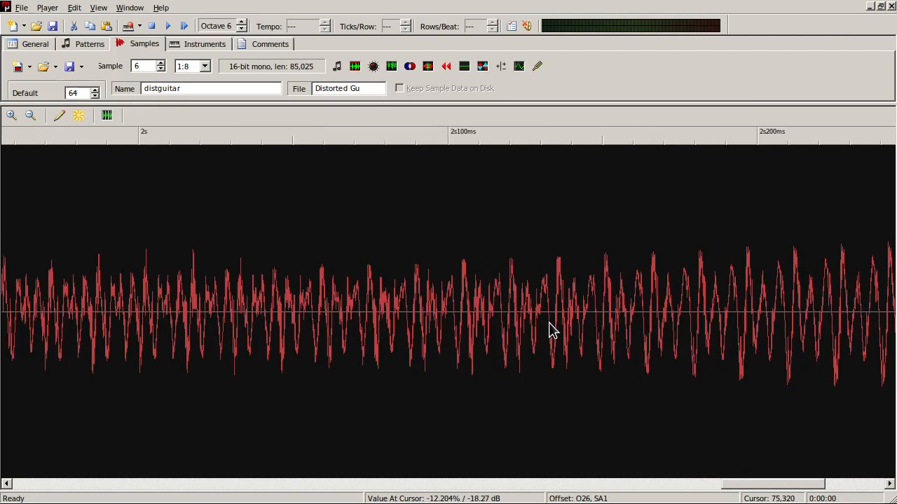
pyautogui.hscroll(1, 547, 333)
pyautogui.scroll(-2, 531, 363)
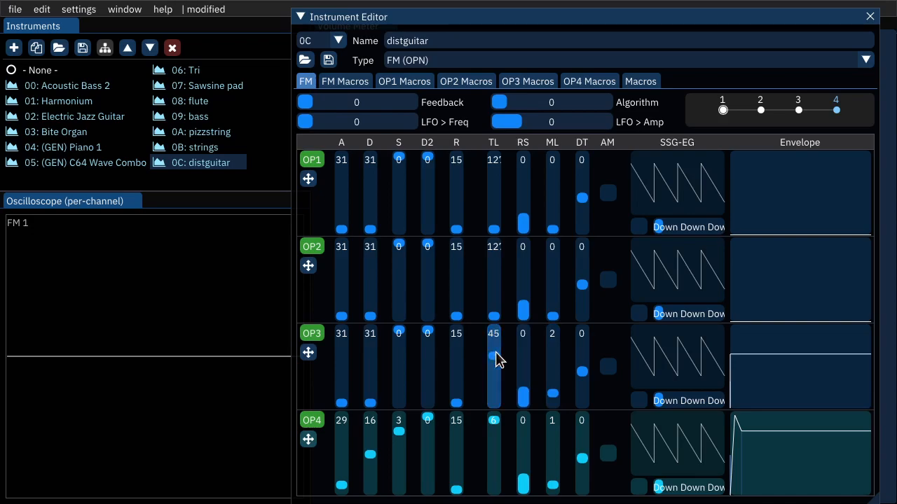
# - Back in Furnace, set OP3's total level to 10, attack to 30, decay to 11 and sustain to 3, auditioning the result
pyautogui.press('q')
pyautogui.moveTo(495, 356); pyautogui.dragTo(493, 343)
pyautogui.click(370, 376)
pyautogui.click(342, 401)
pyautogui.click(371, 356)
pyautogui.moveTo(399, 342); pyautogui.dragTo(375, 365)
pyautogui.click(374, 359)
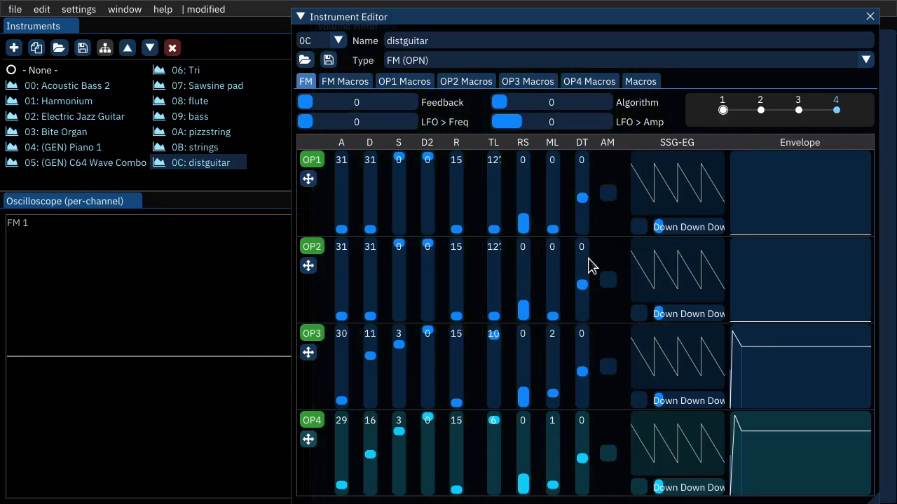
pyautogui.press('q')
pyautogui.press('q')
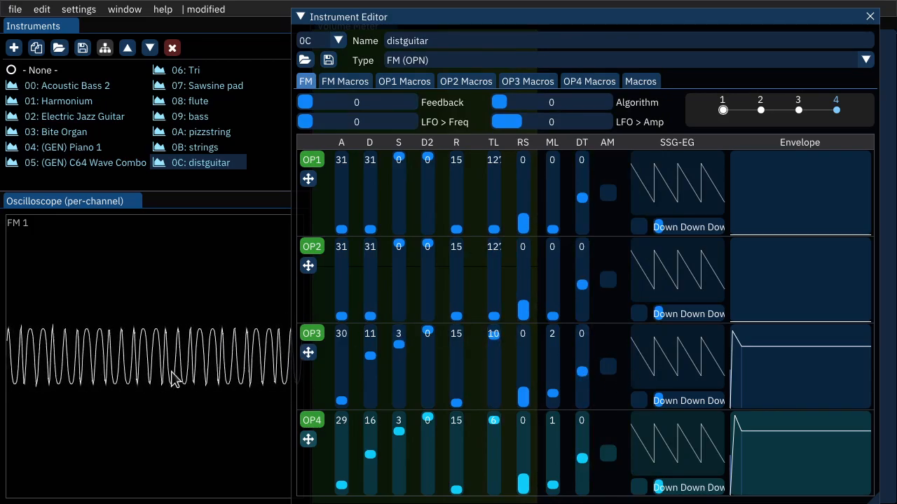
# - Set OP3's multiplier to 3 and audition the tone against the original distorted guitar sample
pyautogui.moveTo(553, 394)
pyautogui.mouseDown()
pyautogui.moveTo(552, 404)
pyautogui.moveTo(554, 395)
pyautogui.mouseUp()
pyautogui.press('q')
pyautogui.press('q')
pyautogui.press('q')
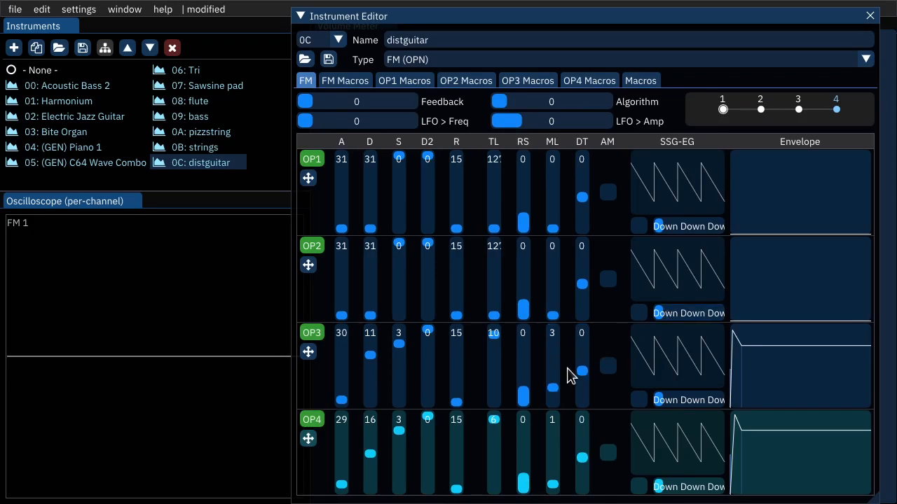
pyautogui.press('q')
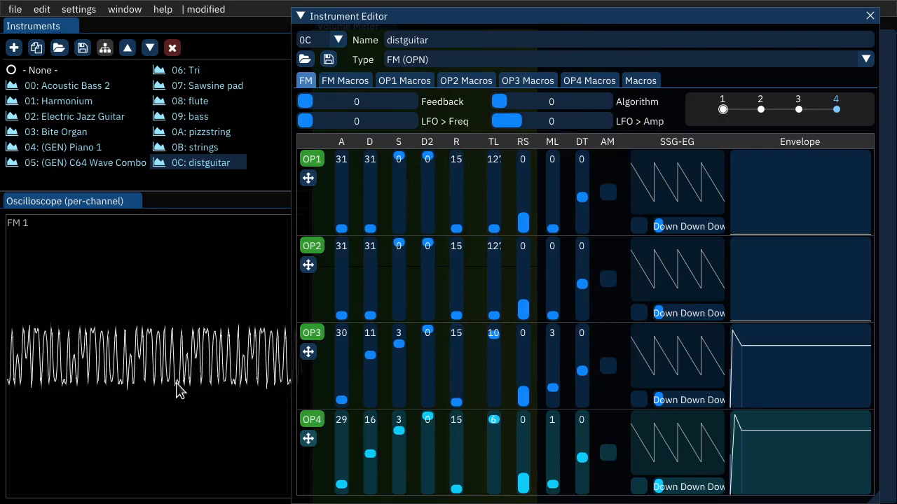
pyautogui.press('q')
pyautogui.press('q')
pyautogui.press('q')
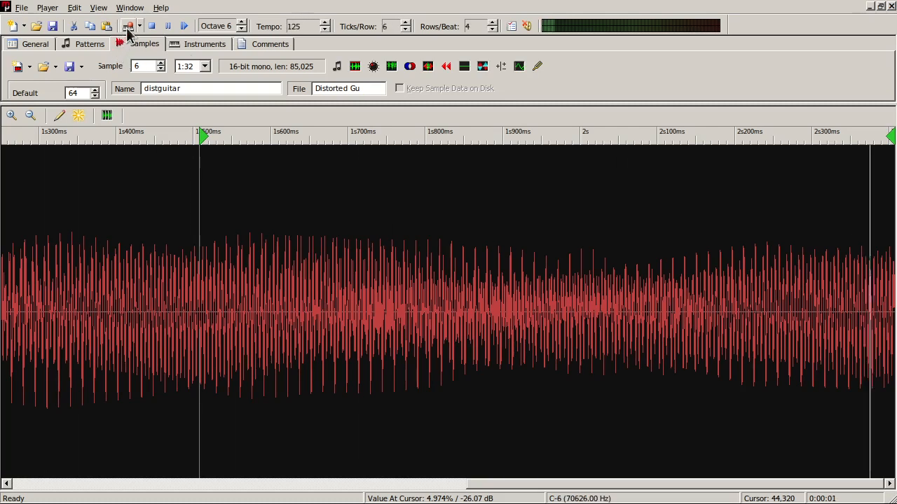
pyautogui.click(153, 25)
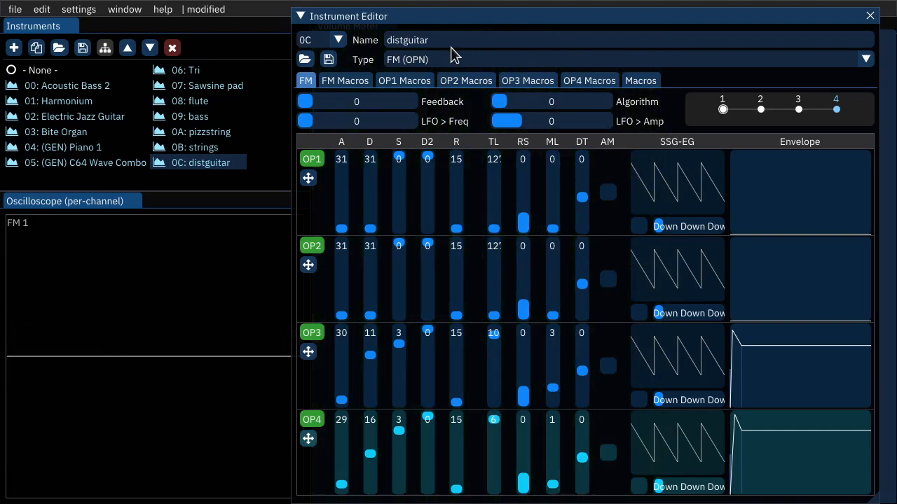
# - Set OP2's multiplier to 6 and total level to 44, comparing the sound with OP2 disabled and enabled
pyautogui.press('q')
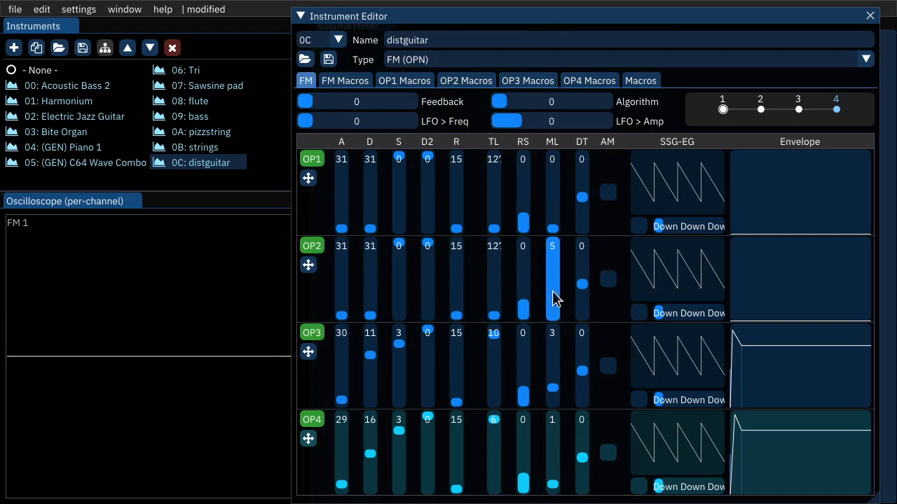
pyautogui.click(492, 280)
pyautogui.press('q')
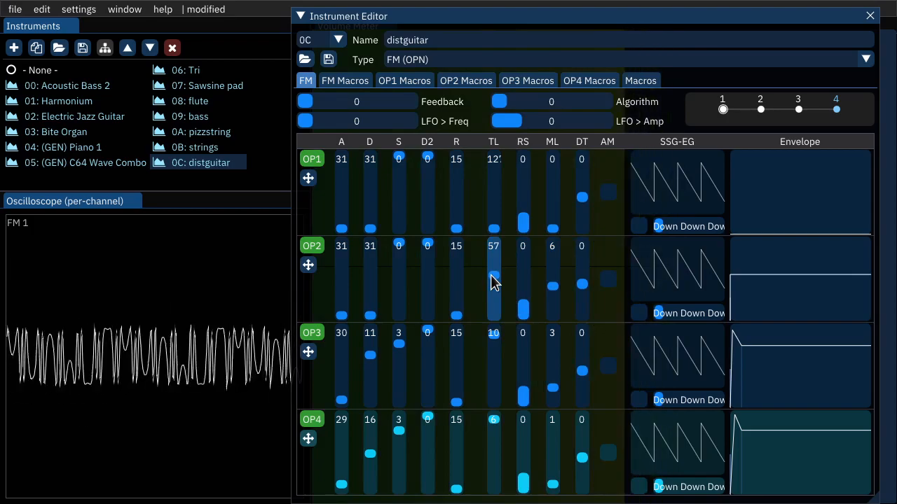
pyautogui.moveTo(495, 280); pyautogui.dragTo(496, 270)
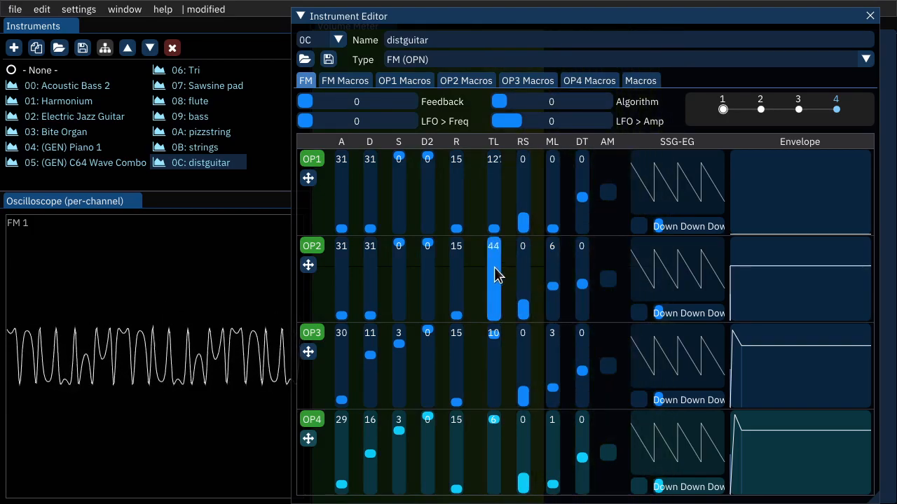
pyautogui.click(311, 247)
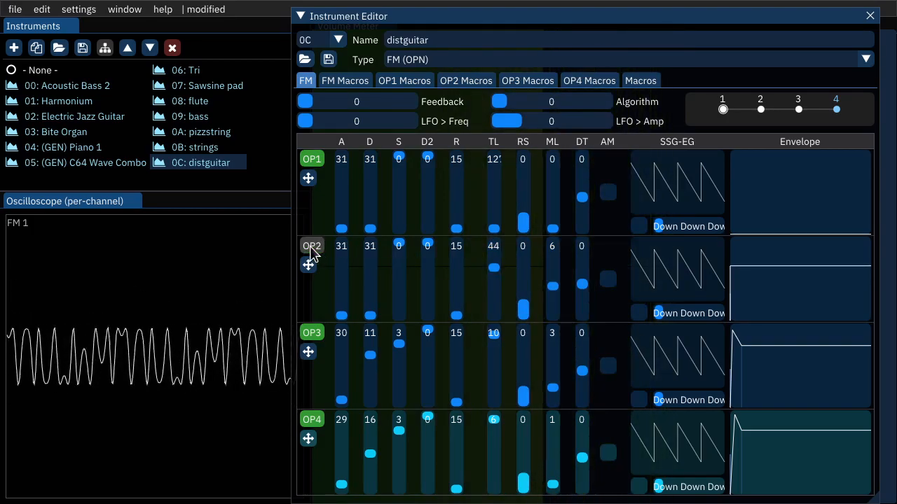
pyautogui.click(311, 247)
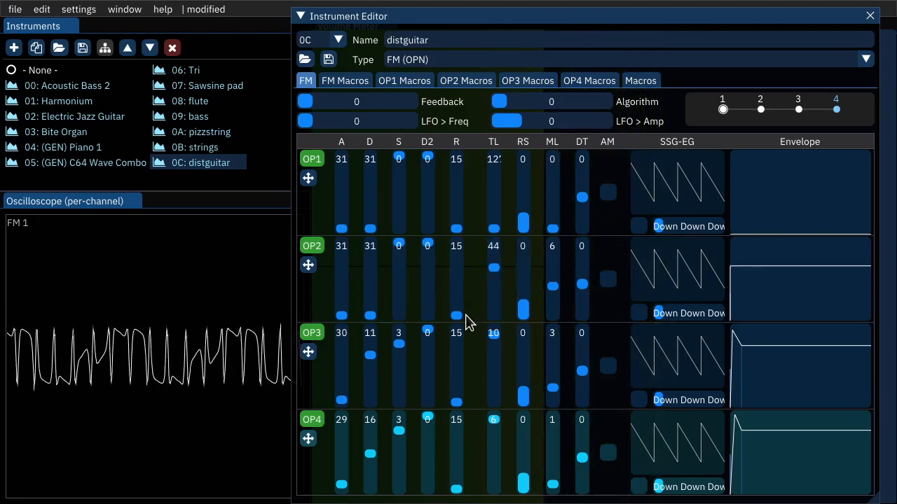
# - Experiment with stronger detunes on OP2 and OP3, settling on -1 for OP2 and 1 for OP3
pyautogui.click(580, 296)
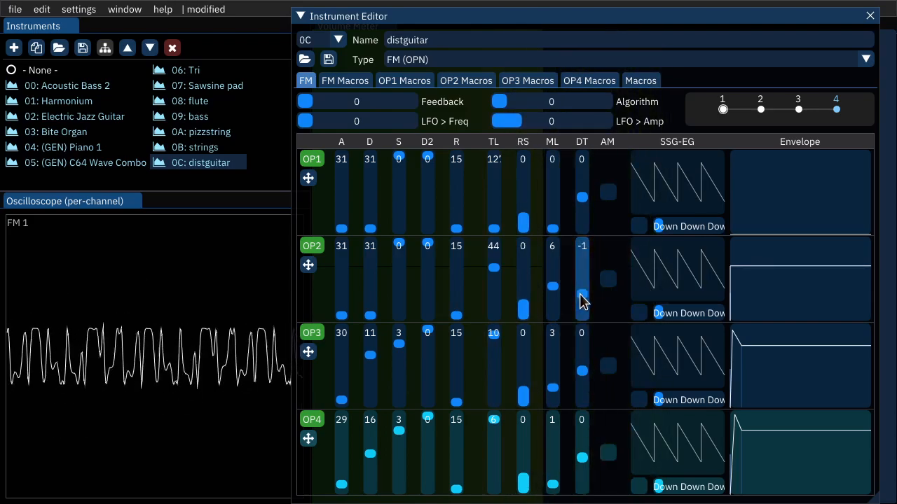
pyautogui.moveTo(582, 300); pyautogui.dragTo(587, 326)
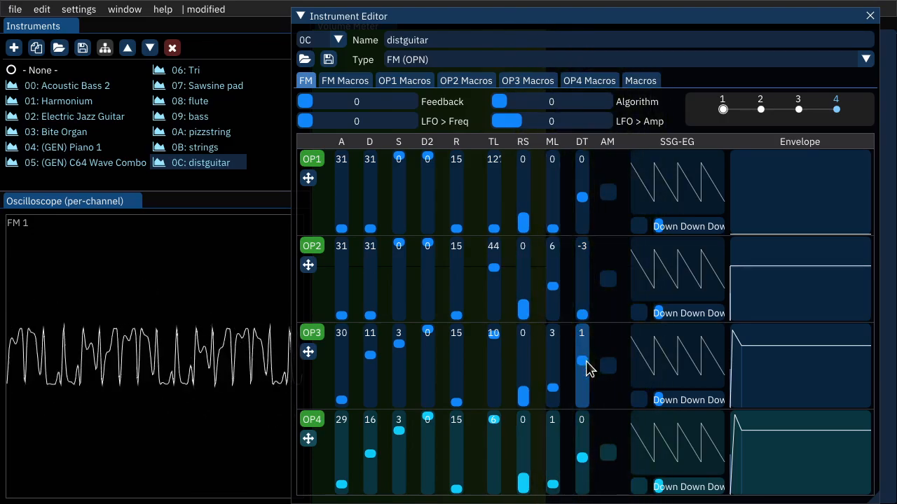
pyautogui.moveTo(581, 362); pyautogui.dragTo(586, 345)
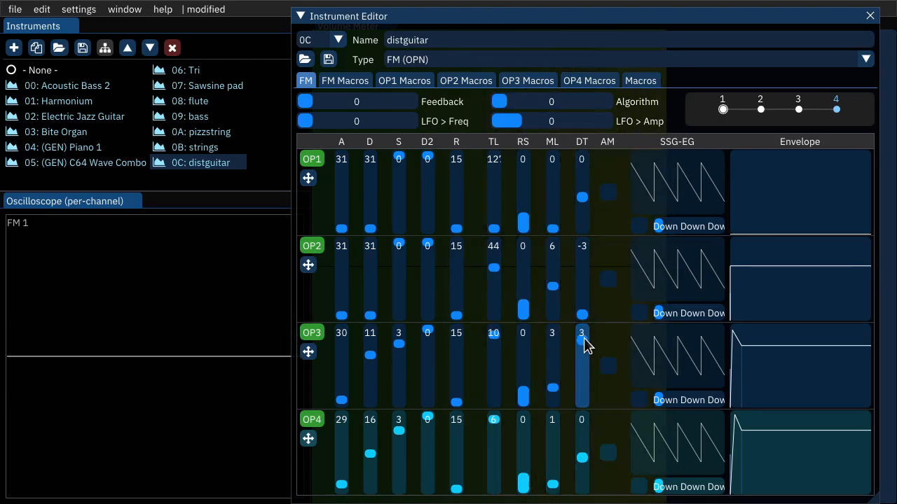
pyautogui.click(585, 344)
pyautogui.moveTo(580, 354); pyautogui.dragTo(580, 360)
pyautogui.click(581, 300)
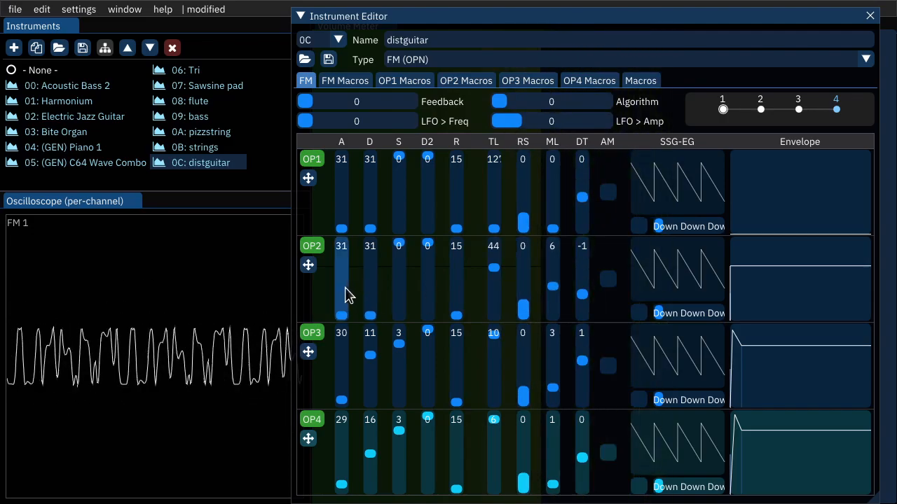
# - Set OP2's total level to 16 and shape its envelope with attack 28, decay 16 and sustain 5
pyautogui.click(494, 267)
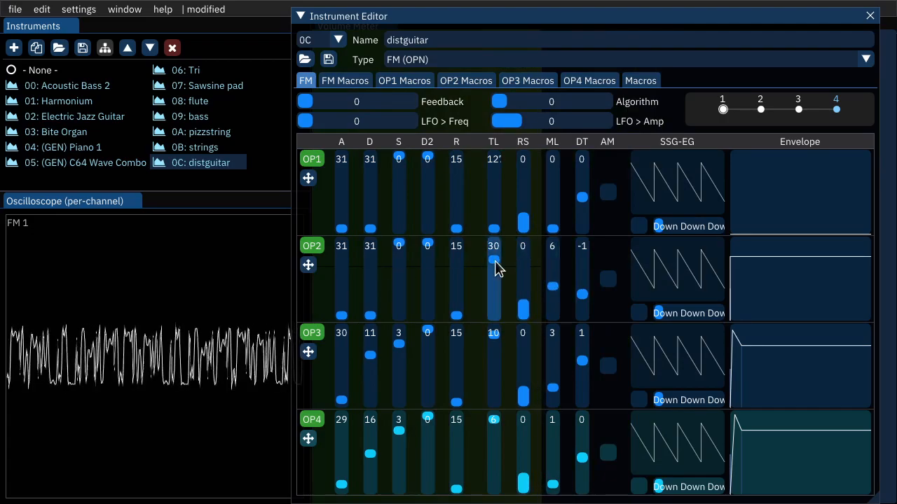
pyautogui.moveTo(496, 268); pyautogui.dragTo(496, 258)
pyautogui.moveTo(401, 261); pyautogui.dragTo(393, 277)
pyautogui.moveTo(342, 307); pyautogui.dragTo(342, 304)
pyautogui.click(363, 265)
pyautogui.moveTo(394, 264); pyautogui.dragTo(374, 287)
pyautogui.click(401, 272)
pyautogui.click(398, 267)
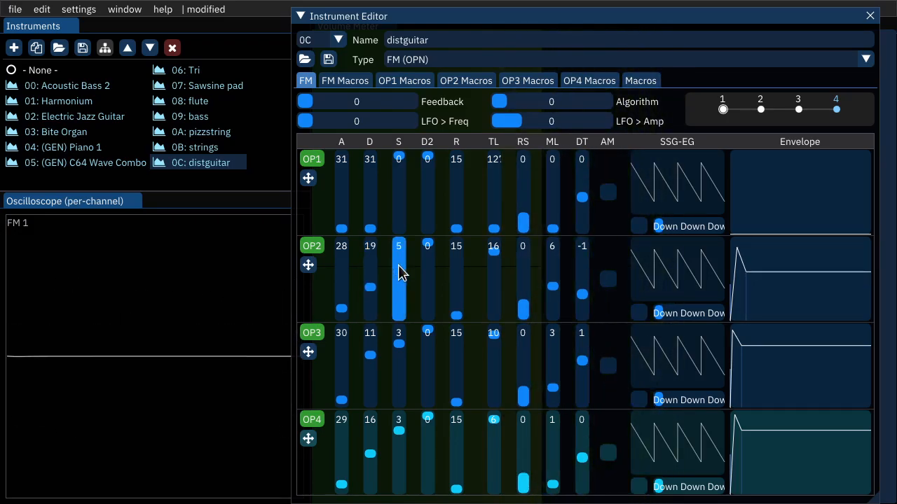
pyautogui.click(369, 283)
pyautogui.click(370, 283)
# - Try algorithms 2 and 3 for the distortion guitar and restore algorithm 0
pyautogui.moveTo(525, 102); pyautogui.dragTo(535, 110)
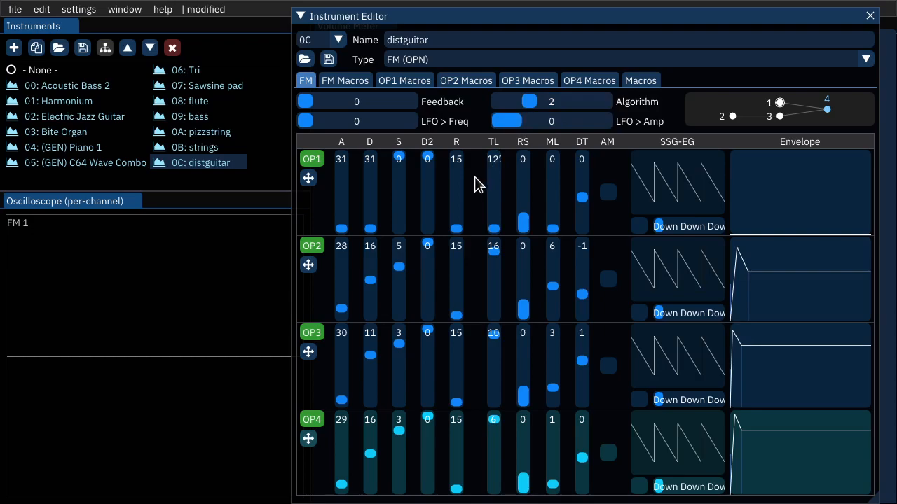
pyautogui.moveTo(542, 107); pyautogui.dragTo(543, 109)
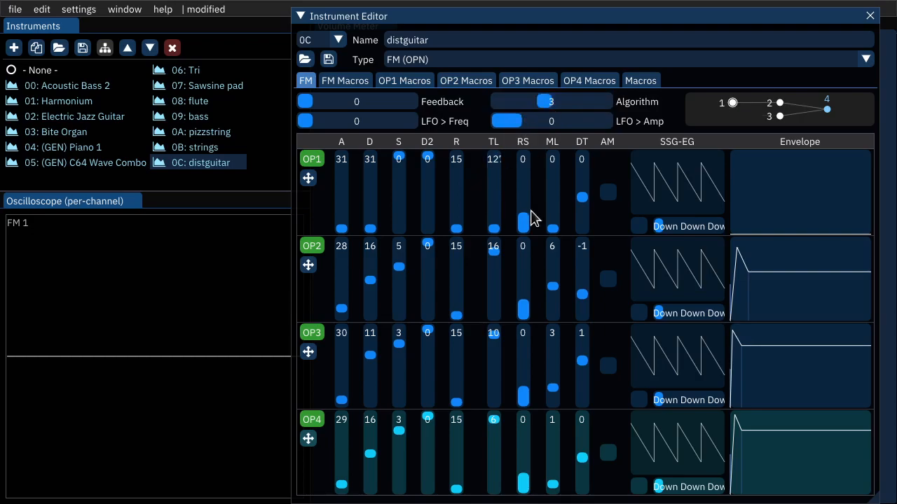
pyautogui.click(533, 106)
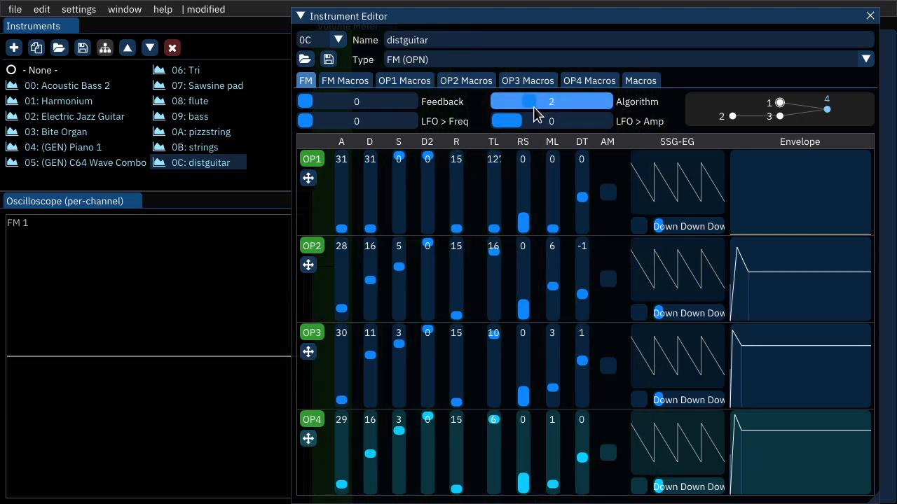
pyautogui.click(499, 106)
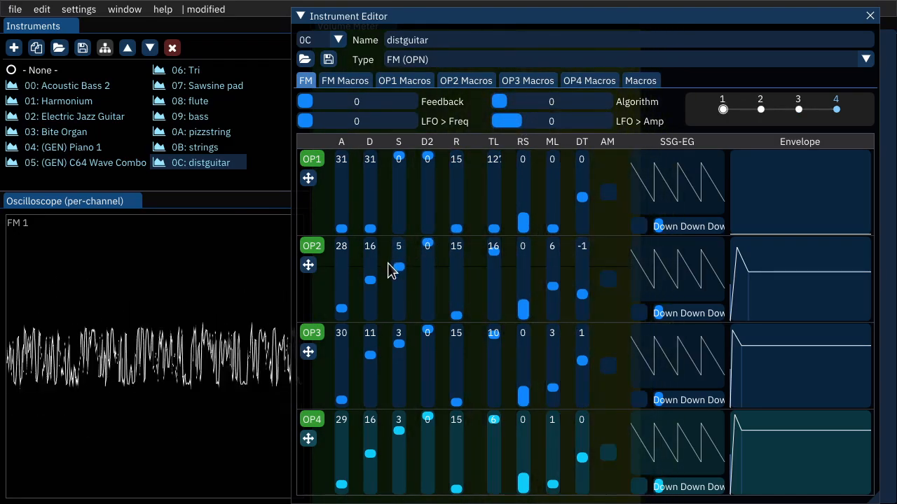
# - Set OP2's decay to 26 and sustain to 3, and audition the instrument
pyautogui.scroll(4, 372, 290)
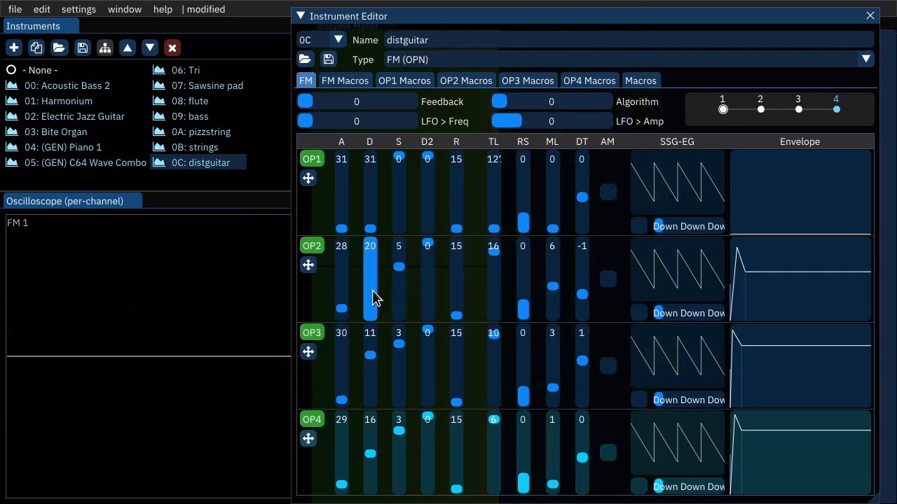
pyautogui.scroll(-1, 405, 270)
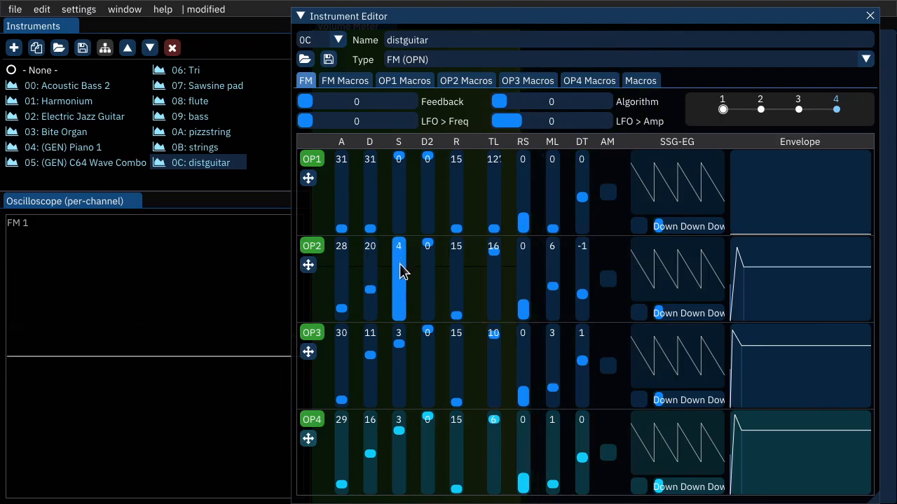
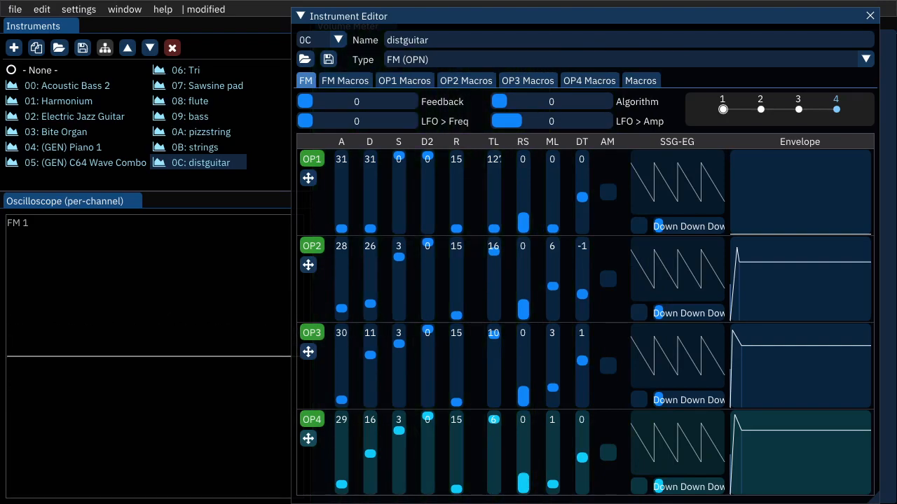
pyautogui.press('z')
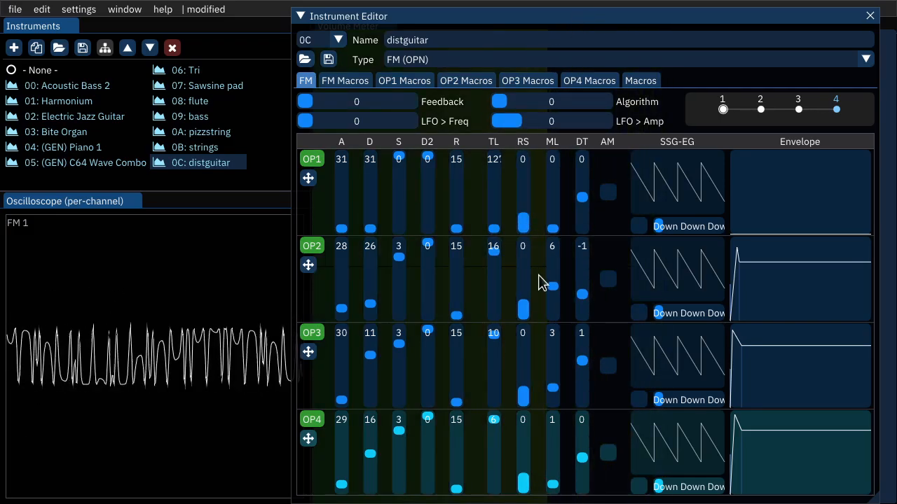
pyautogui.press('z')
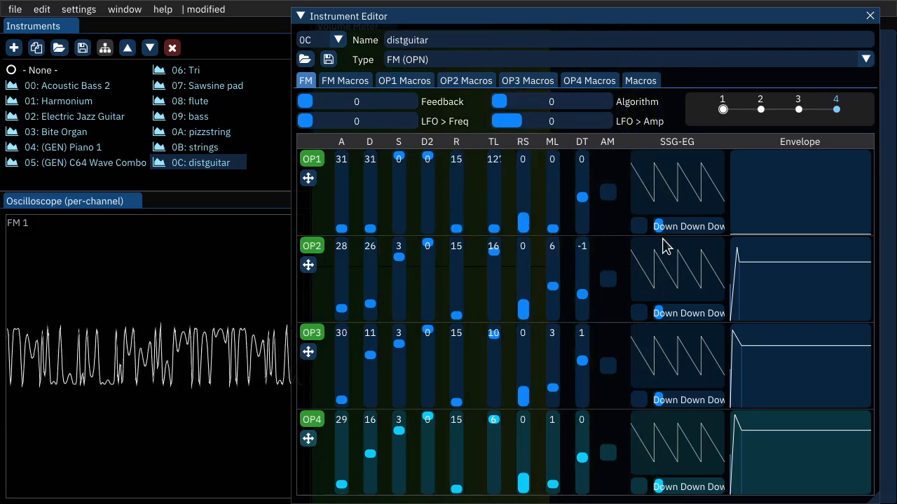
# - Set feedback to 7, OP1's multiplier to 11 and its total level to 23, and audition the result
pyautogui.click(382, 108)
pyautogui.moveTo(382, 108); pyautogui.dragTo(421, 105)
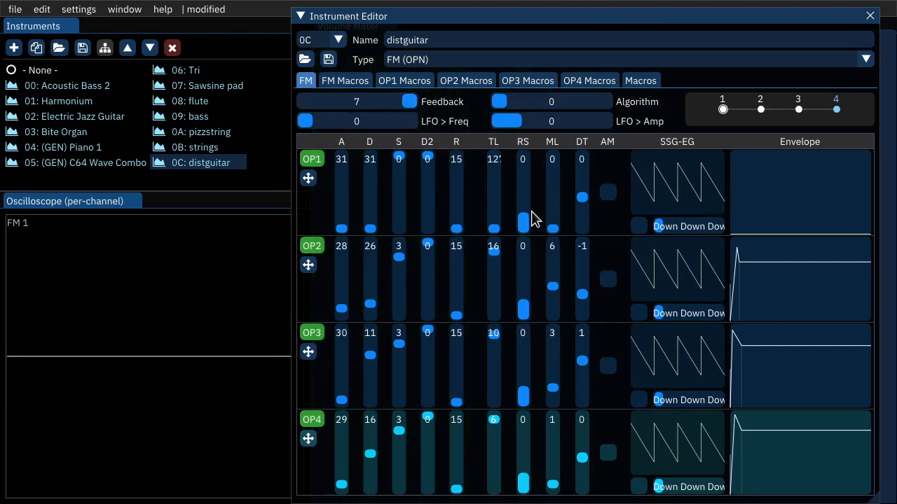
pyautogui.click(527, 218)
pyautogui.moveTo(524, 186); pyautogui.dragTo(524, 259)
pyautogui.moveTo(556, 225); pyautogui.dragTo(554, 186)
pyautogui.moveTo(500, 223); pyautogui.dragTo(492, 172)
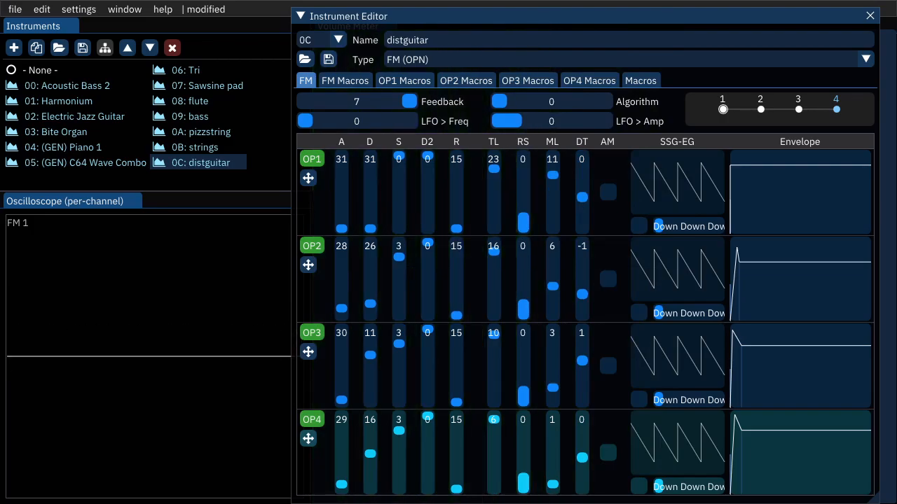
pyautogui.press('z')
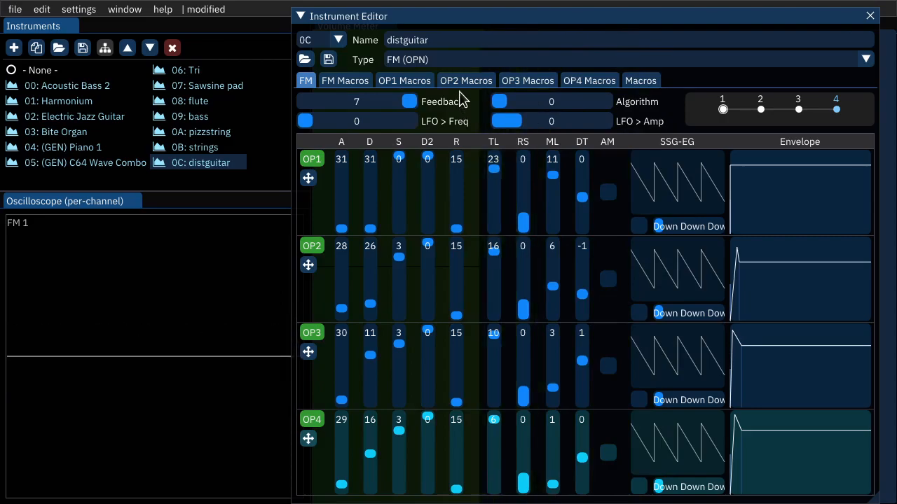
pyautogui.press('z')
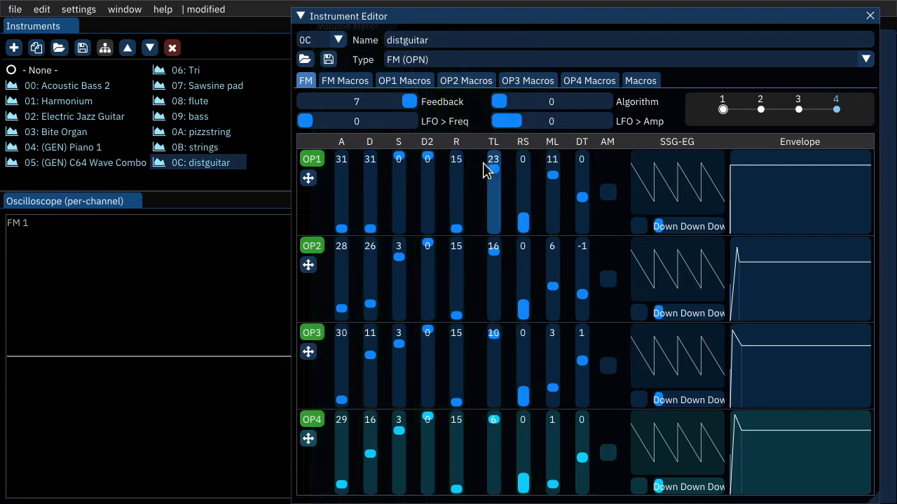
# - Audition several OP1 decay and sustain settings, settling on decay 26 and sustain 6
pyautogui.press('z')
pyautogui.click(368, 193)
pyautogui.click(397, 185)
pyautogui.press('z')
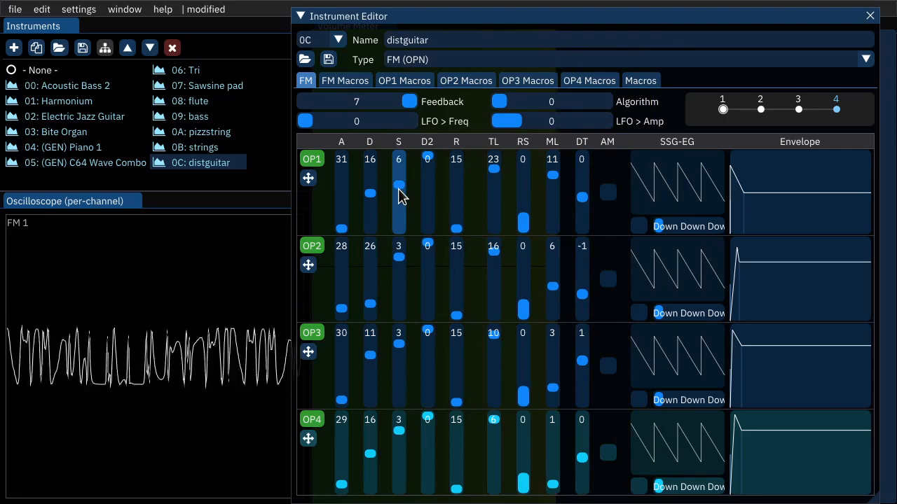
pyautogui.moveTo(398, 183); pyautogui.dragTo(398, 135)
pyautogui.press('z')
pyautogui.moveTo(371, 193); pyautogui.dragTo(374, 222)
pyautogui.click(399, 186)
pyautogui.press('z')
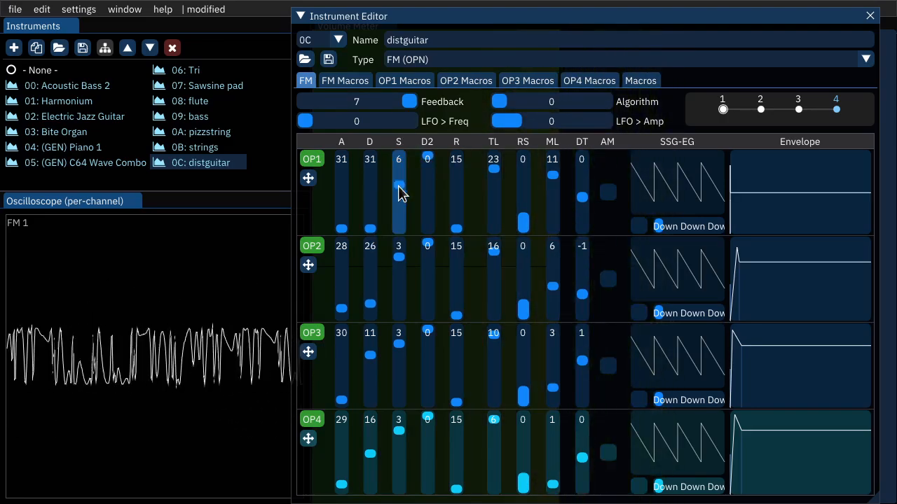
pyautogui.press('z')
pyautogui.moveTo(374, 203); pyautogui.dragTo(372, 223)
pyautogui.press('z')
pyautogui.press('z')
# - Set OP1's total level to 0 and sustain to 7, comparing the sound with OP1 disabled and enabled
pyautogui.moveTo(490, 187); pyautogui.dragTo(493, 154)
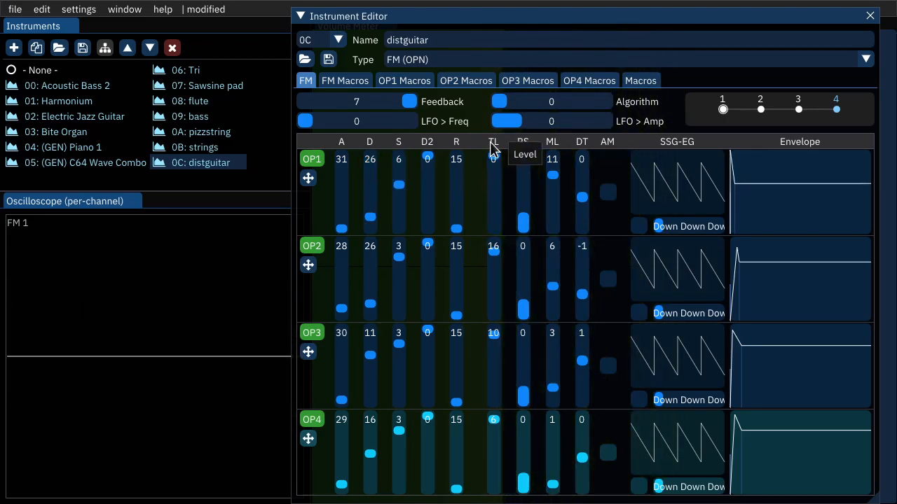
pyautogui.moveTo(408, 191); pyautogui.dragTo(401, 197)
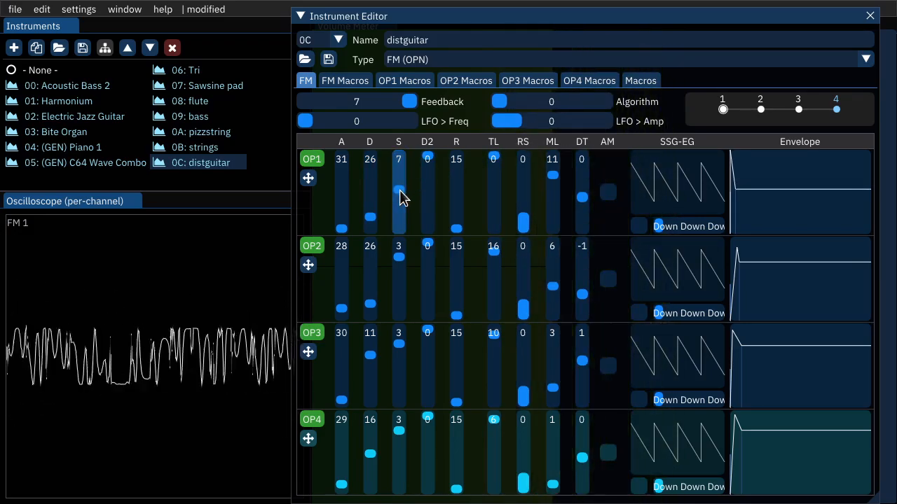
pyautogui.click(303, 159)
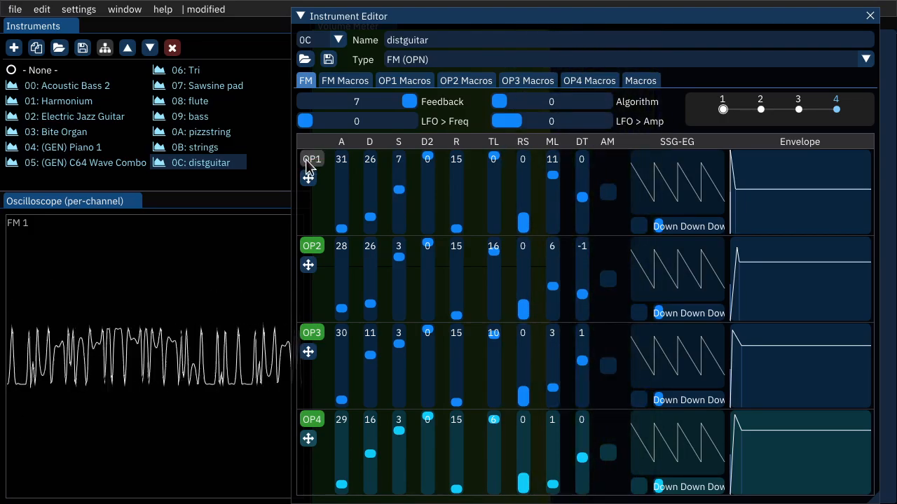
pyautogui.click(307, 160)
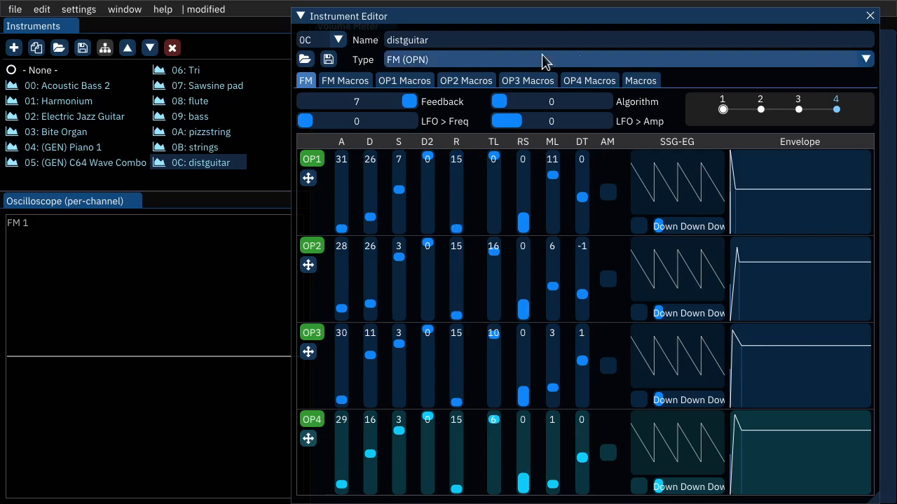
pyautogui.press('z')
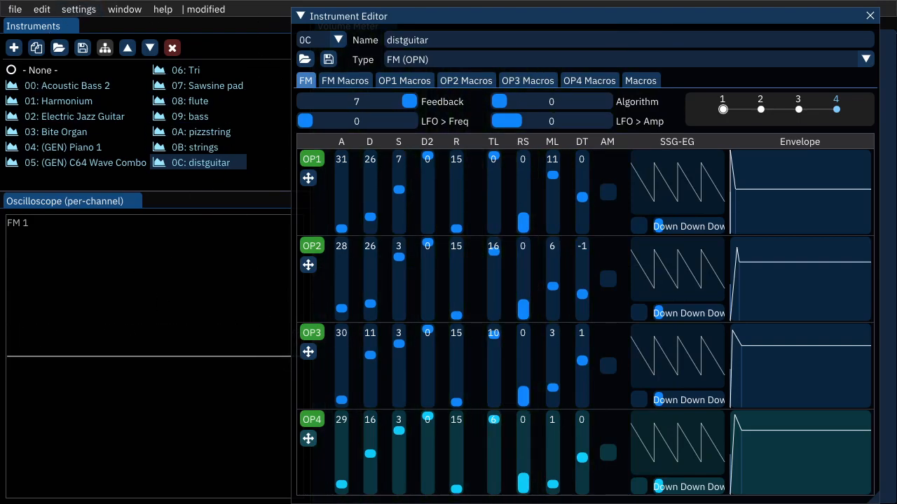
# - Play the distorted guitar once more, and switch to the flute instrument to audition its sound
pyautogui.press('z')
pyautogui.click(209, 104)
pyautogui.click(180, 302)
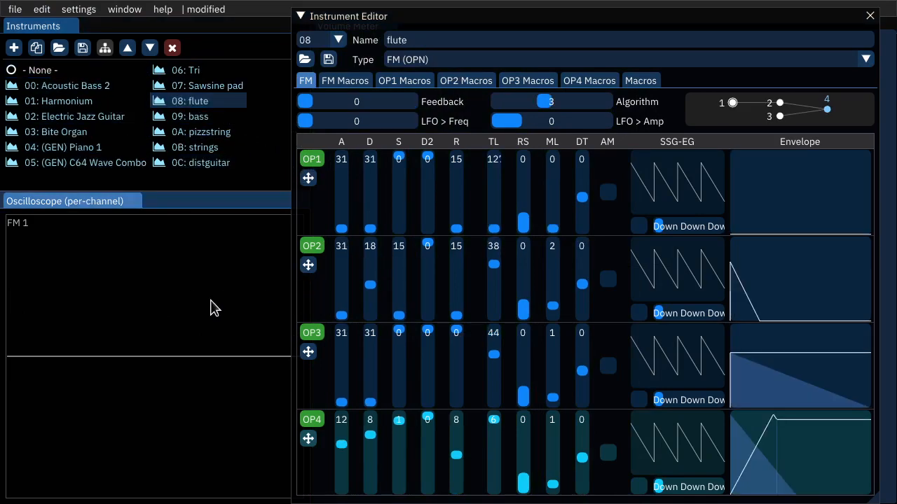
pyautogui.press('z')
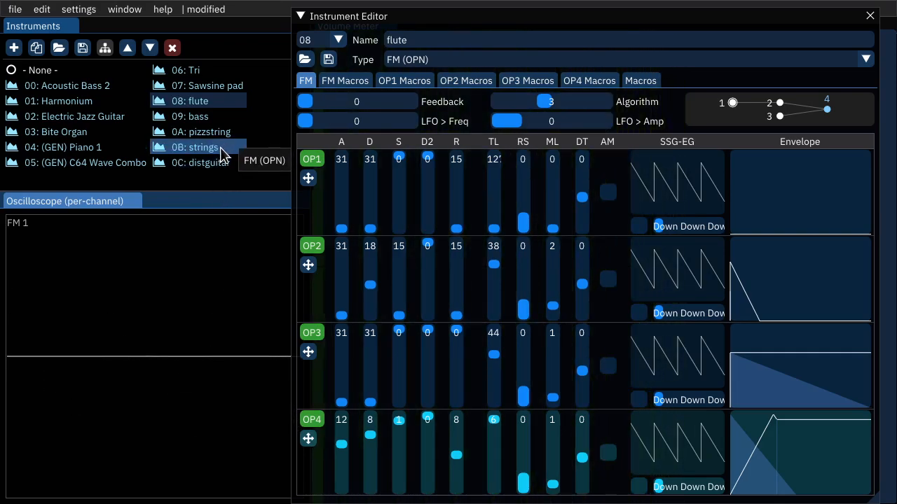
pyautogui.press('z')
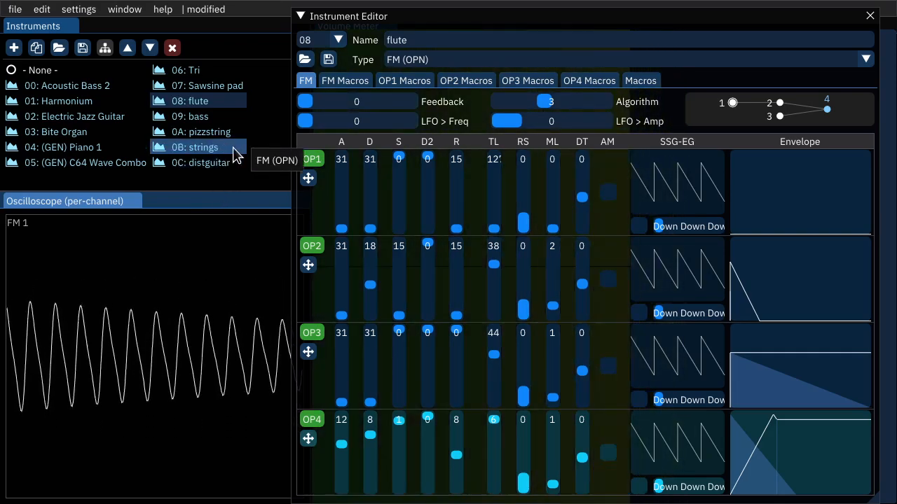
# - Select the bass instrument and audition it with a few notes
pyautogui.click(192, 116)
pyautogui.press('z')
pyautogui.press('z')
pyautogui.press('q')
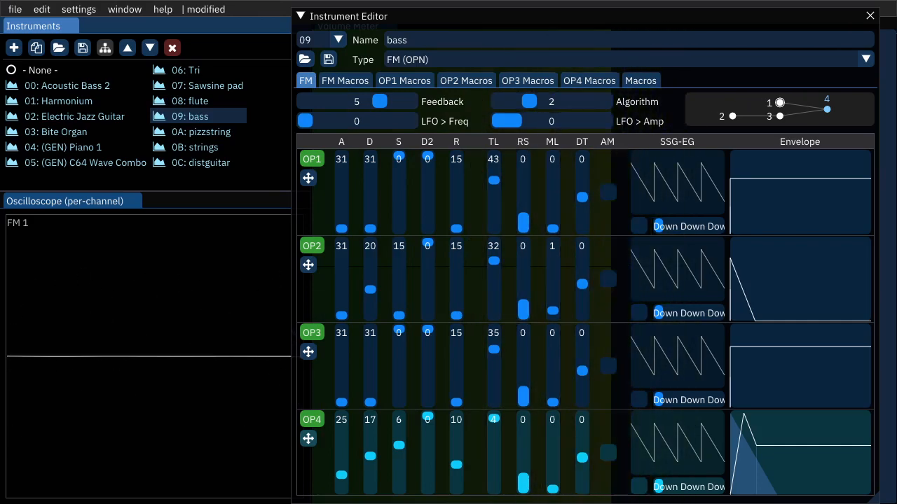
# - Select the pizzstring instrument and audition it with a series of plucked notes
pyautogui.click(223, 133)
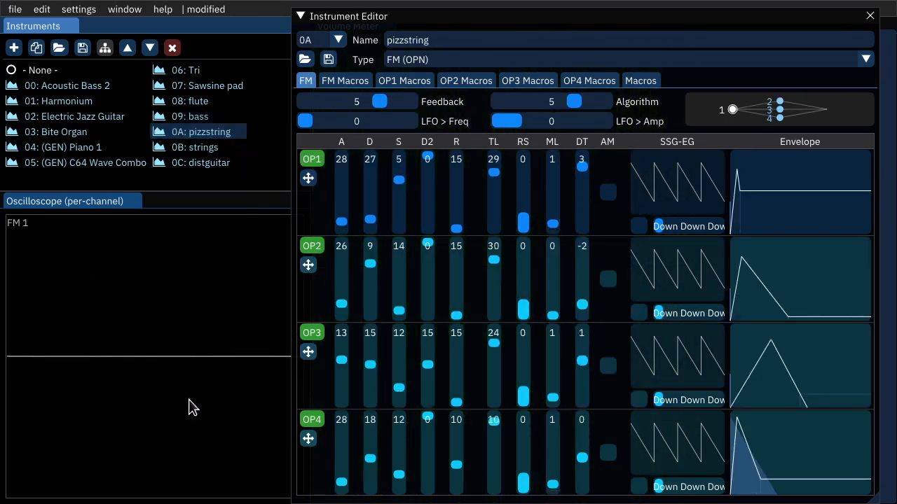
pyautogui.press('q')
pyautogui.press('q')
pyautogui.press('q')
pyautogui.press('q')
pyautogui.press('q')
pyautogui.press('q')
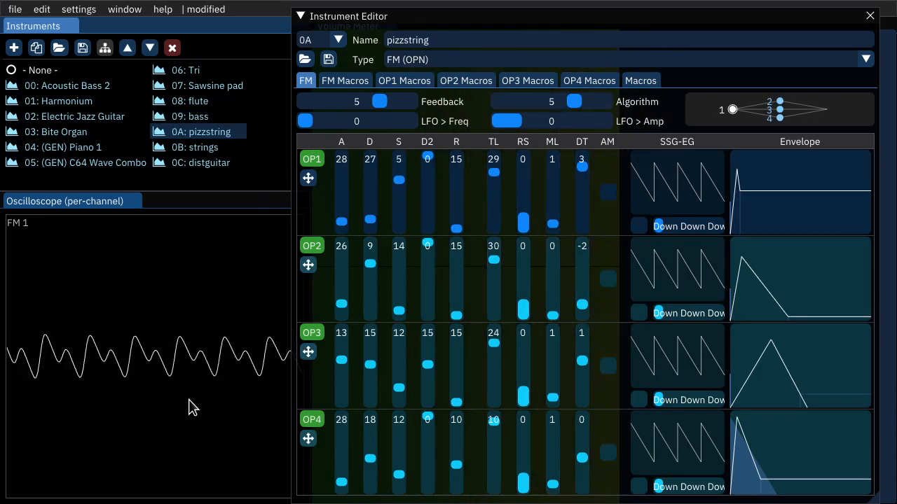
pyautogui.press('q')
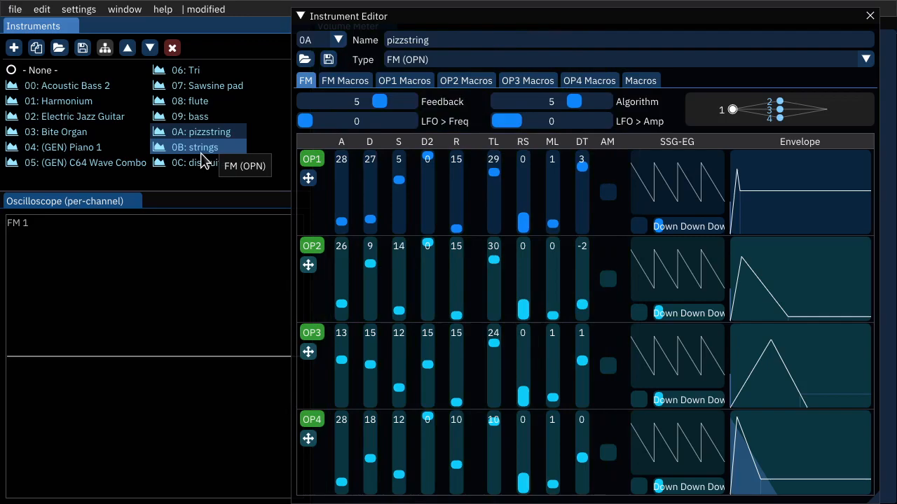
# - Select the strings instrument and audition it with several notes of different pitch
pyautogui.click(200, 152)
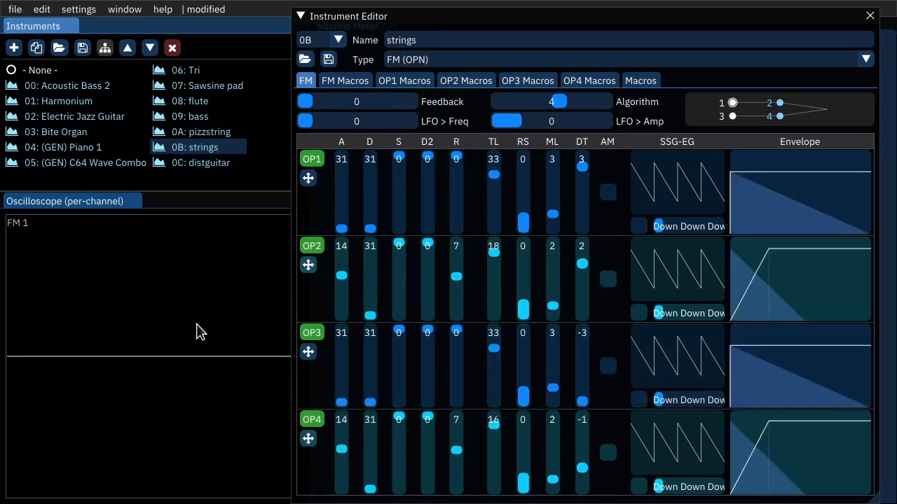
pyautogui.press('q')
pyautogui.press('b')
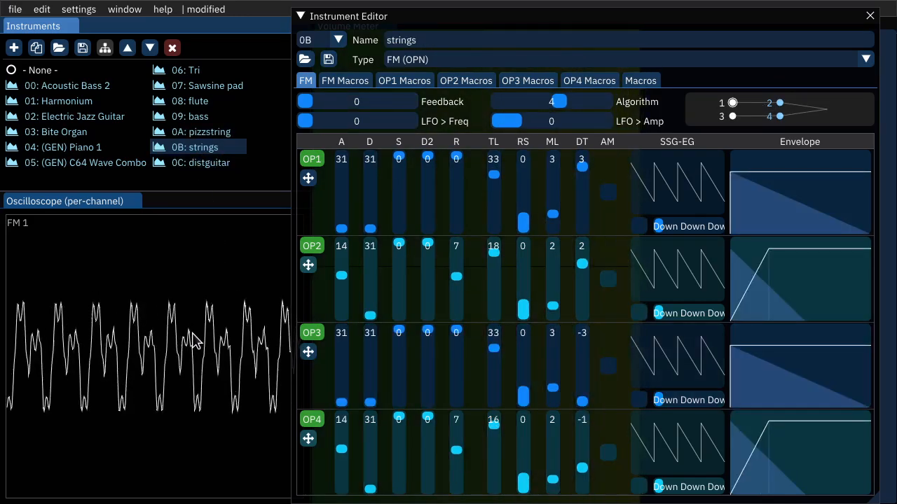
pyautogui.press('q')
pyautogui.press('u')
pyautogui.press('q')
pyautogui.press('u')
# - Return to the distguitar instrument and audition it again
pyautogui.click(206, 162)
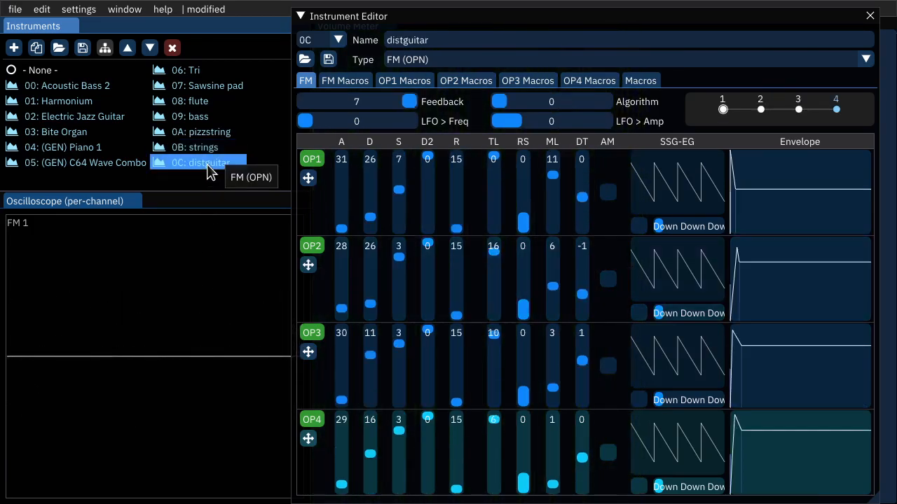
pyautogui.press('q')
pyautogui.press('q')
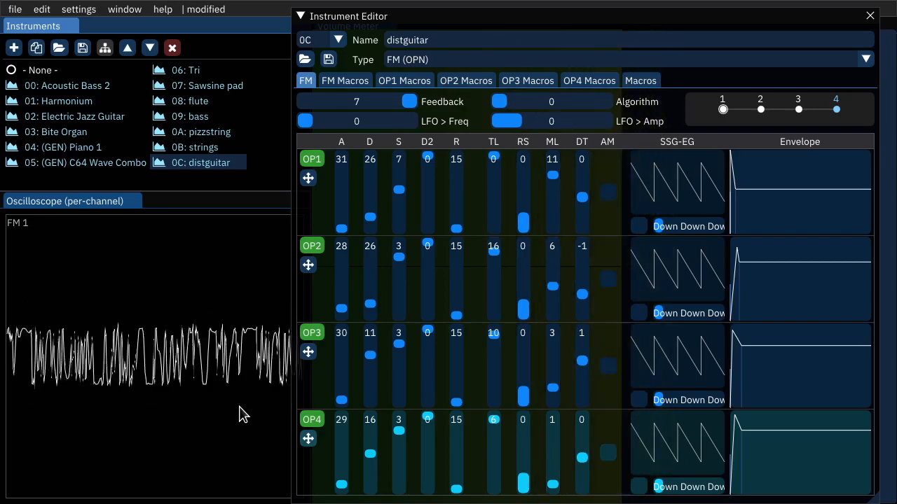